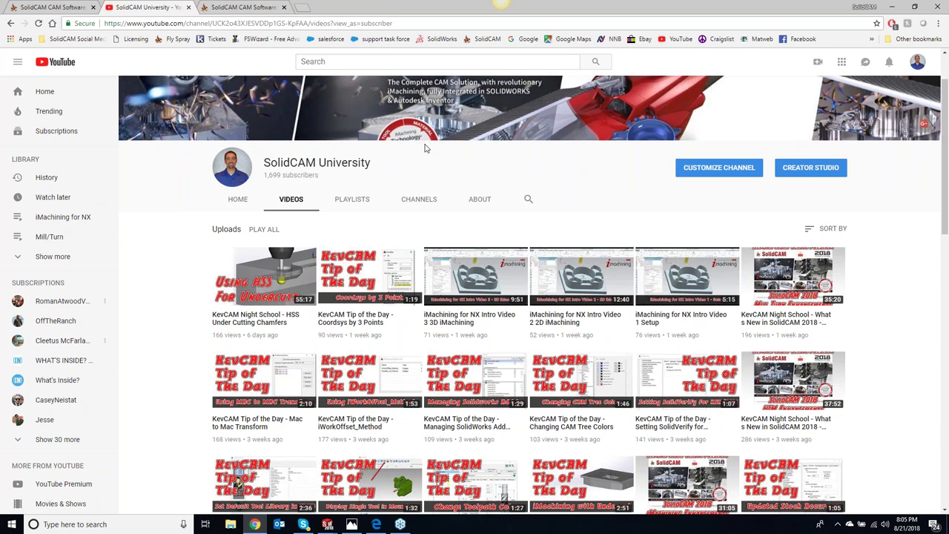
Open the video search on the SolidCAM University YouTube channel, and switch to SOLIDWORKS
scroll(393, 280, "up", 1)
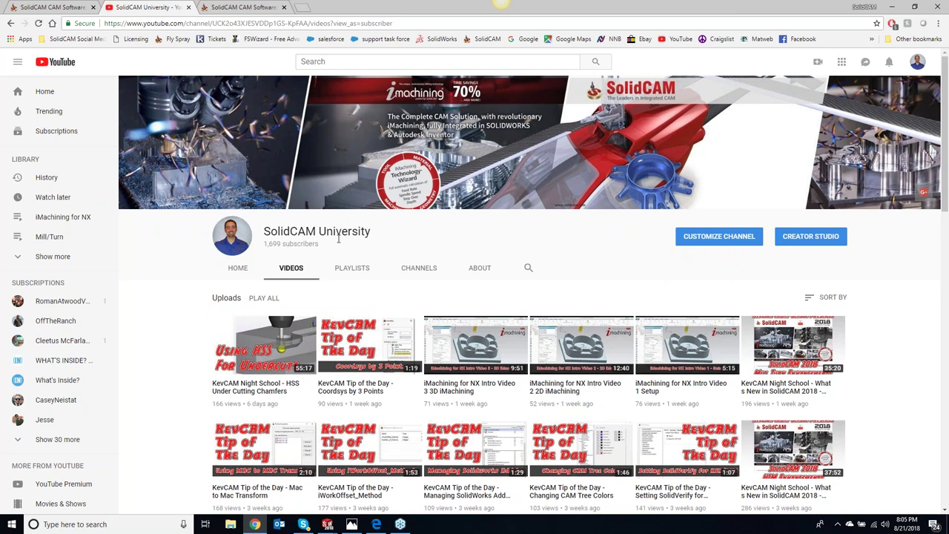
left_click(527, 270)
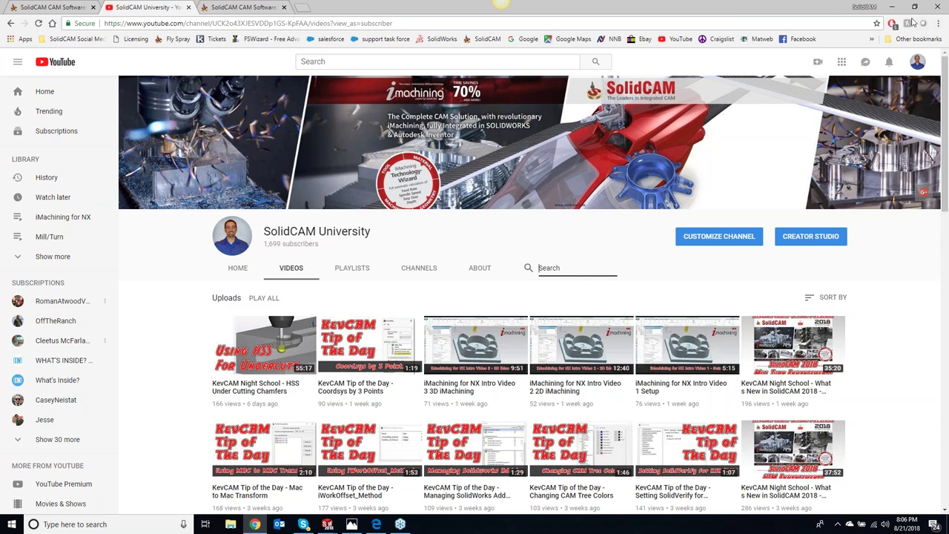
left_click(892, 7)
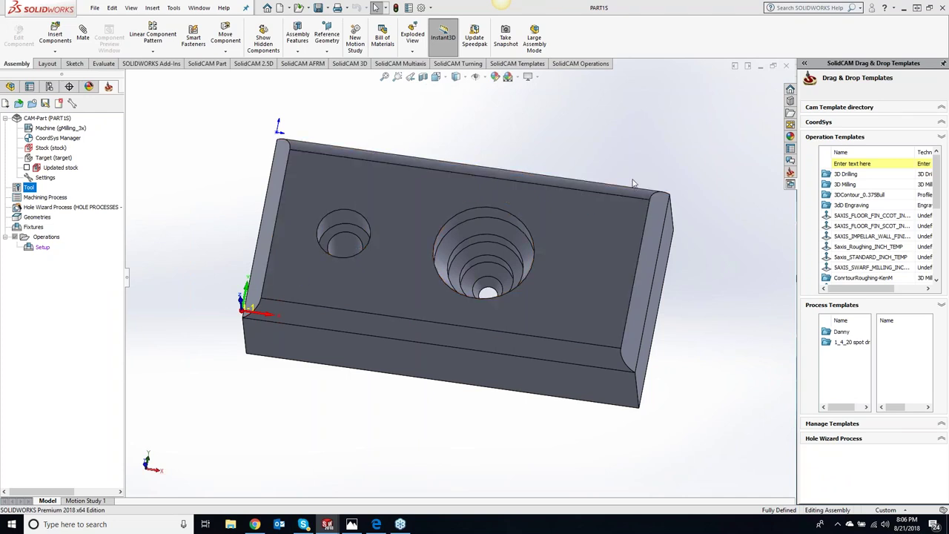
Open the part tool table, examine the standard tool types offered for a new tool, and close the table
left_click(31, 189)
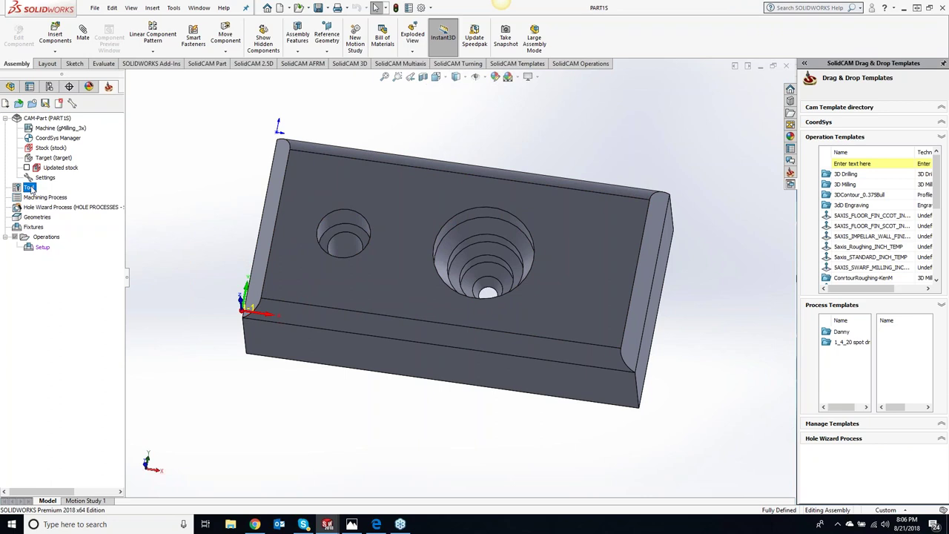
double_click(31, 189)
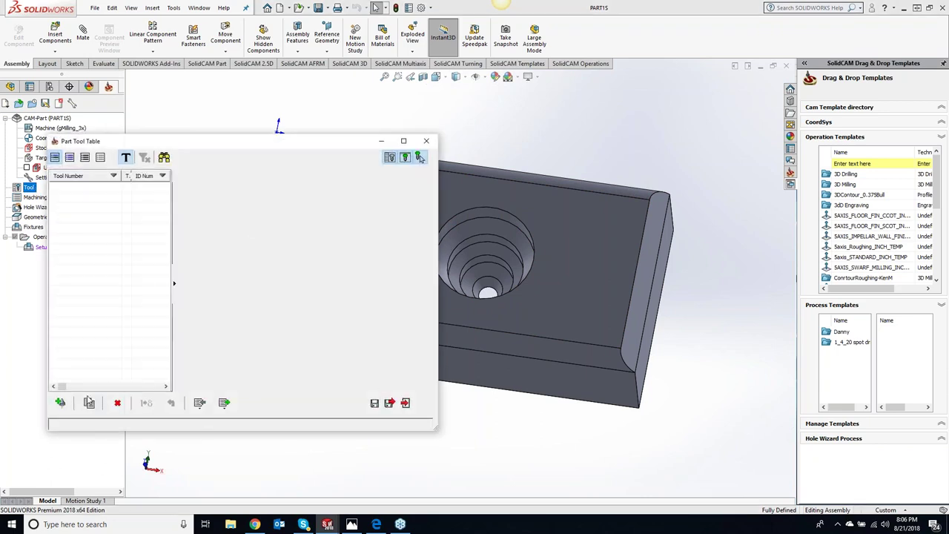
left_click(89, 401)
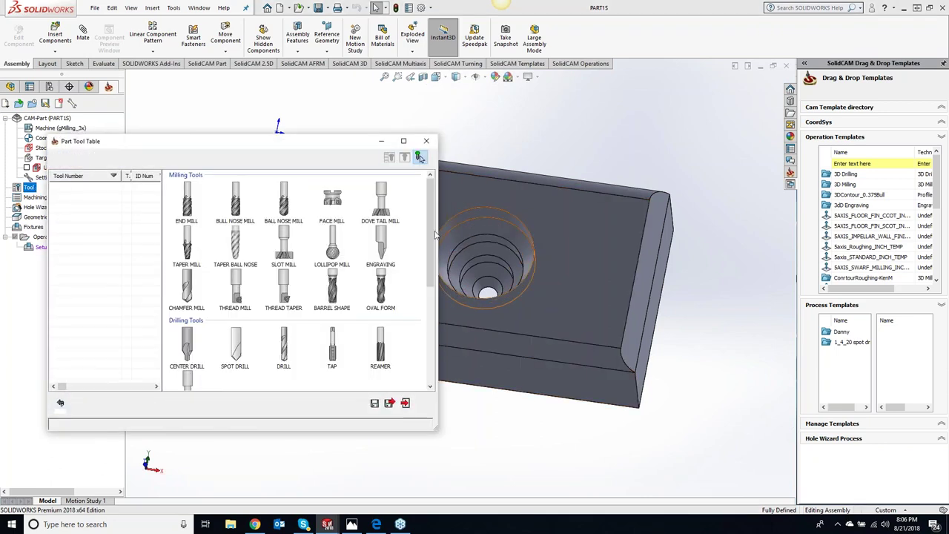
mouse_move(430, 235)
left_mouse_down()
mouse_move(414, 338)
mouse_move(419, 232)
left_mouse_up()
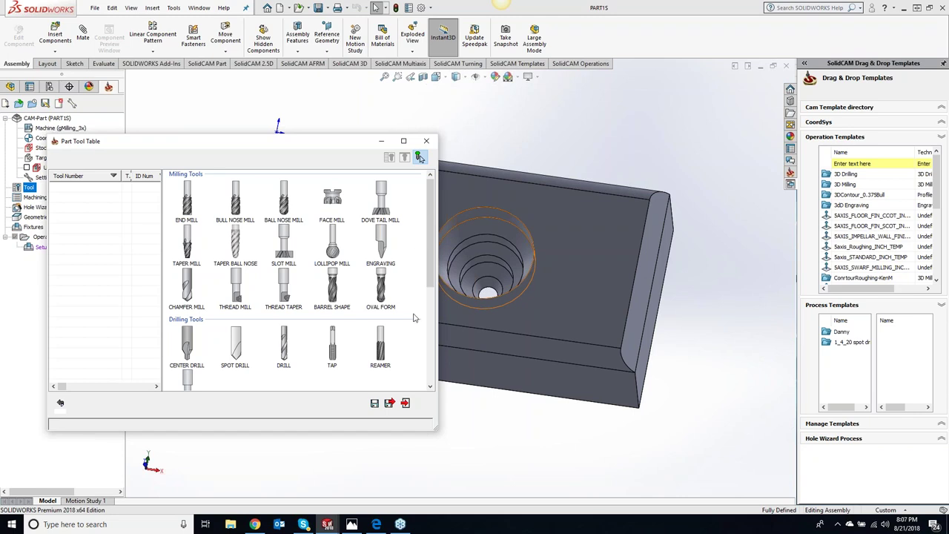
left_click_drag(339, 143, 417, 78)
left_click_drag(511, 366, 716, 483)
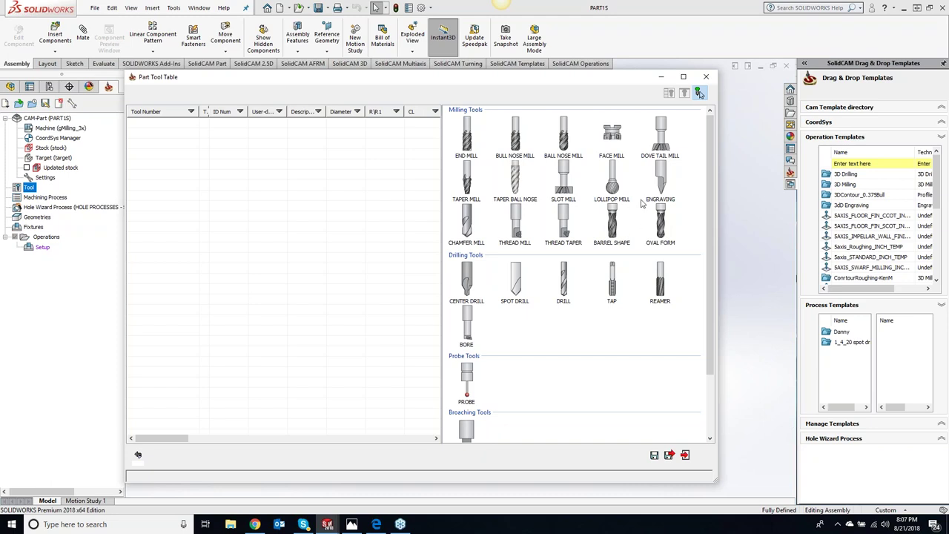
left_click(705, 77)
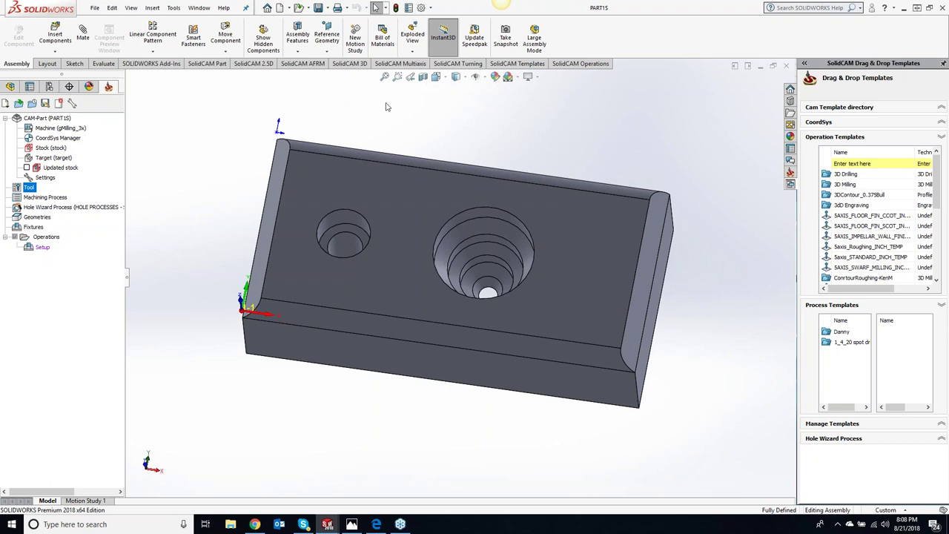
Open SolidCAM's shaped tools library and add a group named Night Class
left_click(173, 7)
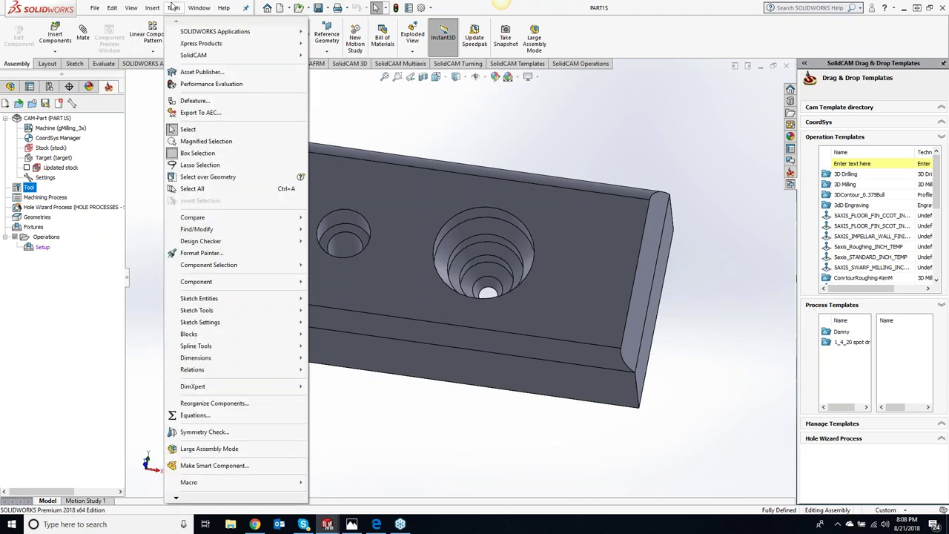
mouse_move(223, 56)
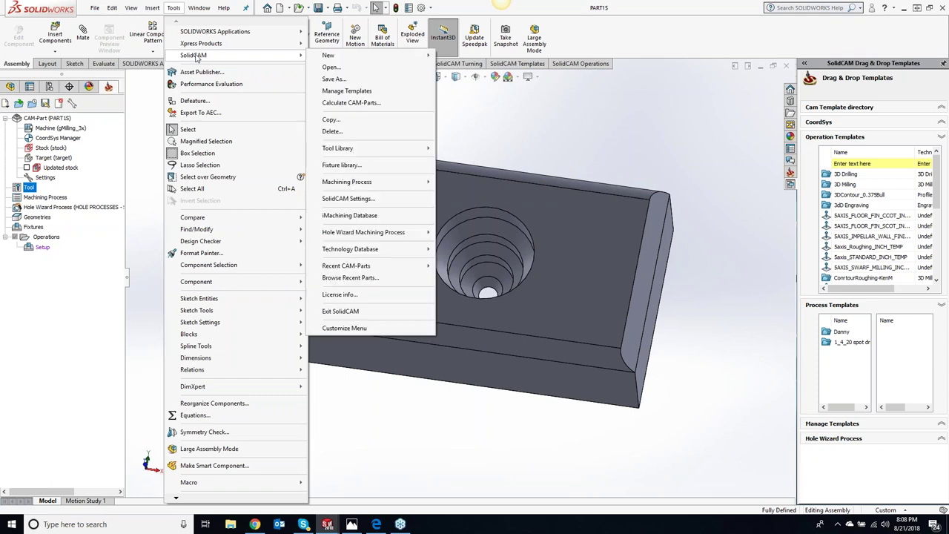
mouse_move(415, 149)
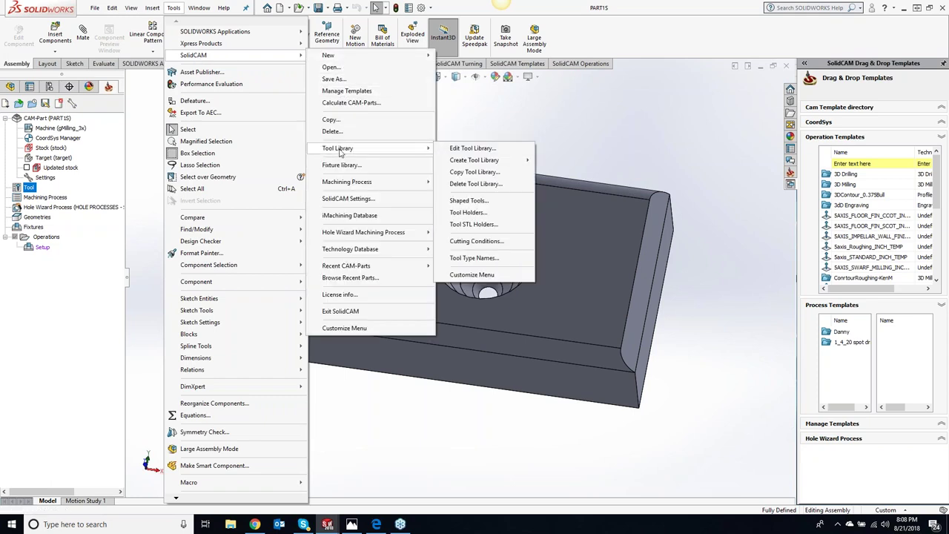
left_click(464, 202)
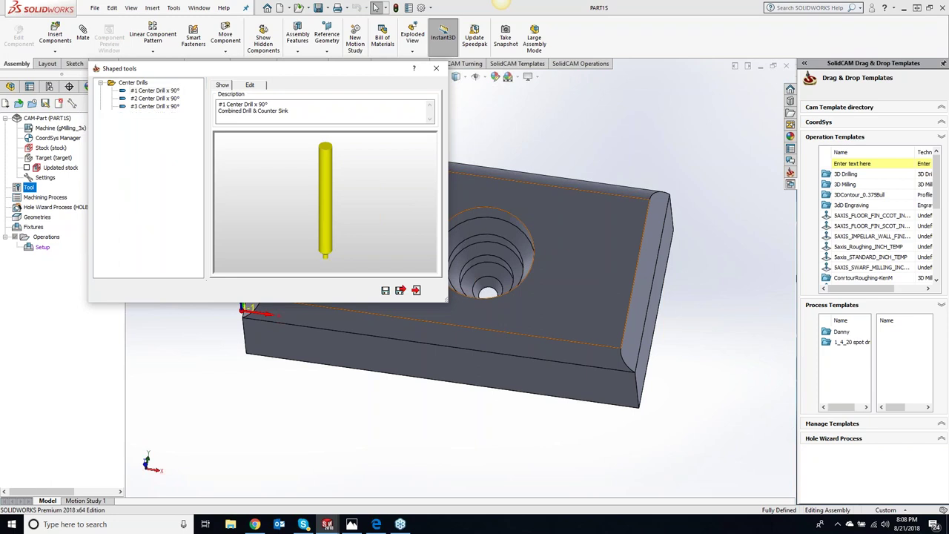
right_click(141, 201)
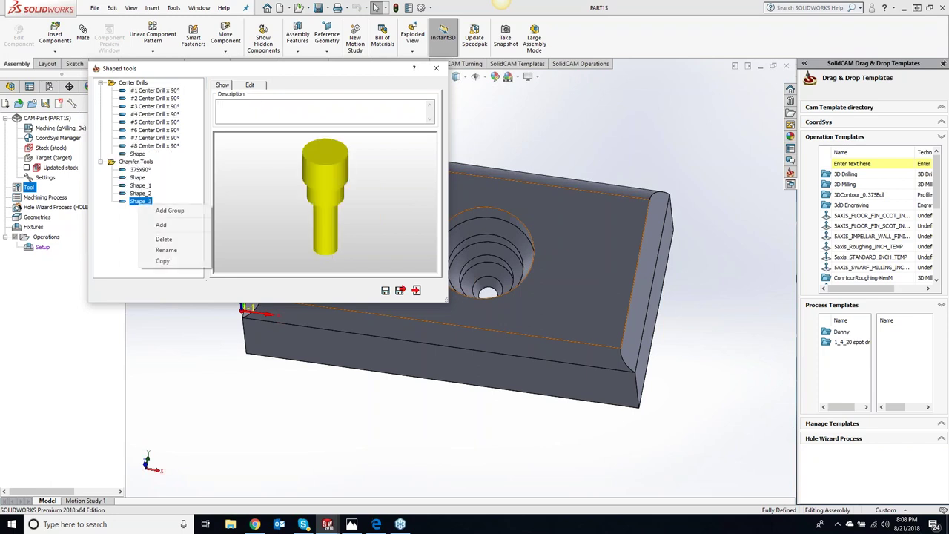
left_click(174, 214)
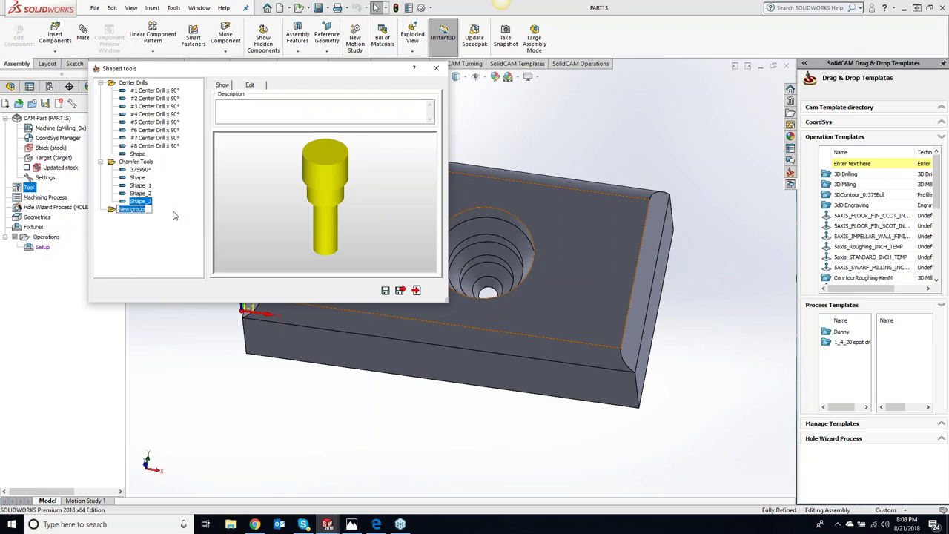
type("Night")
left_click(172, 226)
Add a new empty shape to the Night Class group
right_click(130, 211)
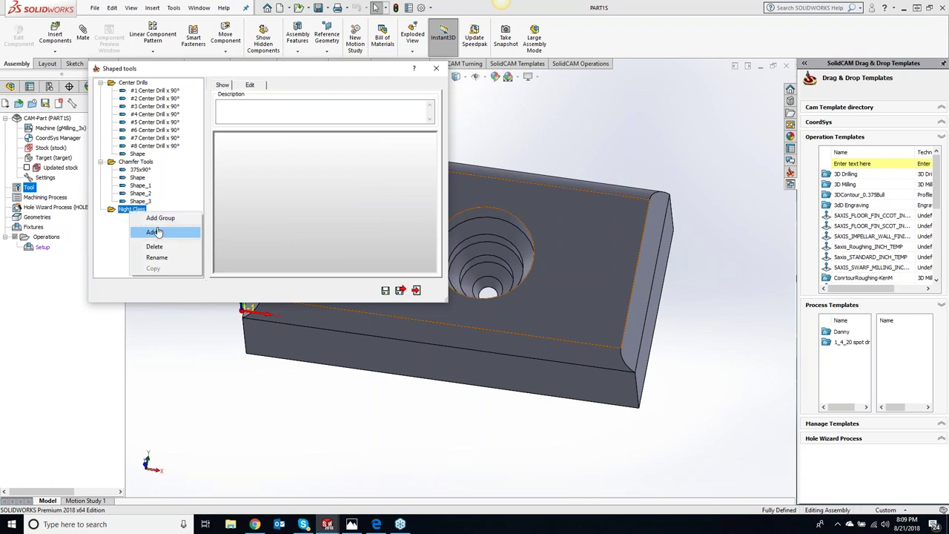
left_click(152, 232)
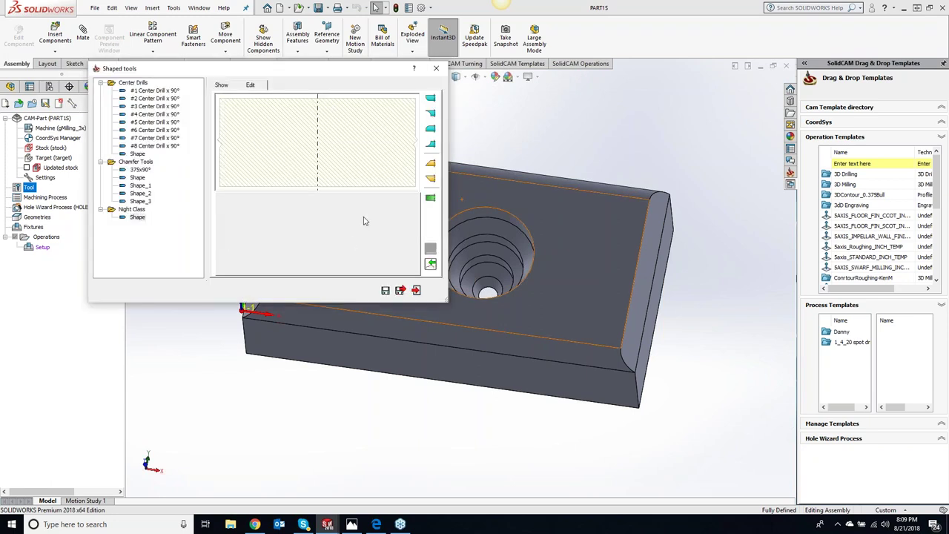
left_click_drag(323, 74, 310, 78)
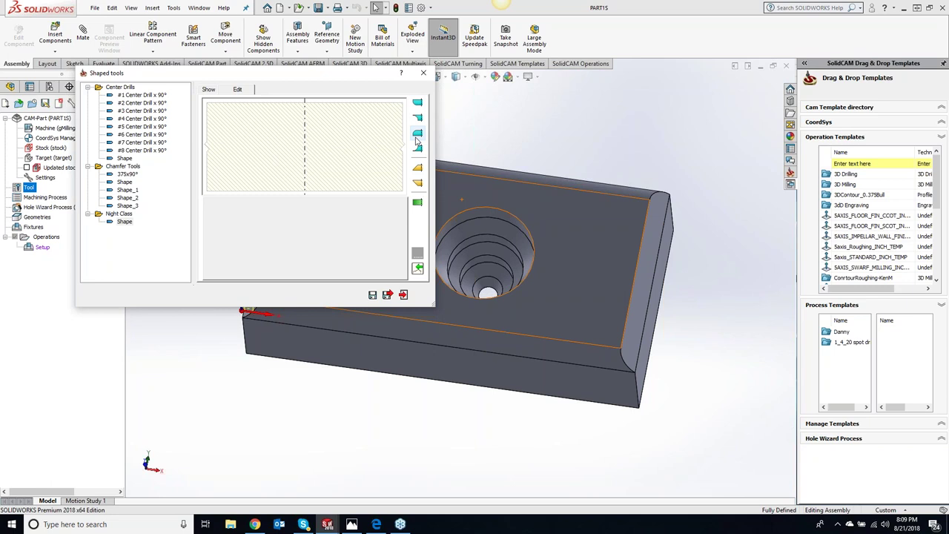
Check the radius of the rounded edge along the block's long upper side
middle_click_drag(672, 380, 607, 347)
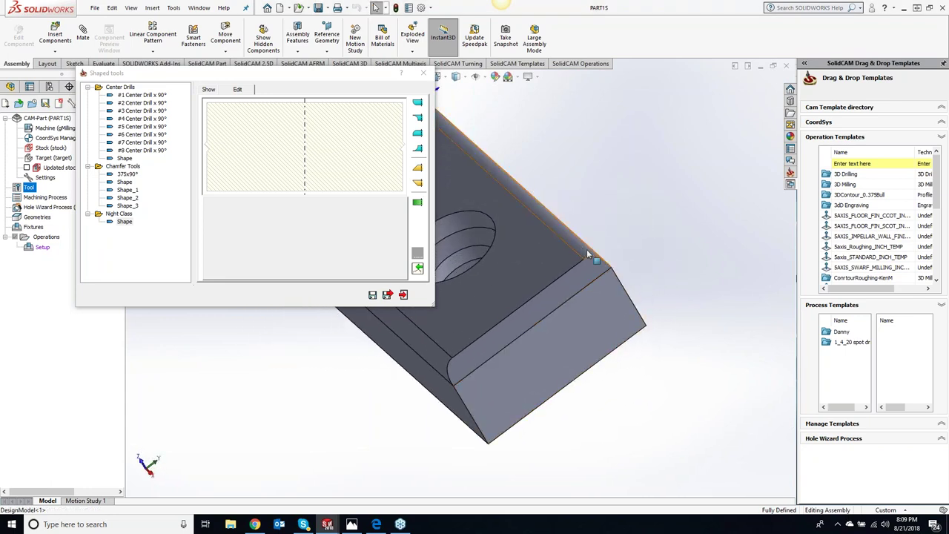
left_click(586, 249)
left_click(413, 363)
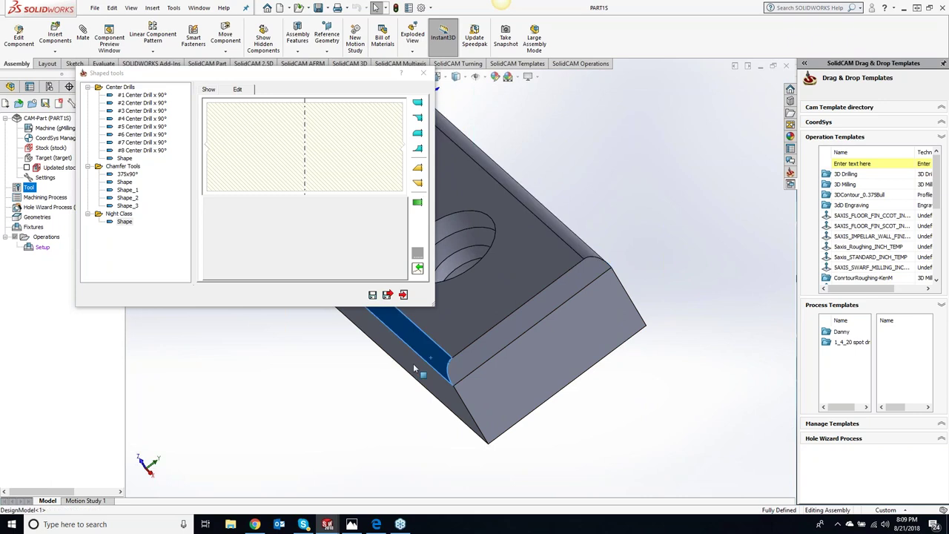
Build the shape from a concave torus segment with a cylinder segment above it, and select the torus for editing
left_click(417, 118)
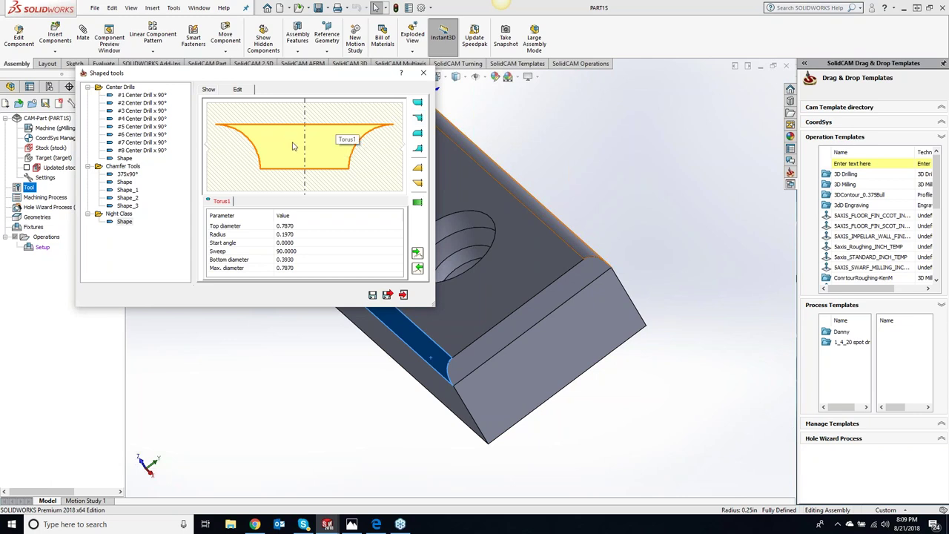
left_click(417, 204)
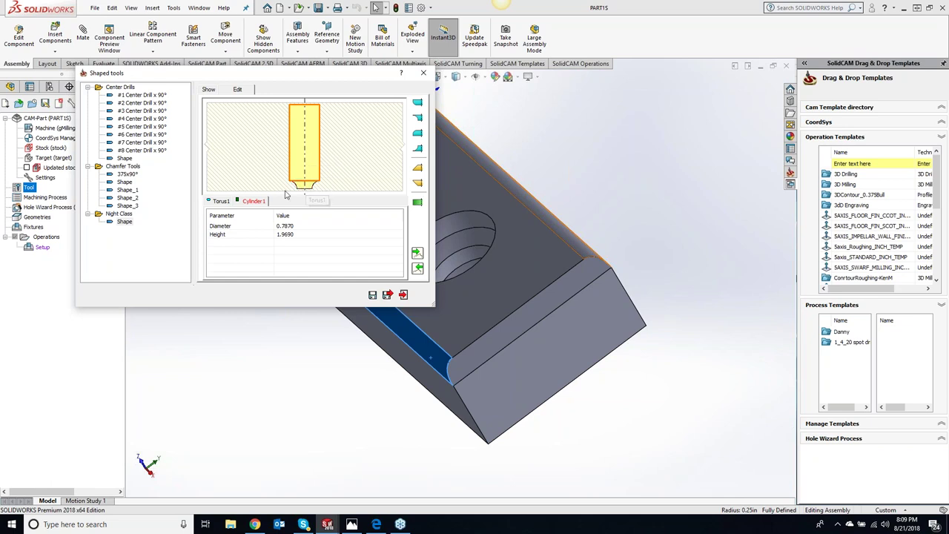
left_click(220, 202)
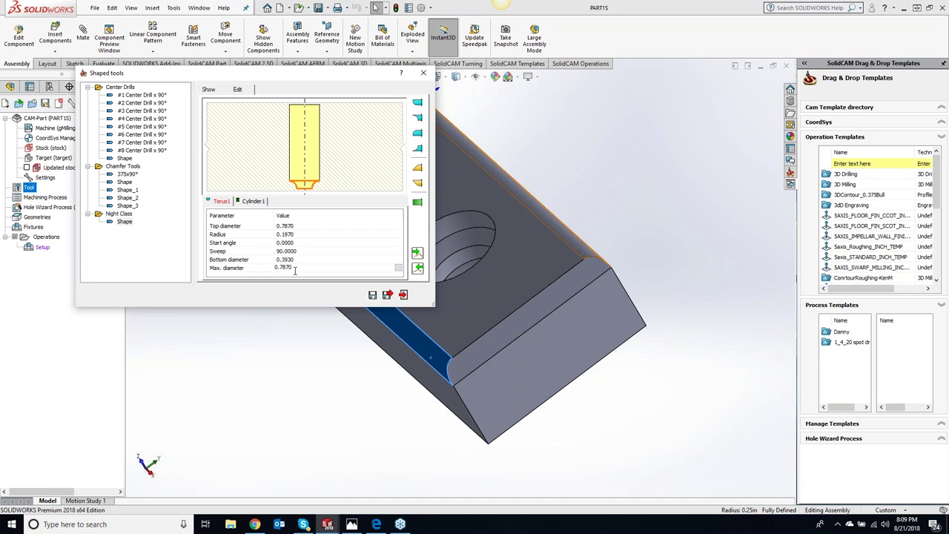
Set the torus segment's bottom diameter to 0.25
left_click(341, 259)
key("Up")
key("Up")
key("Up")
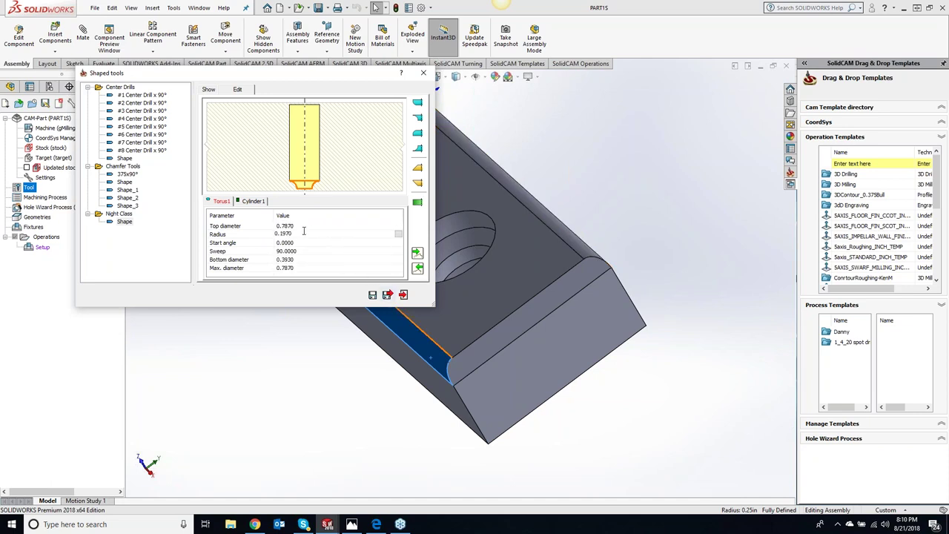
key("Down")
key("Down")
key("Down")
left_click_drag(296, 259, 275, 259)
key("BackSpace")
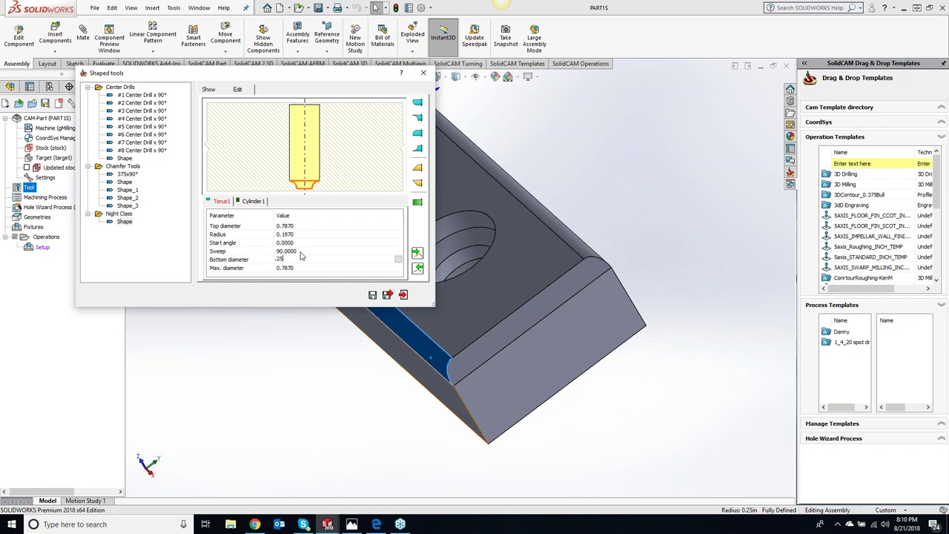
key("Up")
Set the torus segment's radius to 0.25 and its top diameter to 0.625
left_click(299, 235)
type(".25")
left_click(312, 226)
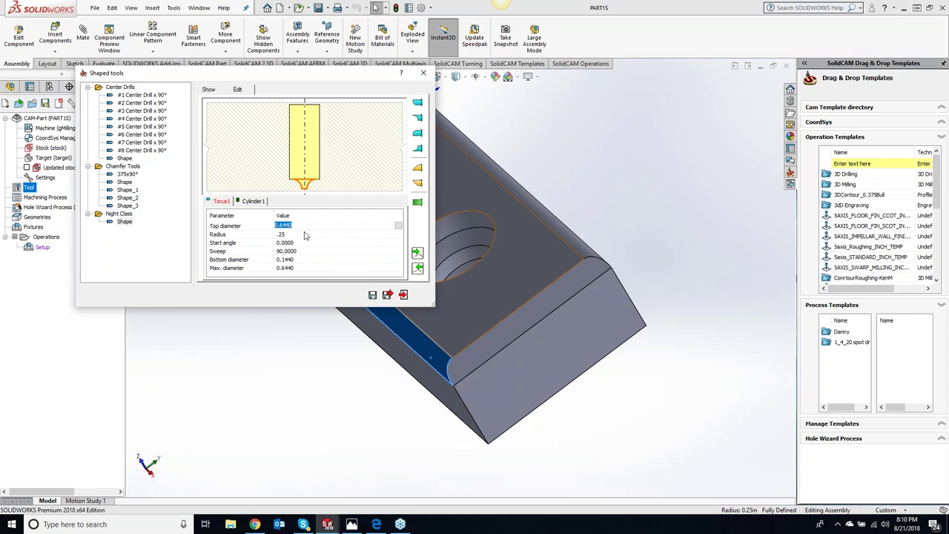
type(".625")
key("Tab")
Set the cylinder segment's diameter to 0.625 and its height to 2.5
left_click(254, 201)
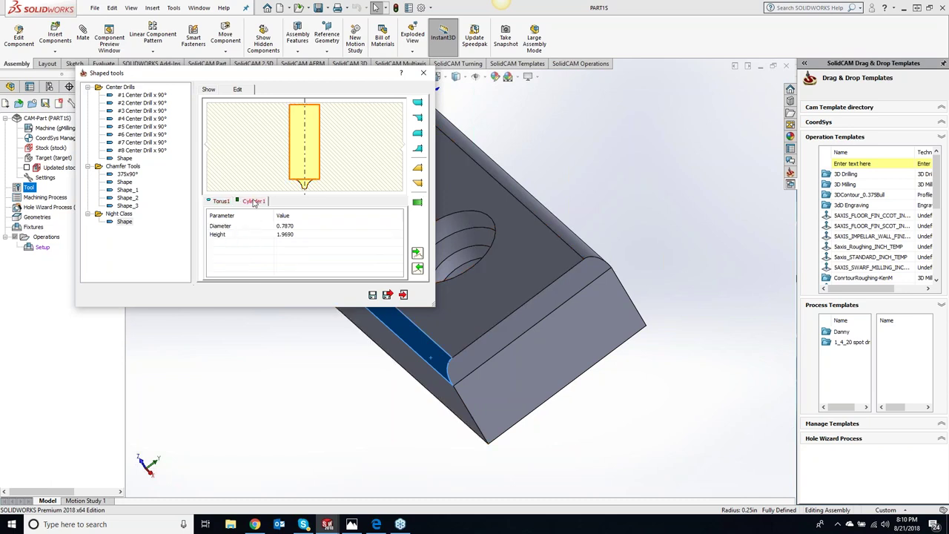
left_click(294, 226)
double_click(295, 224)
type("625")
key("Tab")
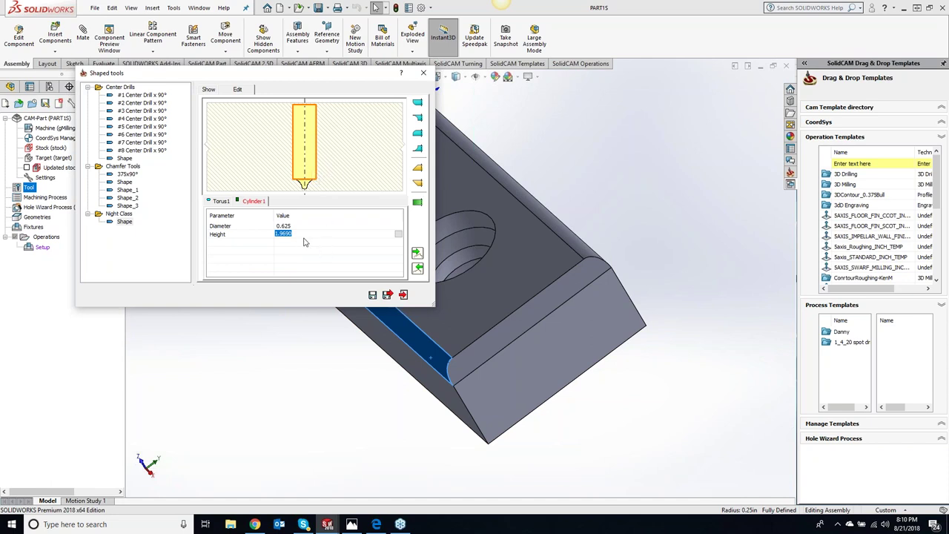
type("2.5")
key("Return")
left_click(302, 225)
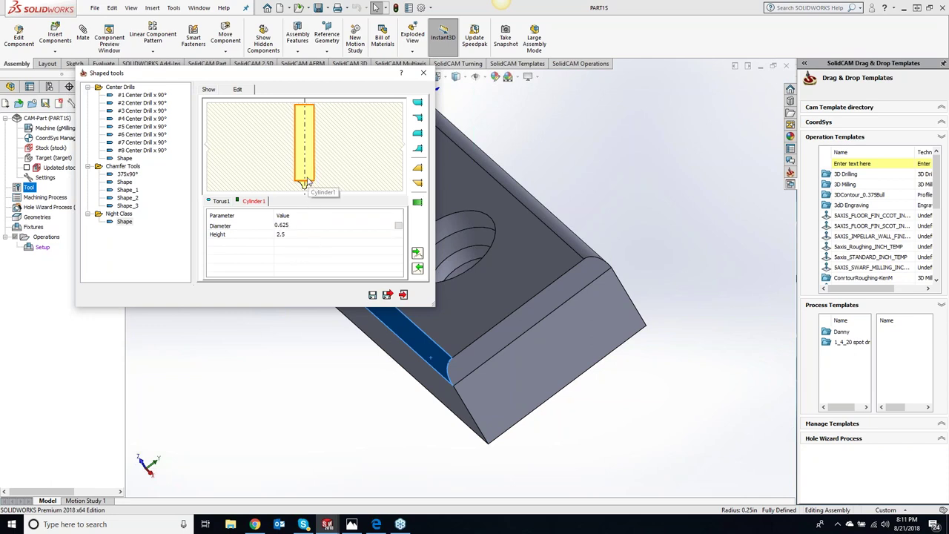
Rename the Night Class shape as .25R tool, then save and close the shaped tools library
left_click(221, 201)
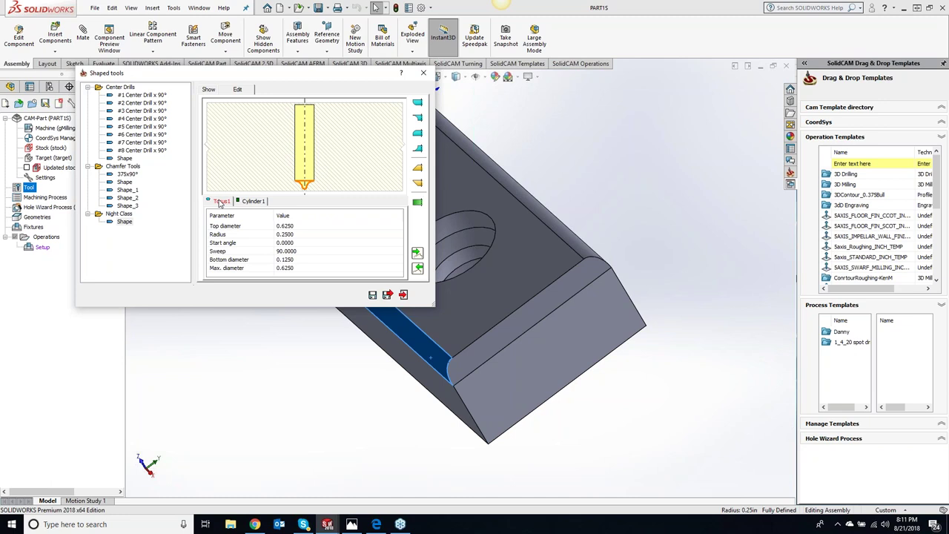
left_click(284, 233)
double_click(124, 221)
key("BackSpace")
type(".25R tool")
left_click(387, 294)
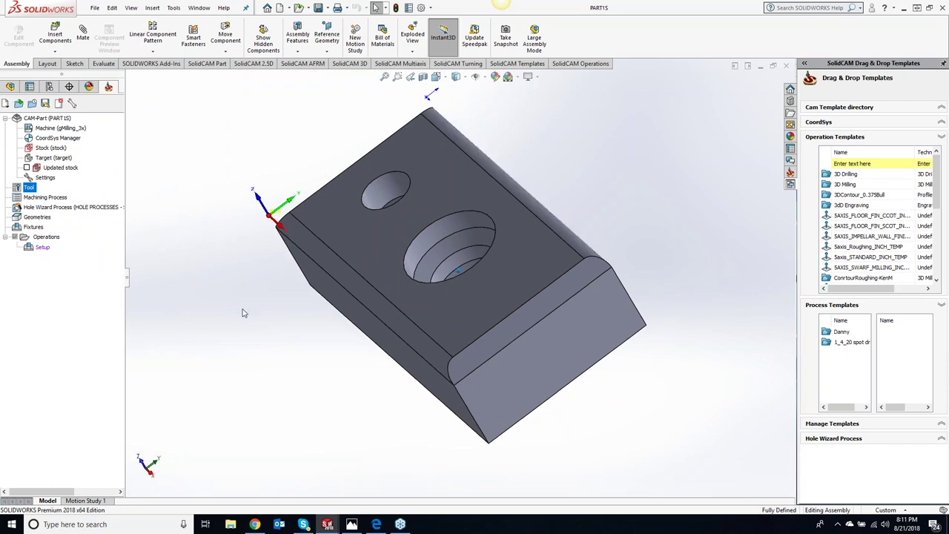
Add a profile milling operation and start defining a new contour geometry for it
right_click(47, 238)
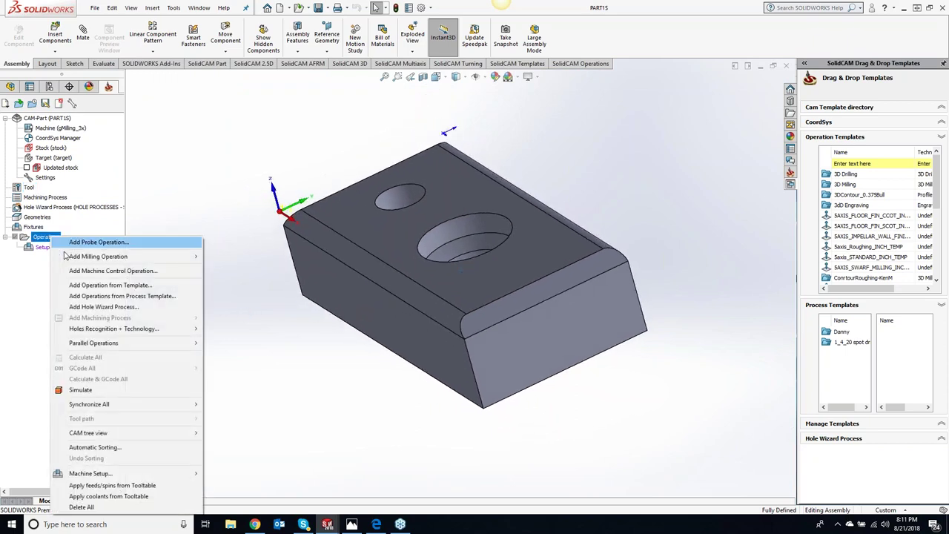
mouse_move(78, 257)
left_click(261, 217)
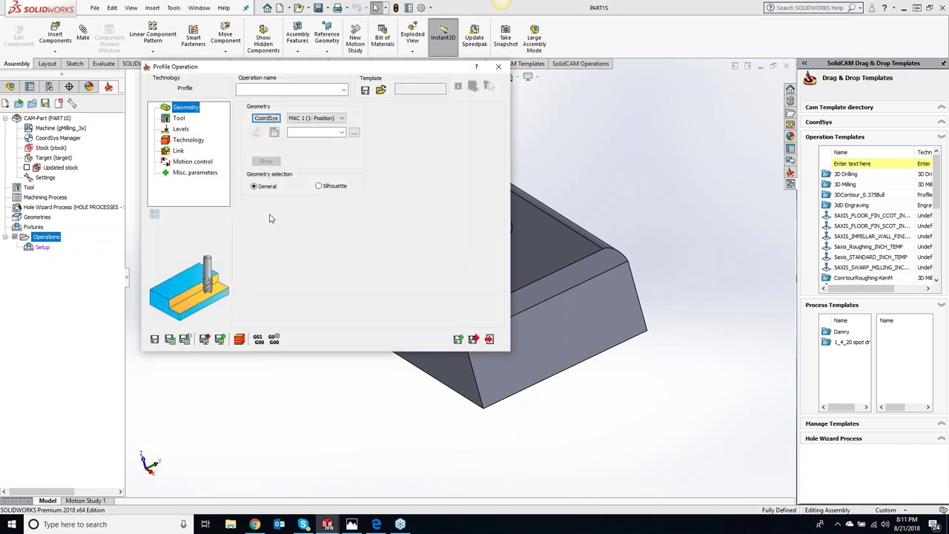
left_click(274, 133)
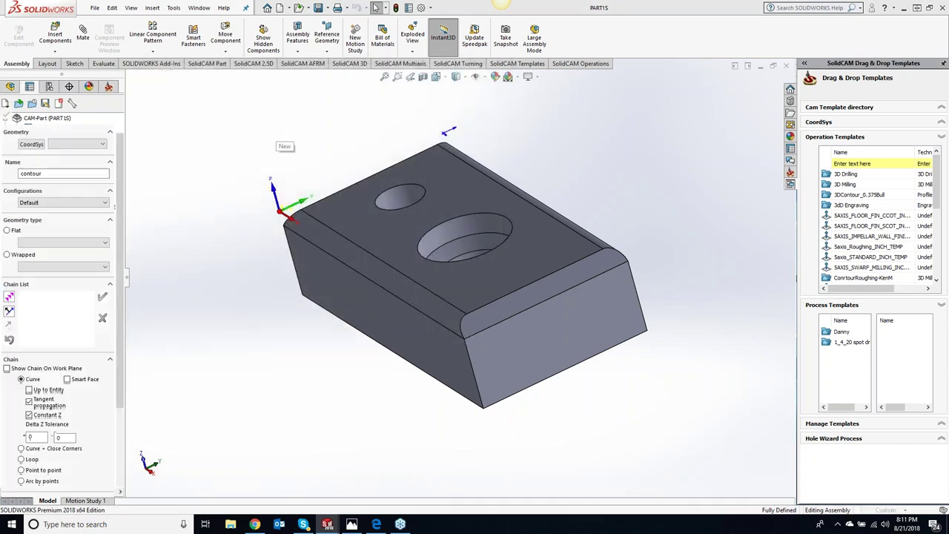
Try chaining the lower fillet edge around the block with tangent propagation and Constant Z, and delete the chain
left_click(434, 317)
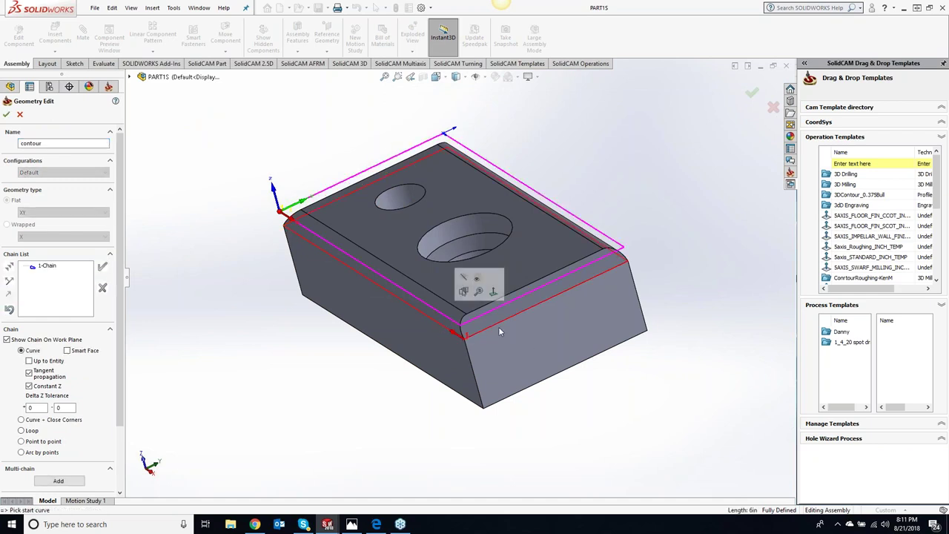
right_click(47, 266)
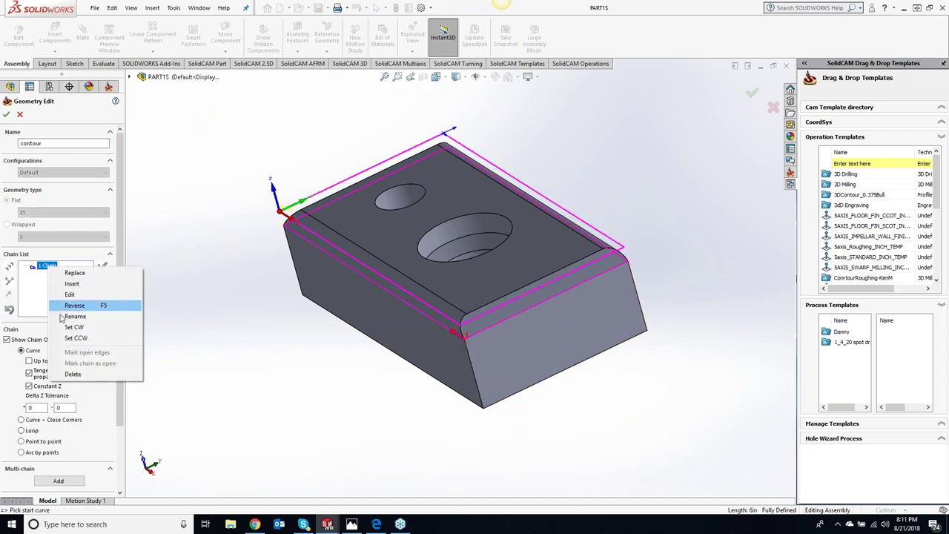
left_click(72, 374)
Turn off Tangent propagation and Constant Z, and chain only the lower fillet edge along the block's long side nearest the origin
left_click(444, 270)
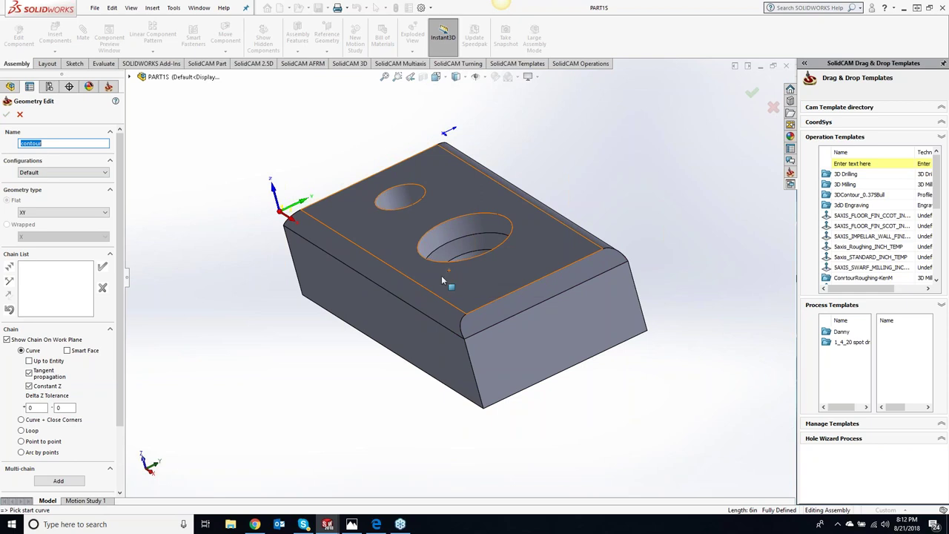
left_click(28, 373)
left_click(29, 386)
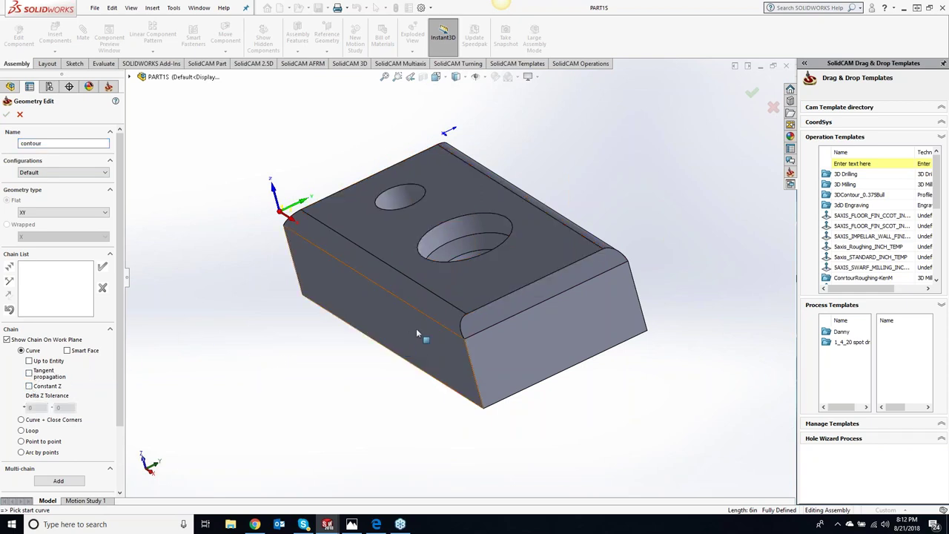
left_click(452, 329)
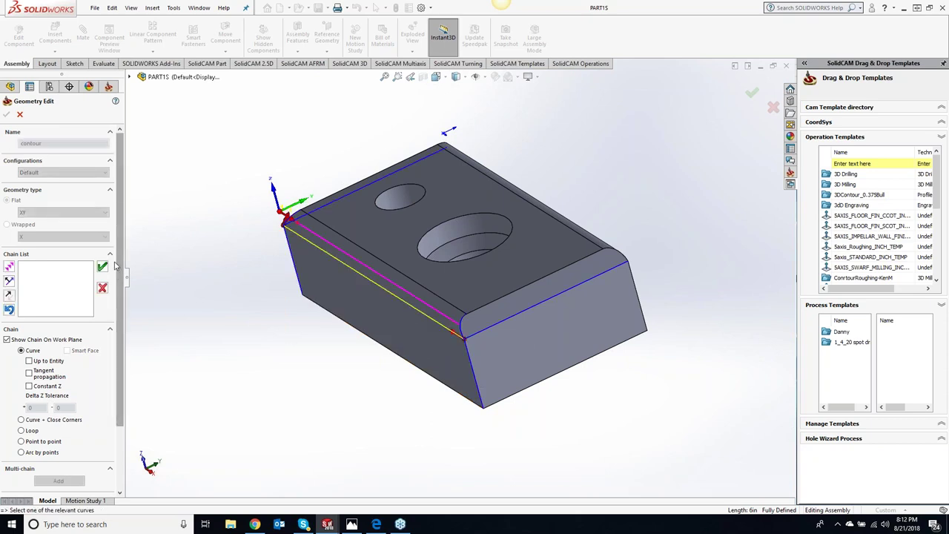
left_click(102, 266)
Chain the lower fillet edge on the opposite long side of the block and accept the contour geometry
middle_click_drag(474, 82, 470, 130)
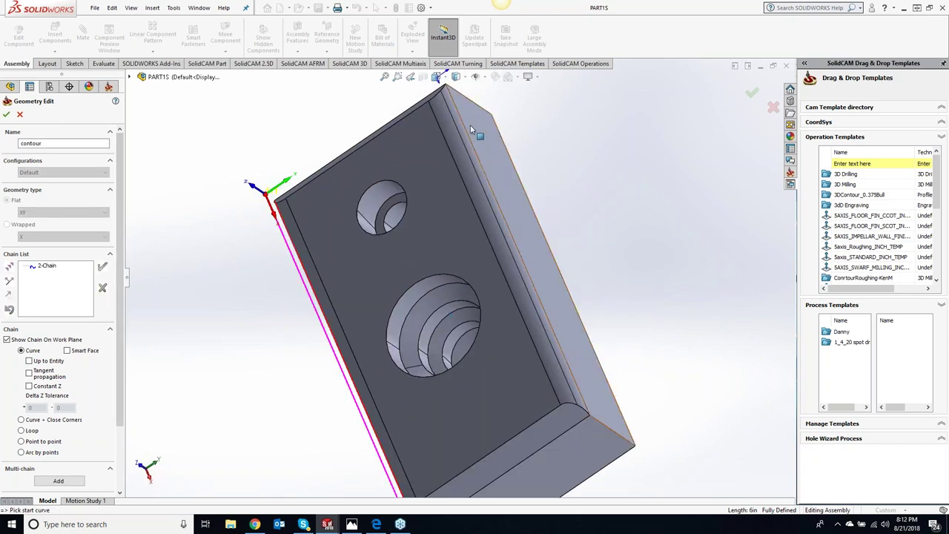
left_click(465, 127)
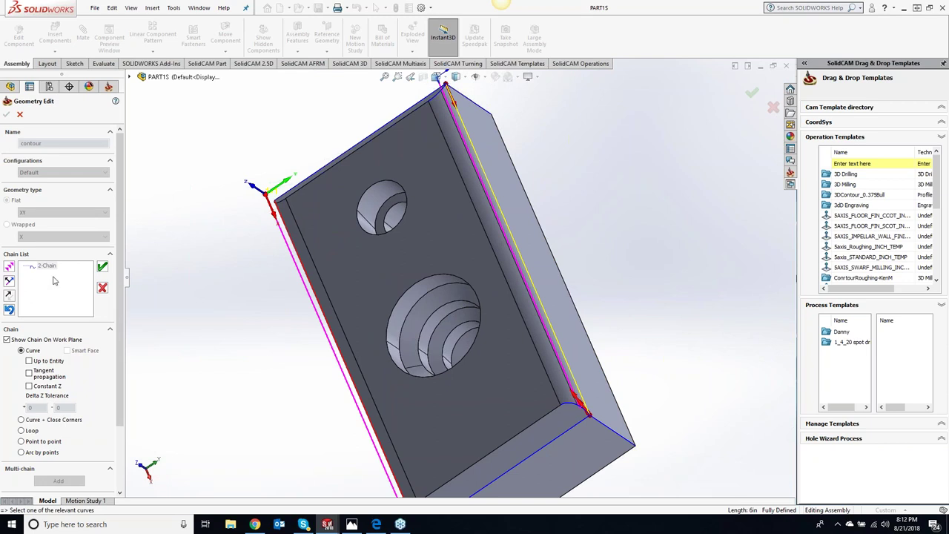
left_click(102, 266)
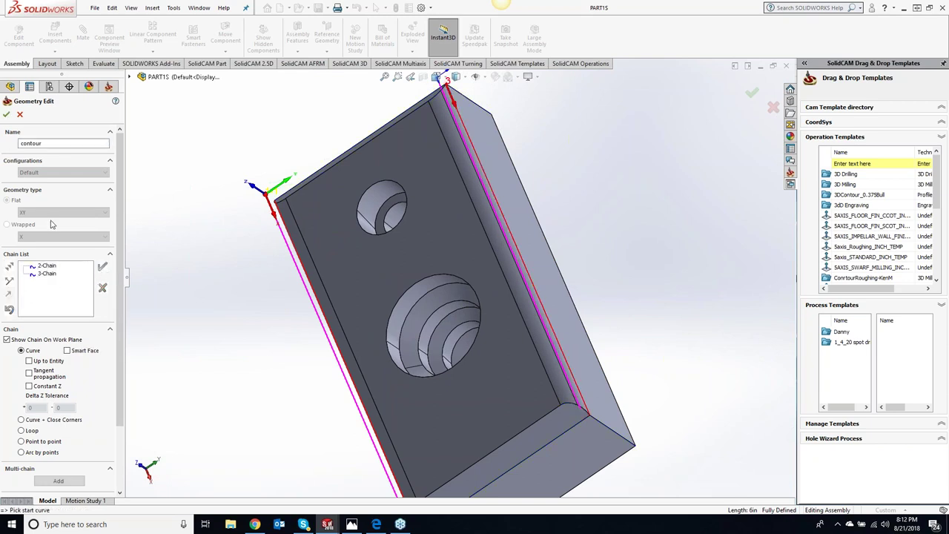
left_click(7, 115)
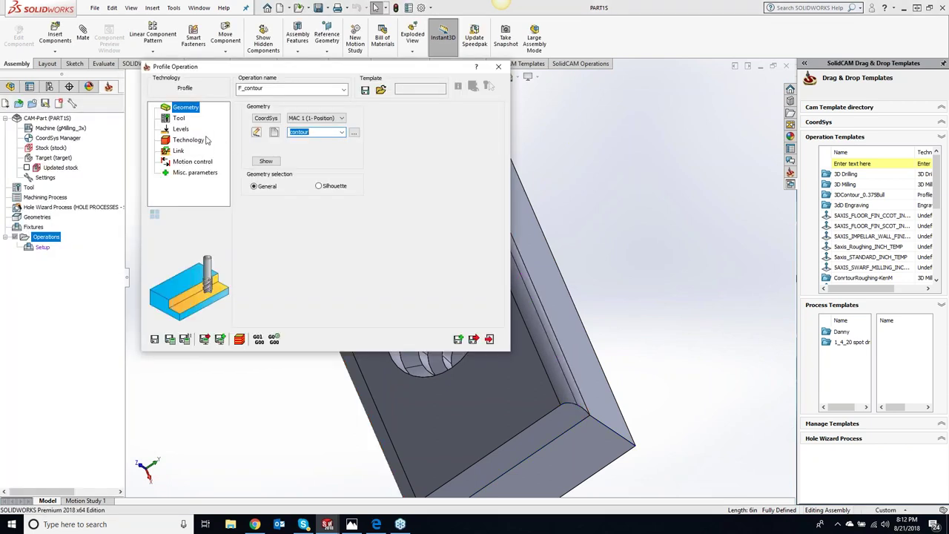
Add a new end mill as the profile operation's tool and arrange the tool windows side by side
left_click(183, 120)
left_click(295, 260)
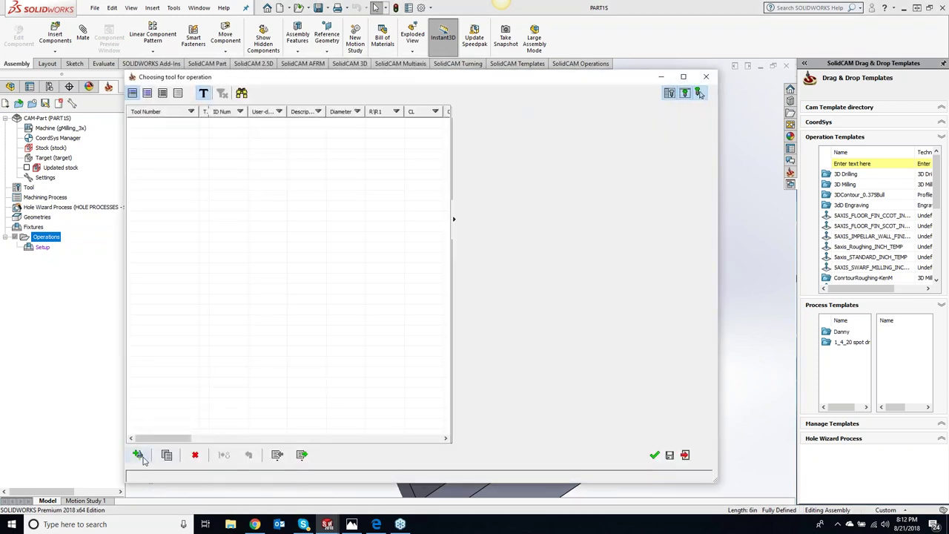
left_click(141, 457)
left_click(467, 152)
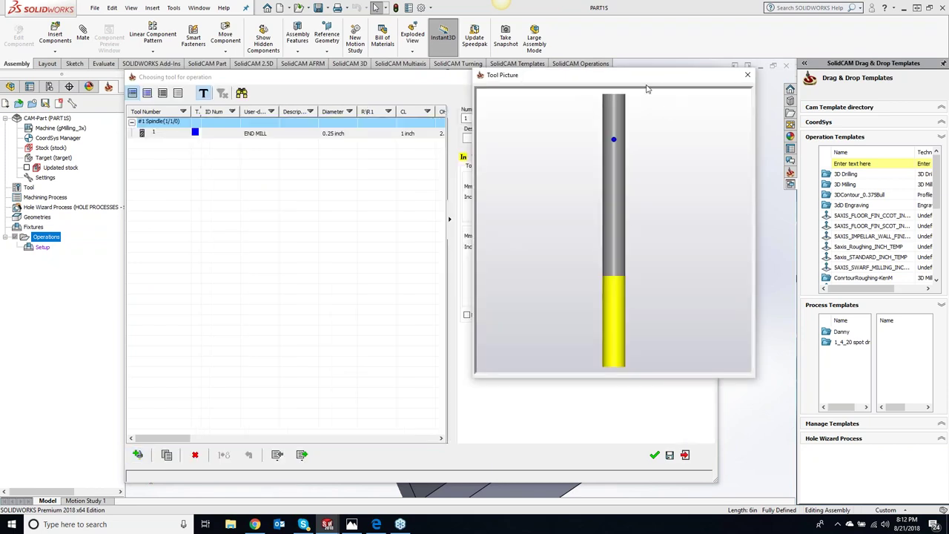
left_click_drag(651, 80, 755, 75)
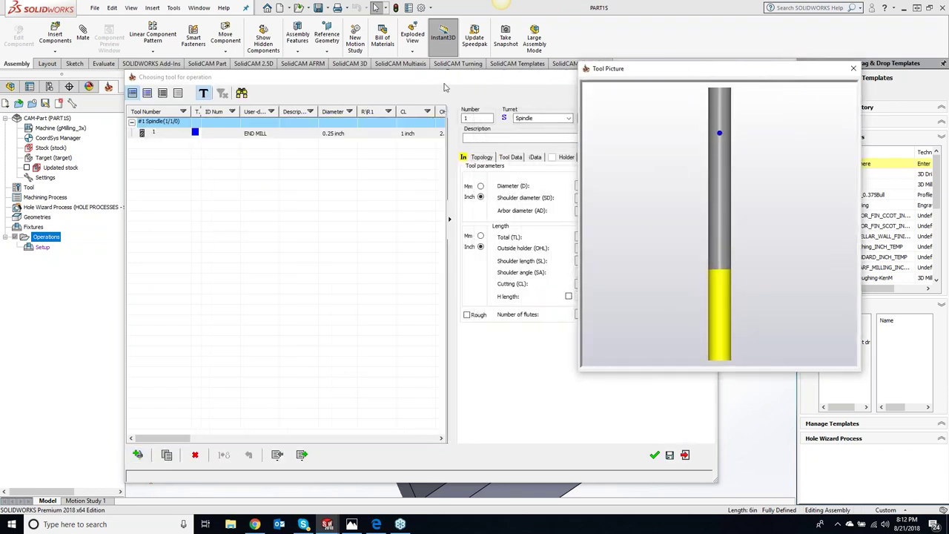
left_click_drag(445, 77, 342, 30)
left_click_drag(661, 70, 697, 37)
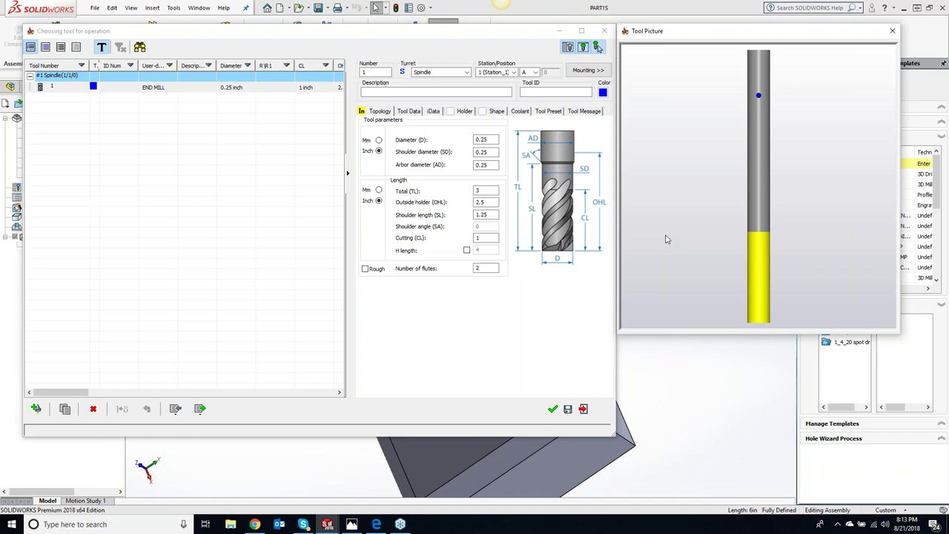
Set the end mill's diameter to 0.125 inch
left_click(558, 257)
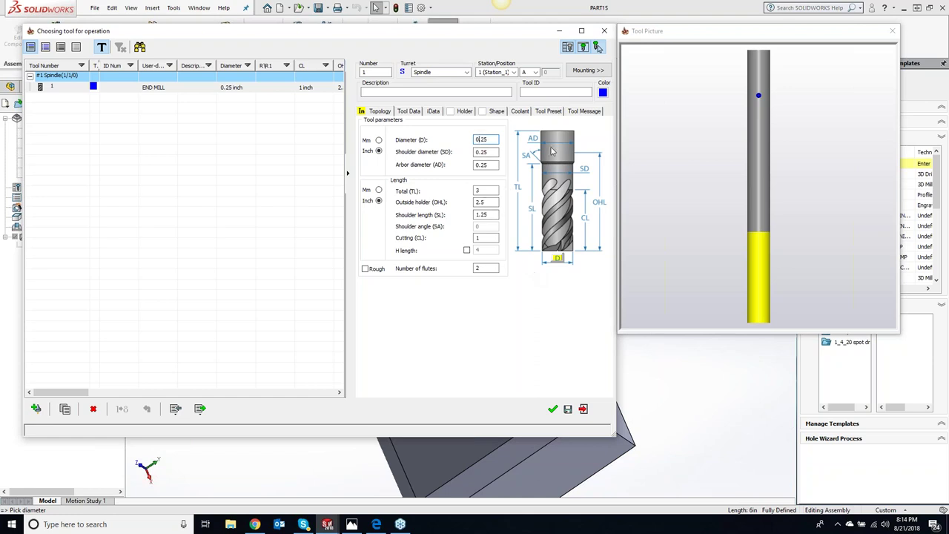
type("1")
key("Tab")
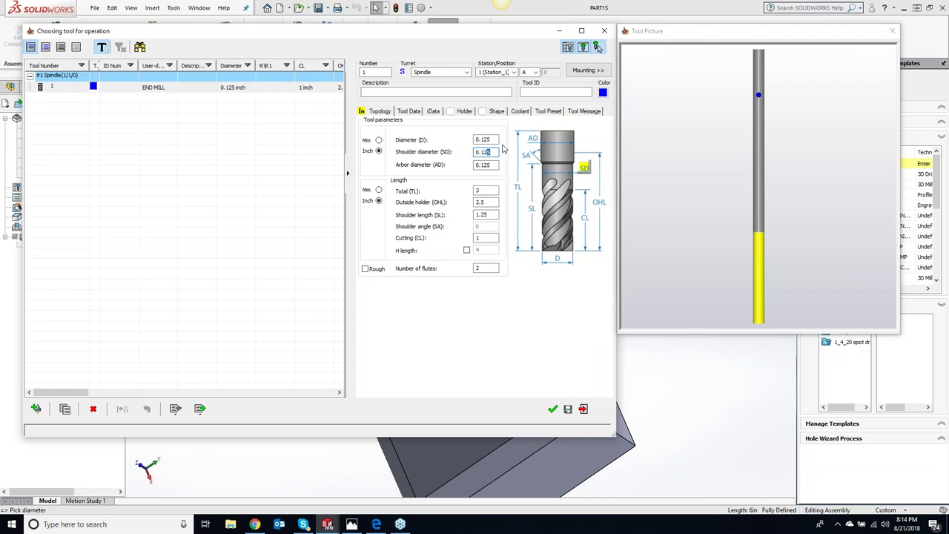
Assign the .25R tool shape from the global Night Class group to the end mill
left_click(494, 111)
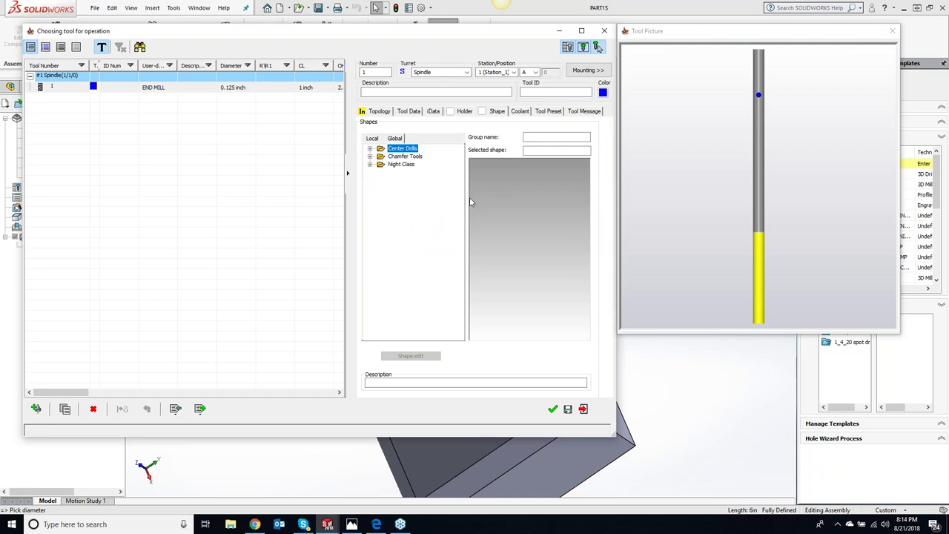
left_click(370, 165)
left_click(390, 172)
left_click(756, 173)
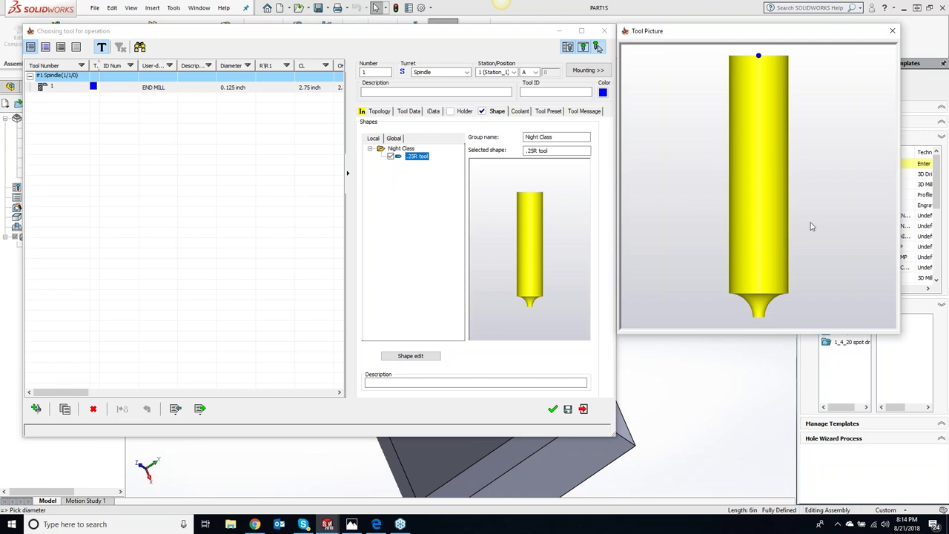
Examine the assigned shape's torus parameters, including bottom diameter, radius and top diameter, and close the shape editor
left_click(552, 279)
left_click(424, 358)
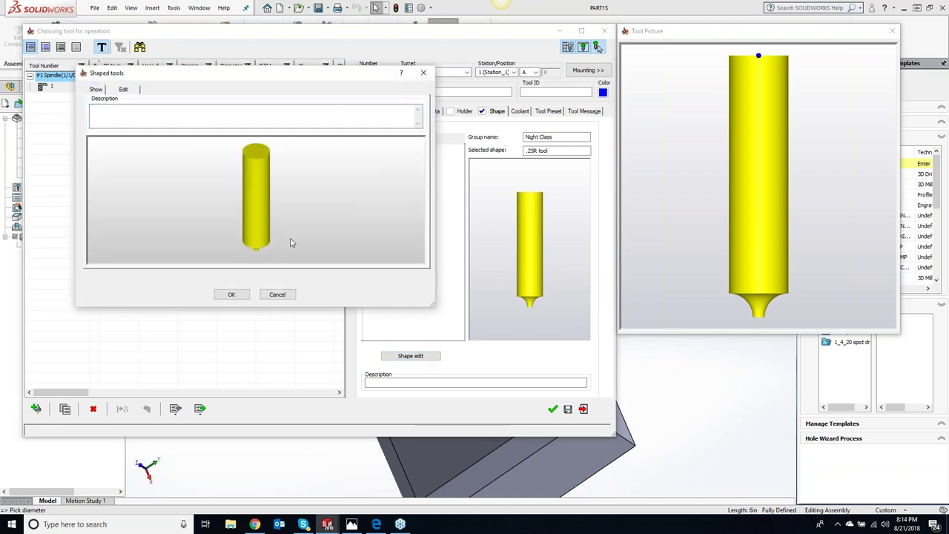
left_click(125, 90)
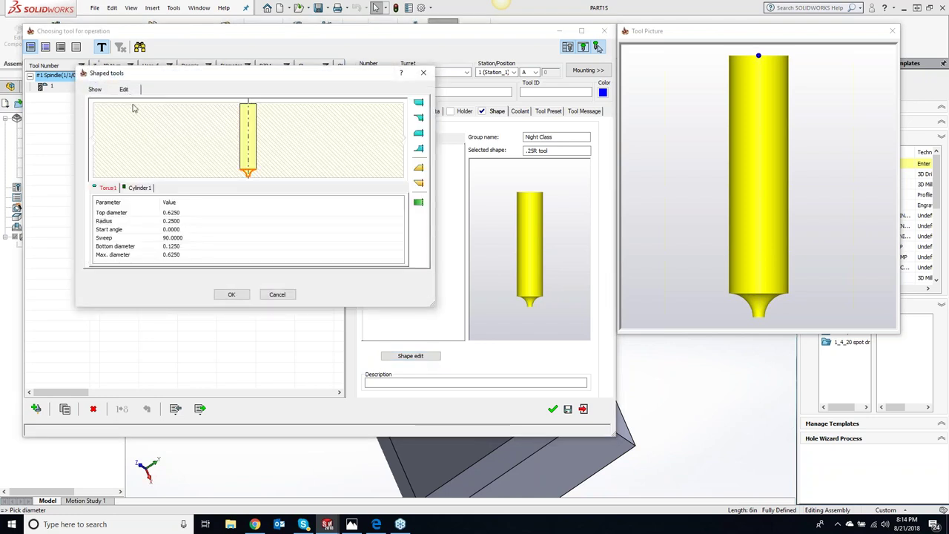
left_click(197, 246)
left_click(215, 269)
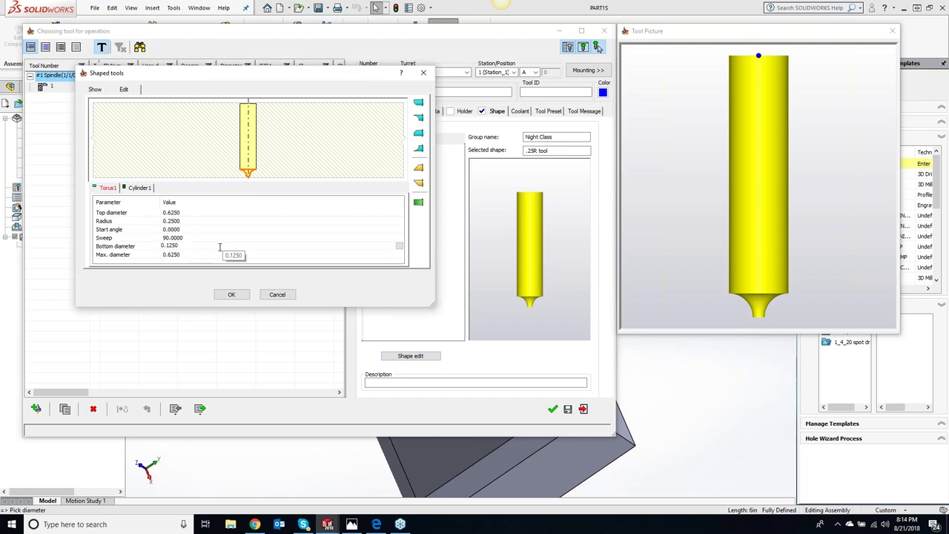
left_click(222, 220)
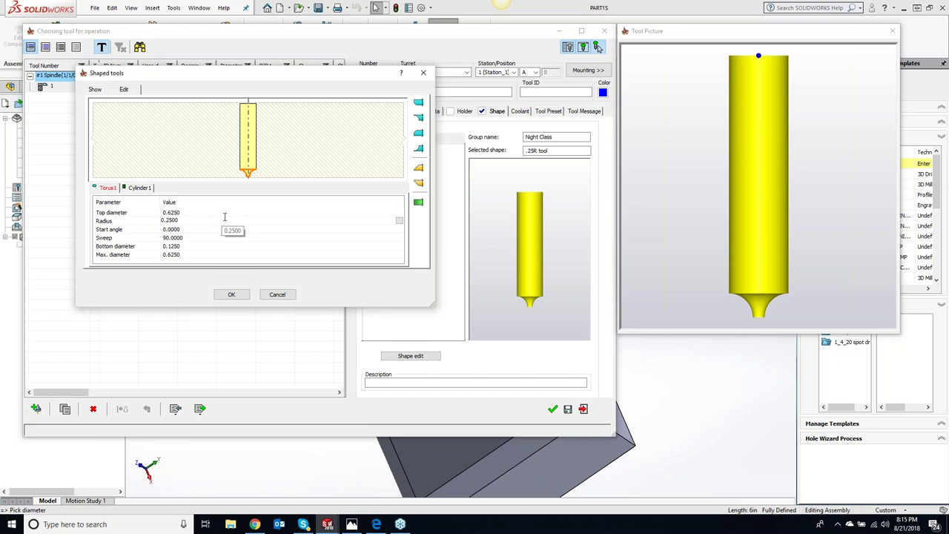
left_click(224, 214)
left_click(253, 228)
left_click(407, 269)
left_click(237, 238)
left_click(187, 211)
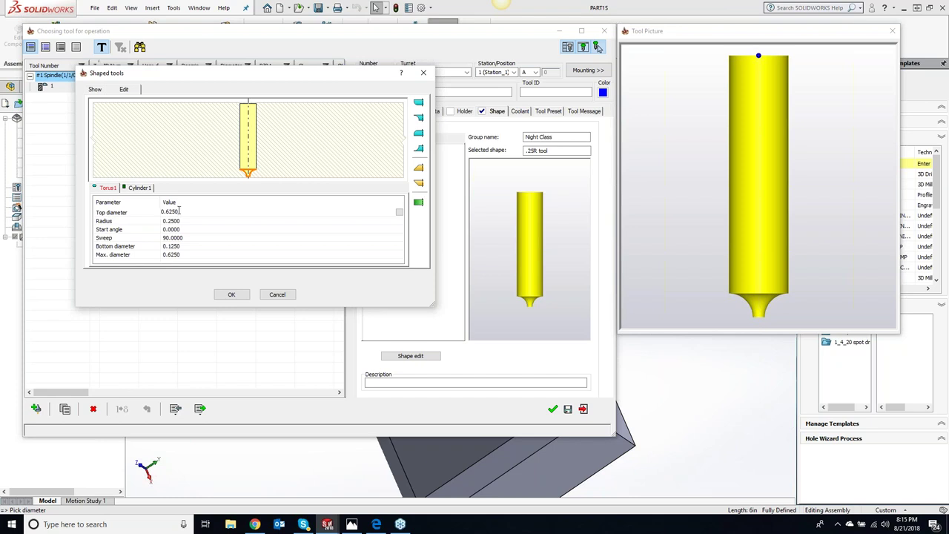
left_click(229, 295)
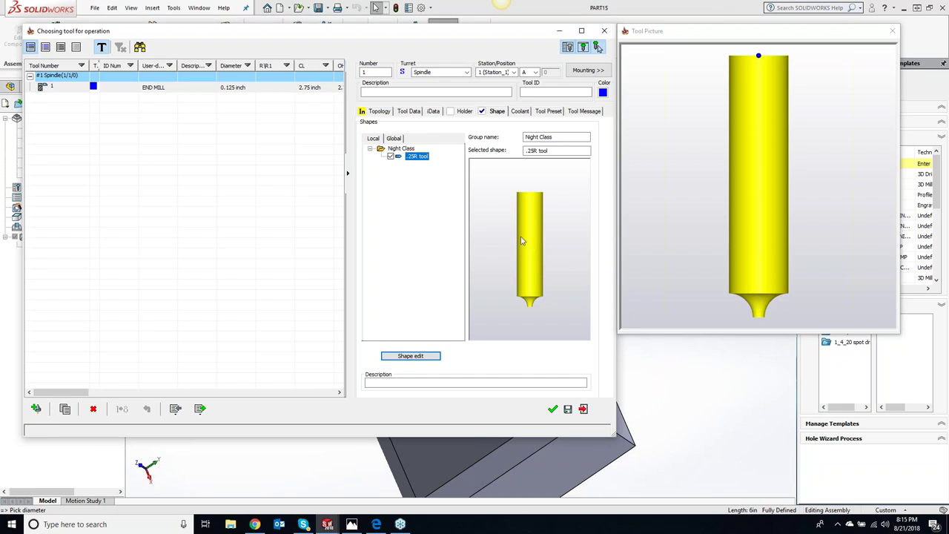
Reopen the assigned shape's definition and recheck its torus sweep, maximum diameter and radius
left_click(410, 356)
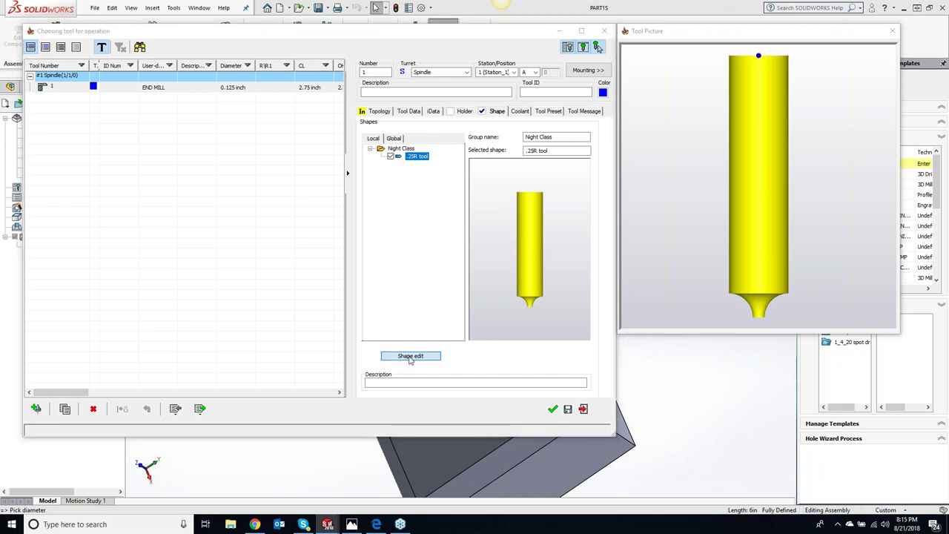
left_click(124, 89)
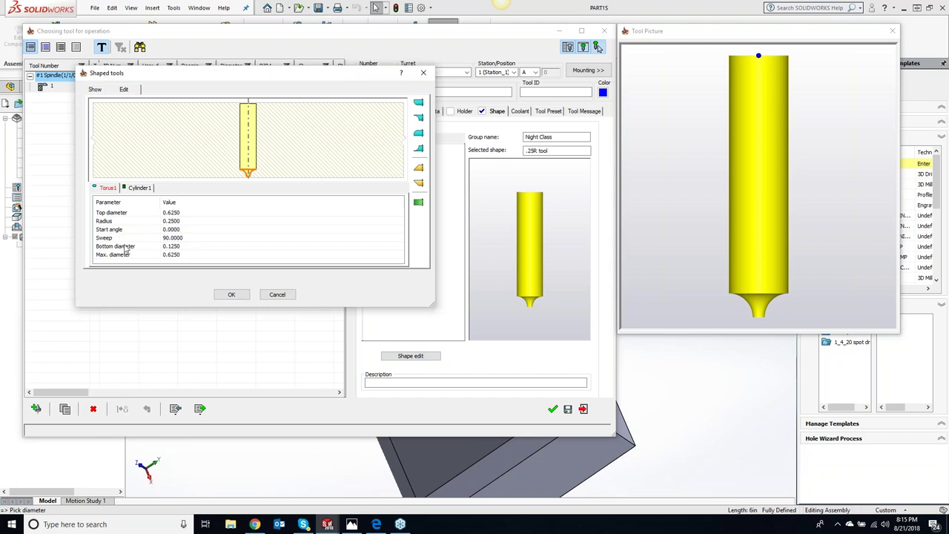
left_click(170, 236)
left_click(184, 253)
left_click(185, 222)
key("Return")
left_click(183, 220)
key("Return")
left_click(231, 294)
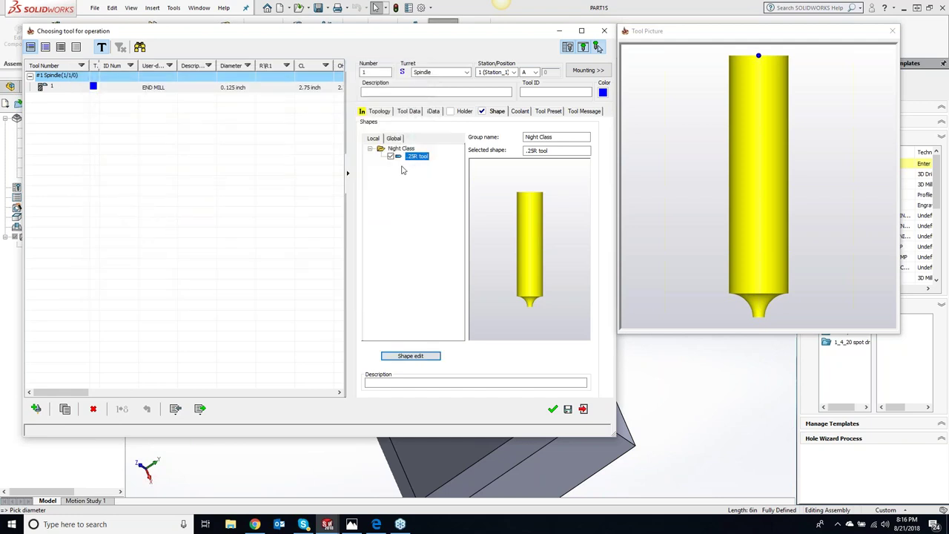
Set the shaped tool's cutting length to 0.25 inch
left_click(379, 111)
left_click(481, 238)
type("0.25")
key("Tab")
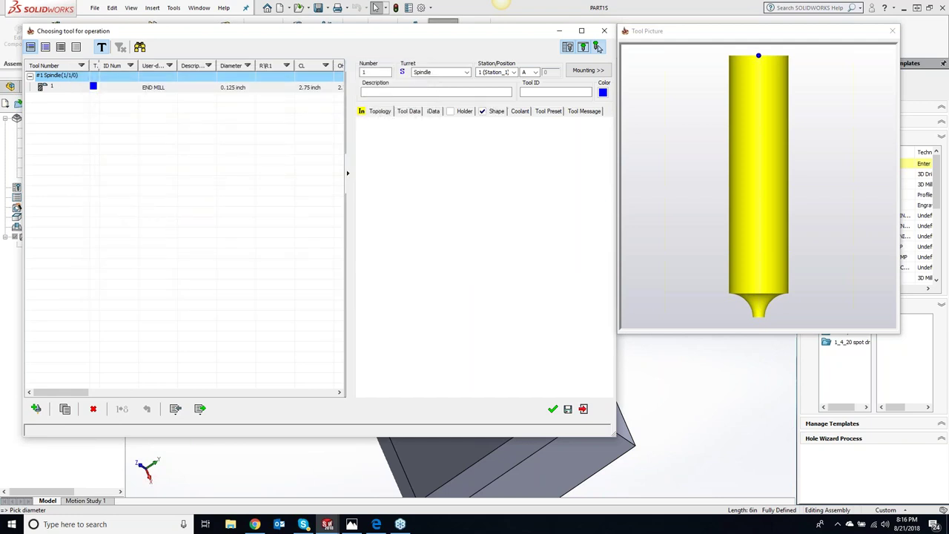
left_click_drag(741, 271, 789, 317)
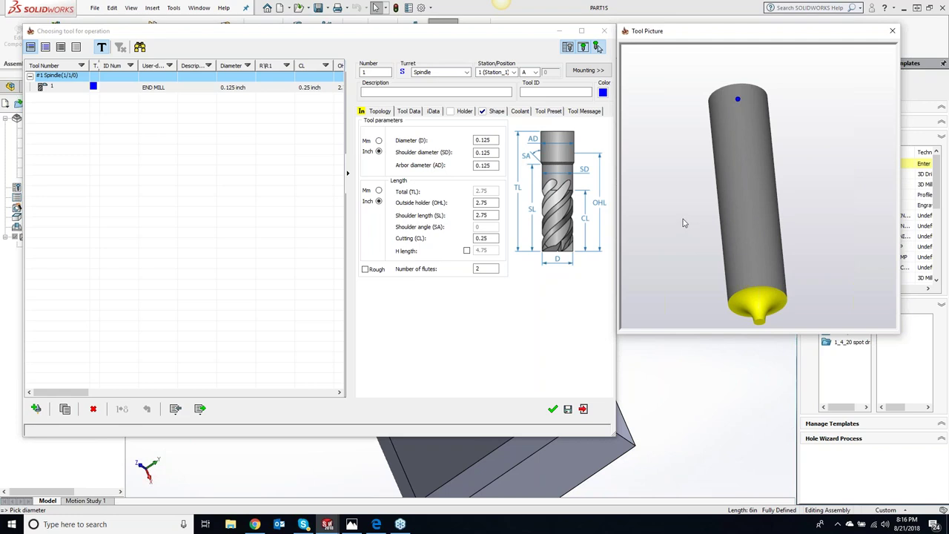
Set the shaped tool's cutting length to 0.3 inch and inspect the cutting tip in the tool picture
left_click(490, 238)
key("Tab")
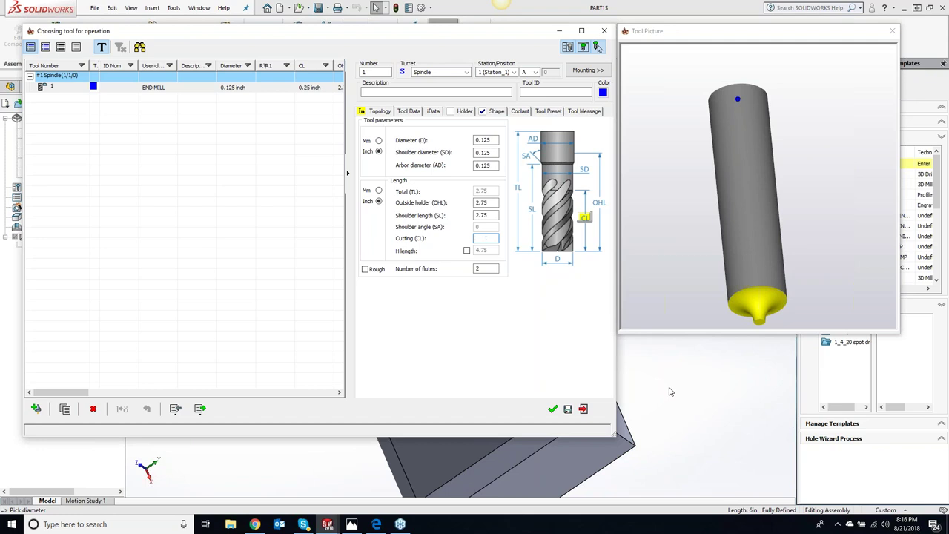
key("Return")
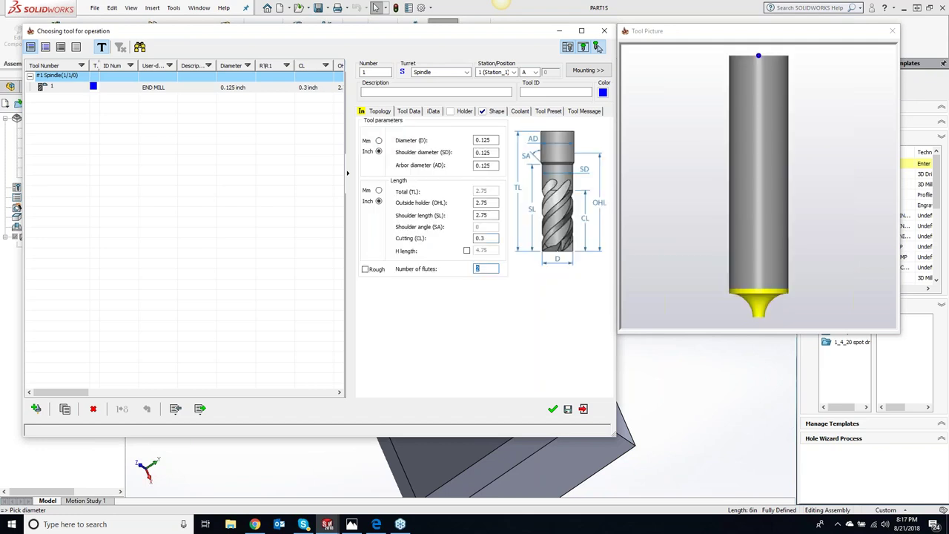
left_click(833, 325)
middle_click_drag(773, 286, 806, 258)
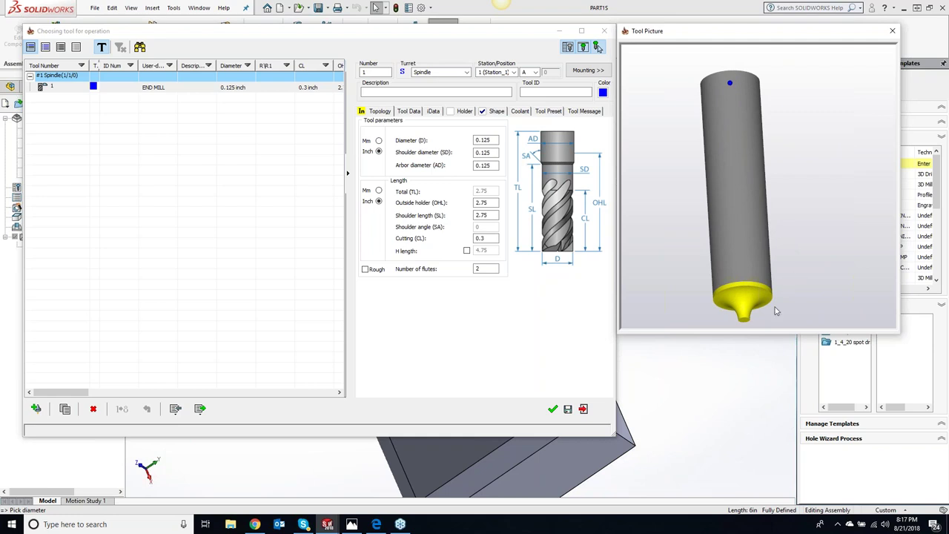
scroll(771, 323, "up", 3)
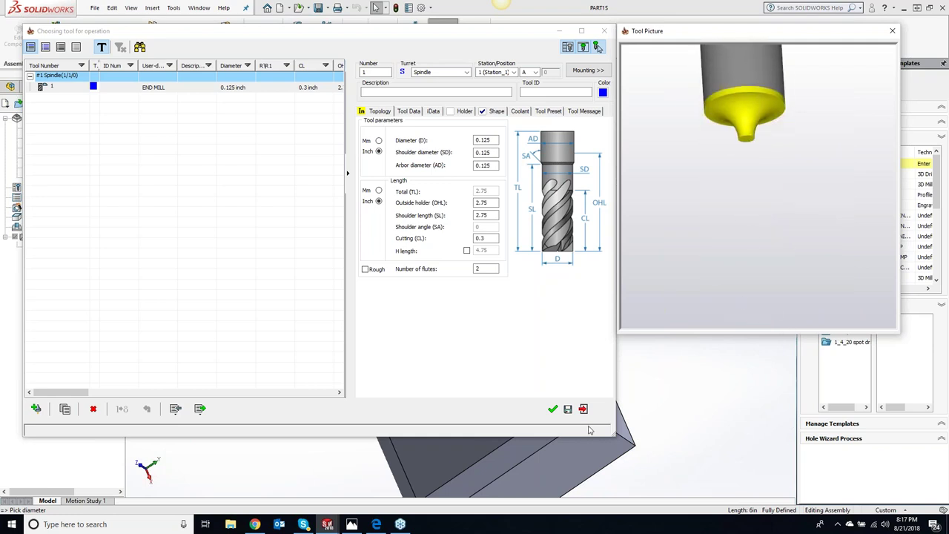
Accept the shaped tool, set the profile depth to 0.25 from the lower corner of the rounded edge, and calculate the operation
left_click(552, 417)
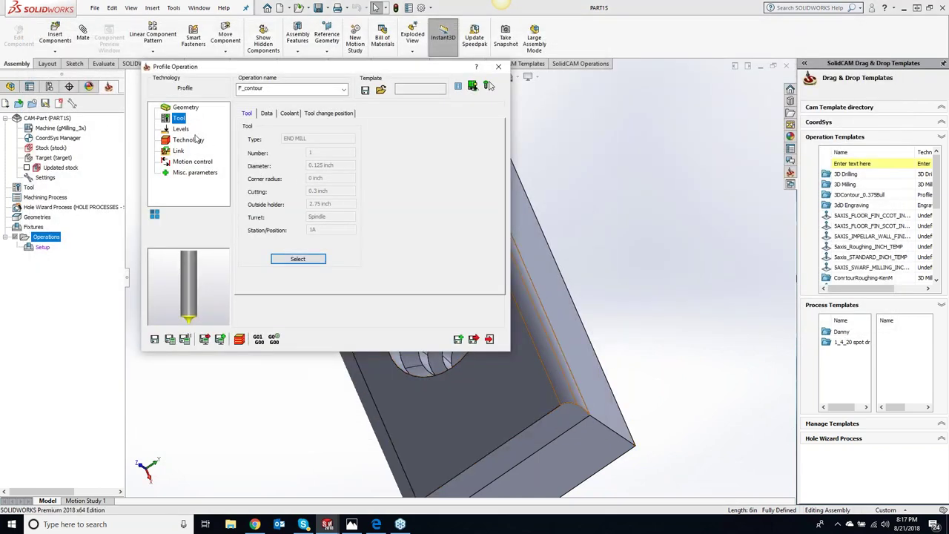
left_click(181, 130)
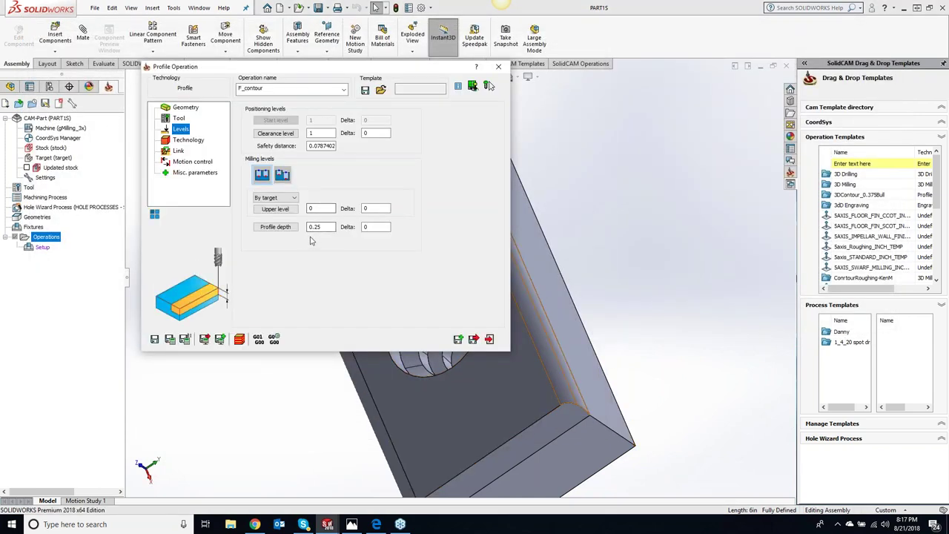
left_click(275, 226)
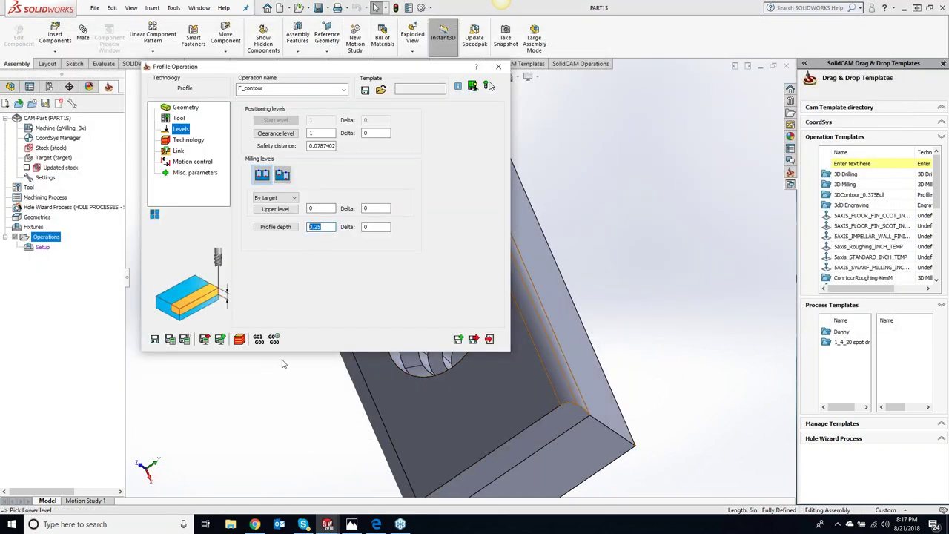
left_click(591, 405)
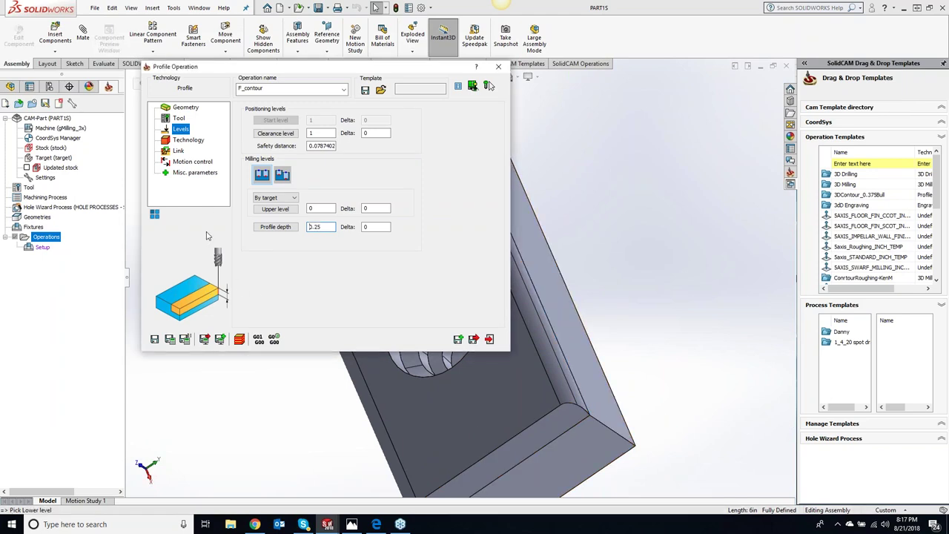
left_click(170, 339)
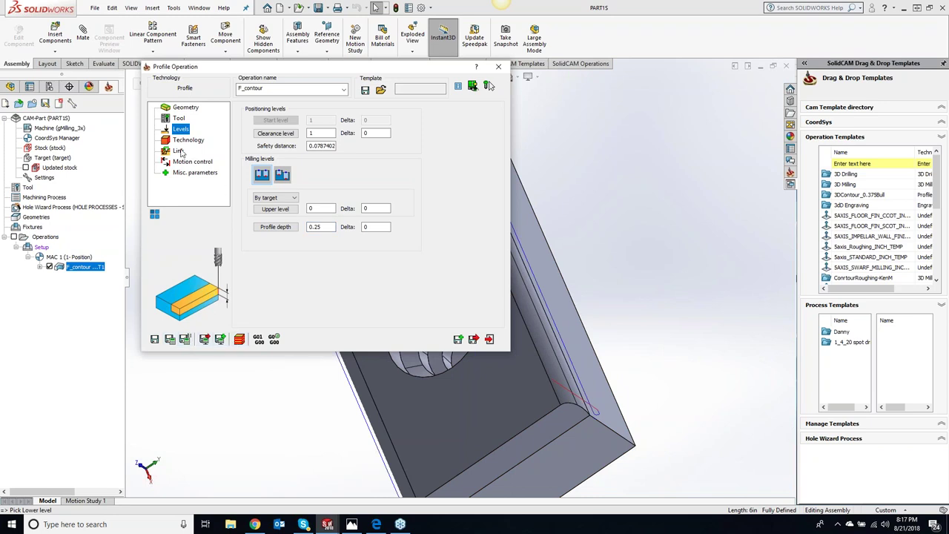
Extend all open profile chains by 0.25 at both their start and end
left_click(328, 142)
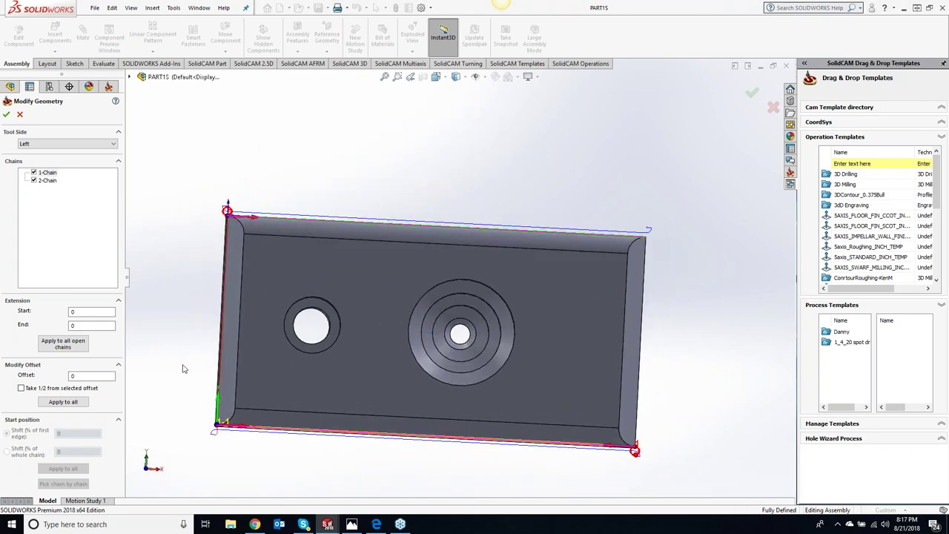
left_click(82, 311)
type("-.25")
key("Tab")
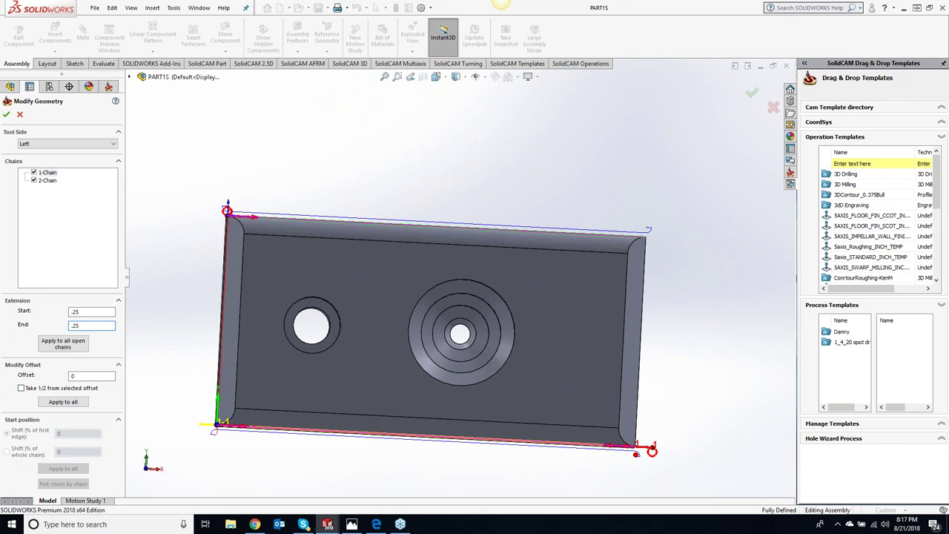
left_click(63, 344)
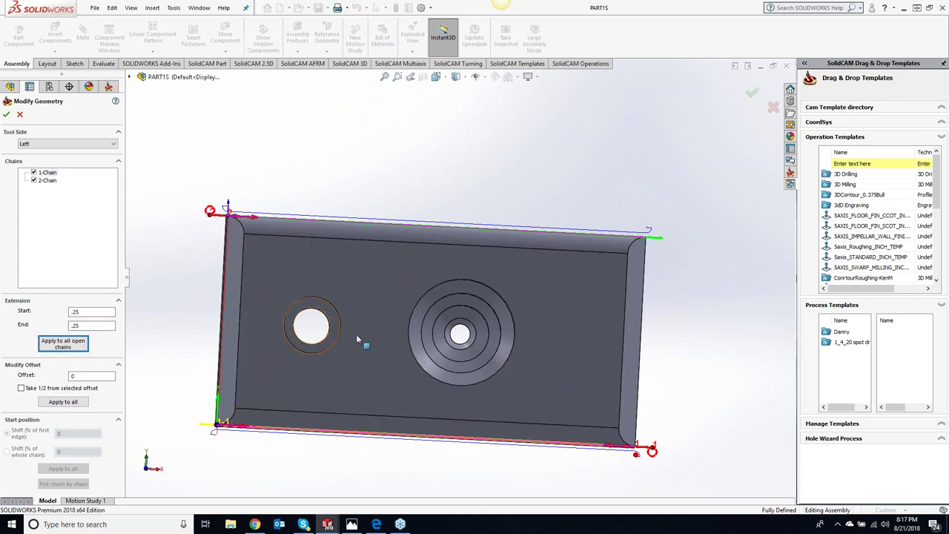
left_click(6, 115)
Simulate the profile operation in SolidVerify step by step through the first long edge and inspect the rounded cut
left_click(487, 86)
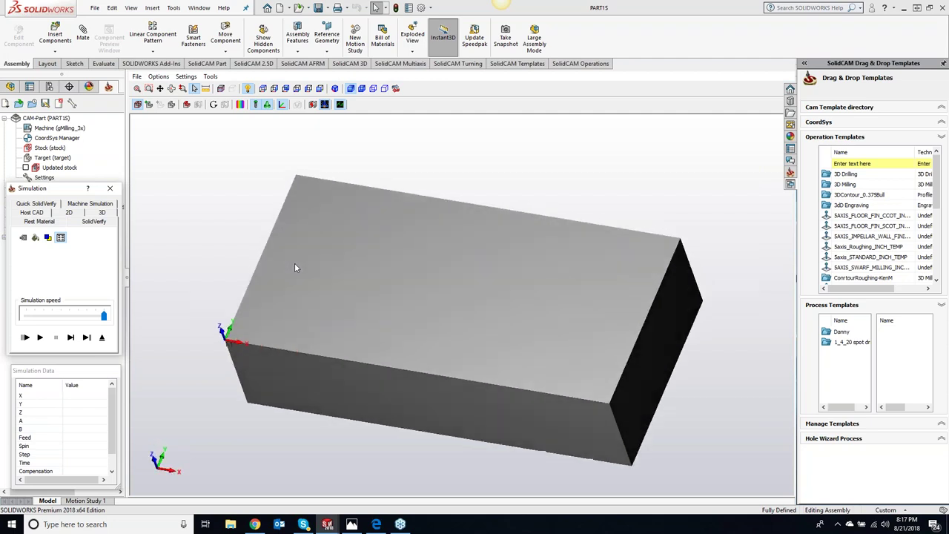
left_click(75, 341)
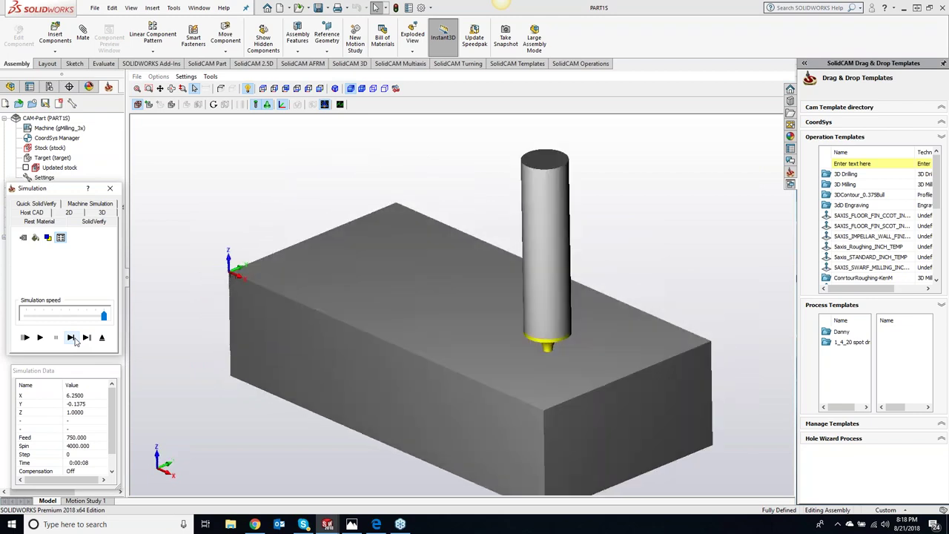
left_click(75, 341)
left_click(72, 338)
left_click(72, 338)
left_click(72, 337)
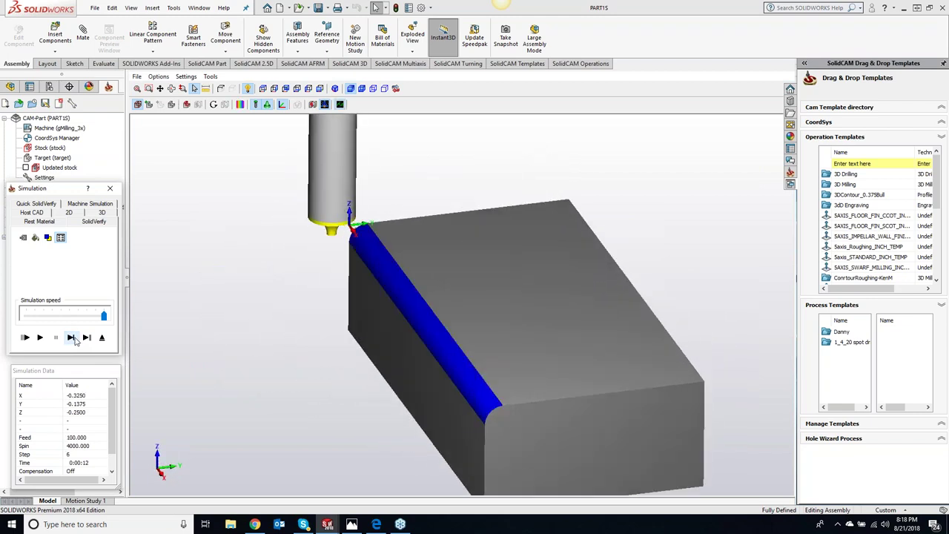
middle_click_drag(393, 445, 215, 354)
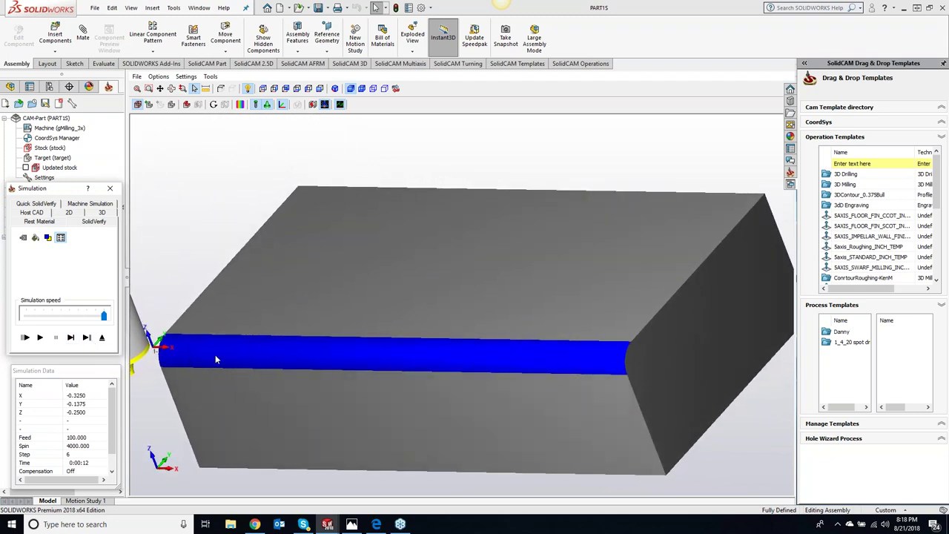
Step the simulation through the cut on the opposite long edge and close it
left_click(71, 337)
left_click(71, 337)
left_click(71, 337)
left_click(71, 337)
left_click(71, 337)
left_click(71, 338)
left_click(71, 337)
left_click(71, 338)
left_click(71, 338)
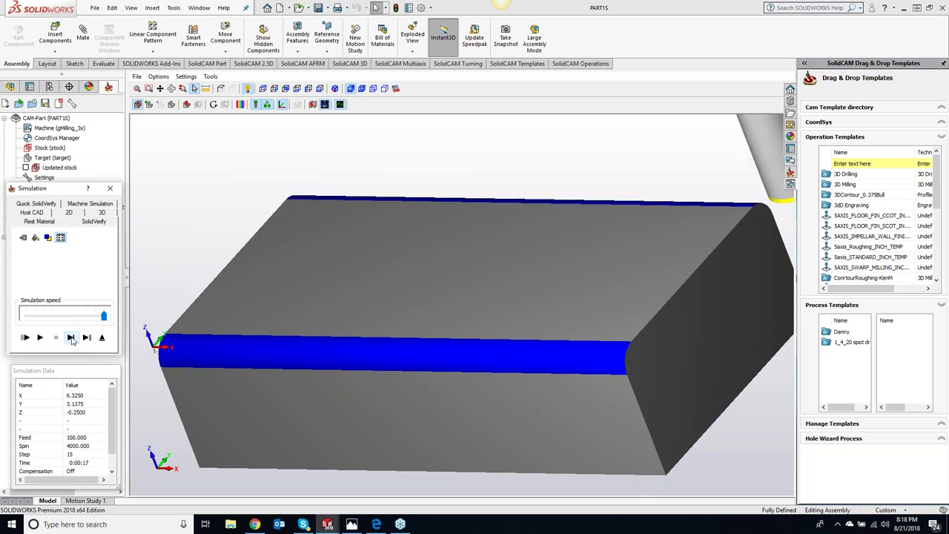
left_click(72, 338)
left_click(71, 337)
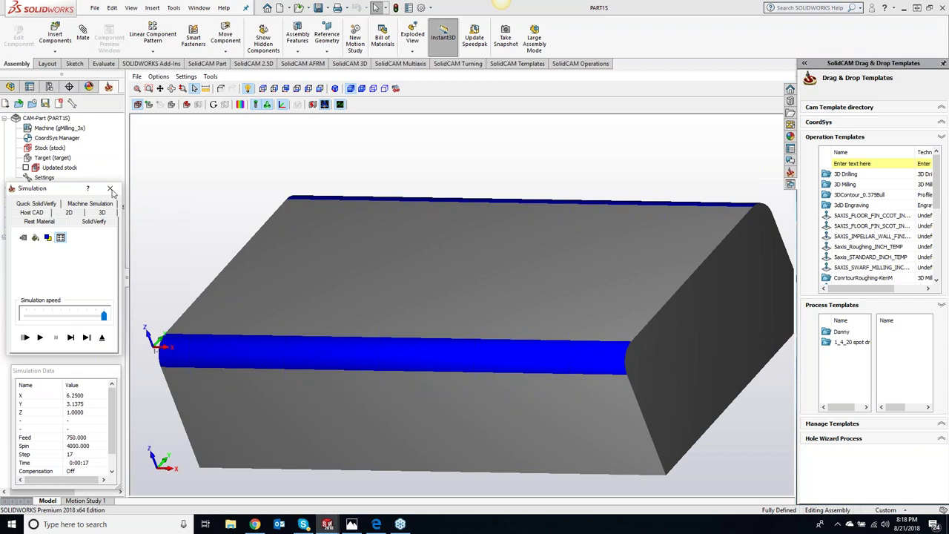
key("Escape")
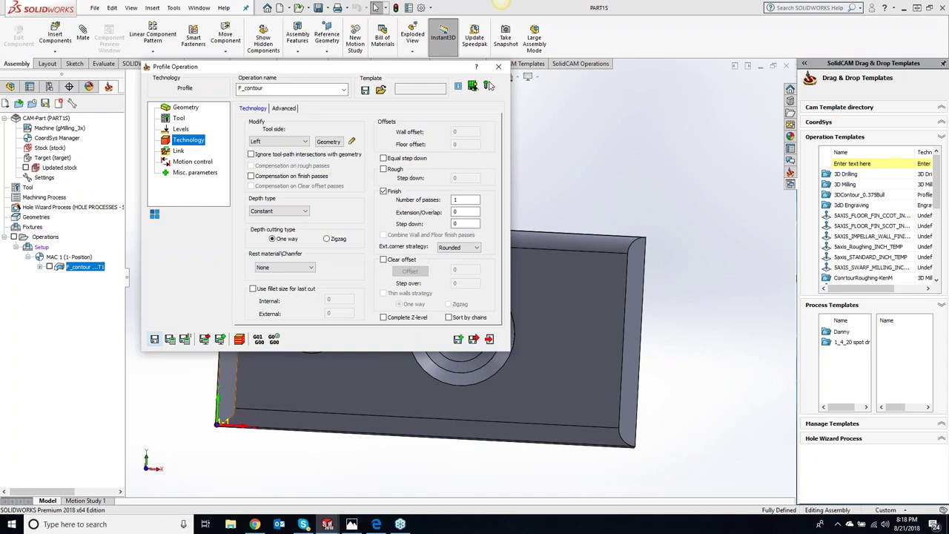
Simulate the operation again and compare the machined stock with the target model
key("Escape")
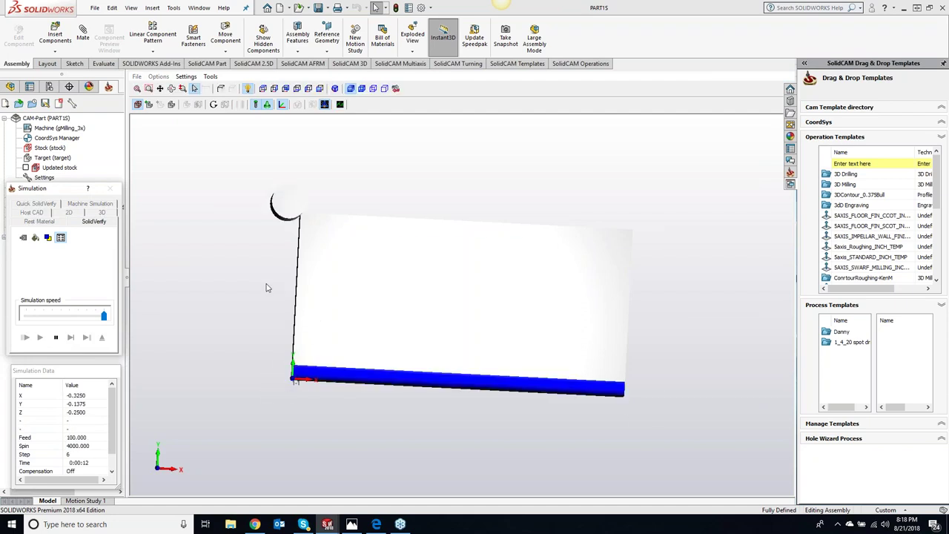
middle_click_drag(271, 285, 244, 185)
left_click(239, 104)
left_click(606, 106)
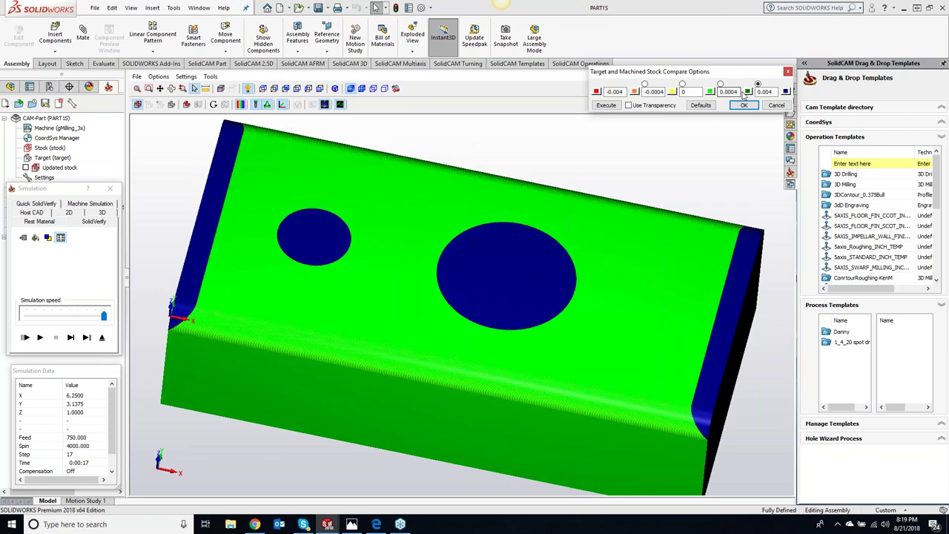
Check the simulation's accuracy settings and close the stock comparison, the simulation and the profile operation
left_click(186, 76)
left_click(203, 109)
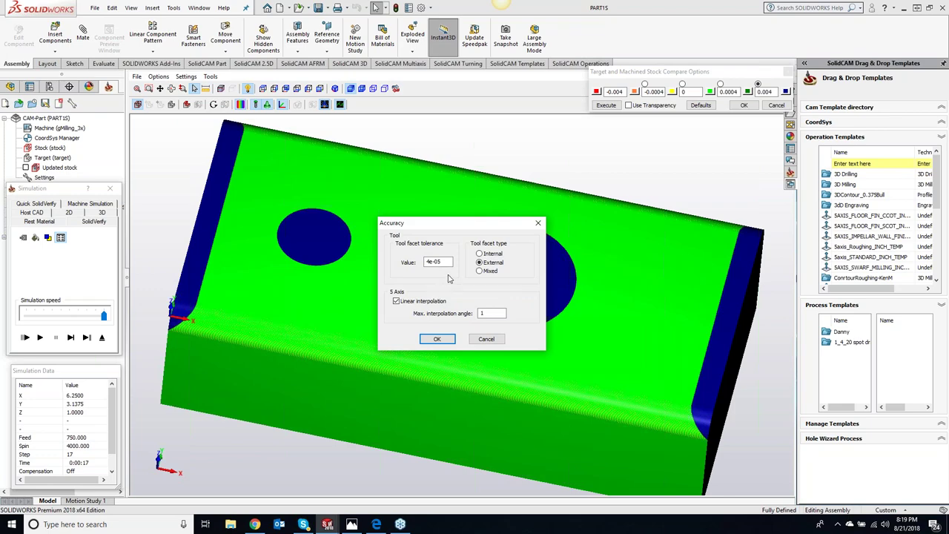
left_click(485, 339)
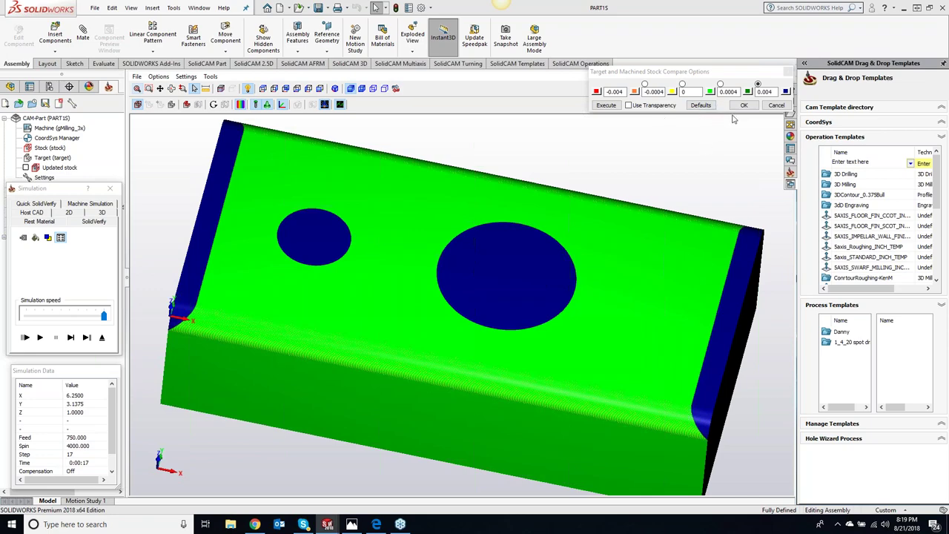
left_click(743, 105)
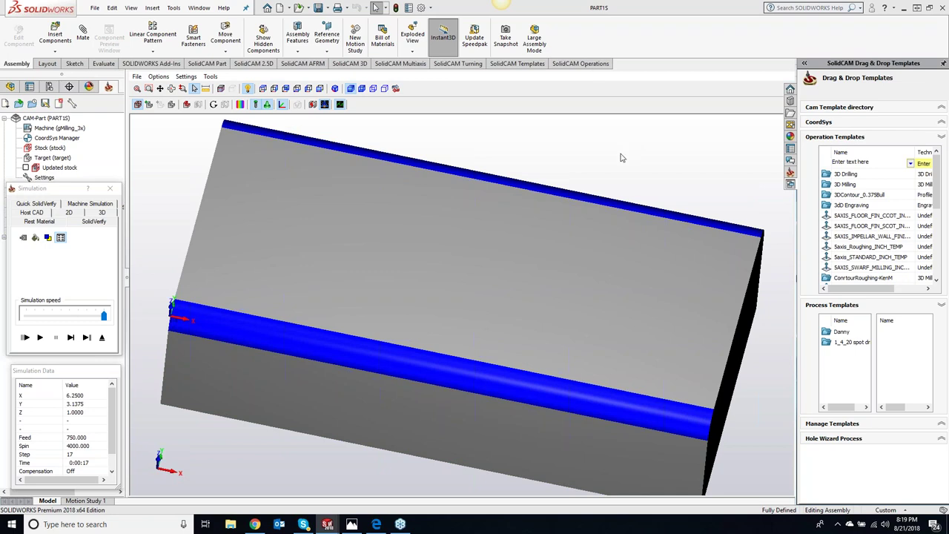
middle_click_drag(609, 163, 384, 279)
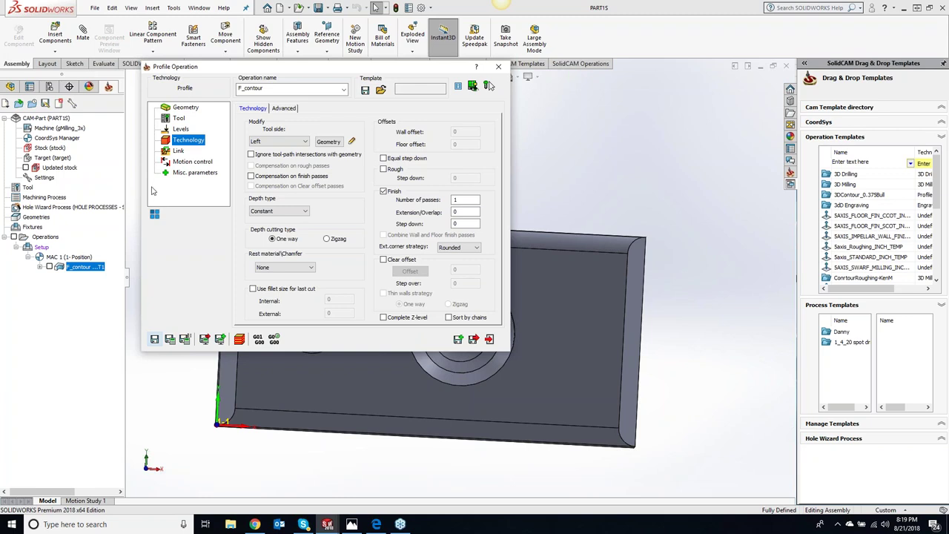
left_click(499, 67)
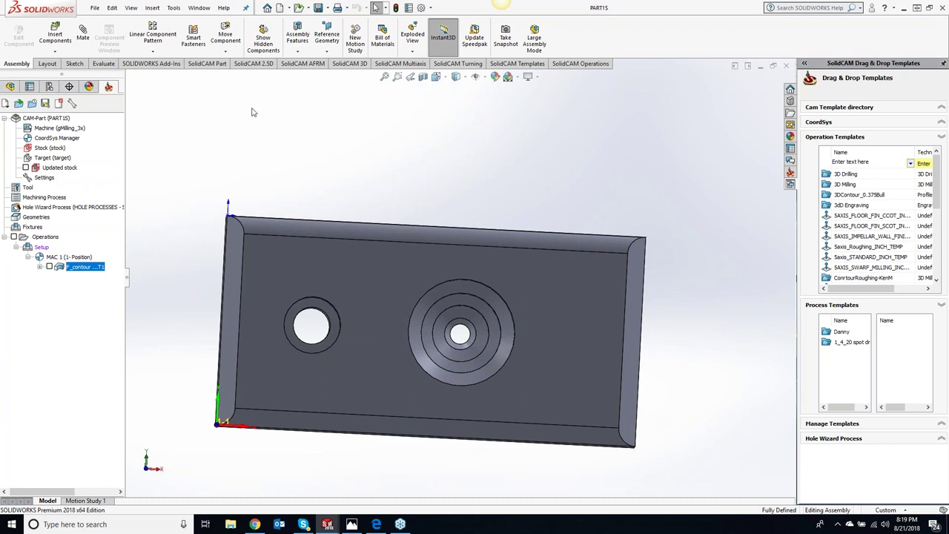
Open the shaped tools library and add a new shape to the Night Class group
left_click(174, 7)
mouse_move(222, 54)
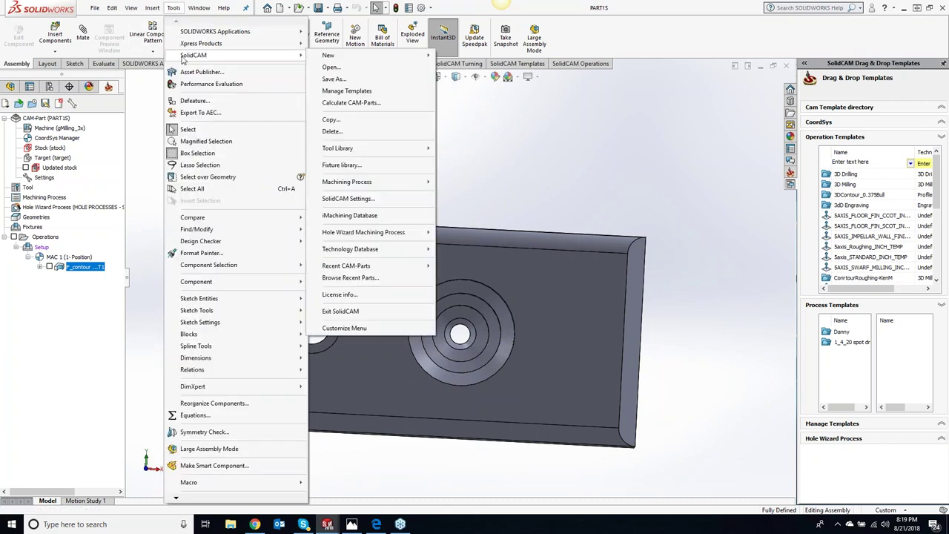
mouse_move(338, 150)
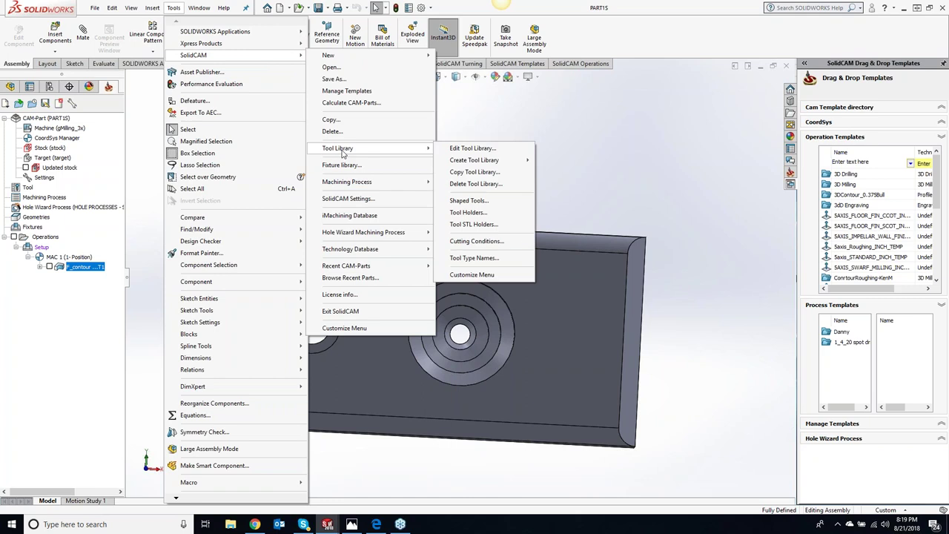
left_click(462, 201)
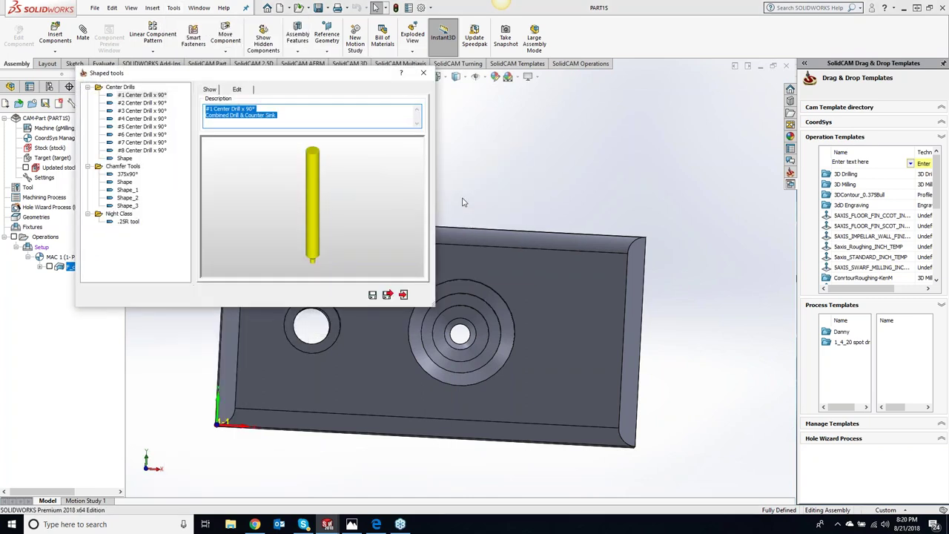
left_click(127, 222)
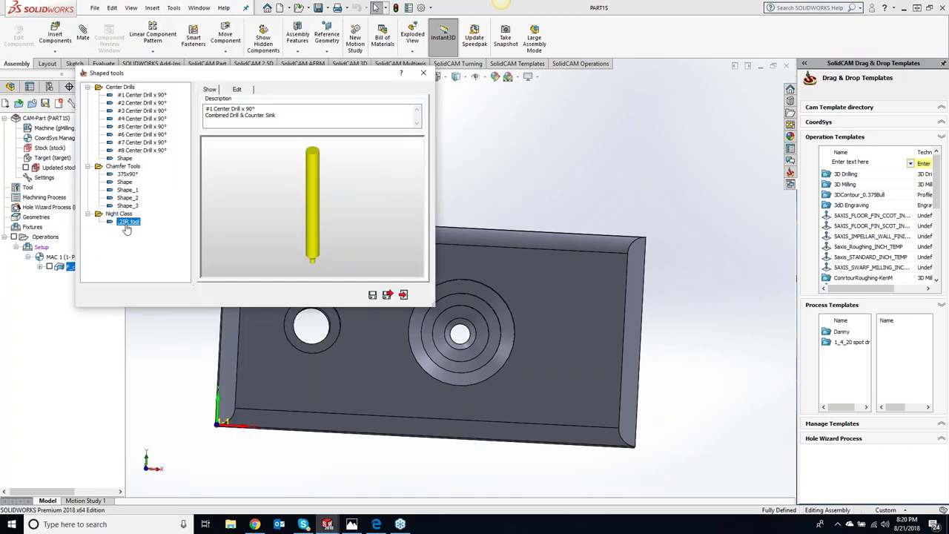
right_click(127, 224)
left_click(147, 244)
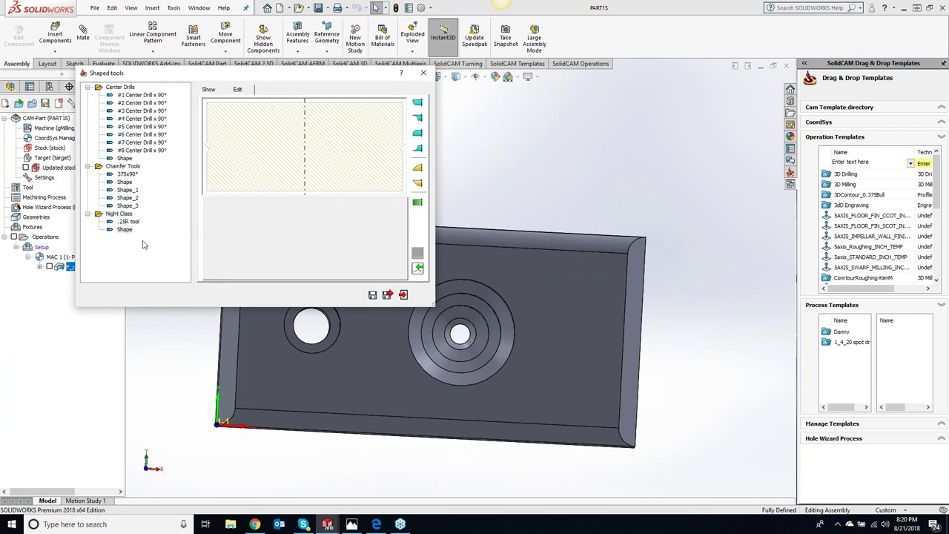
Build the new shape's profile from a cone, an inverted cone above it and a cylinder on top
left_click(417, 171)
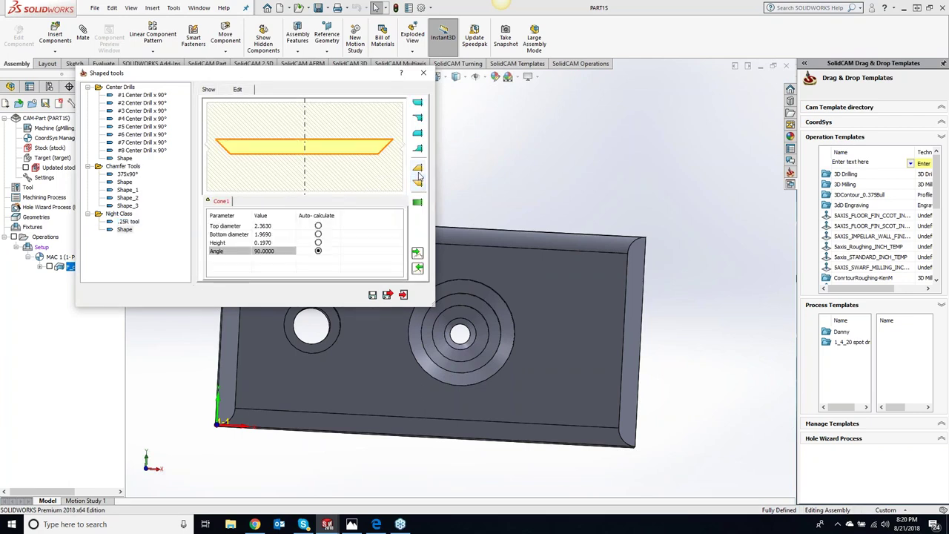
left_click(419, 177)
left_click(418, 203)
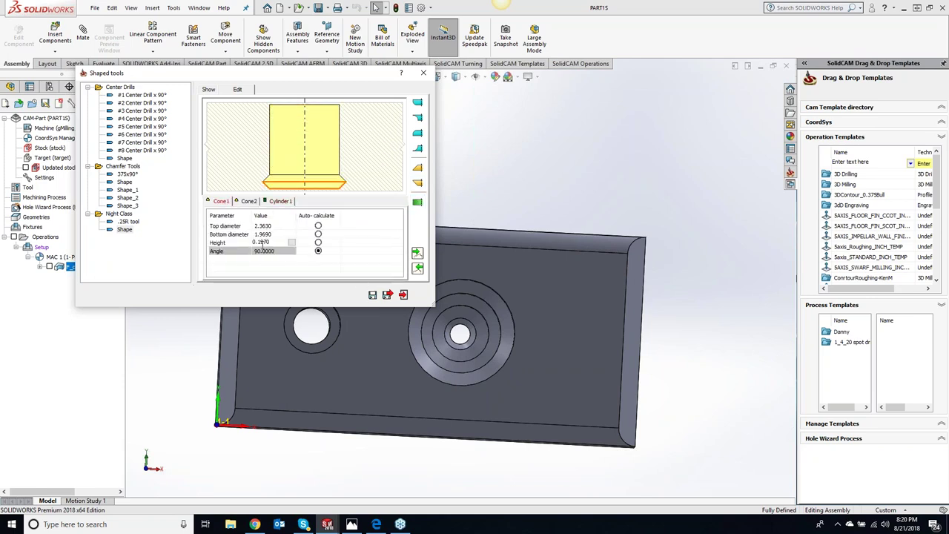
Make the first cone's top diameter auto-calculated and set its height to 0.375
double_click(268, 233)
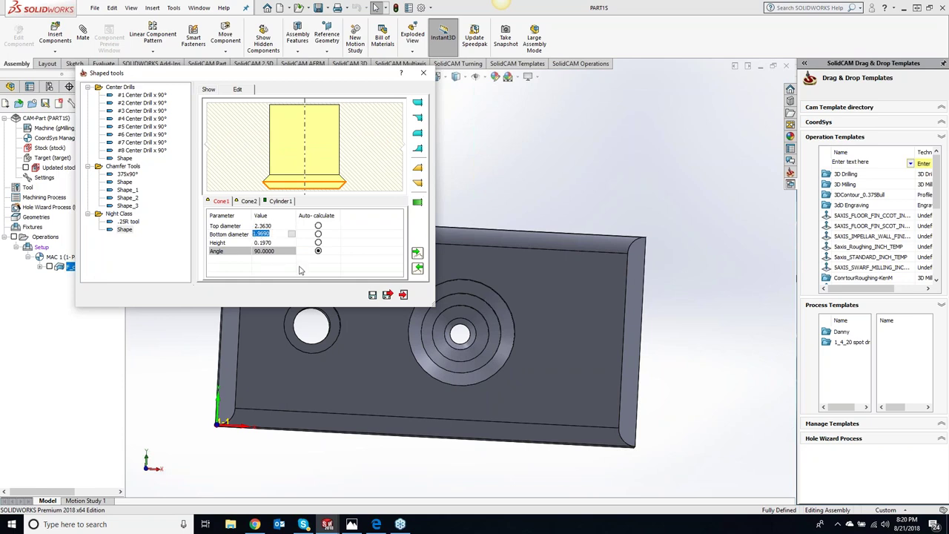
type("1")
left_click(318, 225)
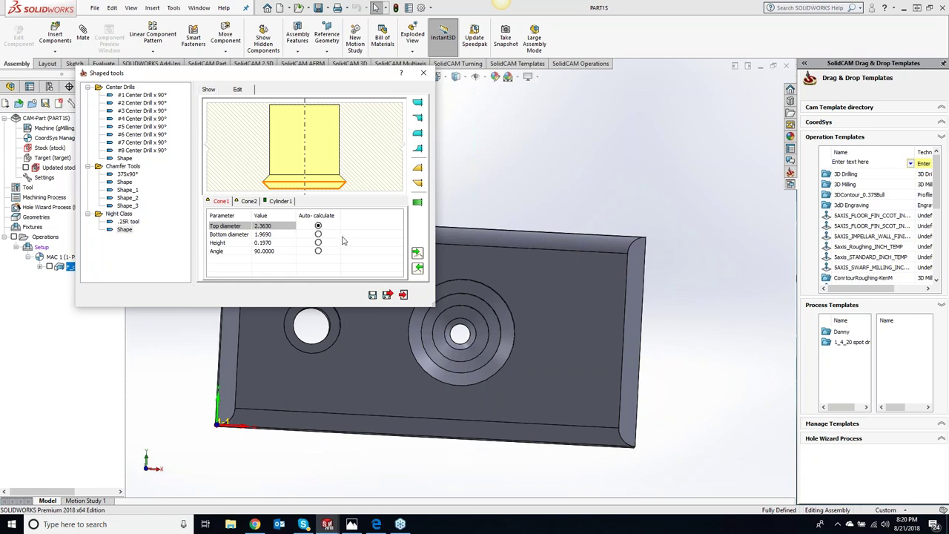
left_click(270, 250)
left_click(283, 242)
key("ctrl+a")
type(".25")
key("BackSpace")
key("BackSpace")
key("BackSpace")
type(".375")
Set the first cone's bottom diameter to 1.0
left_click(281, 235)
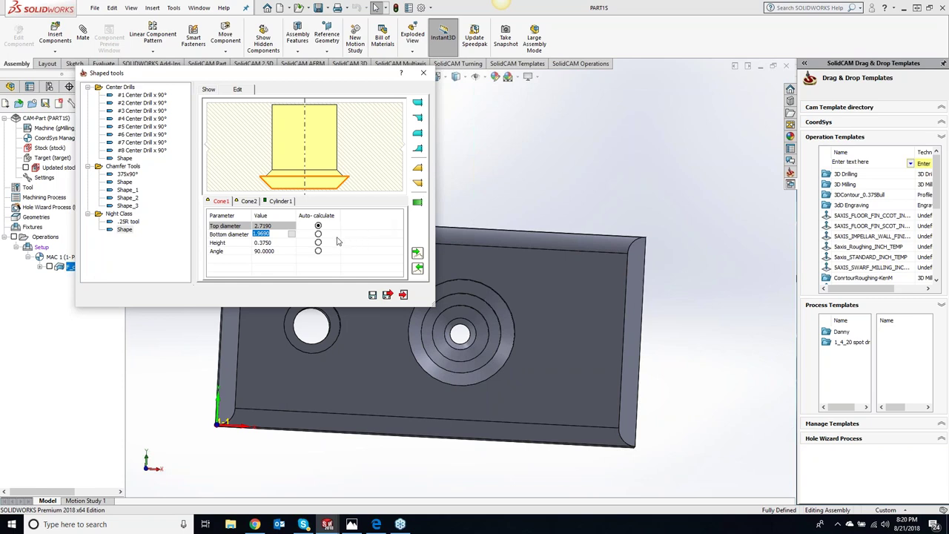
left_click(276, 235)
left_click_drag(276, 234, 247, 234)
type("1.0")
left_click(267, 251)
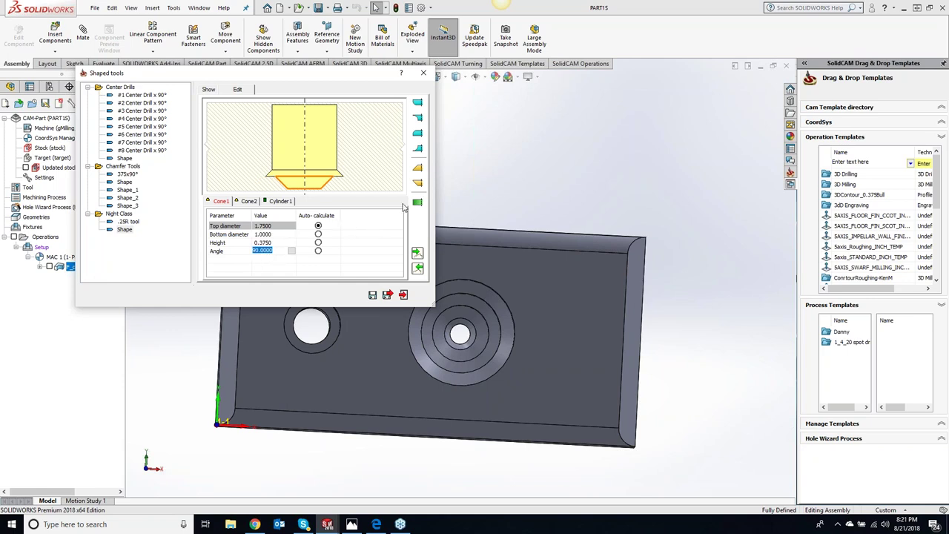
Make the second cone's bottom diameter auto-calculated and set its top diameter to 1.0
left_click(249, 202)
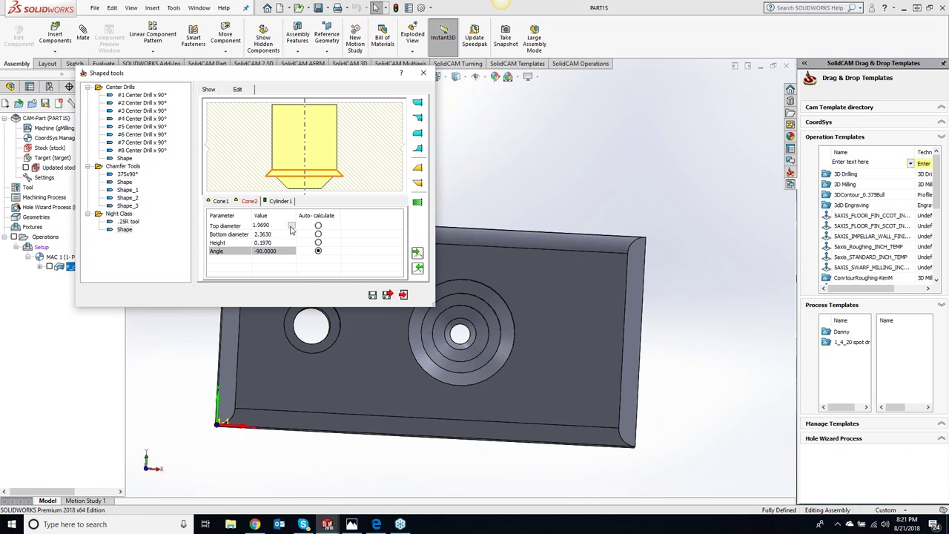
left_click(318, 234)
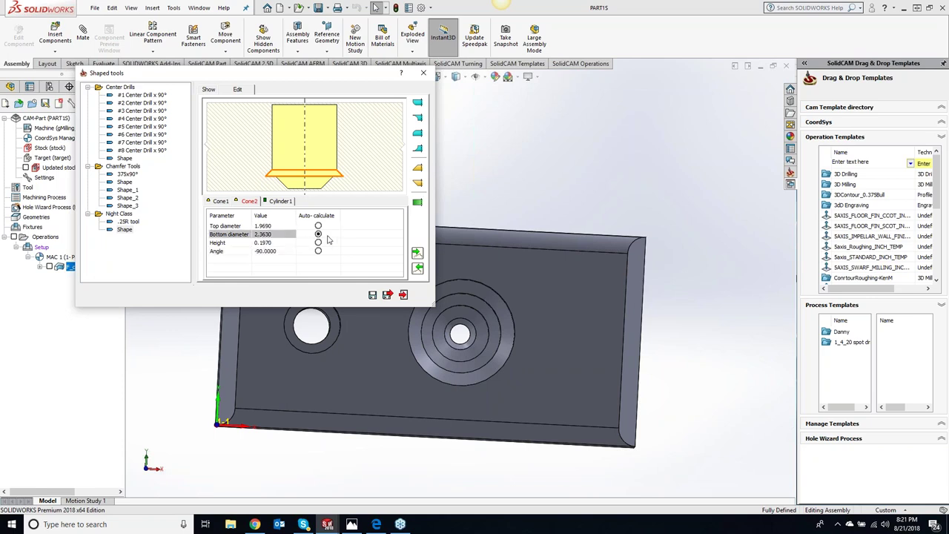
left_click(276, 226)
left_click_drag(276, 225, 237, 227)
left_click(223, 203)
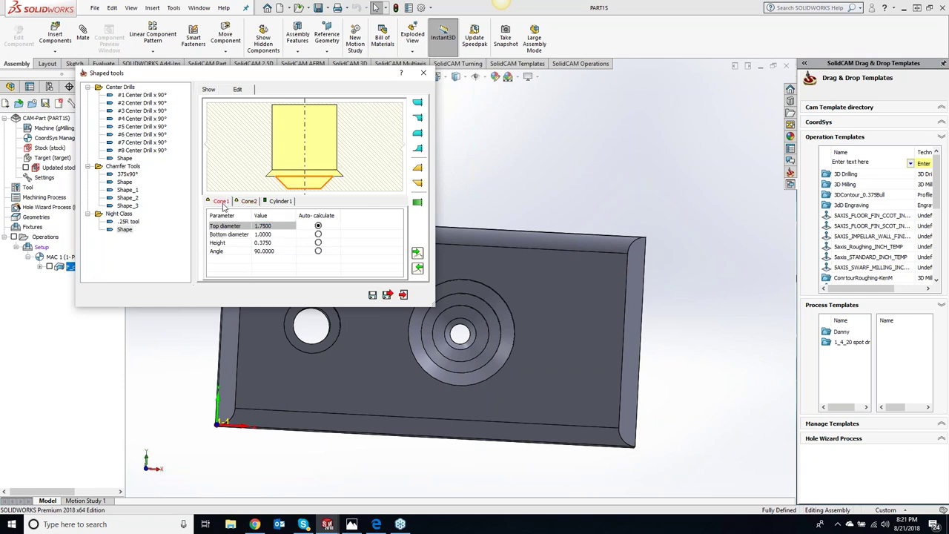
left_click(248, 202)
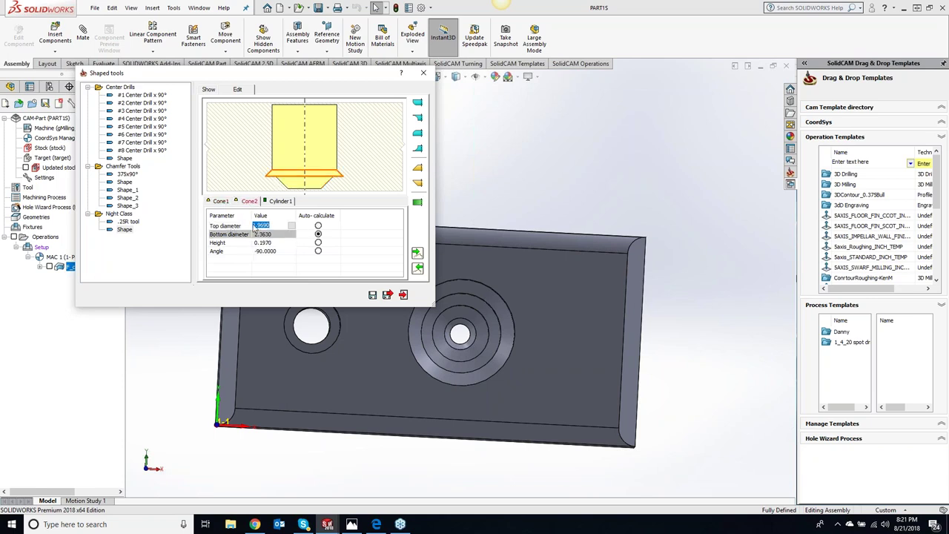
left_click(276, 224)
double_click(276, 225)
type("1")
key("Tab")
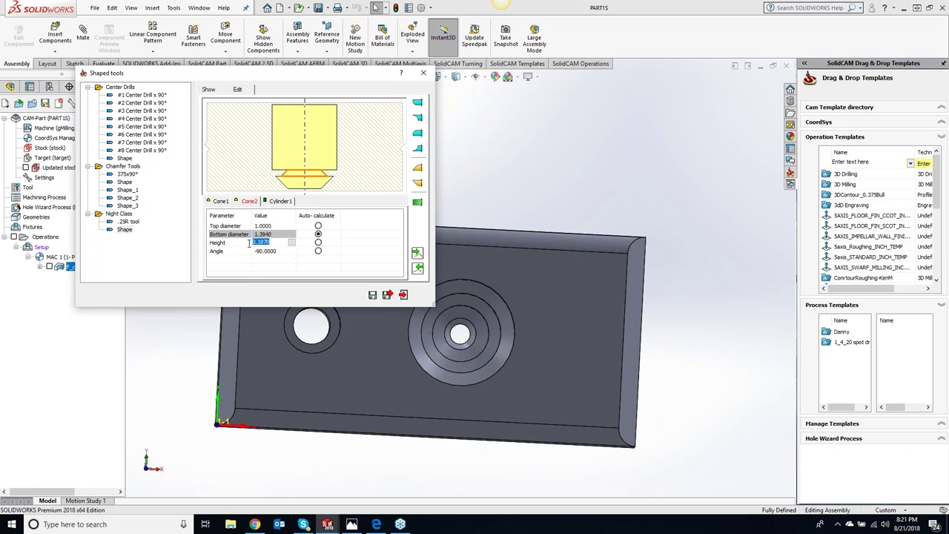
Set the second cone's height to 0.375
left_click(221, 201)
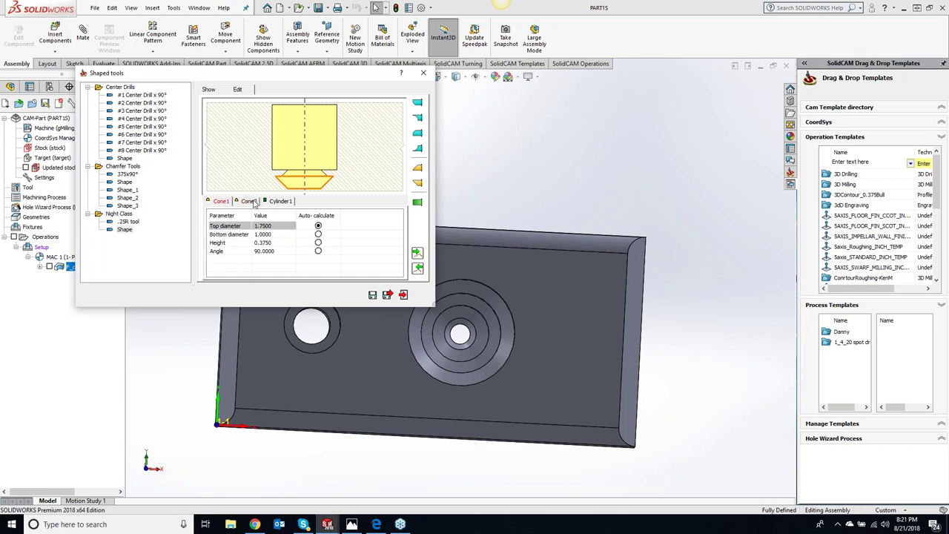
left_click(248, 202)
left_click(276, 242)
double_click(278, 243)
type("-")
type("375")
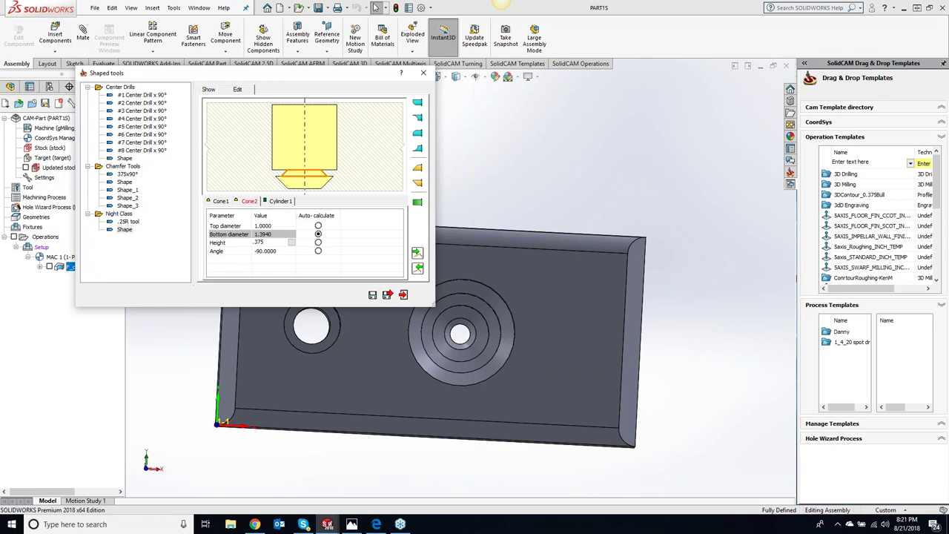
left_click(277, 251)
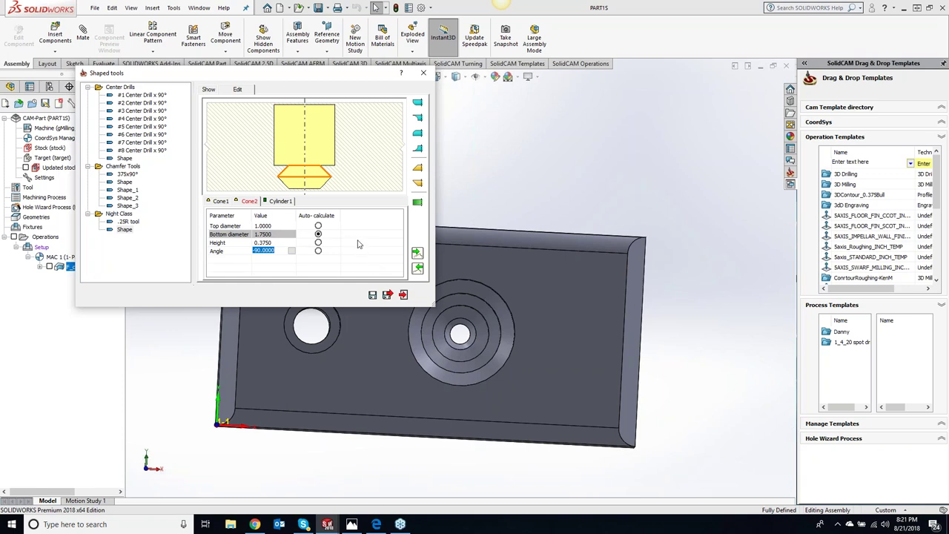
Set the cylinder's diameter to 0.5 and its height to 3
left_click(282, 202)
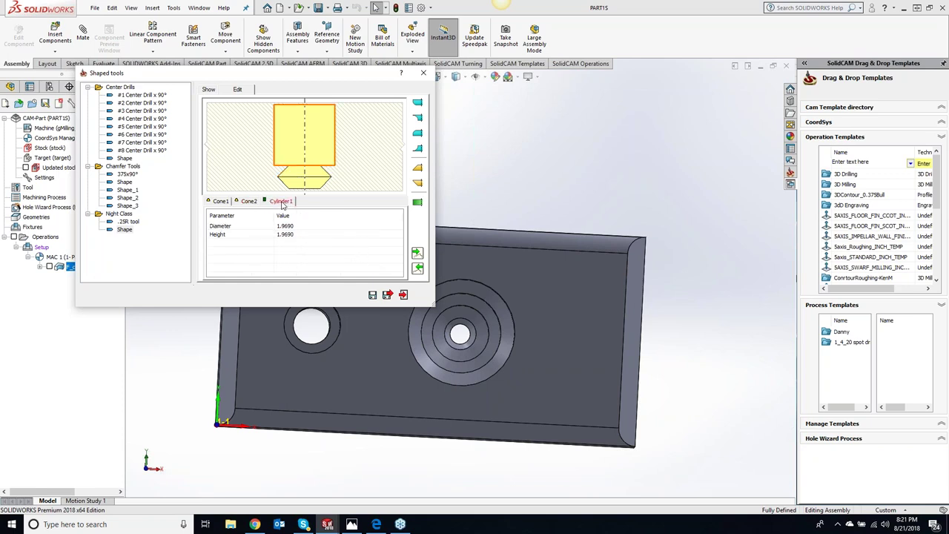
left_click(303, 234)
left_click(301, 227)
left_click_drag(295, 226, 257, 226)
type(".5")
left_click(292, 234)
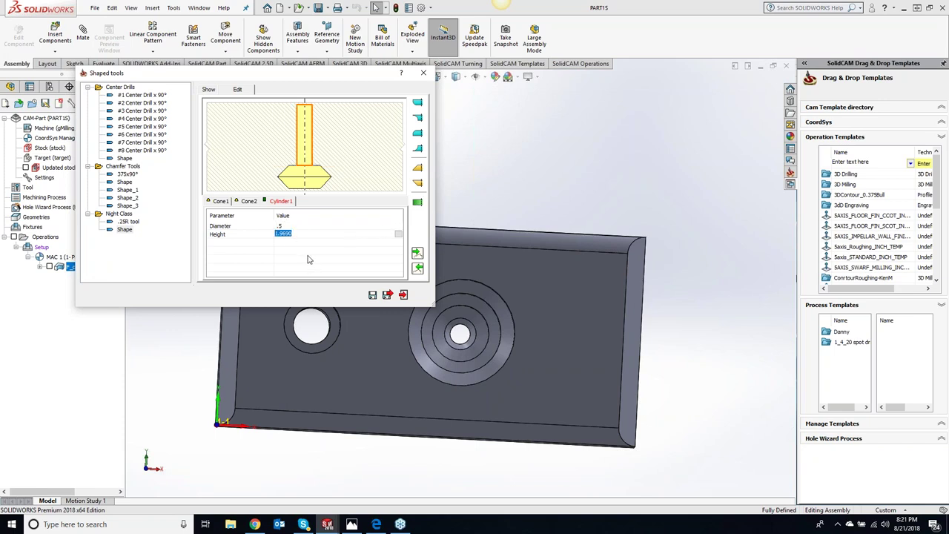
type("3.")
left_click(274, 243)
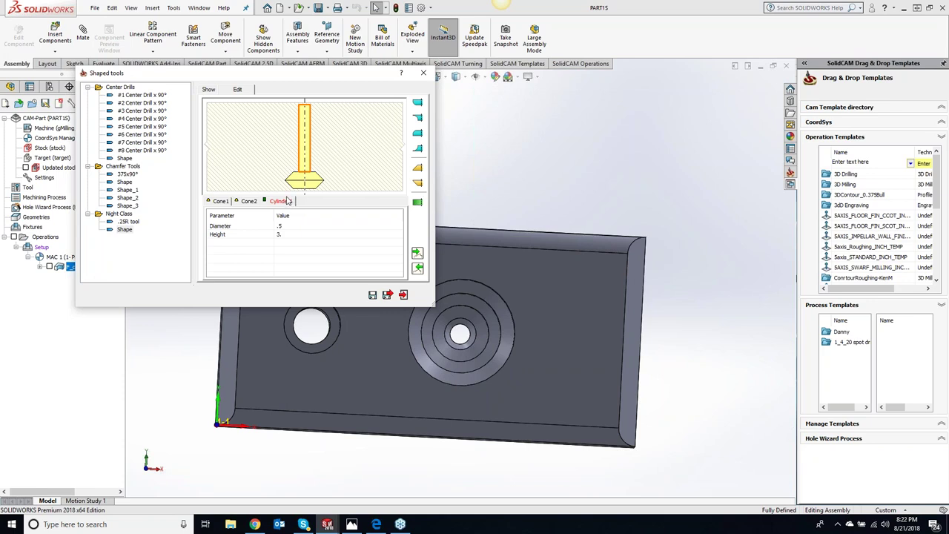
left_click(282, 224)
key("Return")
Reduce the first cone's bottom diameter to 0.5
left_click(216, 203)
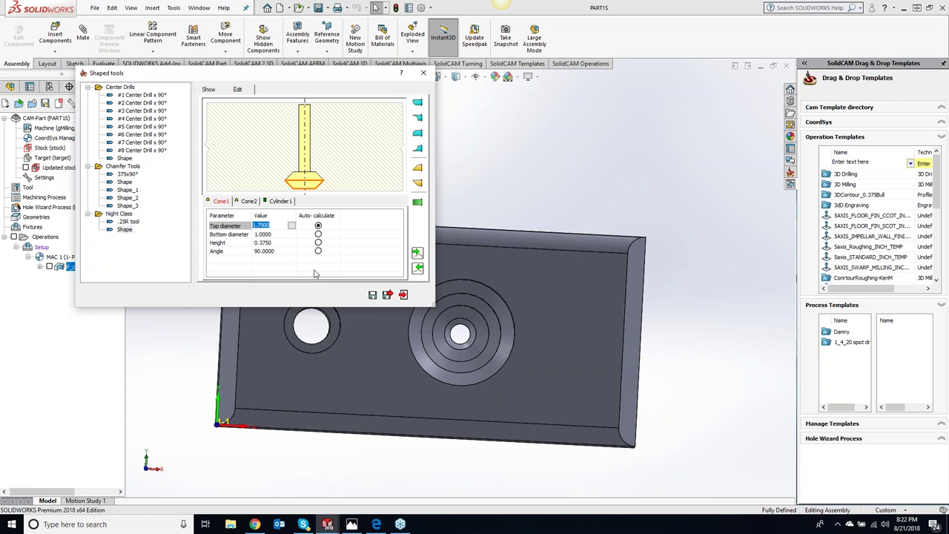
left_click(276, 234)
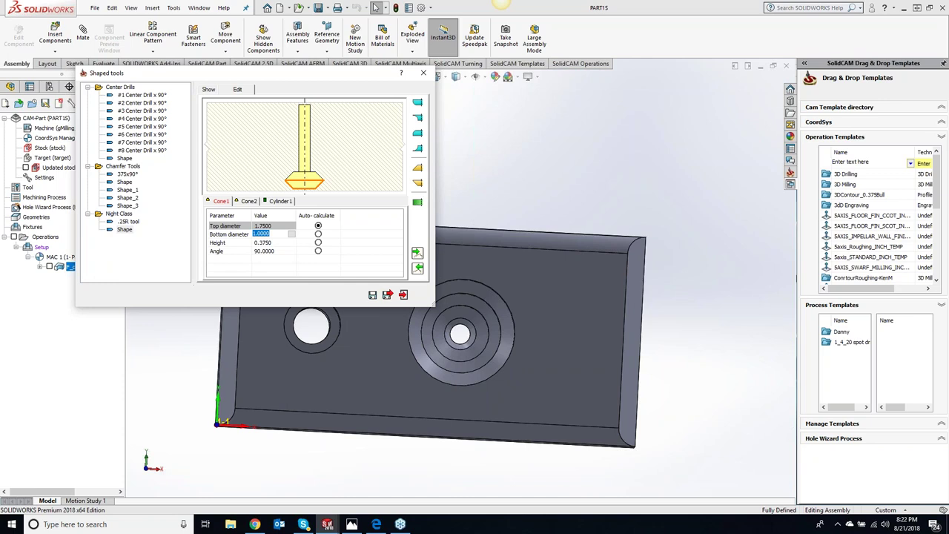
key("BackSpace")
type(".5")
key("Tab")
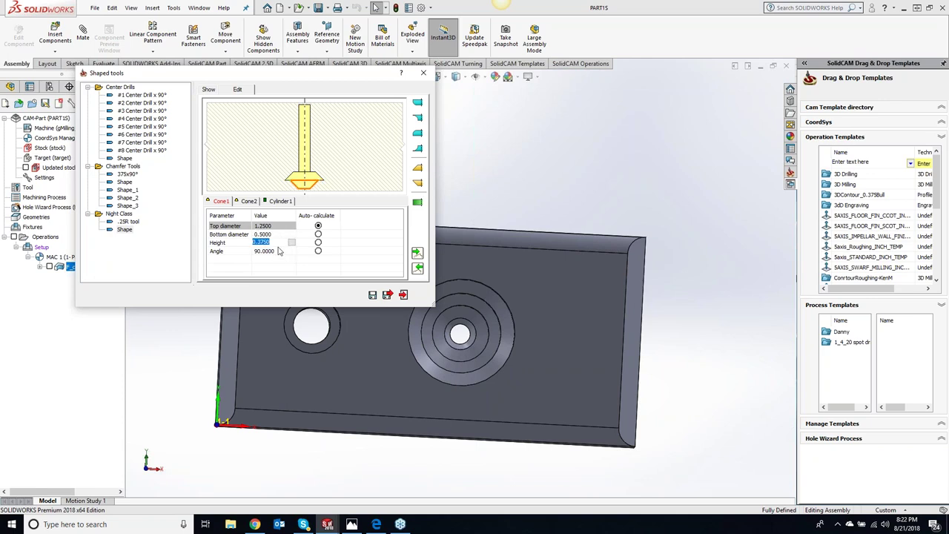
Reduce the second cone's top diameter to 0.5 to match the cylinder
left_click(247, 201)
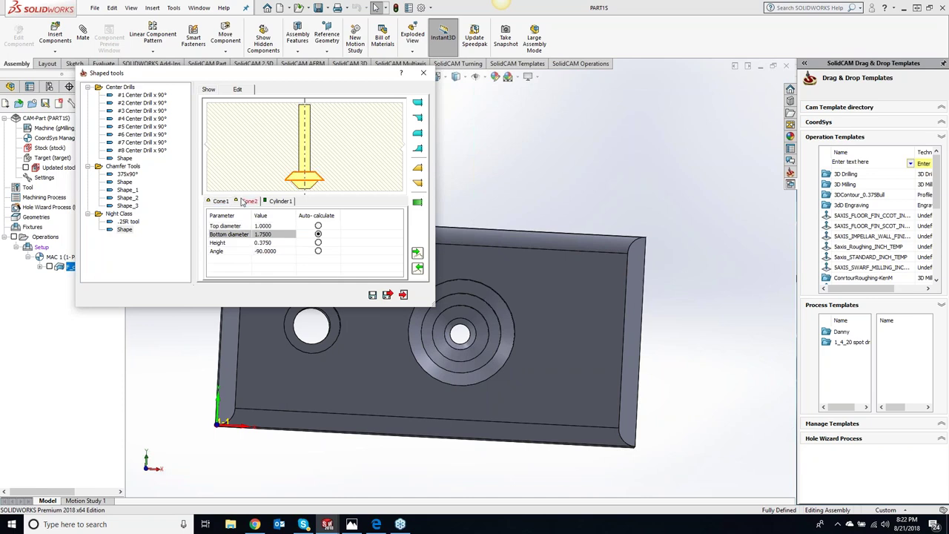
left_click(273, 225)
left_click_drag(273, 225, 245, 227)
type(".5")
key("Return")
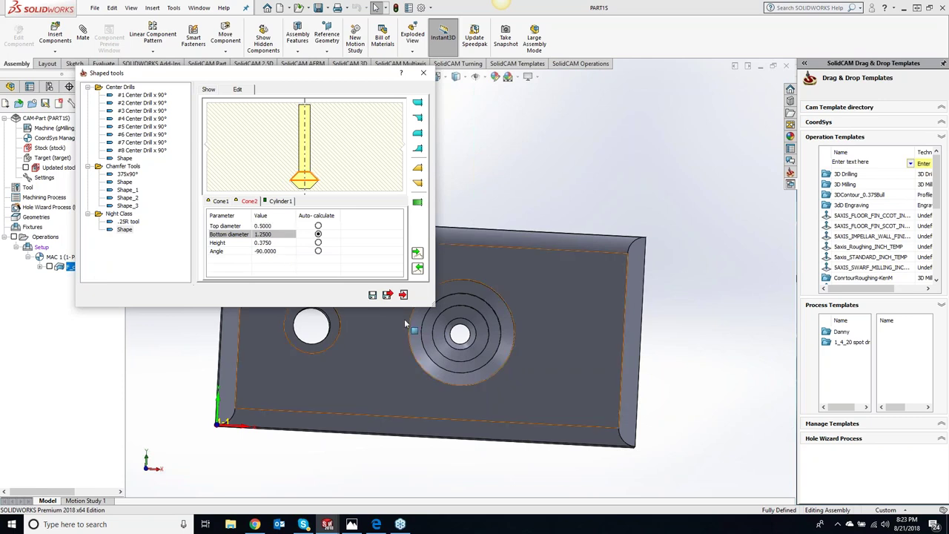
left_click(275, 243)
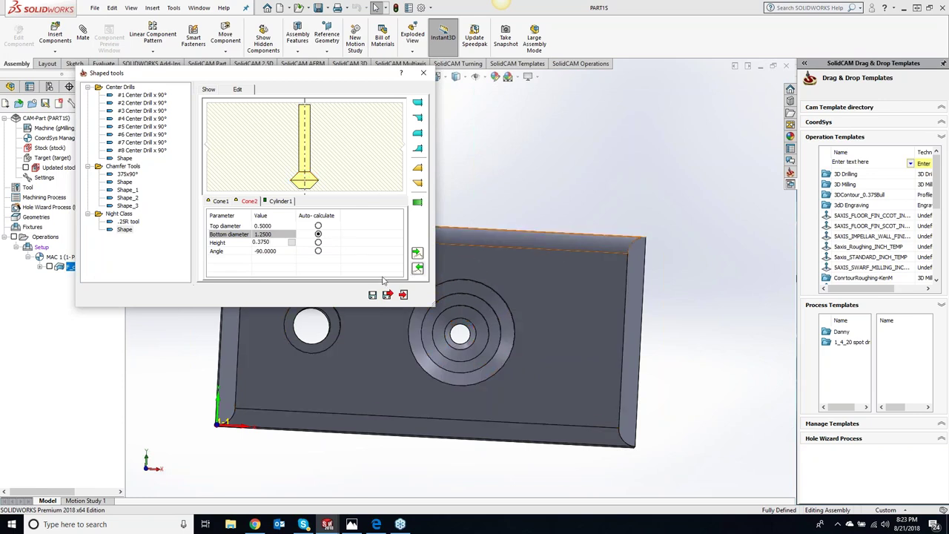
Rename the new Night Class shape with the person's name followed by Tool, and save and close the shape library
double_click(126, 230)
type("Erik M Tool")
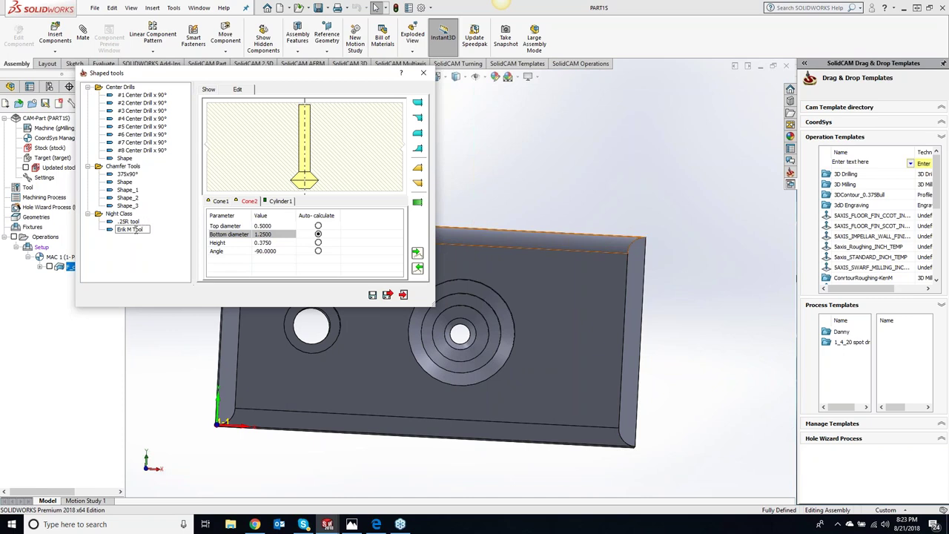
left_click(387, 295)
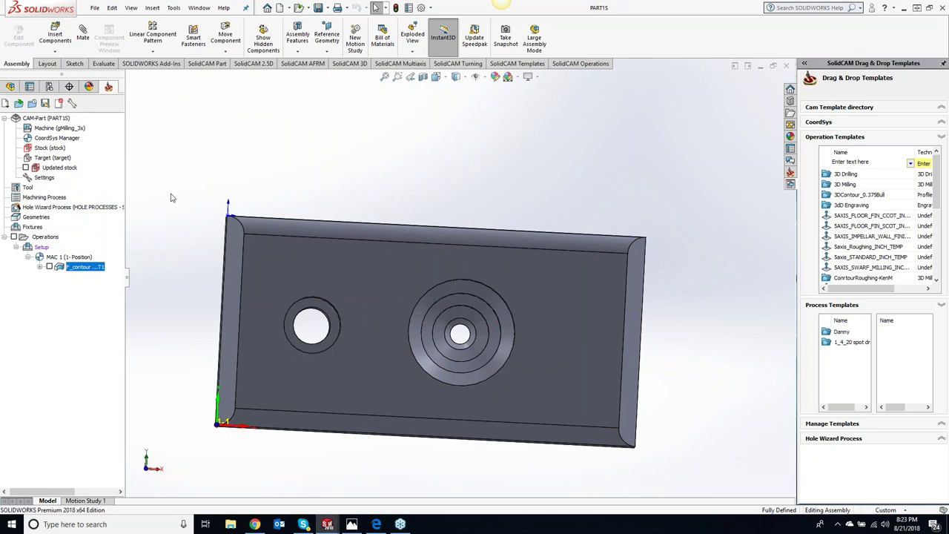
Add a Profile milling operation after the existing contour operation
key("Down")
key("Up")
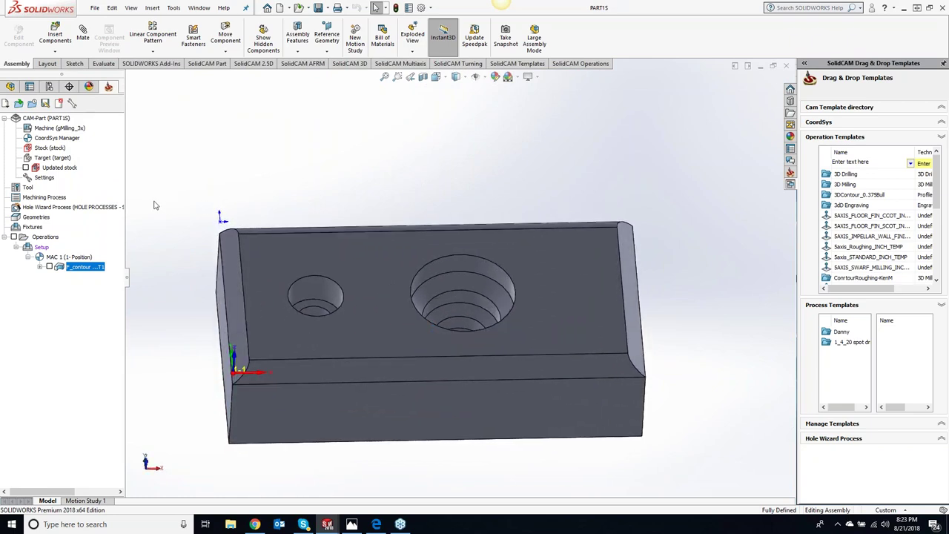
right_click(95, 272)
mouse_move(186, 27)
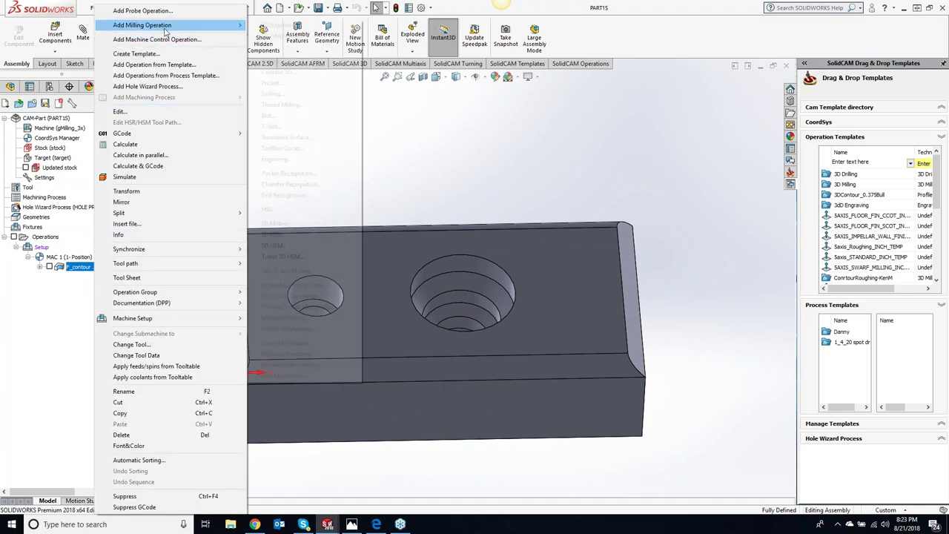
left_click(271, 61)
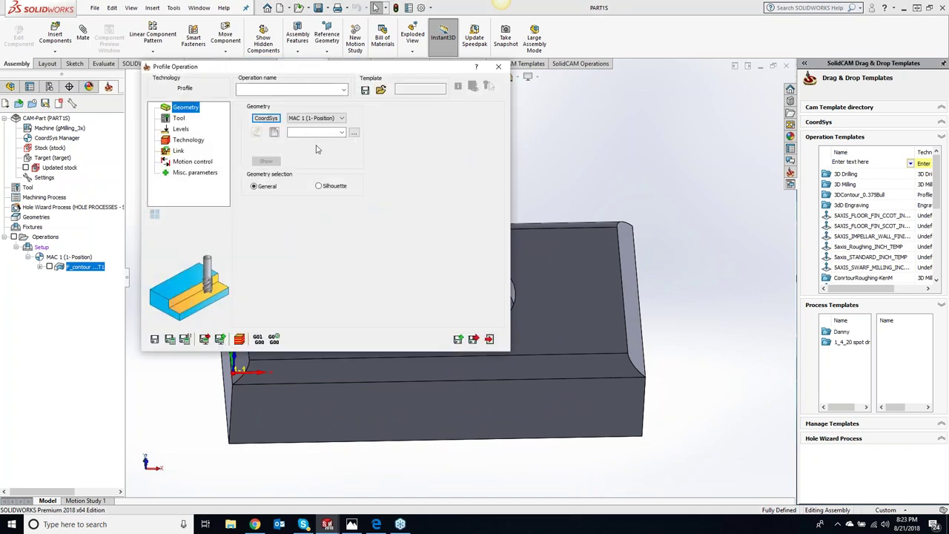
Define the profile geometry with Constant Z off, chaining the outer top edges of the block's two short sides separately
left_click(273, 132)
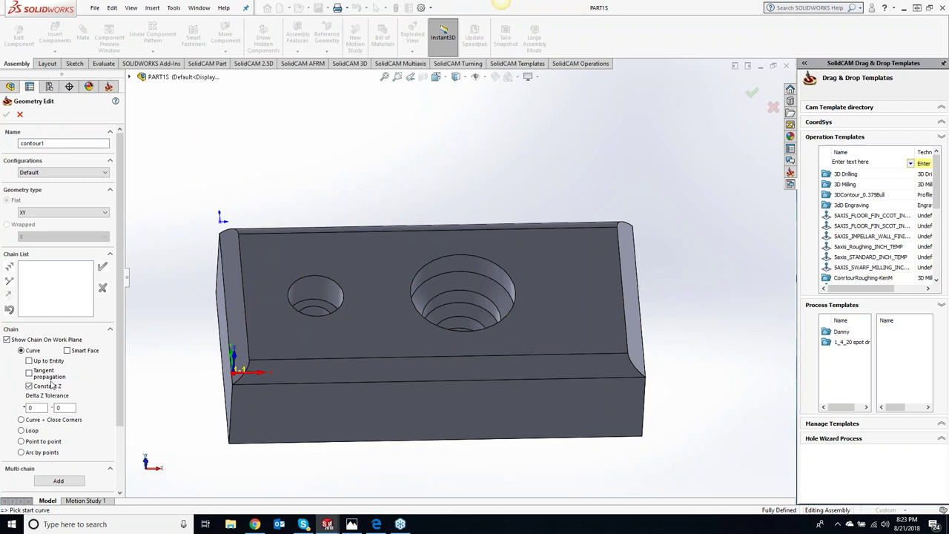
left_click(29, 385)
left_click(231, 383)
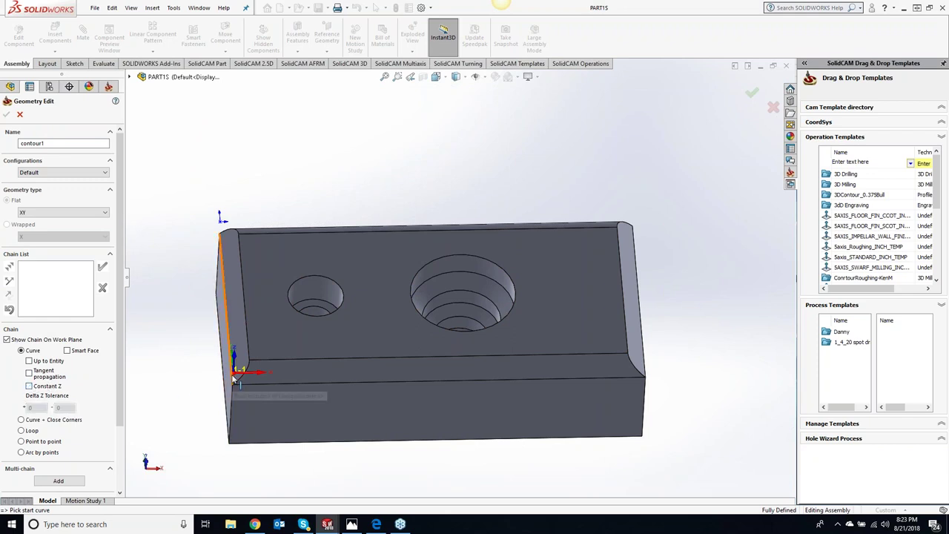
left_click(102, 268)
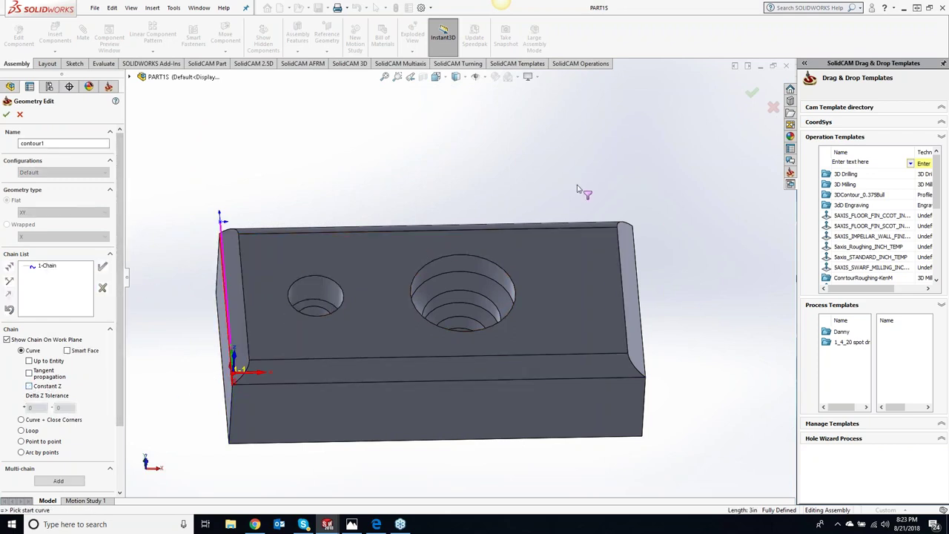
left_click(710, 272)
left_click(102, 267)
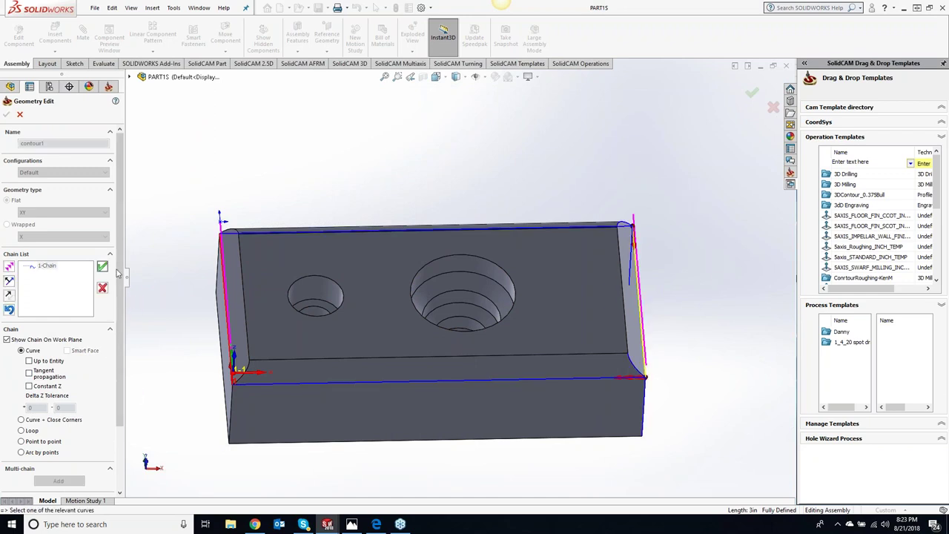
left_click(7, 113)
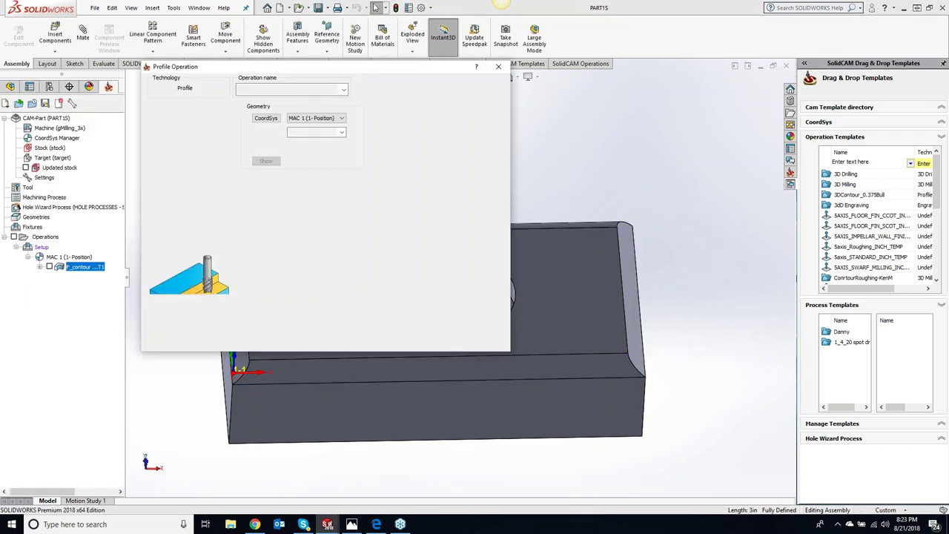
Add a new end mill for the profile operation and set its cutting, shoulder and arbor diameters to 0.5 inch
left_click(180, 118)
left_click(297, 258)
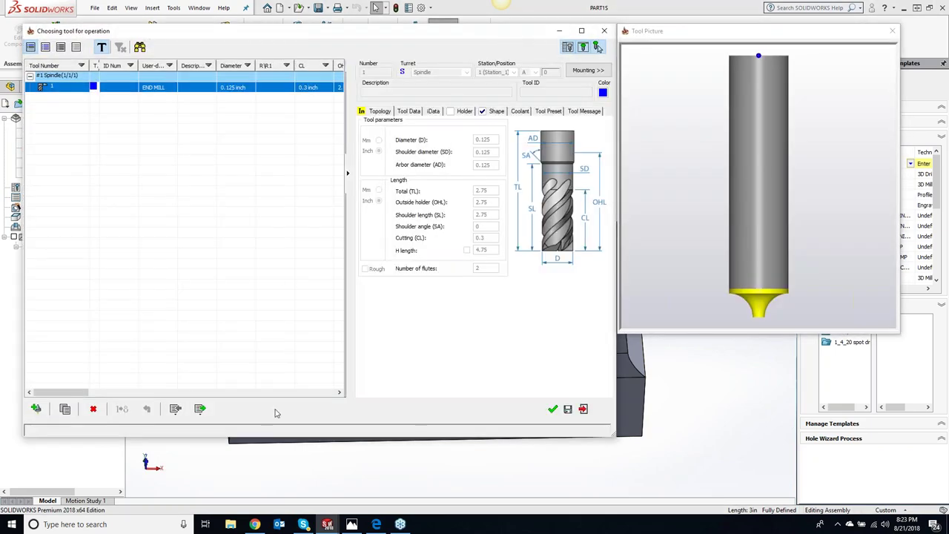
left_click(37, 403)
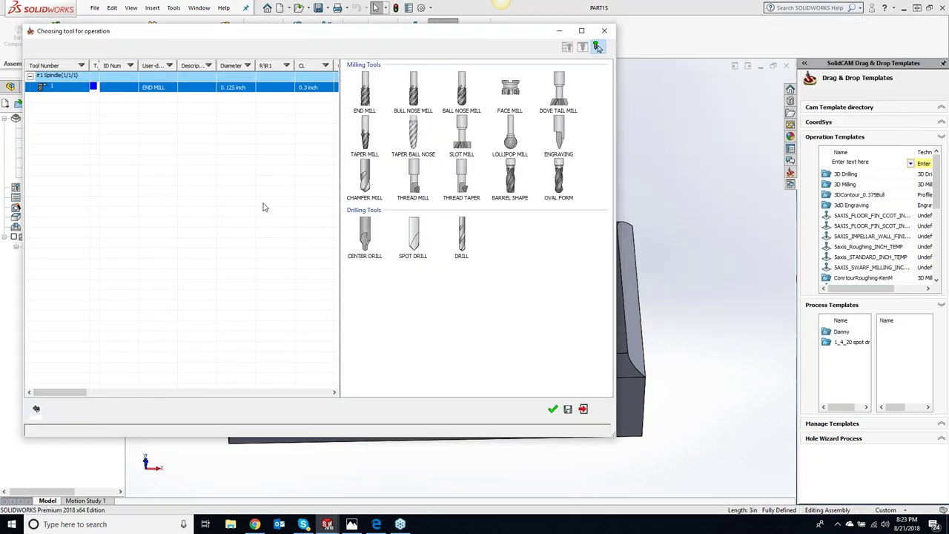
left_click(359, 98)
left_click(496, 141)
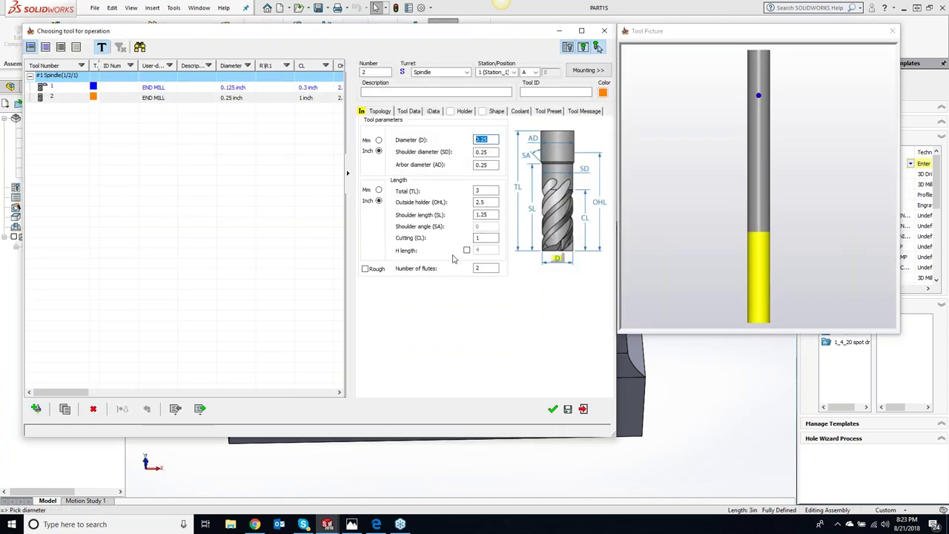
type(".37")
key("Return")
type("5")
key("Return")
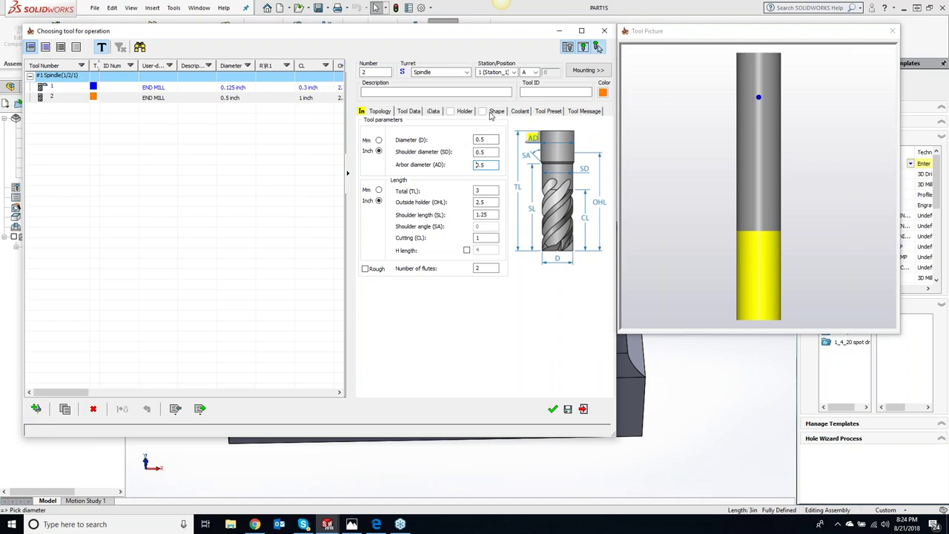
Assign the newly made double-cone shape from the global Night Class group to the 0.5 inch end mill
left_click(494, 112)
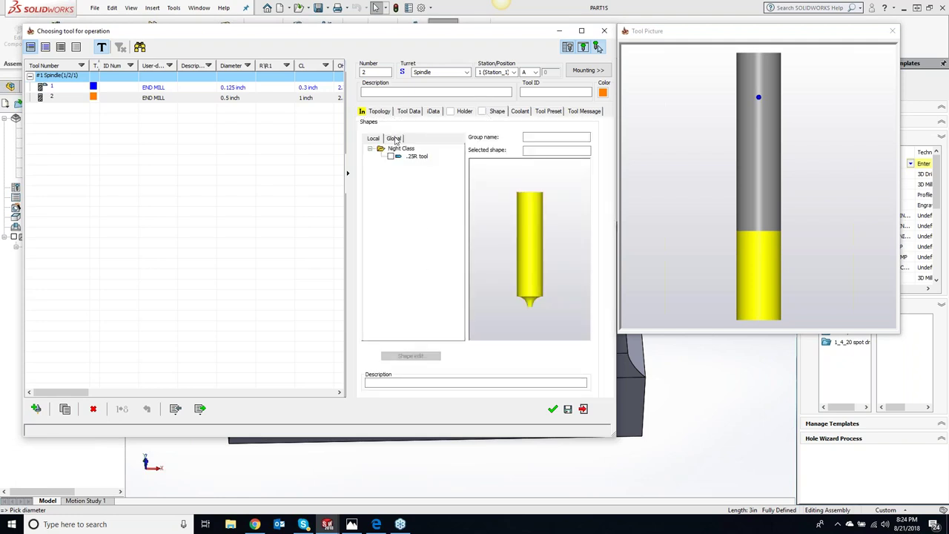
left_click(394, 138)
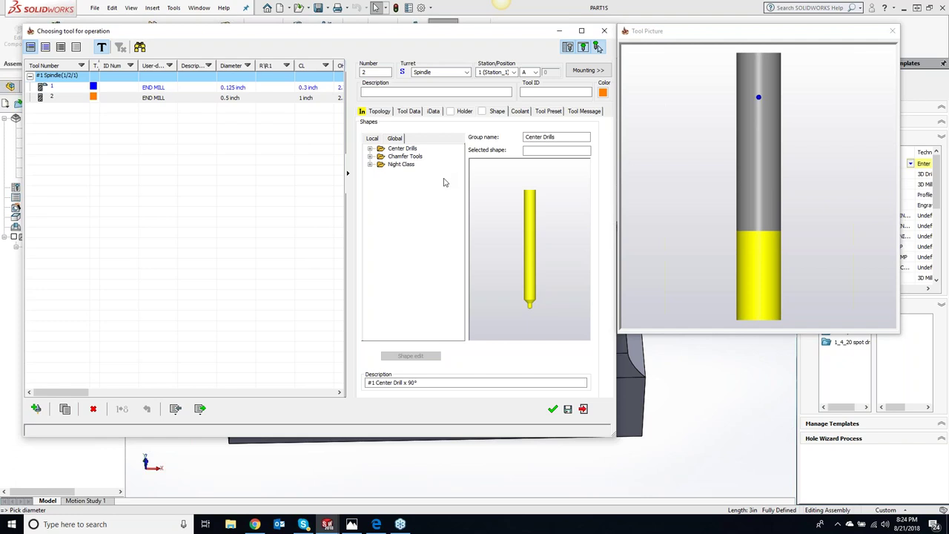
left_click(370, 164)
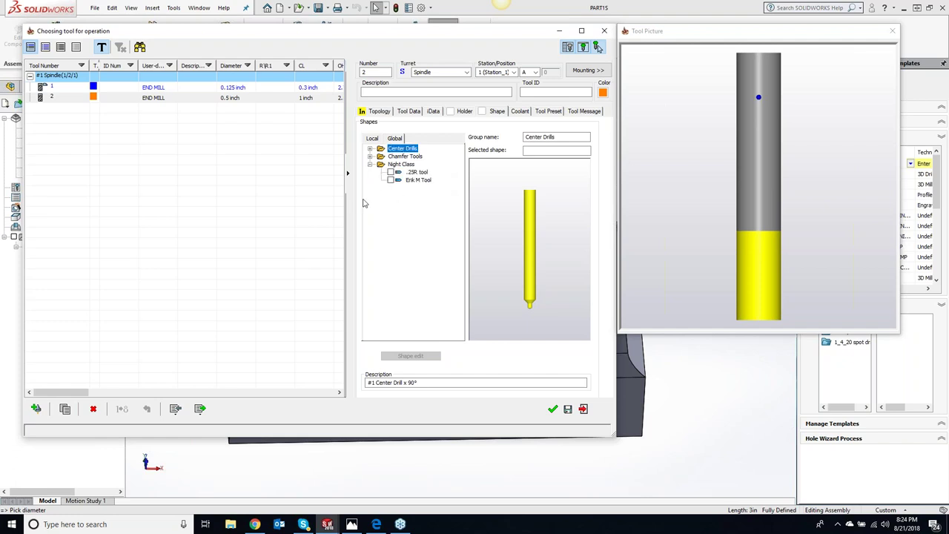
left_click(390, 180)
left_click(717, 297)
left_click(409, 111)
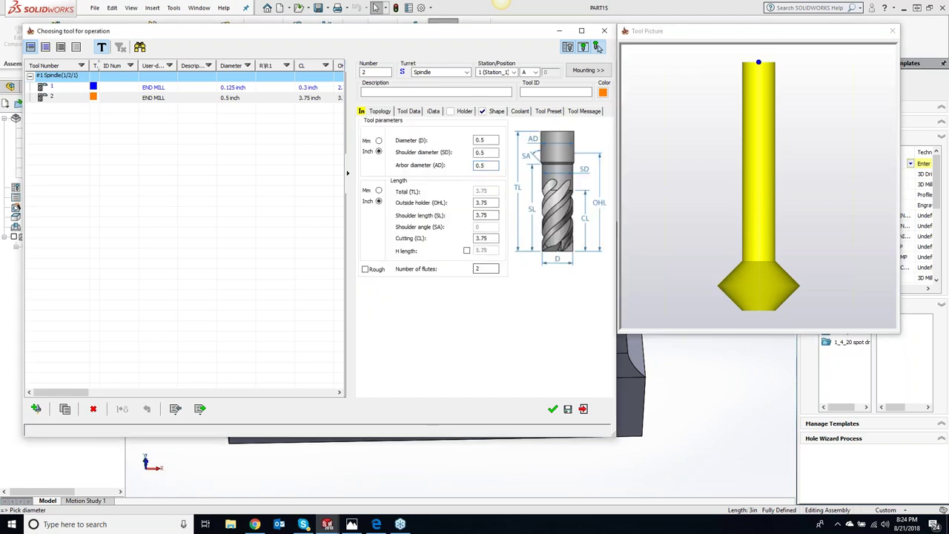
Set the cutting length of the 0.5 inch end mill to 0.75 inch so it covers the whole double cone
left_click(486, 238)
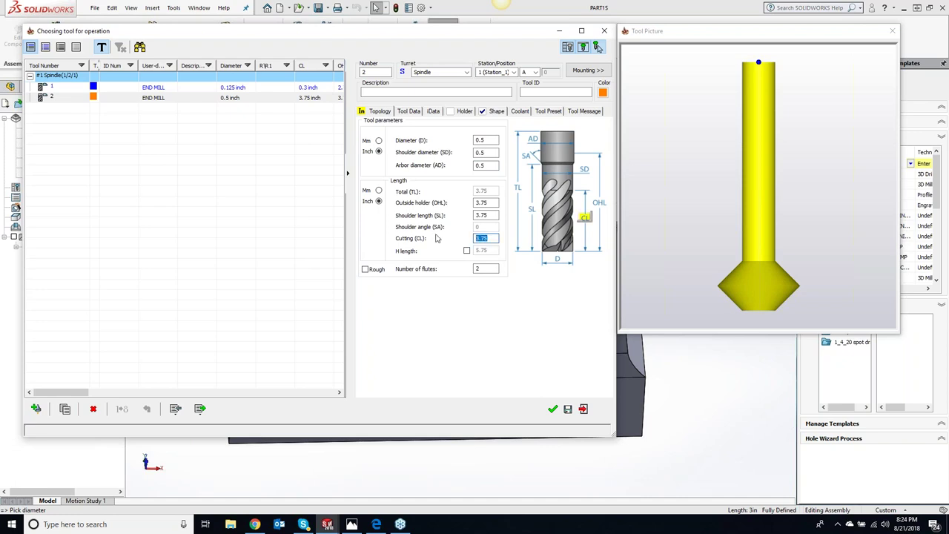
type("0.5")
key("Tab")
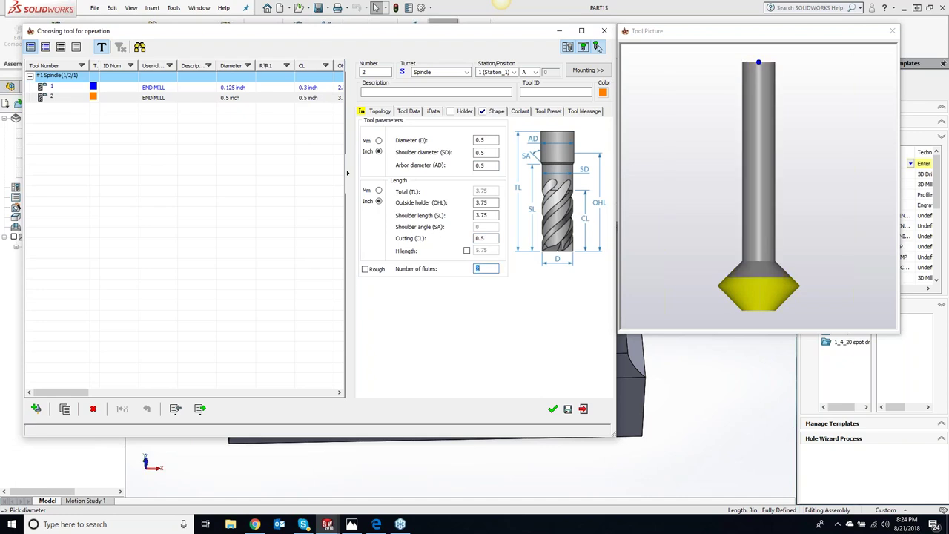
left_click(481, 238)
type(".75")
key("Tab")
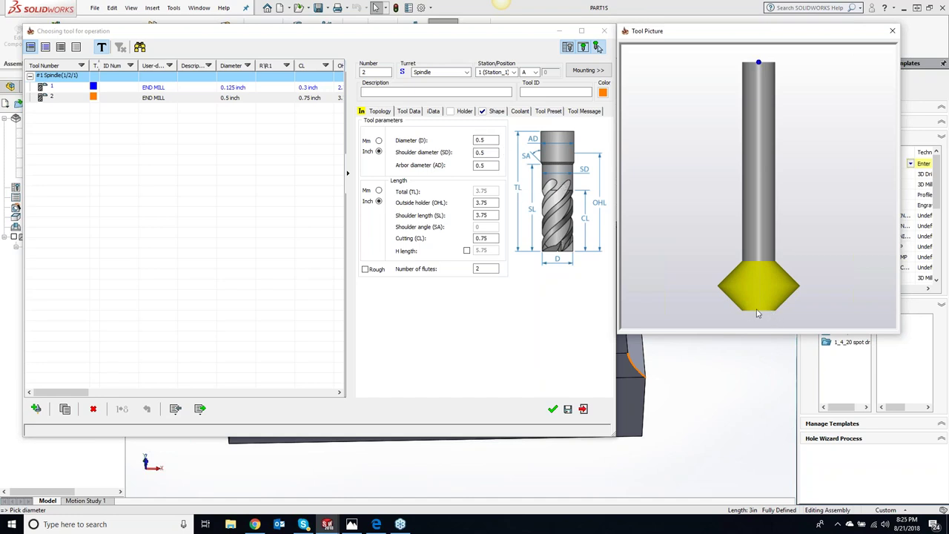
Check the Cone1 dimensions of the assigned double-cone shape in the shape editor and accept the shape as is
left_click(496, 112)
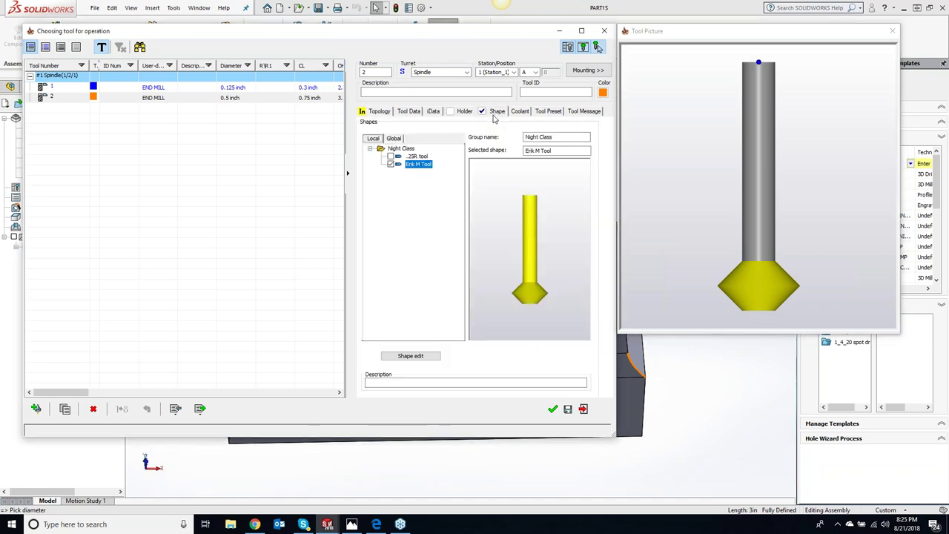
left_click(418, 357)
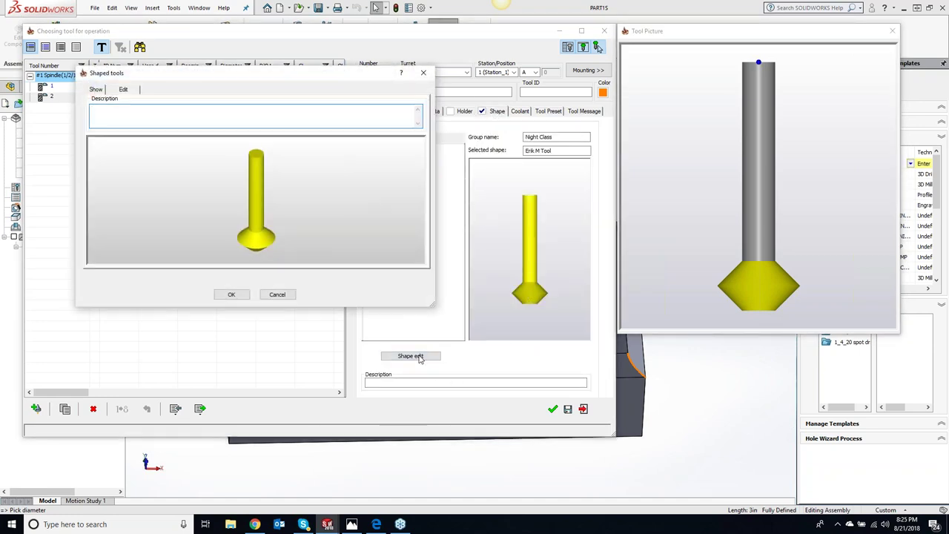
left_click(123, 90)
left_click(157, 221)
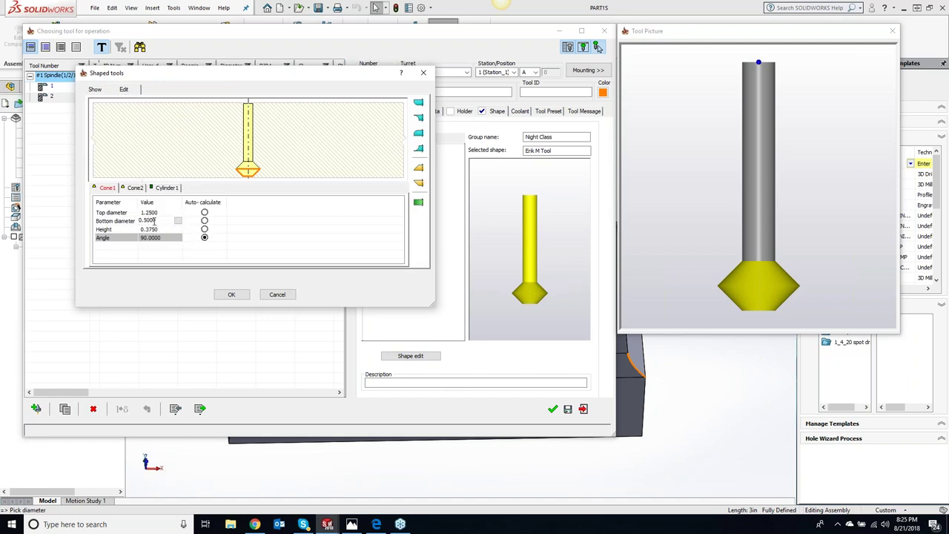
left_click(230, 297)
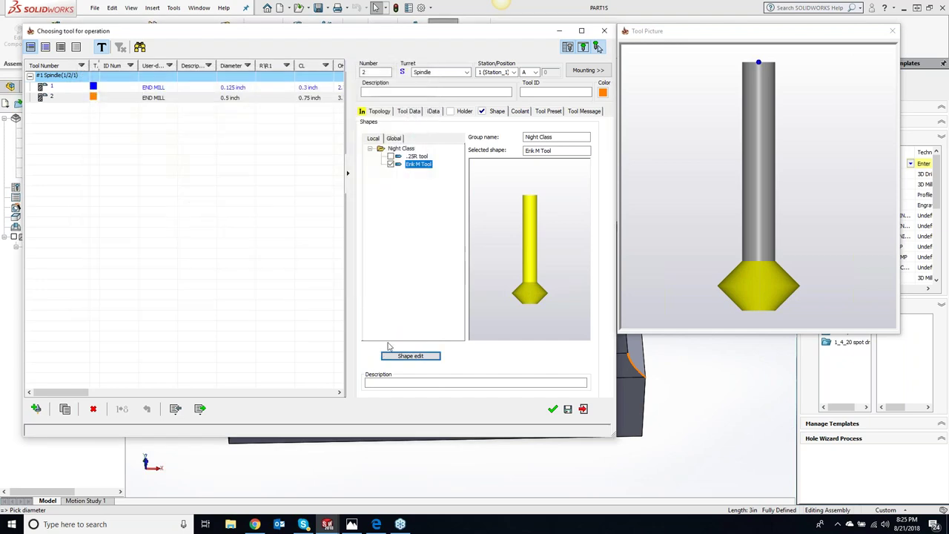
Hide the tool picture and confirm the shaped 0.5 inch end mill as the profile operation's tool
left_click(751, 277)
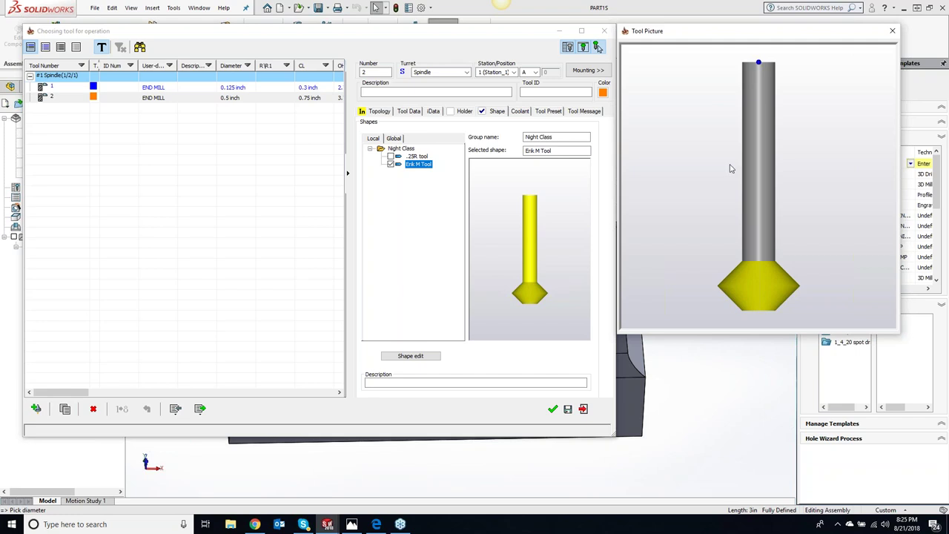
left_click(582, 48)
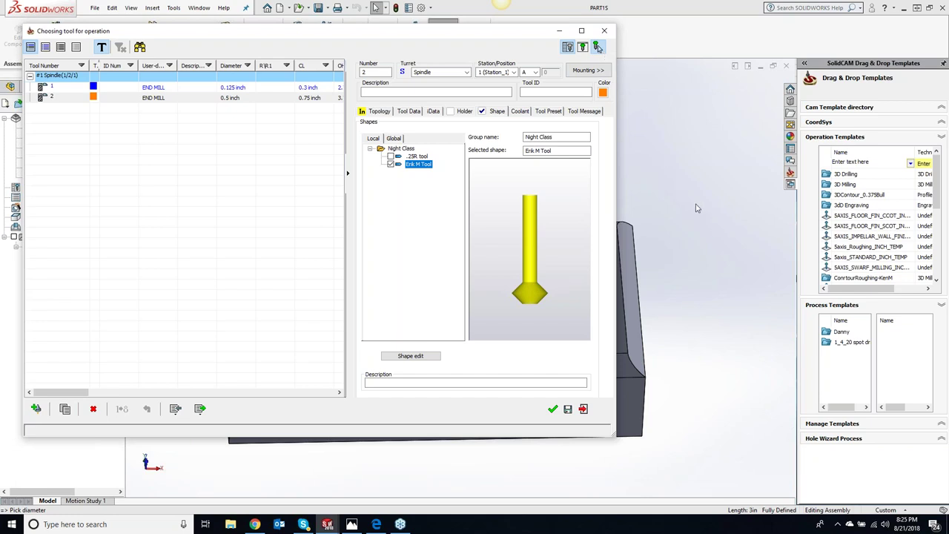
left_click_drag(536, 33, 353, 60)
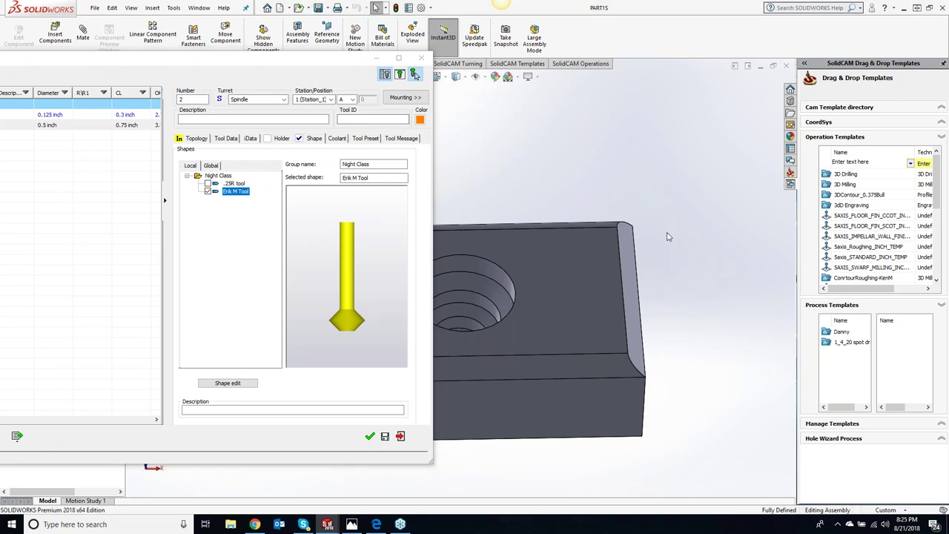
left_click_drag(363, 58, 665, 29)
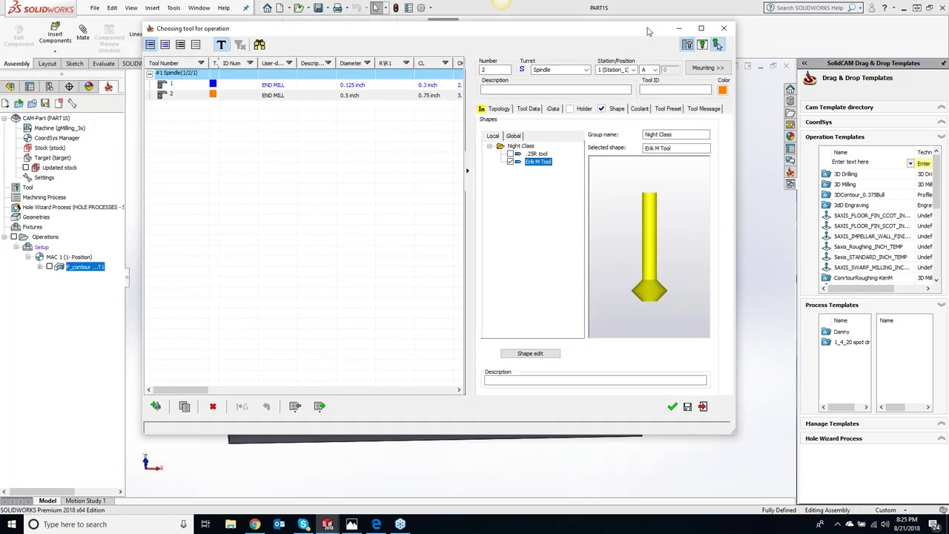
left_click(671, 406)
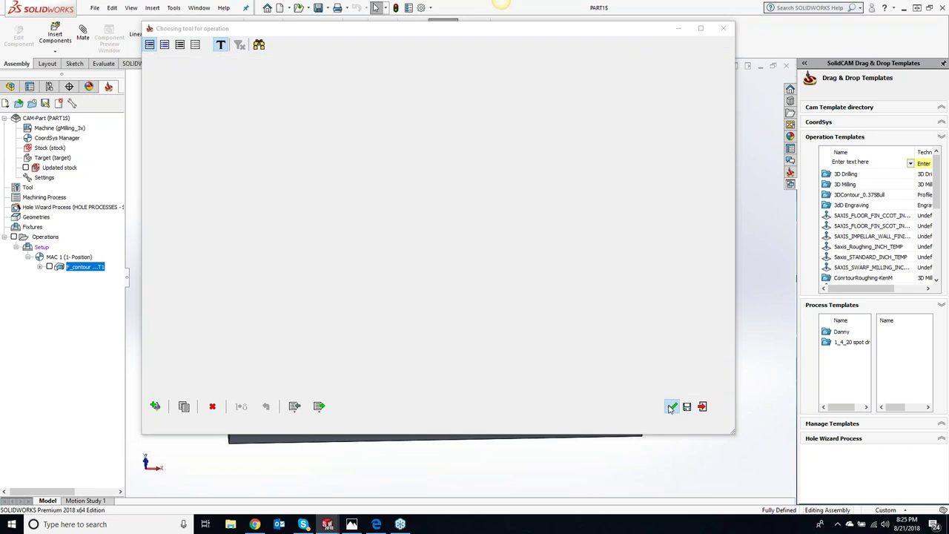
left_click(490, 86)
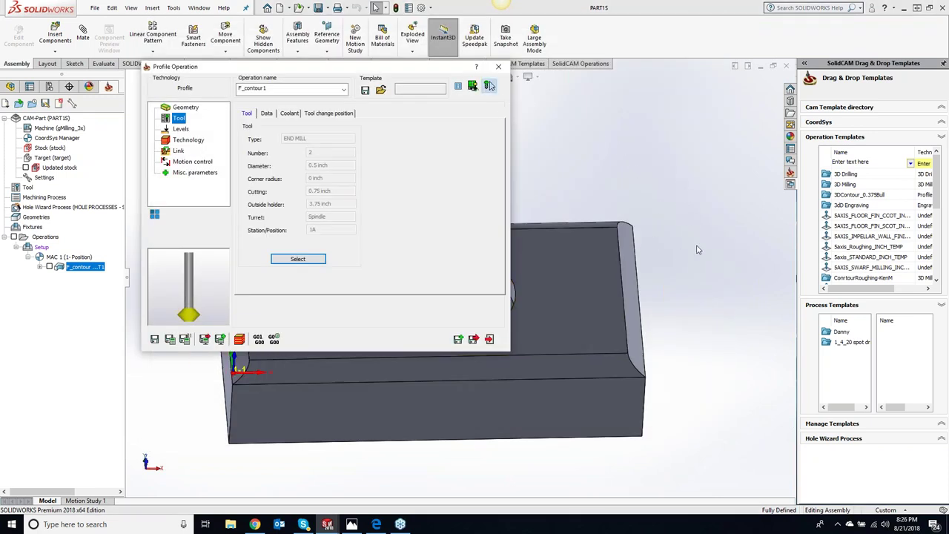
double_click(443, 72)
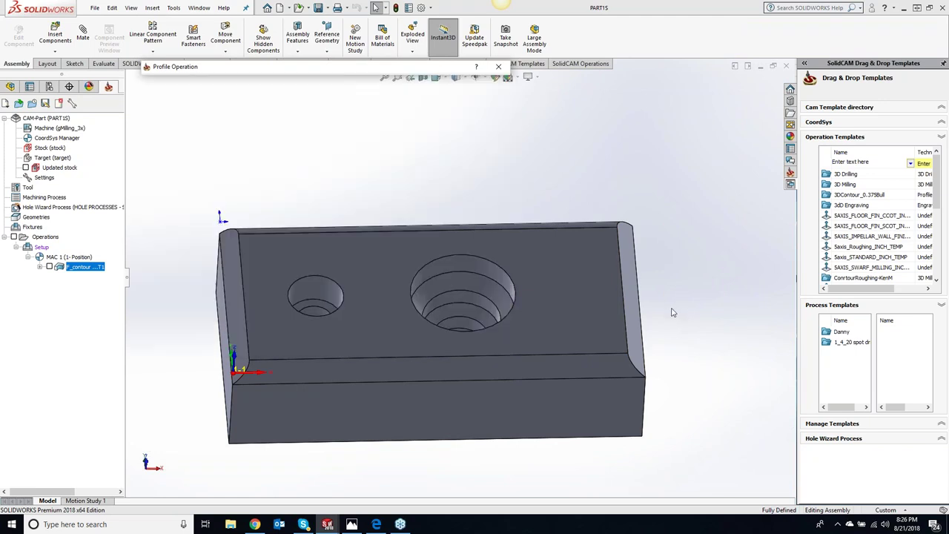
scroll(673, 312, "up", 4)
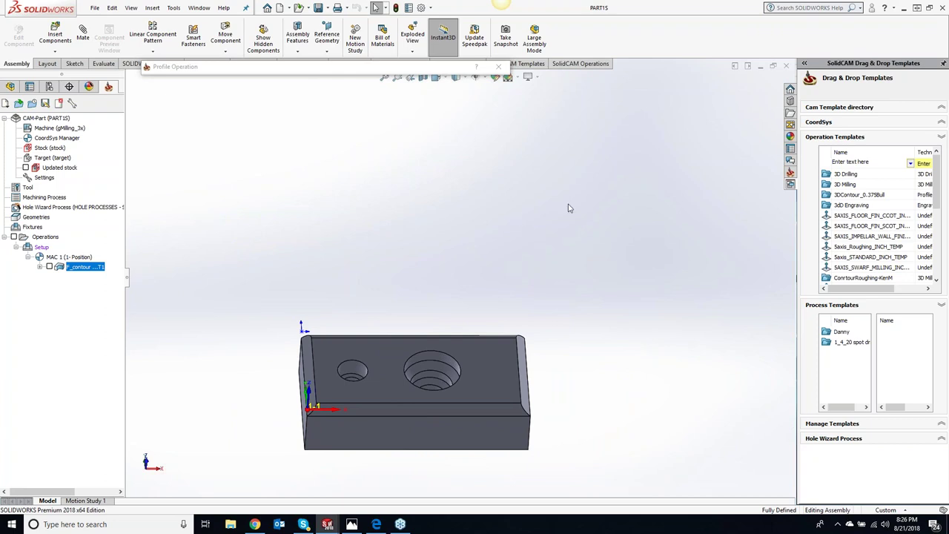
left_click(403, 68)
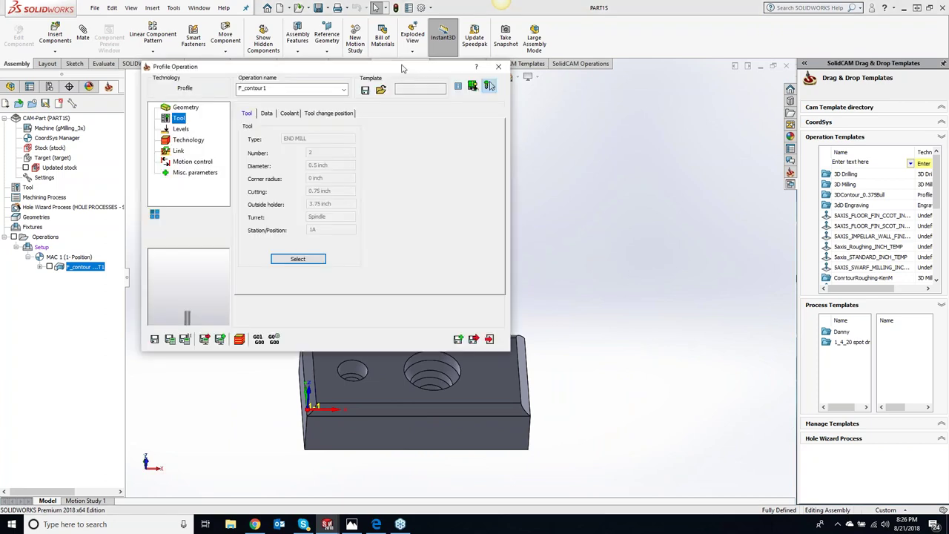
left_click(490, 86)
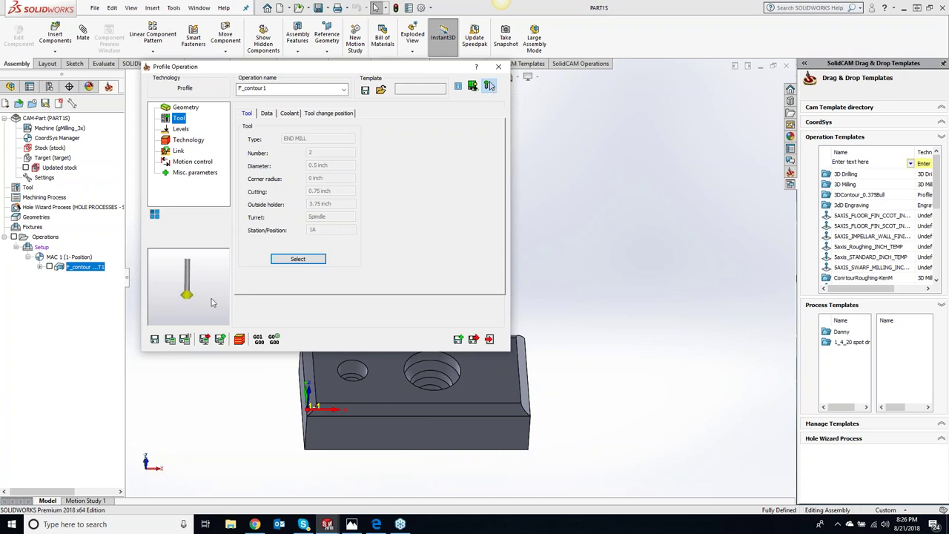
left_click(654, 309)
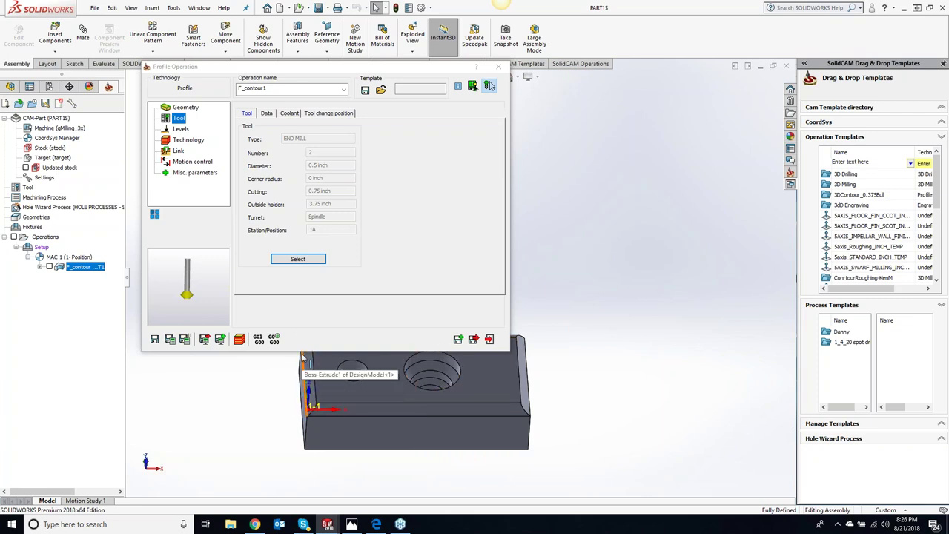
Extend all open profile chains by 0.5 at the start and end, and save and calculate the operation
left_click(180, 129)
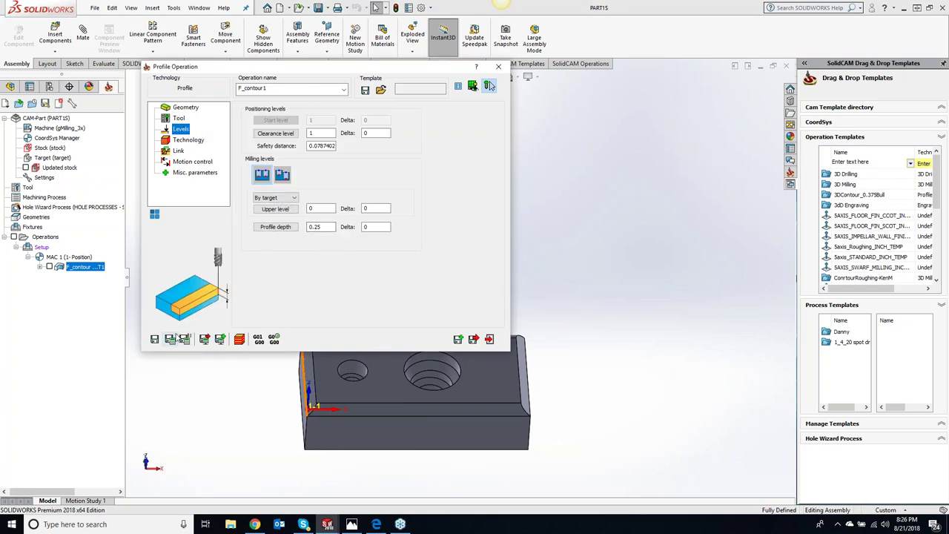
left_click(184, 140)
left_click(328, 142)
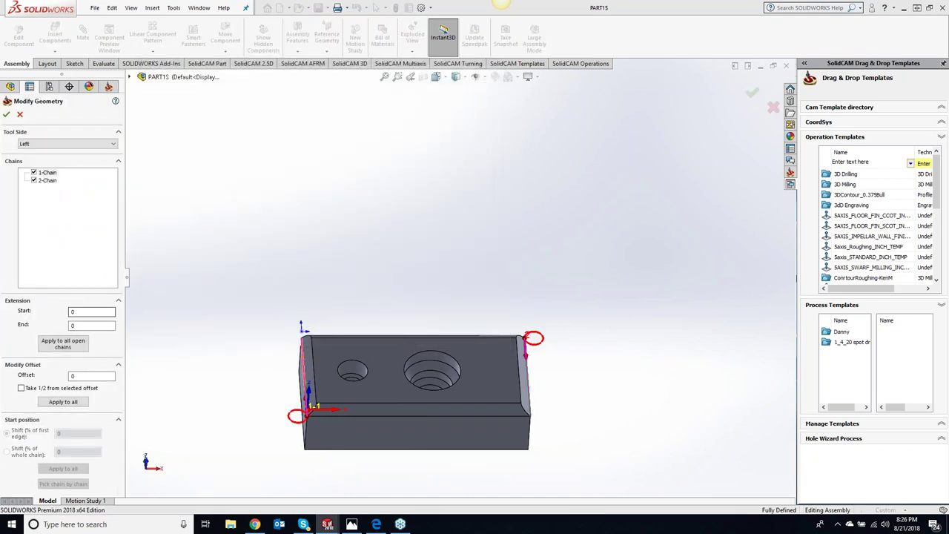
left_click(91, 312)
type("-.5")
key("Tab")
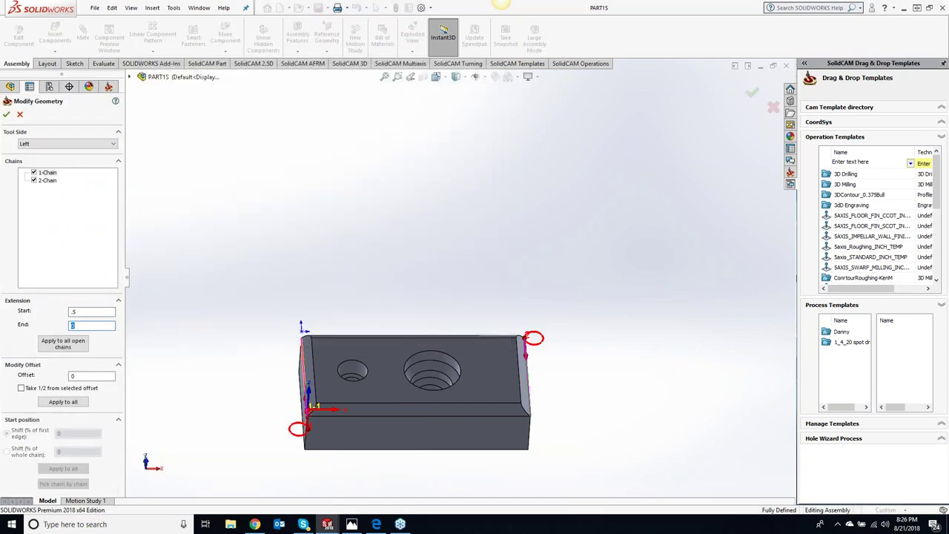
type("-.5")
left_click(63, 344)
left_click(6, 114)
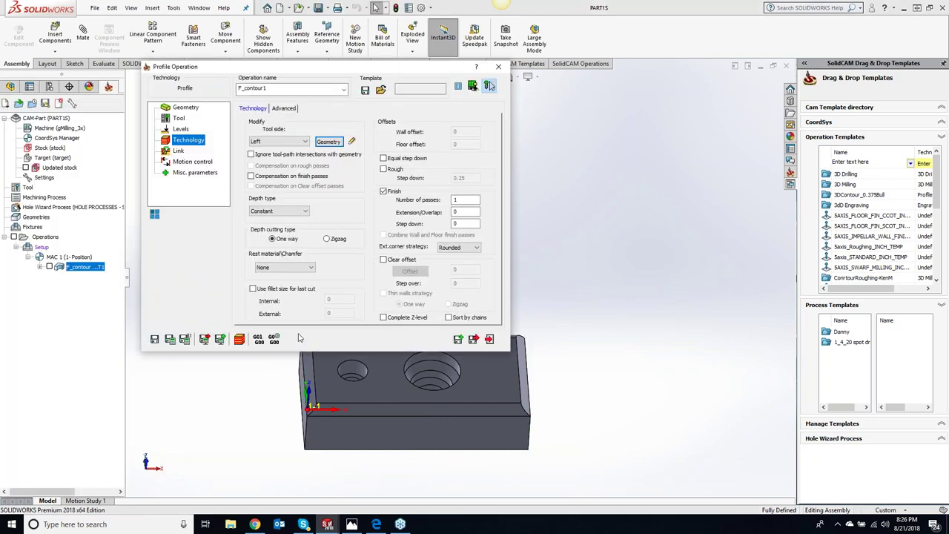
left_click(186, 339)
Simulate the F_contour1 operation in SolidVerify, advancing through its moves until both short edges are cut
left_click(258, 339)
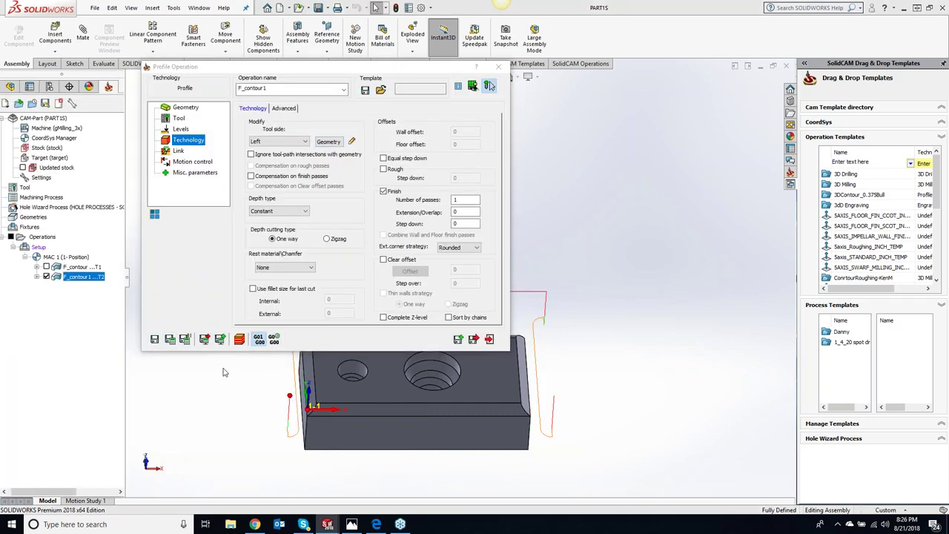
left_click(489, 86)
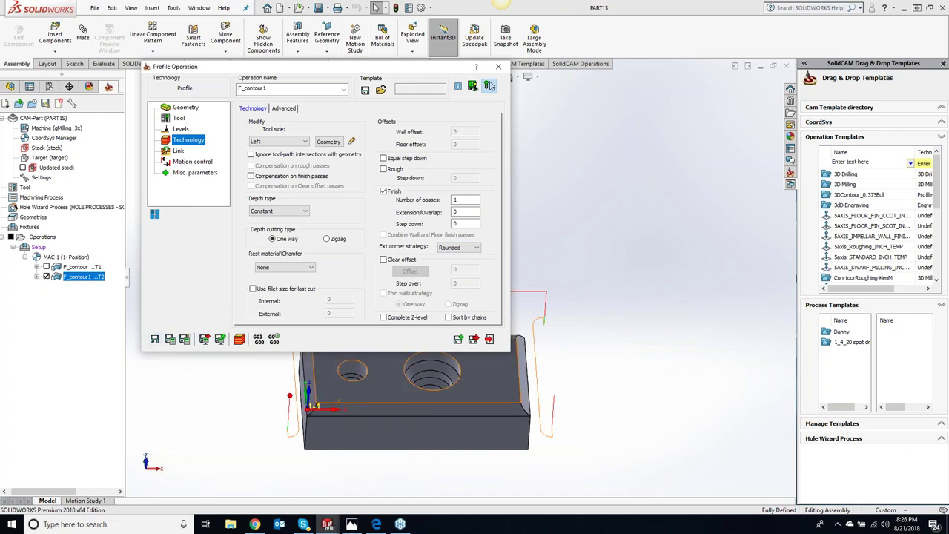
left_click(94, 205)
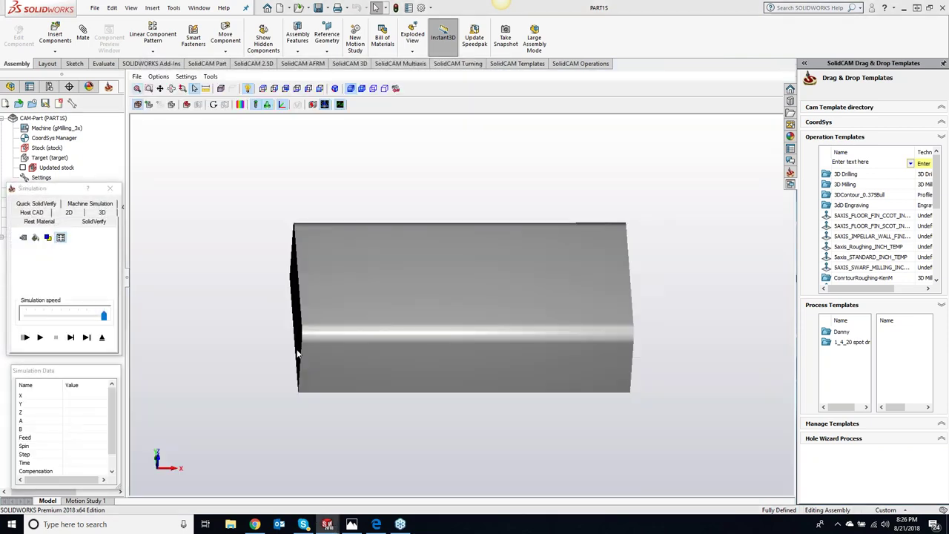
left_click(71, 337)
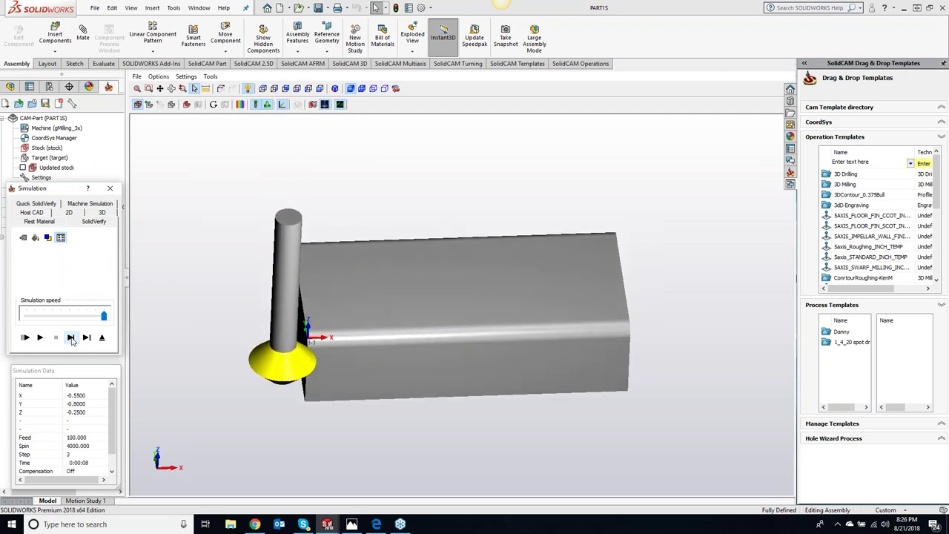
left_click(70, 338)
left_click(70, 337)
left_click(70, 337)
left_click(71, 338)
left_click(70, 337)
left_click(70, 337)
left_click(71, 337)
left_click(70, 337)
left_click(71, 337)
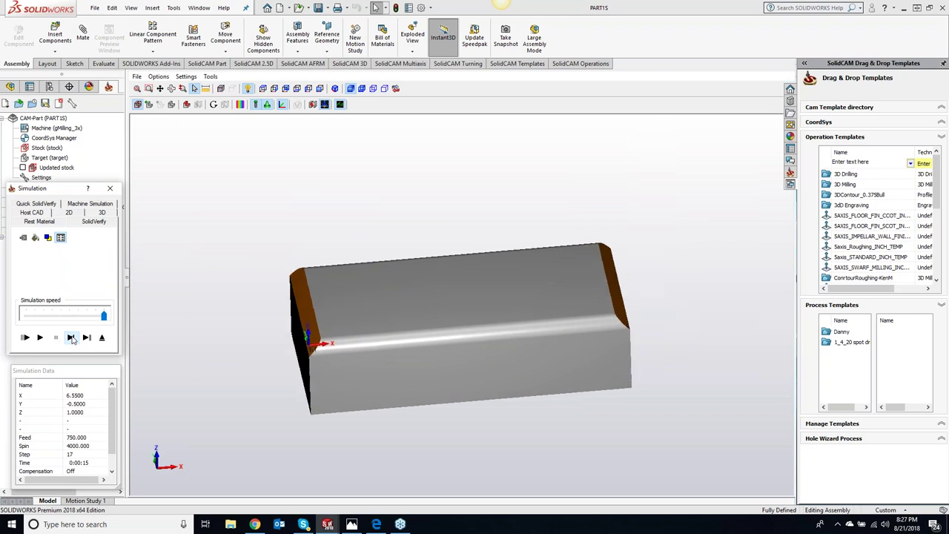
Compare the machined stock with the target model using the default tolerances, and close the simulation and the operation
left_click(240, 104)
left_click(606, 105)
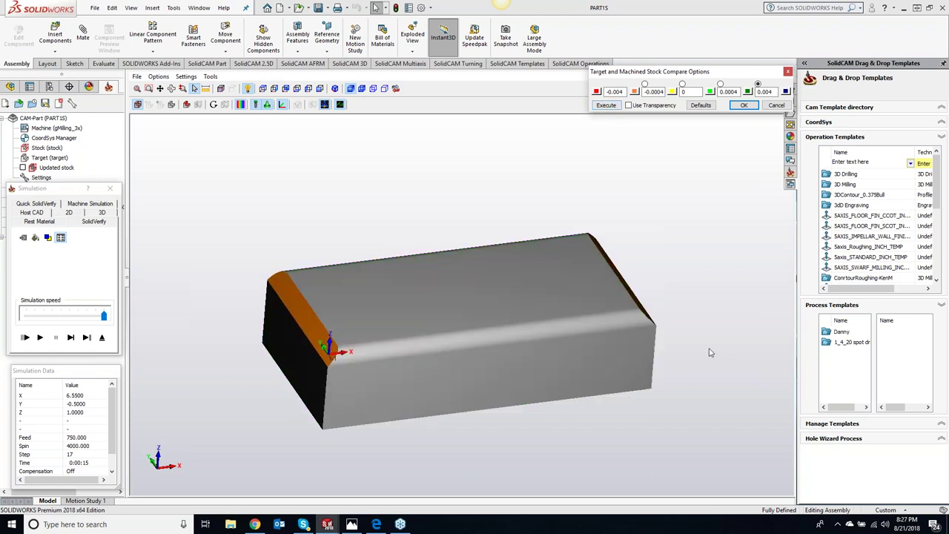
left_click(606, 105)
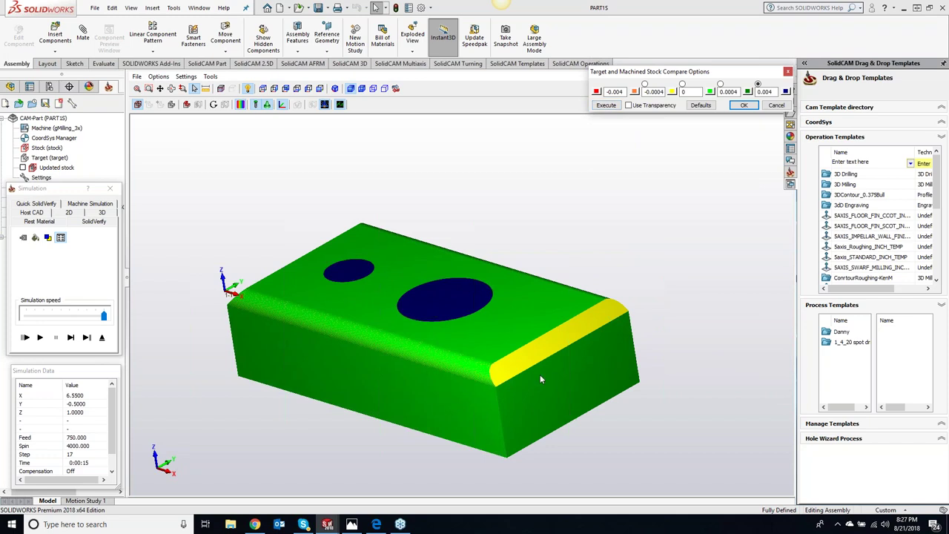
left_click(743, 106)
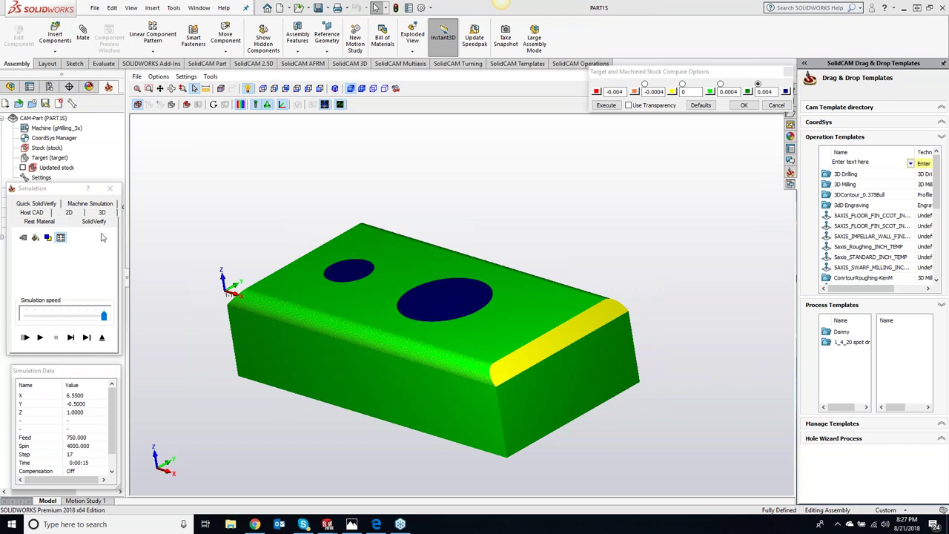
left_click(110, 188)
left_click(499, 66)
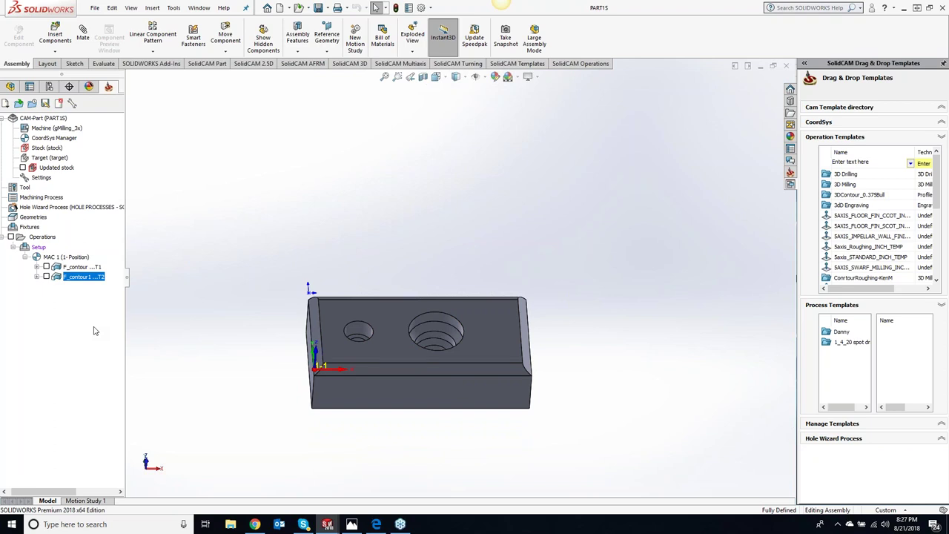
Reopen the F_contour1 operation and start its SolidVerify simulation, viewing the stock from the front
double_click(82, 278)
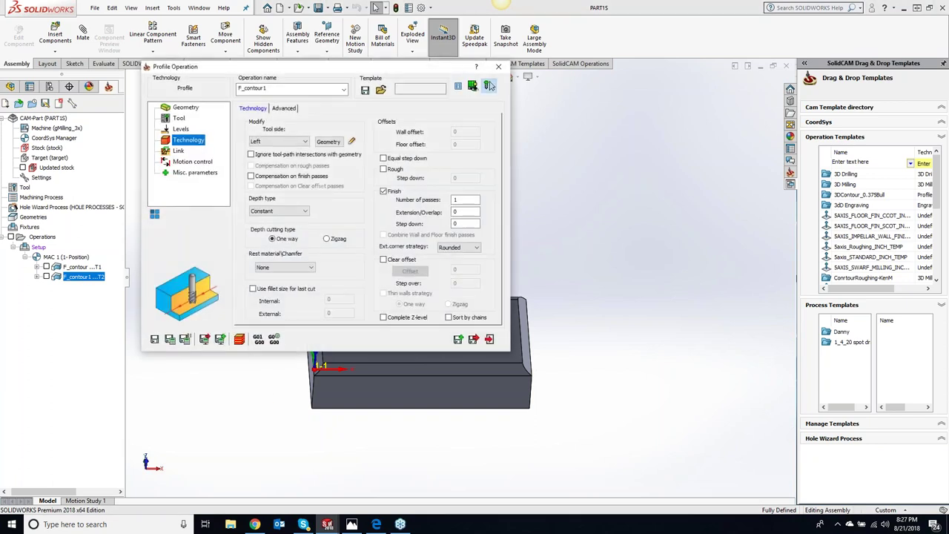
left_click_drag(436, 62, 497, 52)
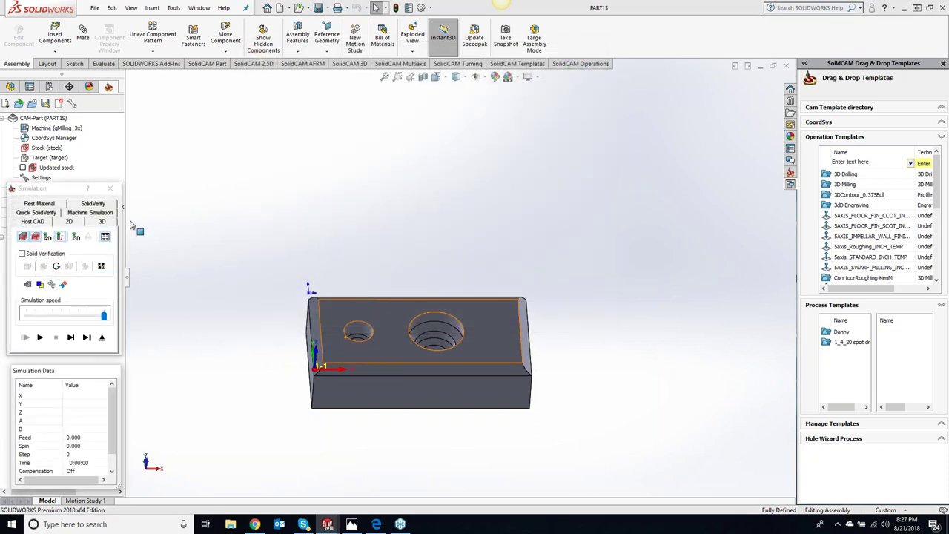
left_click(94, 205)
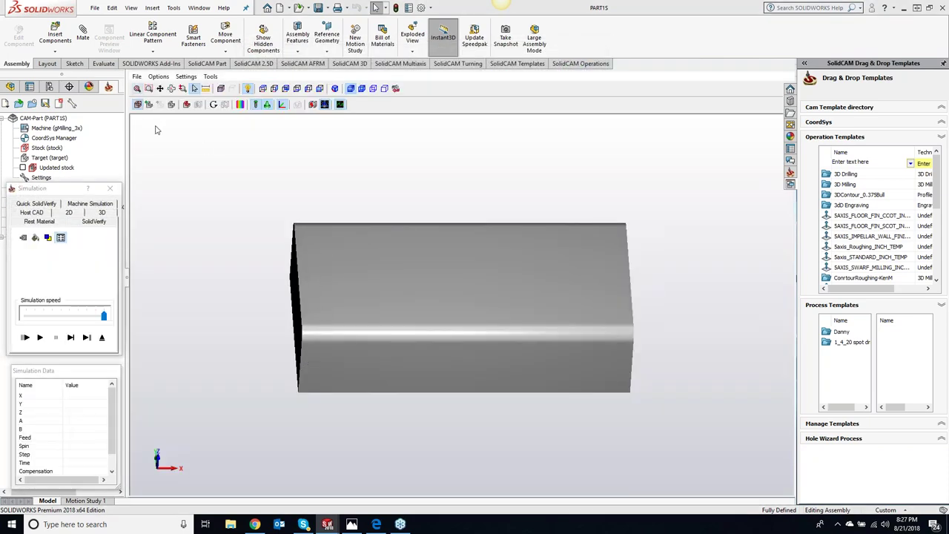
left_click(286, 89)
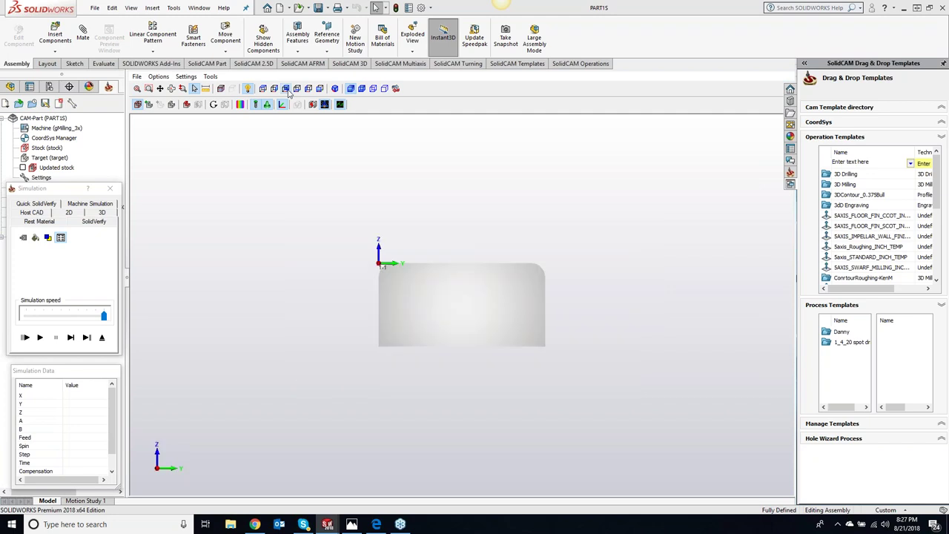
left_click(278, 90)
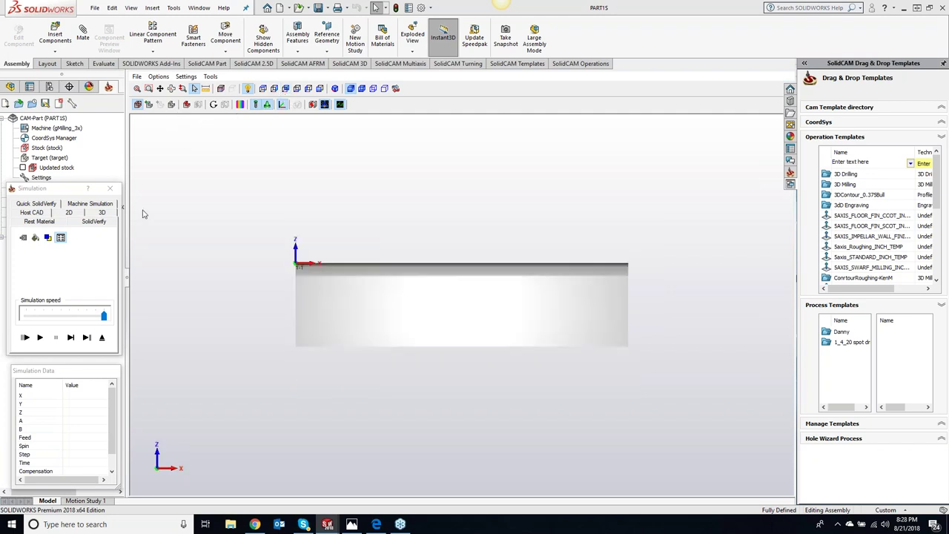
Advance the simulation through the first short edge's cut, examine the double-cone tool's contact with the corner, and close the simulation
left_click(71, 337)
left_click(71, 337)
left_click(71, 338)
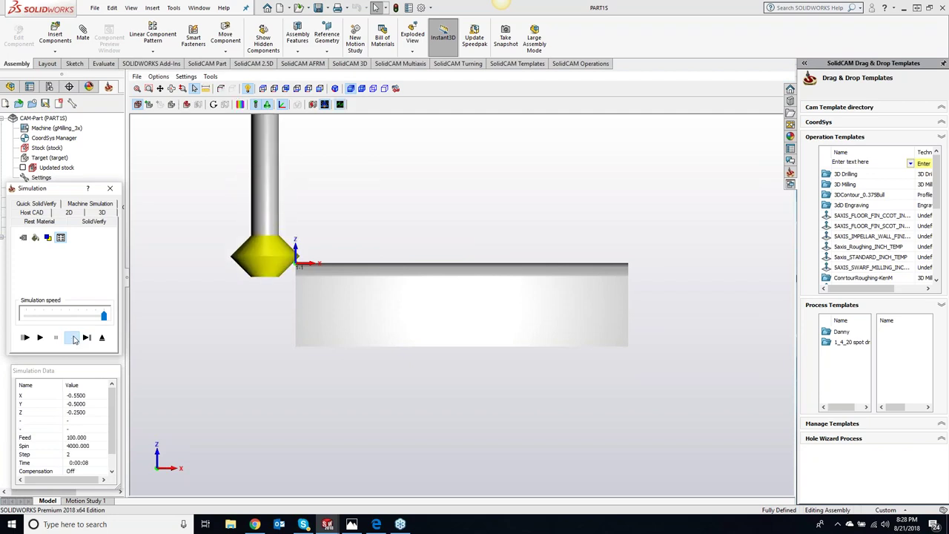
left_click(71, 337)
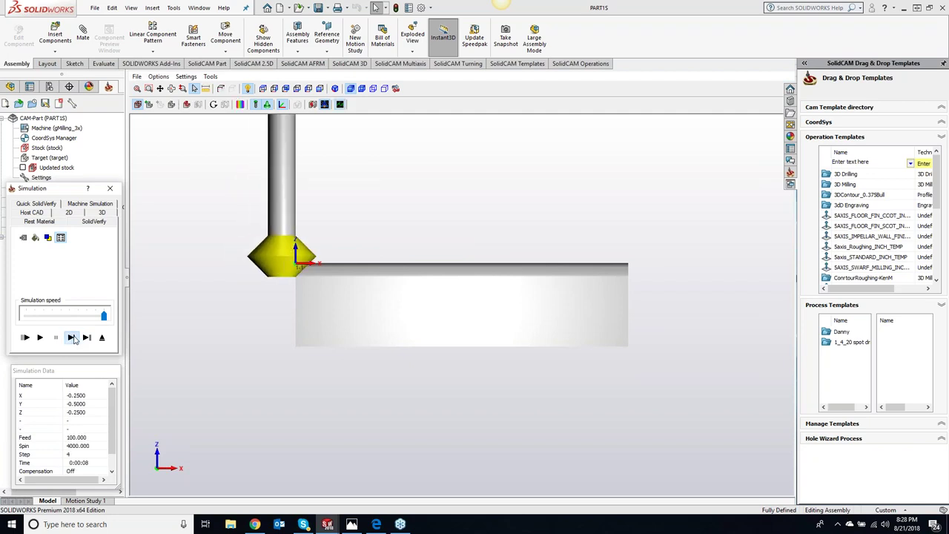
left_click(72, 337)
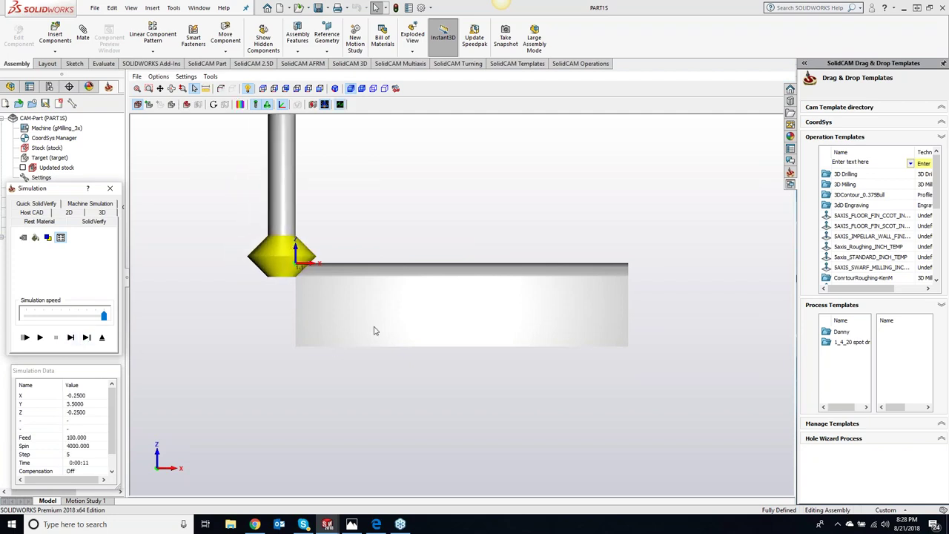
scroll(298, 276, "up", 5)
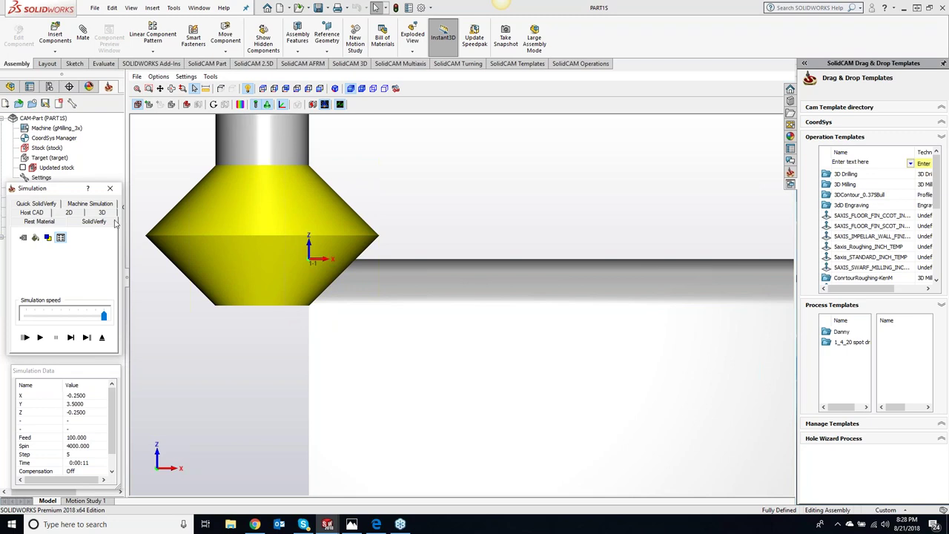
left_click(109, 187)
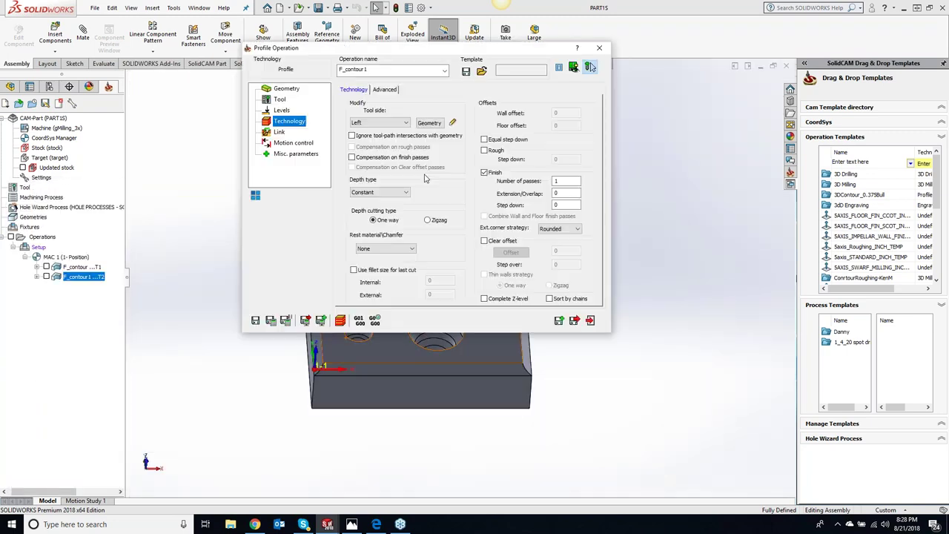
Set the profile depth delta to -0.025 and start simulating the operation
left_click(281, 109)
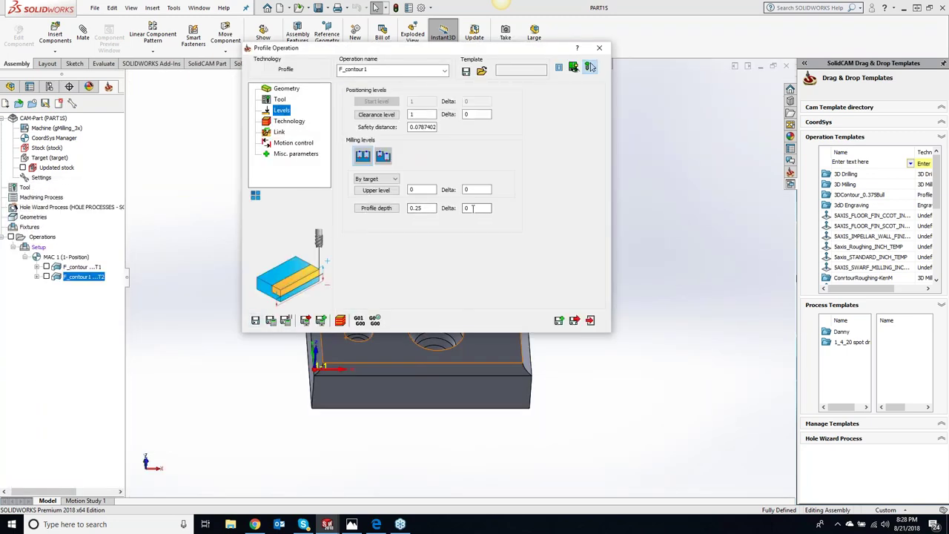
type("-0.025")
left_click(340, 320)
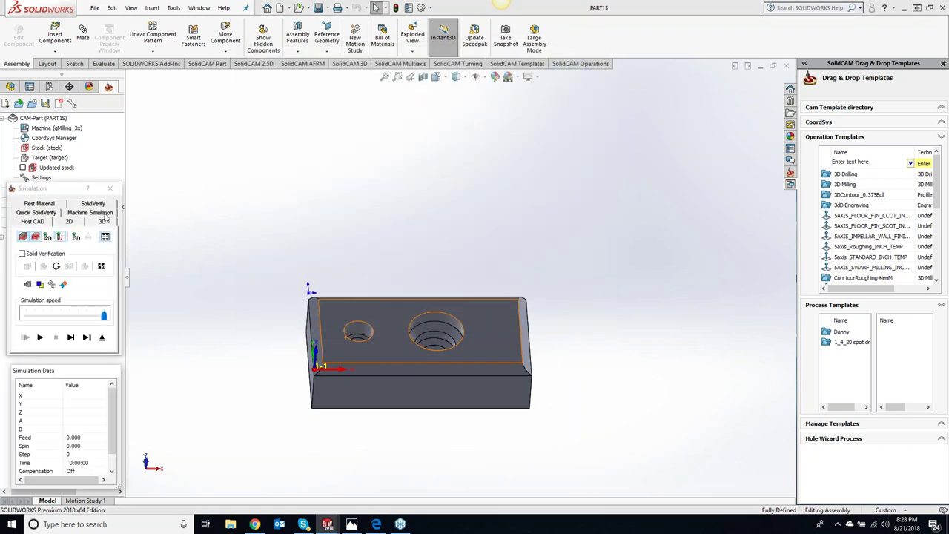
Run the full SolidVerify simulation, compare the machined stock with the target at the existing tolerances, and close the simulation
left_click(101, 212)
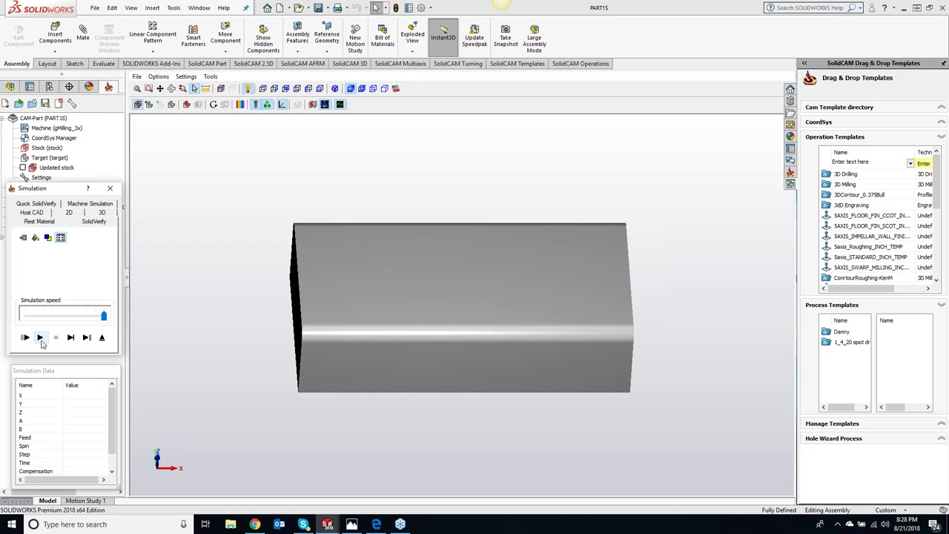
left_click(39, 337)
left_click(239, 104)
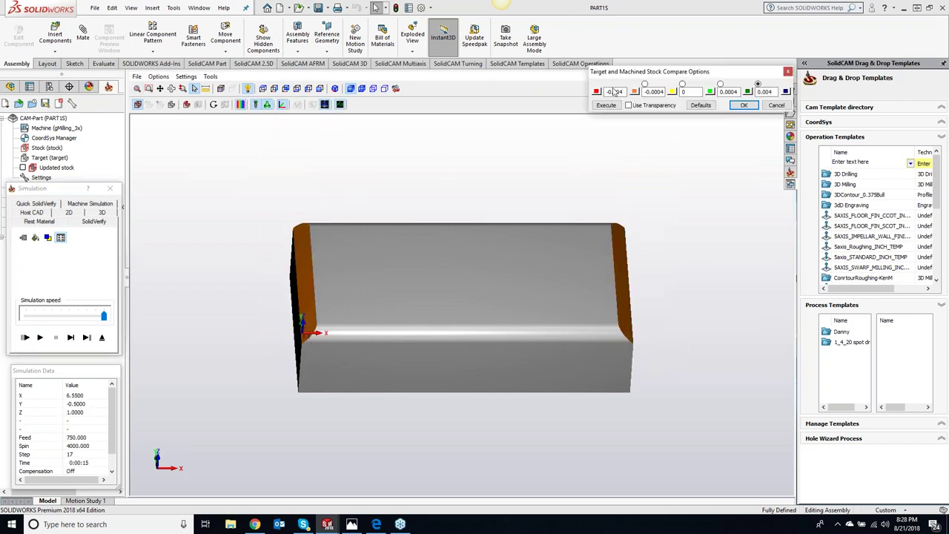
left_click(606, 104)
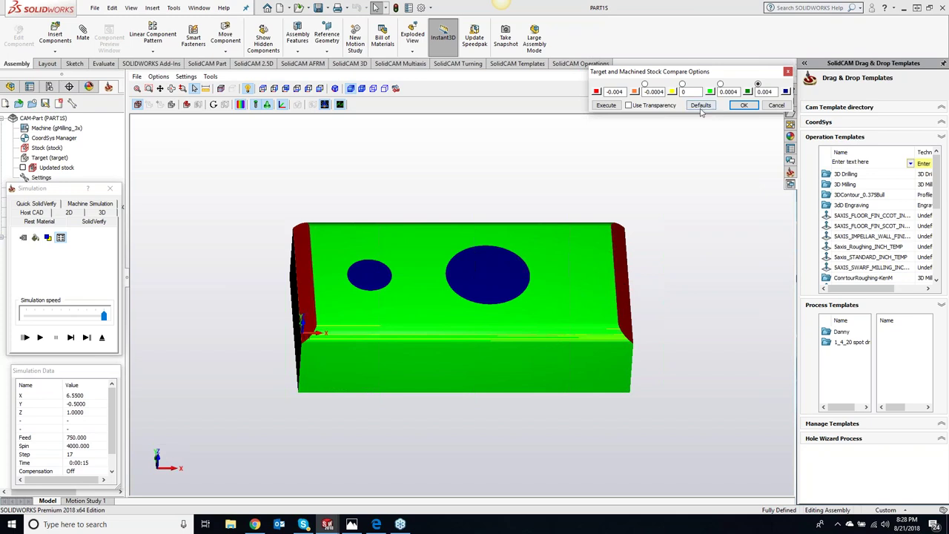
left_click(743, 106)
left_click(110, 188)
Apply a geometry offset of 0.025 to all profile chains of F_contour1, and save and calculate the operation
left_click(293, 122)
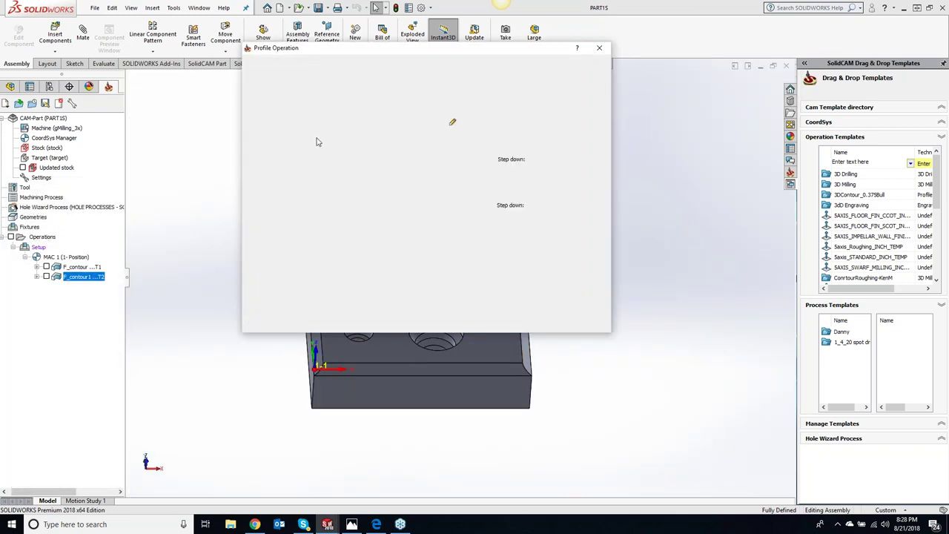
left_click(442, 123)
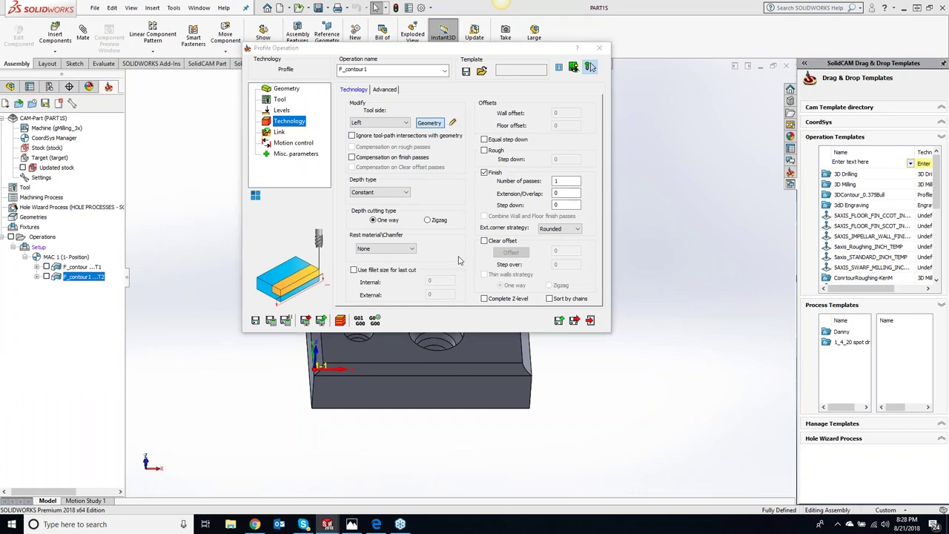
double_click(85, 376)
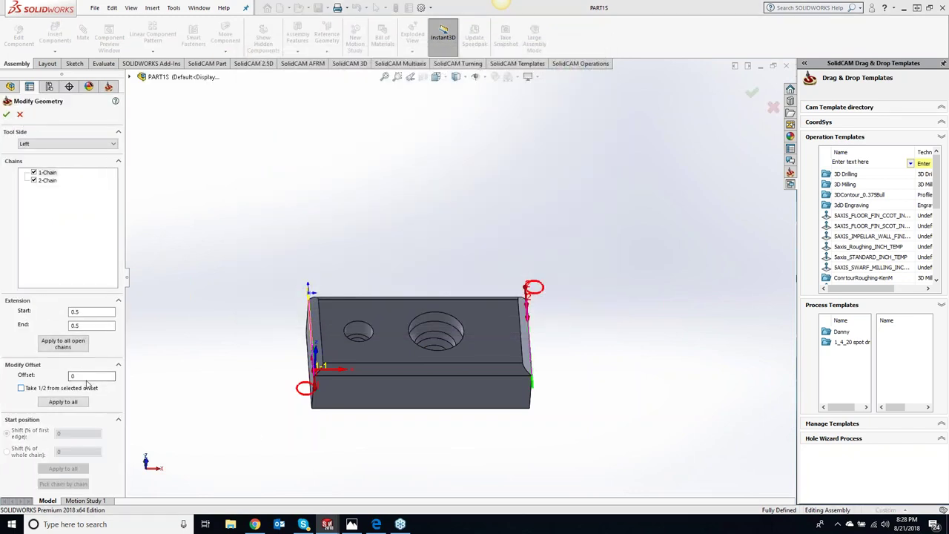
type(".025")
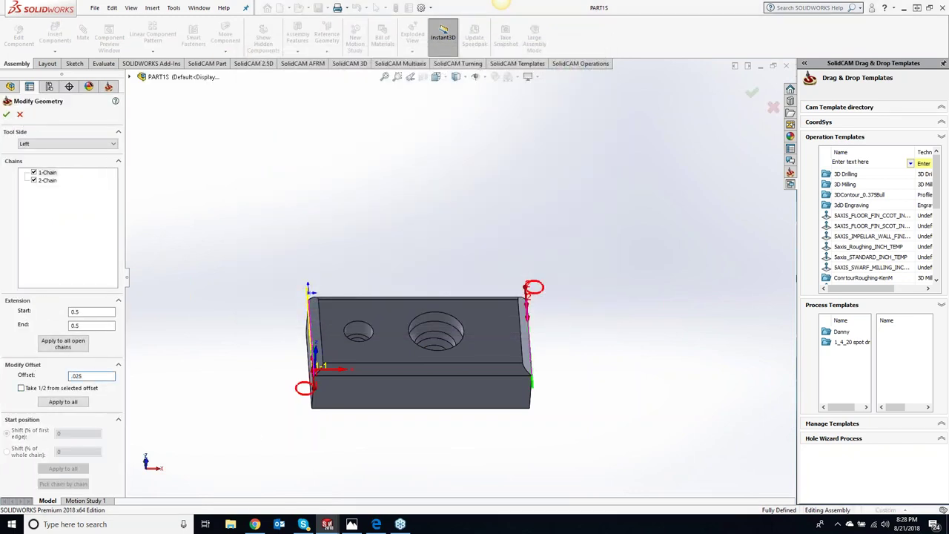
left_click(57, 402)
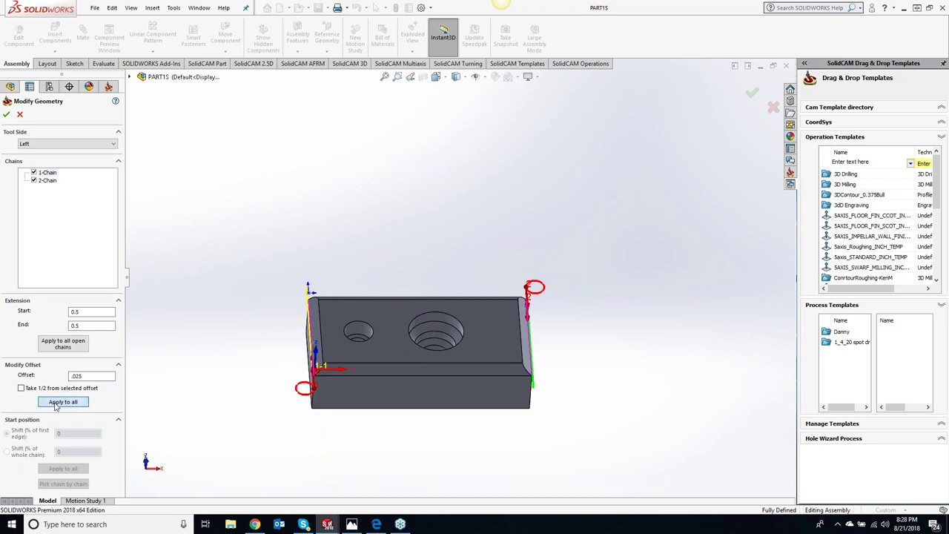
left_click(7, 115)
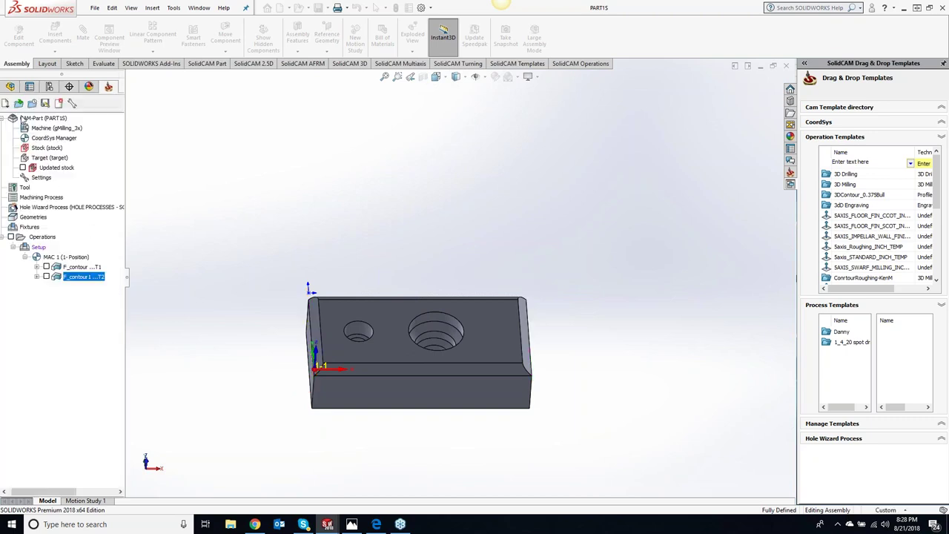
left_click(286, 321)
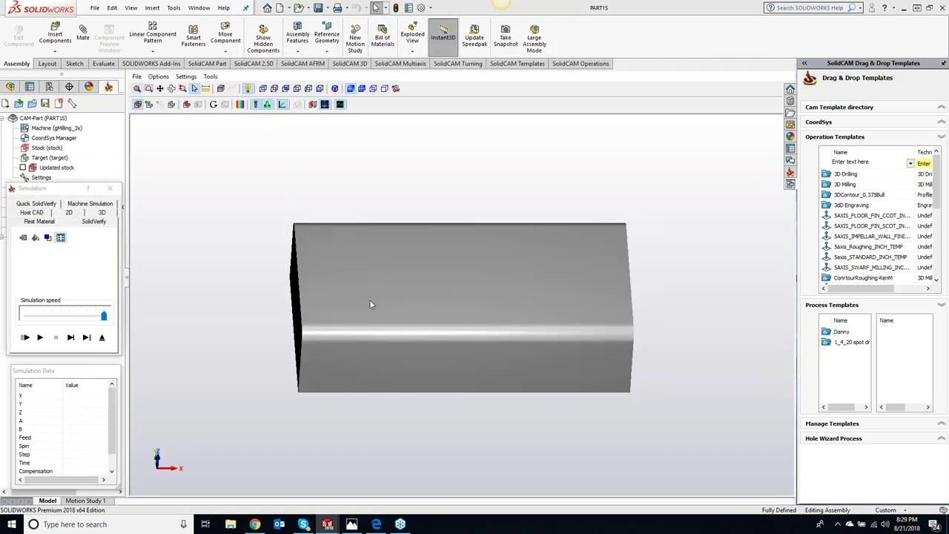
Simulate the offset toolpath in SolidVerify from the front, advancing until the tool reaches the first short edge
left_click(287, 89)
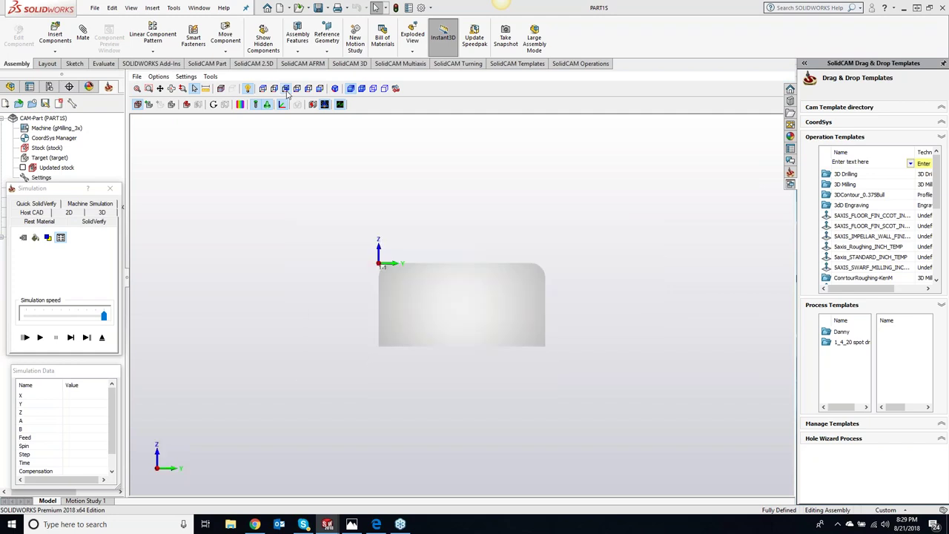
left_click(296, 89)
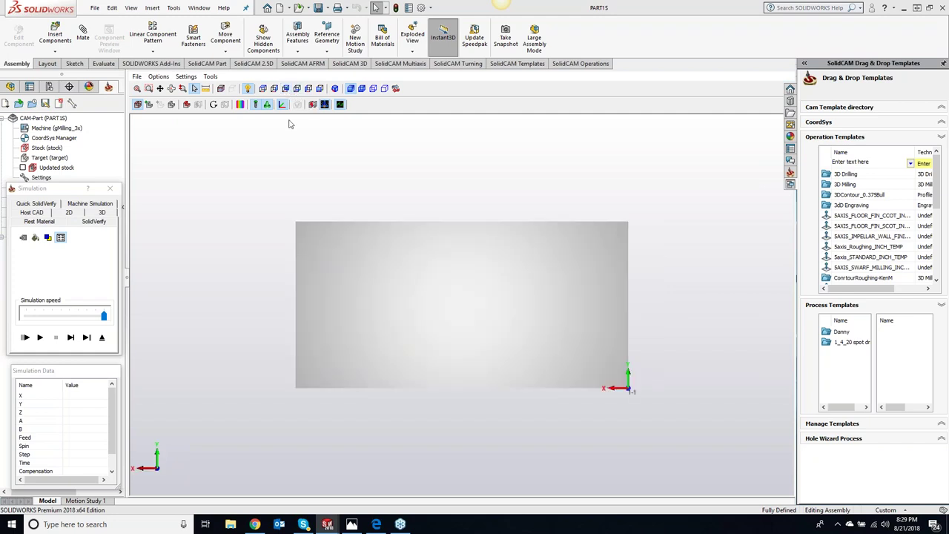
left_click(71, 338)
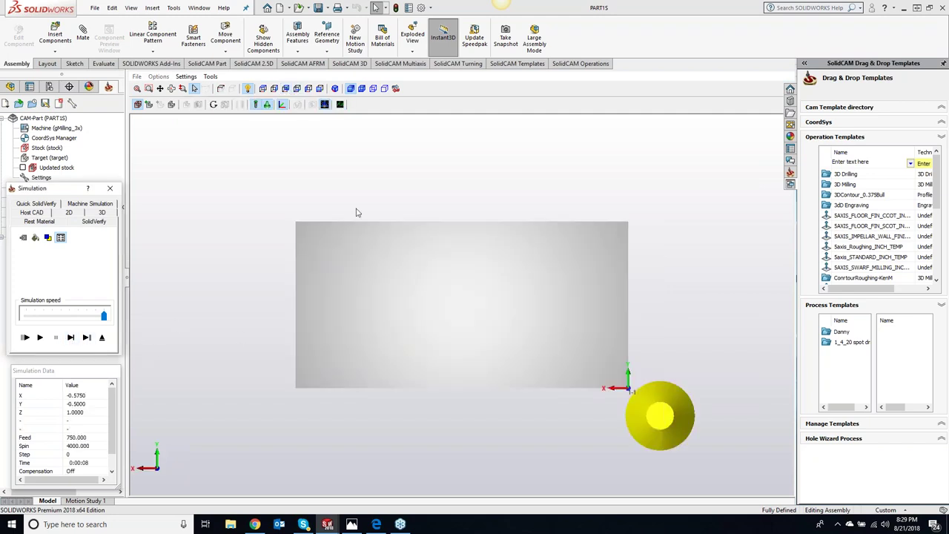
left_click(274, 89)
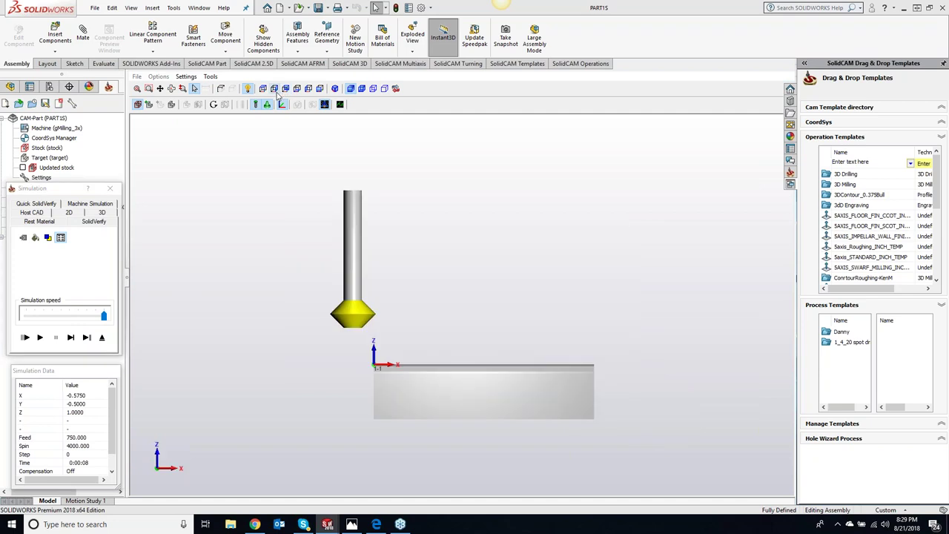
left_click(71, 337)
left_click(71, 337)
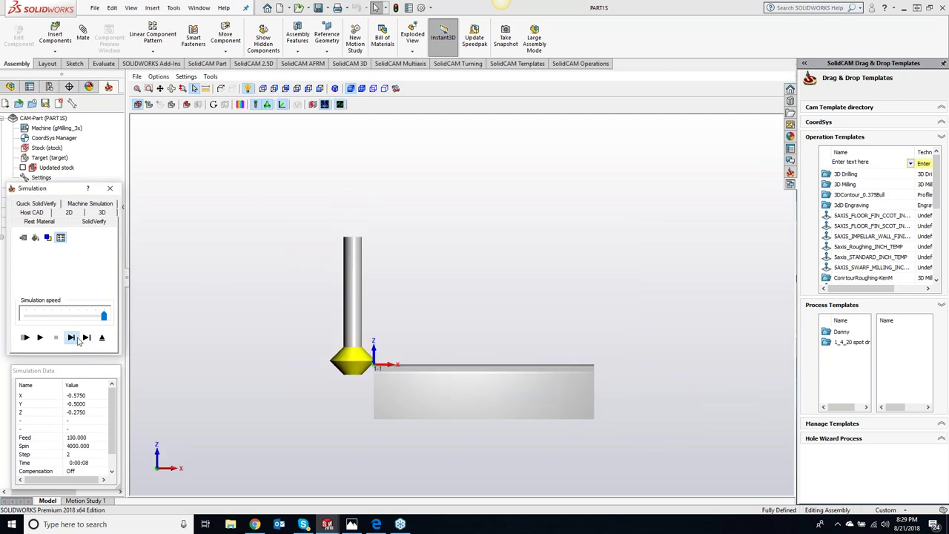
left_click(71, 337)
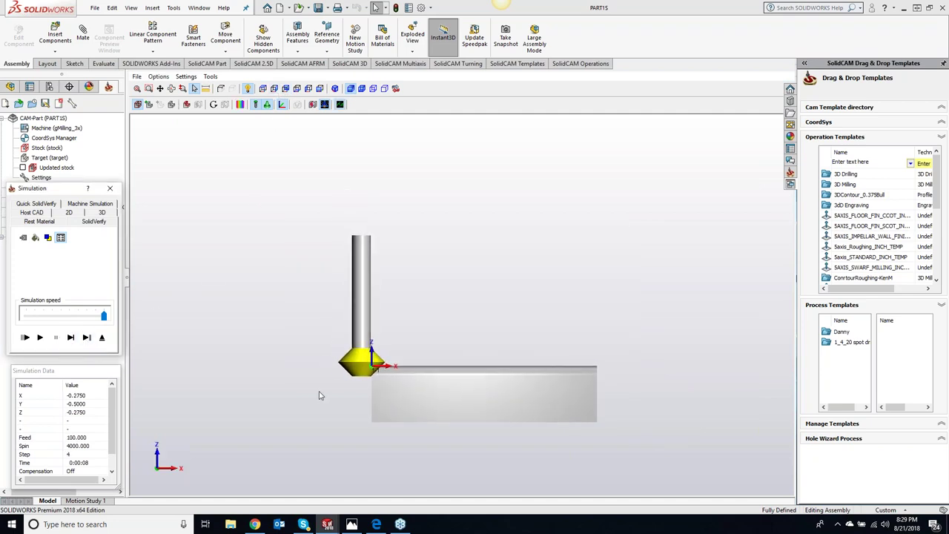
Examine the tool tip's clearance at the corner, advance until the edge is cut and the tool moves away, and close the simulation
scroll(350, 390, "down", 3)
scroll(349, 388, "down", 6)
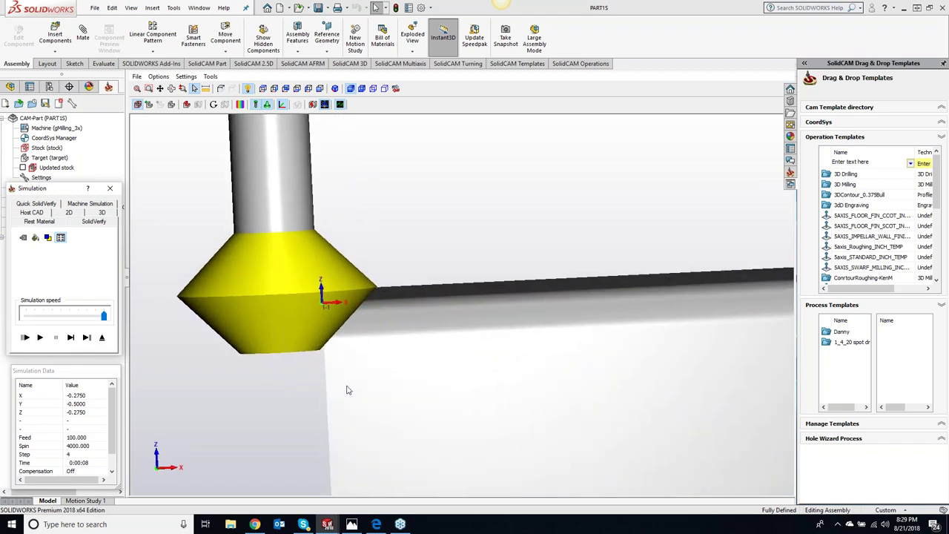
scroll(313, 385, "down", 4)
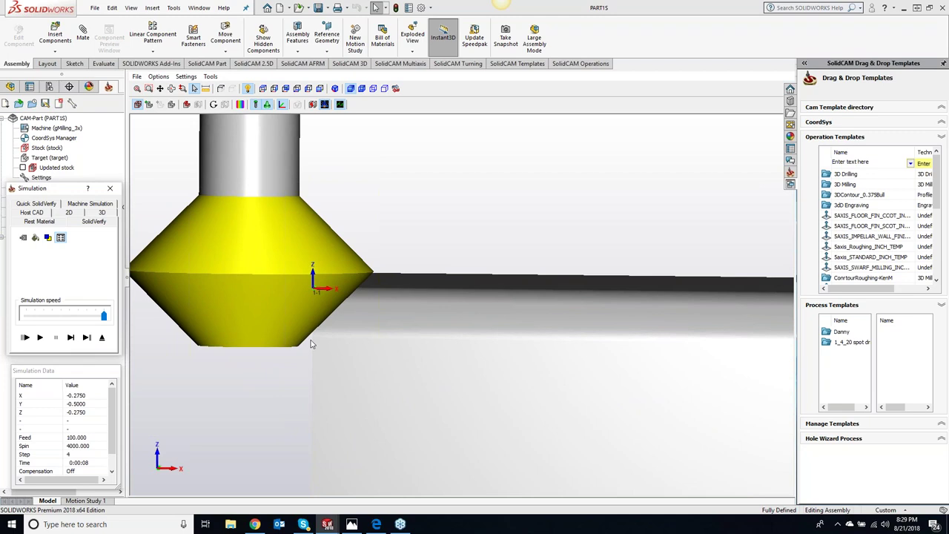
left_click(70, 338)
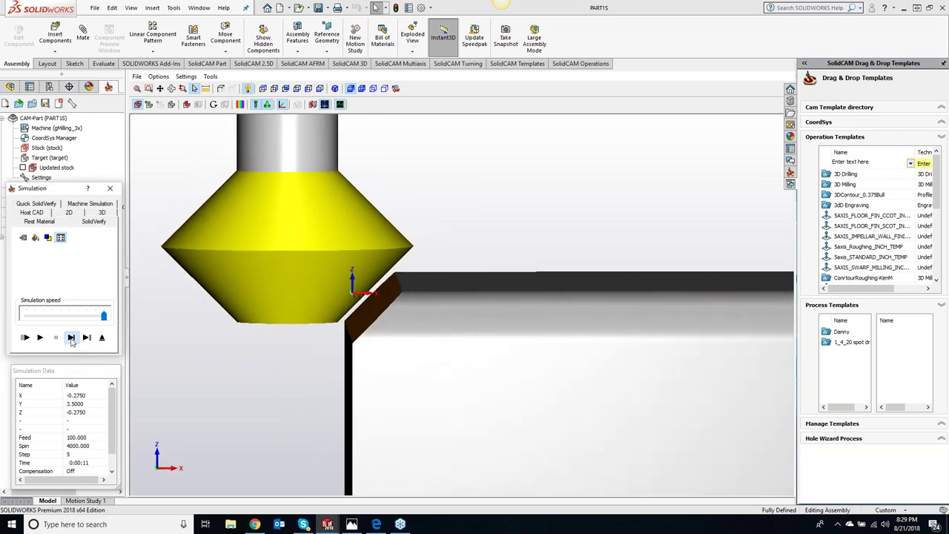
left_click(71, 337)
left_click(71, 337)
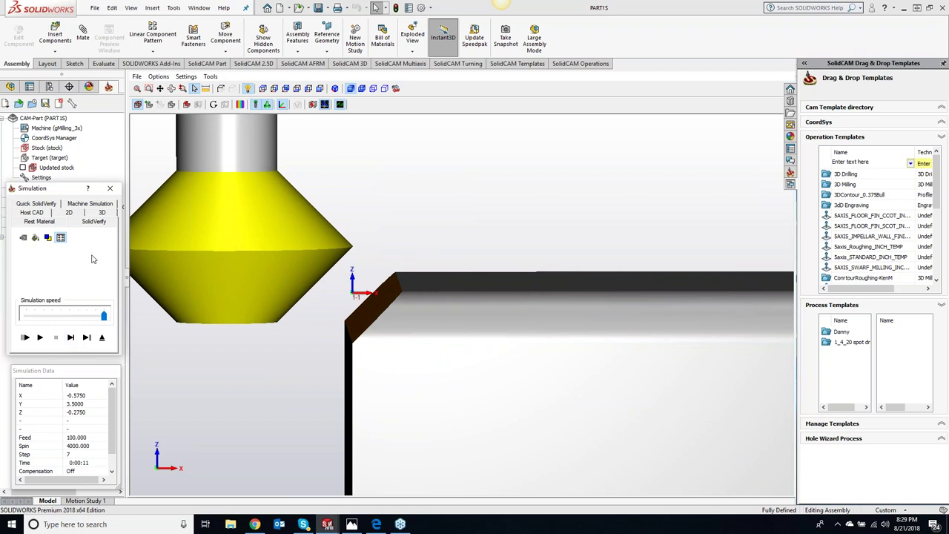
left_click(109, 188)
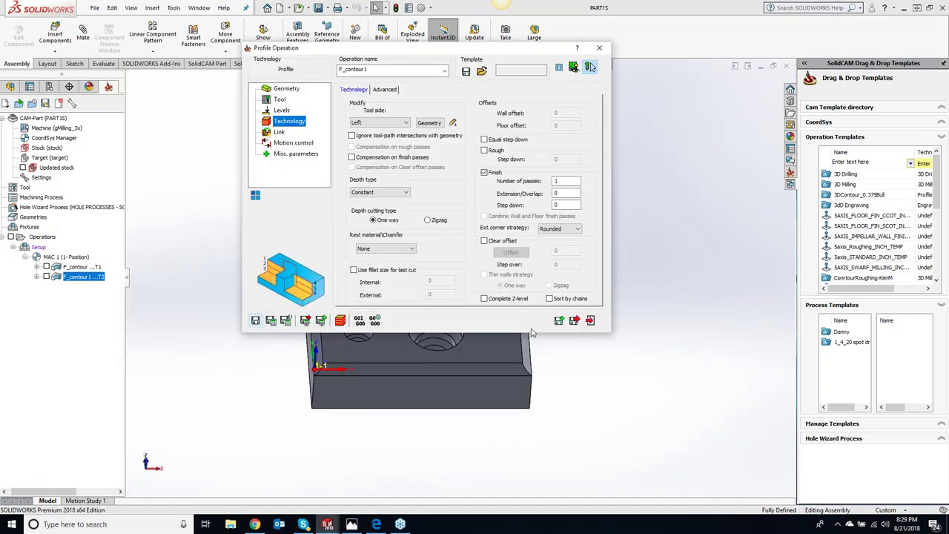
Set the profile depth delta of F_contour1 to 0
left_click(282, 111)
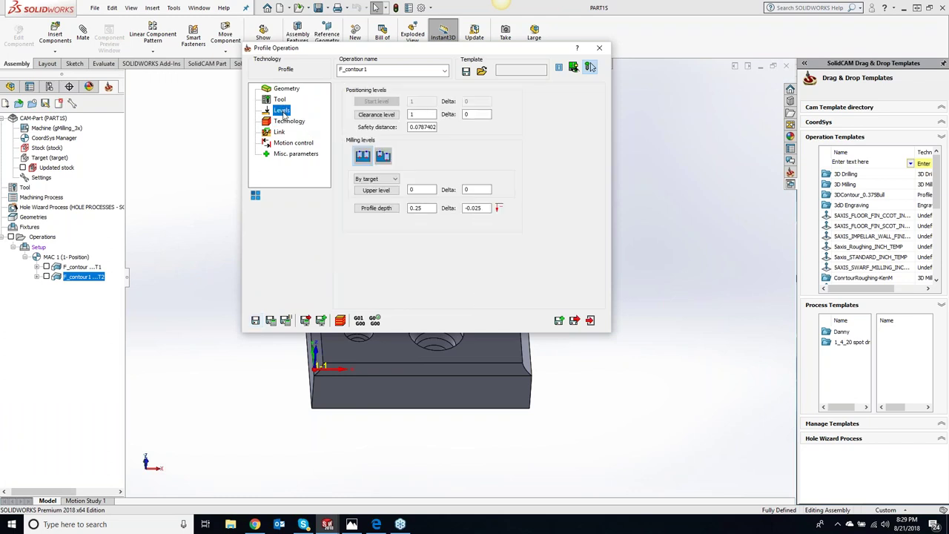
double_click(475, 208)
type("0")
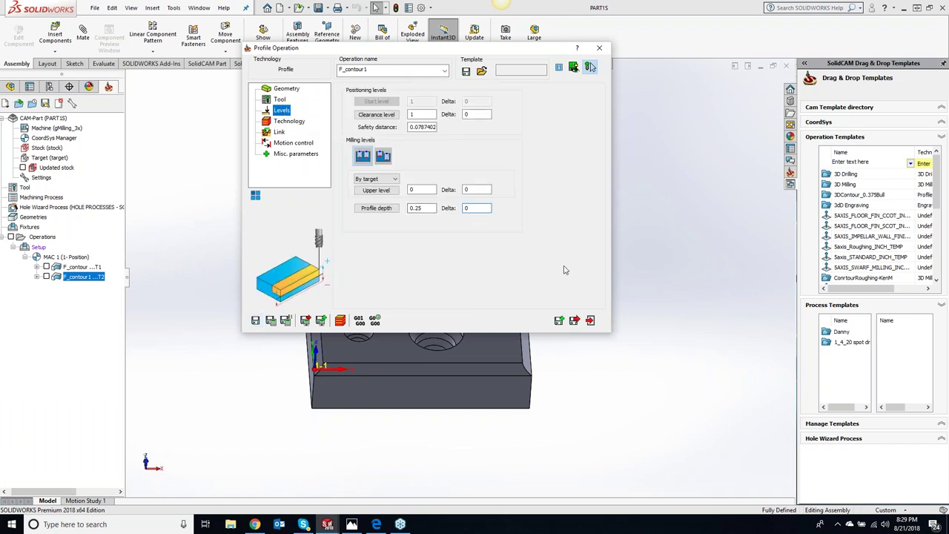
Reset the geometry offset of F_contour1 to 0 for all profile chains
left_click(289, 121)
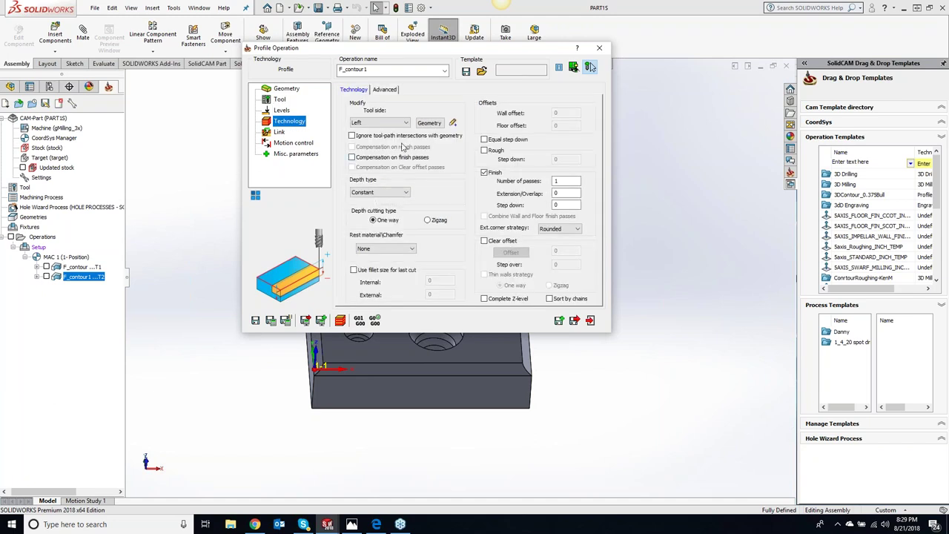
left_click(429, 123)
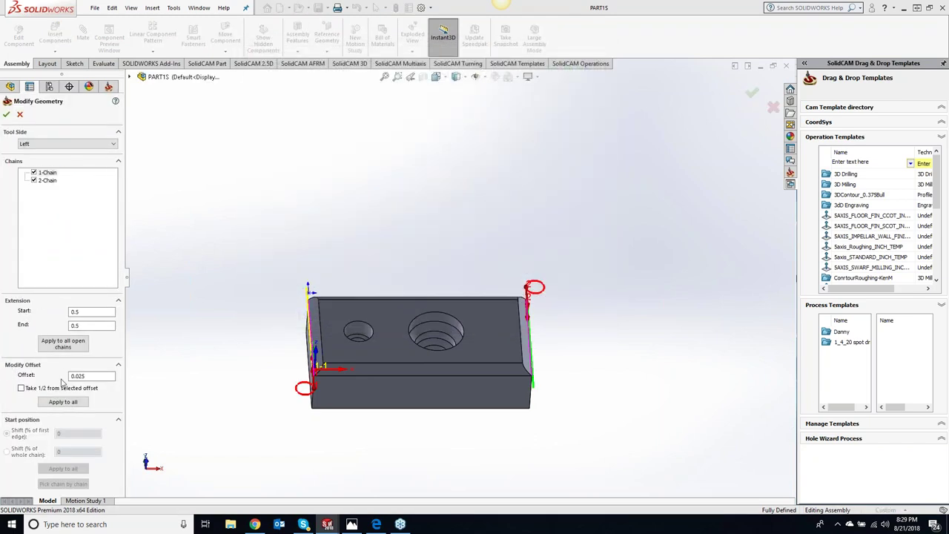
double_click(78, 375)
type("0")
left_click(63, 401)
left_click(6, 114)
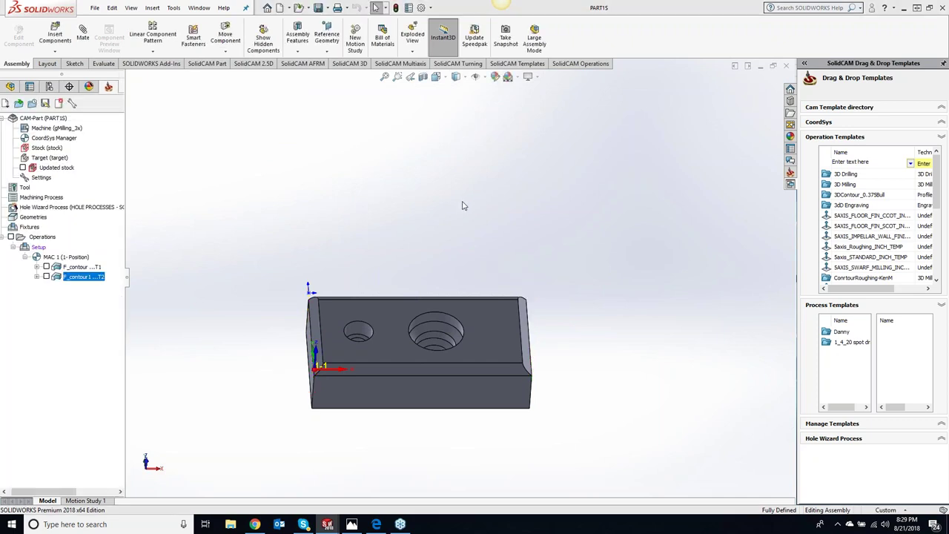
Set the rest material option of F_contour1 to Chamfer with a cutting diameter of 0.75, checking the assigned tool
left_click(385, 248)
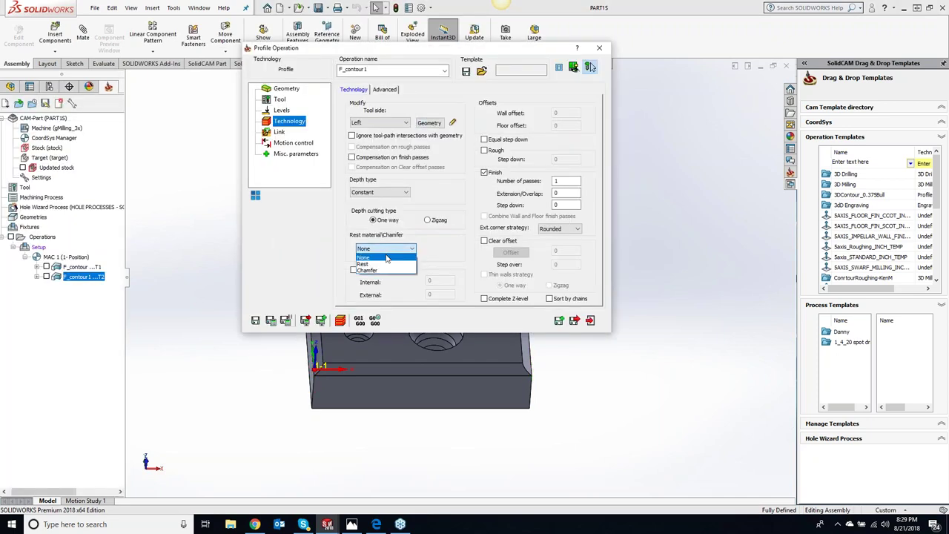
left_click(384, 271)
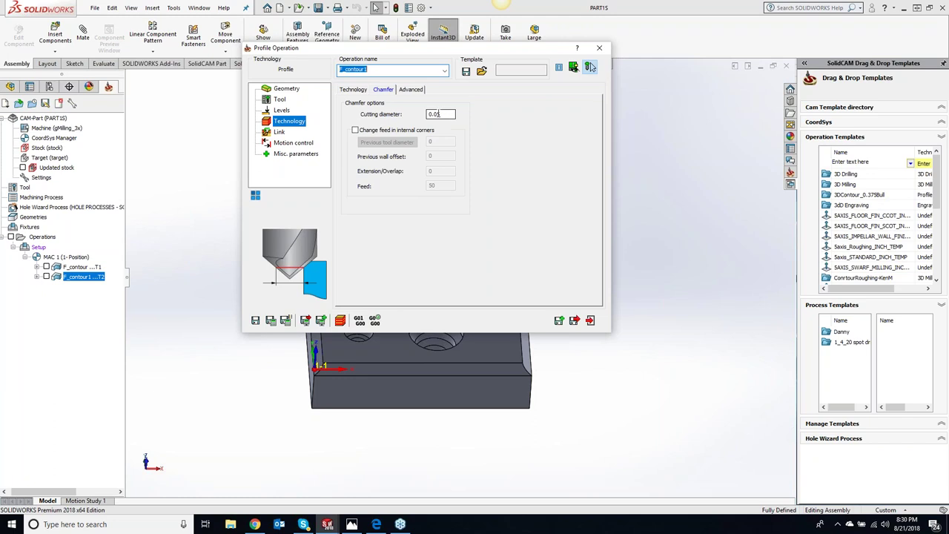
left_click(279, 99)
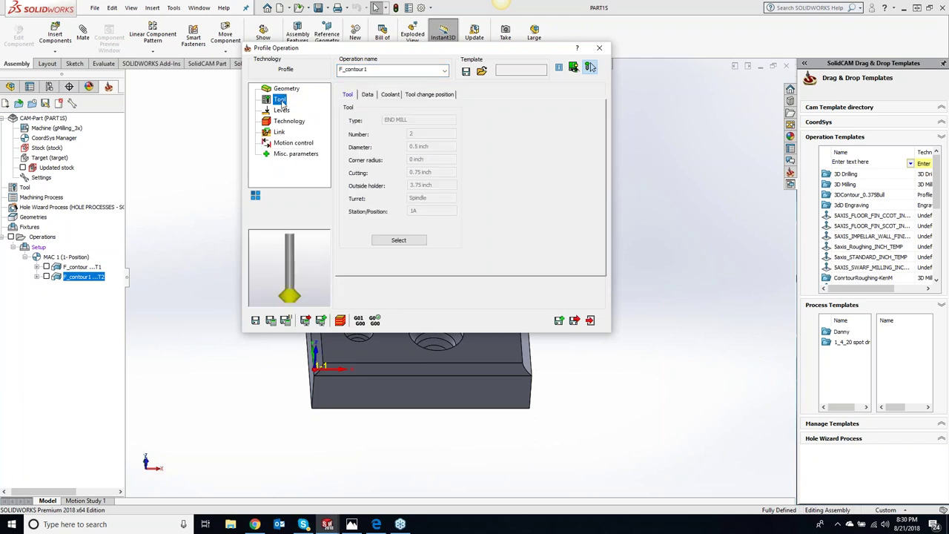
left_click(286, 123)
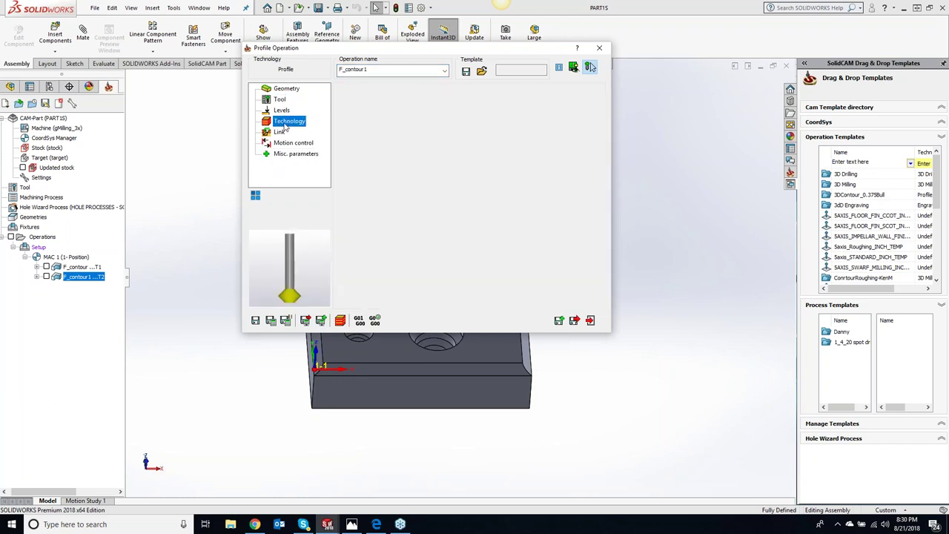
left_click_drag(451, 117, 412, 115)
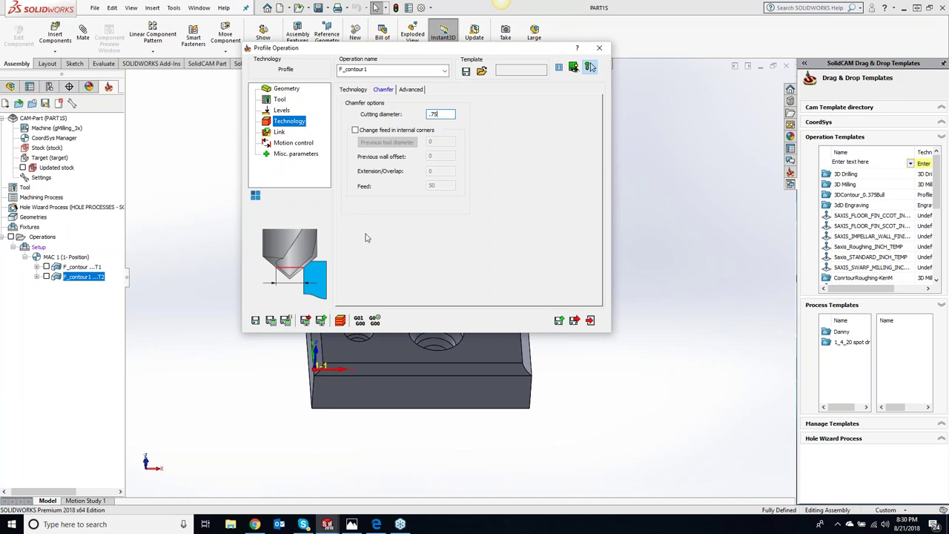
Try to save and calculate the chamfer operation with the end mill assigned, dismissing each message
left_click(278, 321)
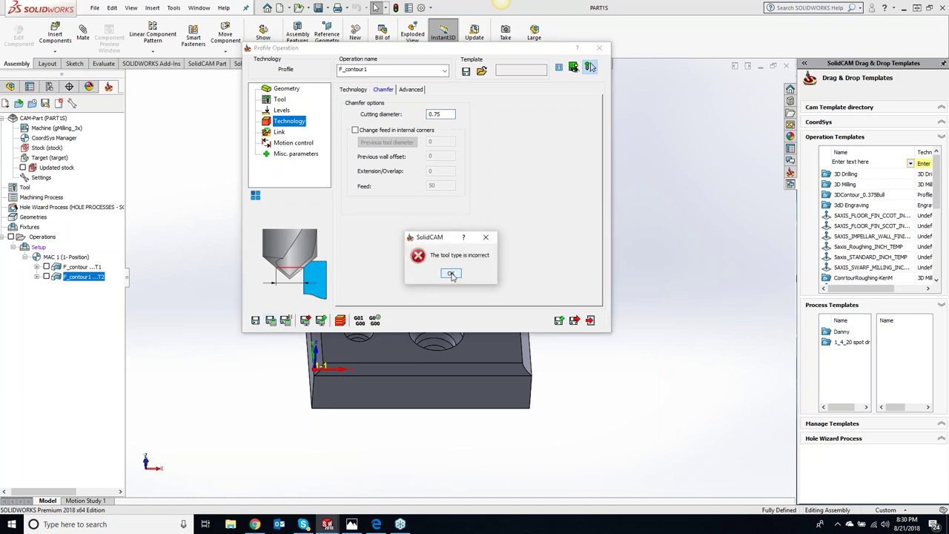
left_click(450, 273)
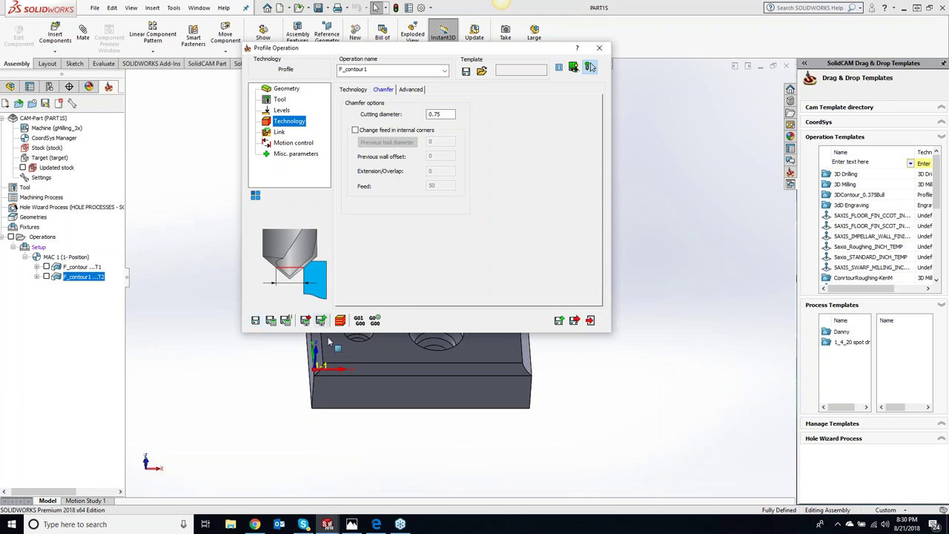
left_click(274, 324)
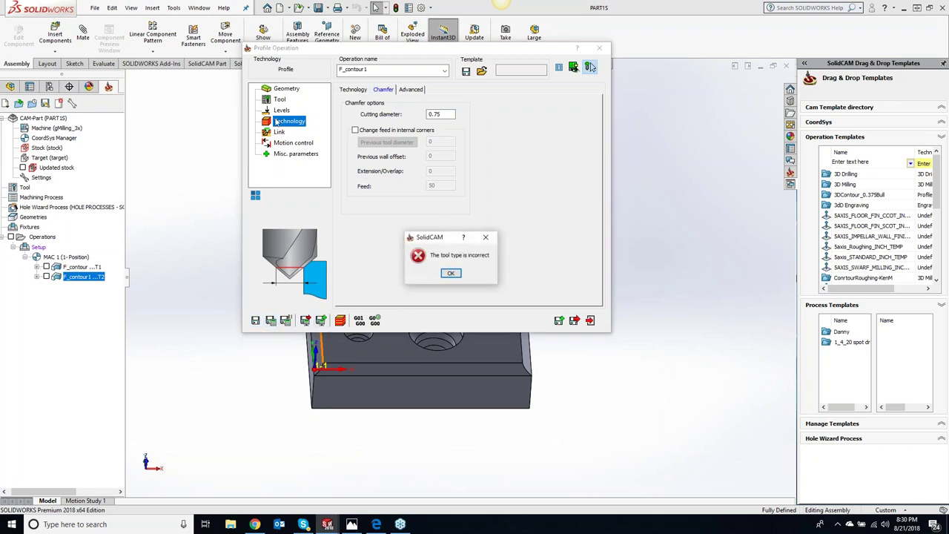
left_click(445, 274)
Add a spot drill to the operation's tool list and set its diameter to 0.5 inch
left_click(280, 102)
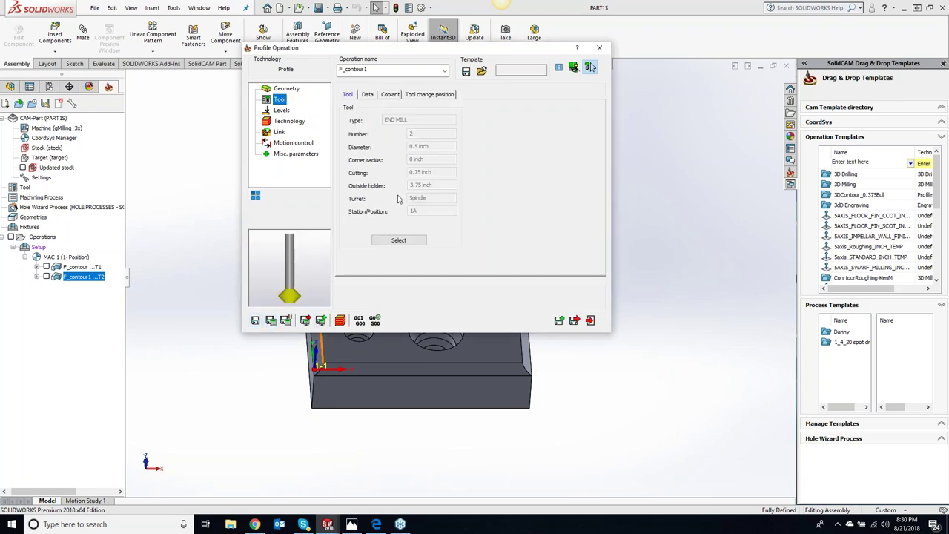
left_click(396, 239)
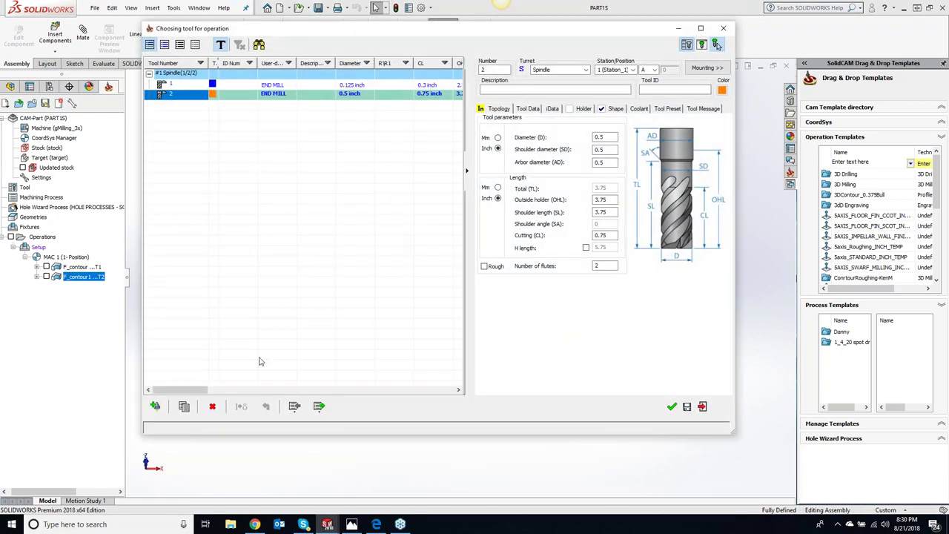
left_click(157, 404)
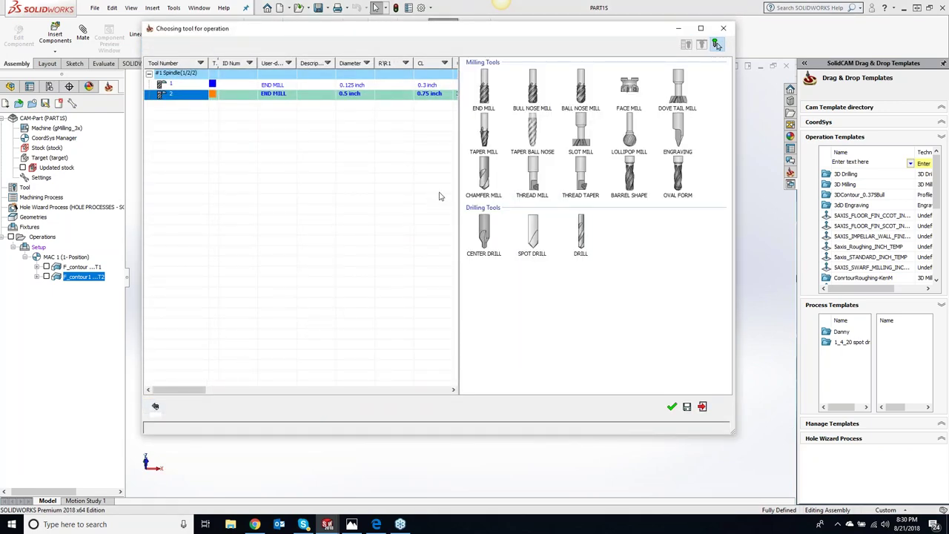
left_click(537, 245)
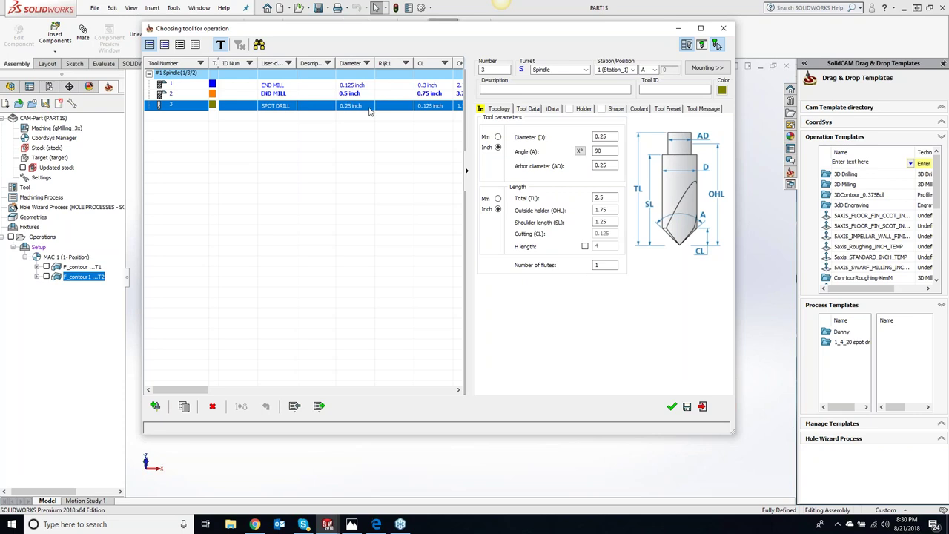
left_click(597, 137)
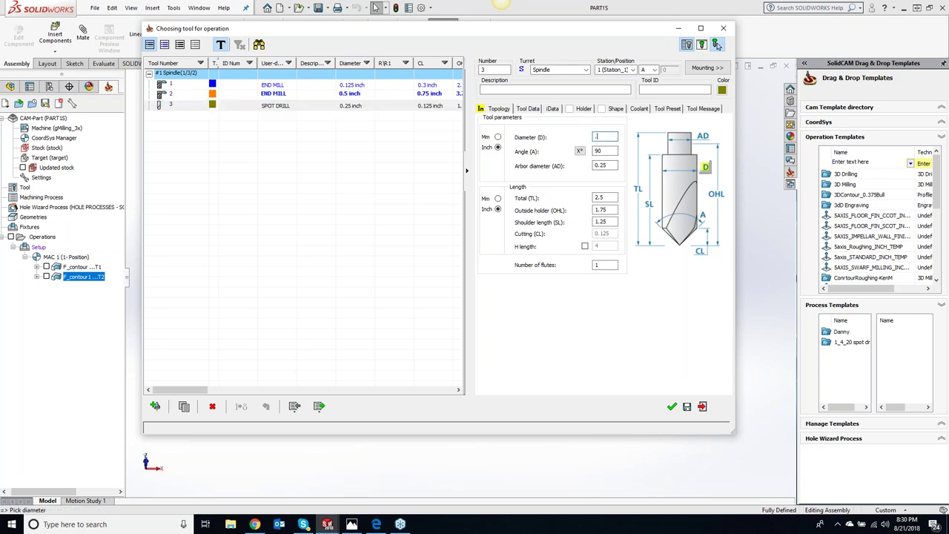
type(".5")
key("Tab")
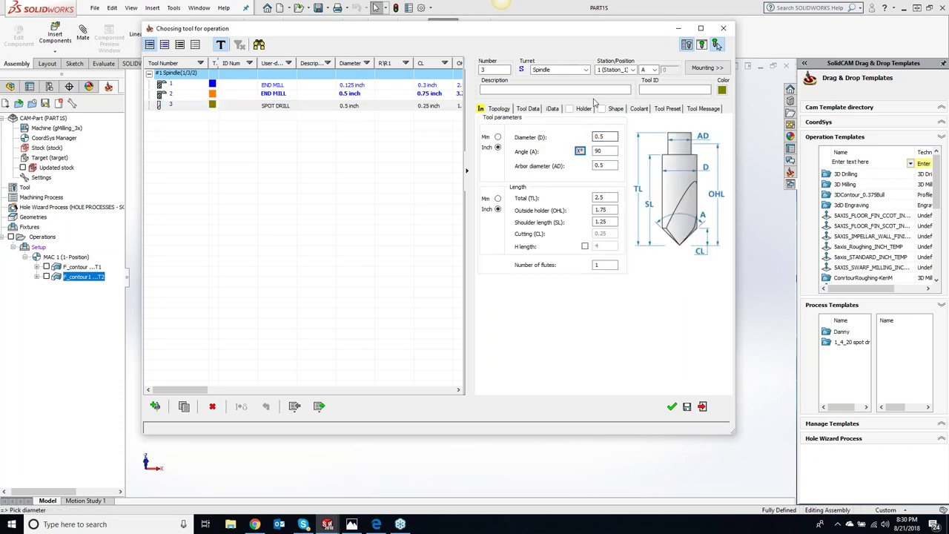
Assign the custom double-cone shape from the Night Class group to the spot drill, select it for F_contour1, and review its tool parameters
left_click(616, 109)
left_click(537, 162)
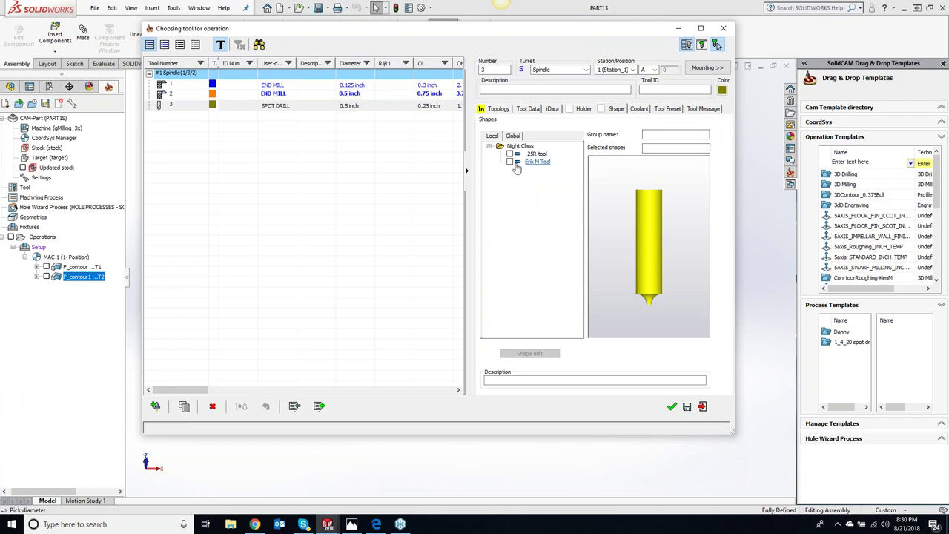
left_click(509, 162)
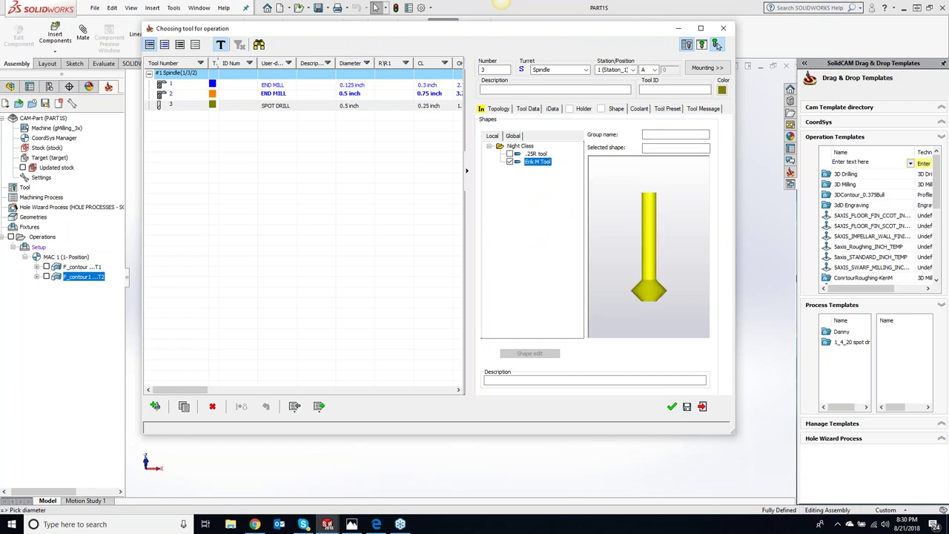
left_click(671, 407)
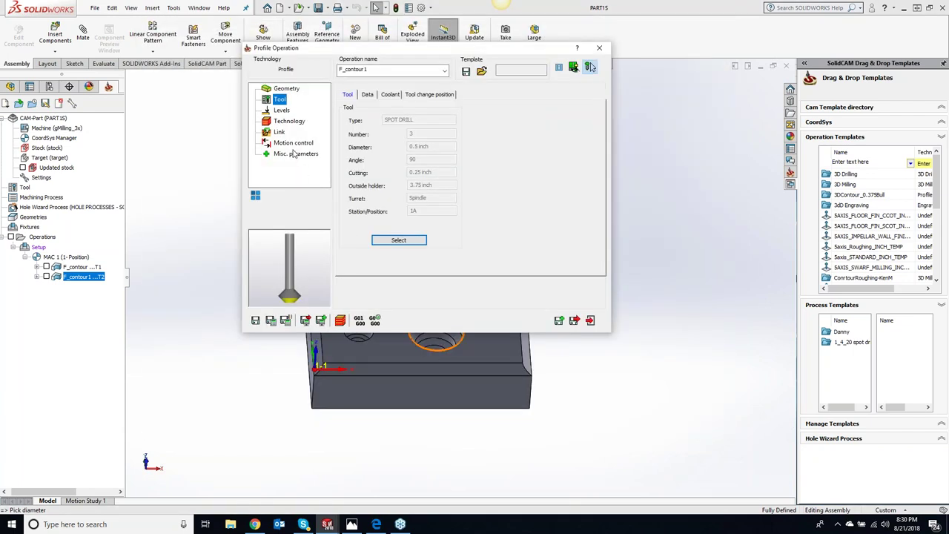
left_click(399, 239)
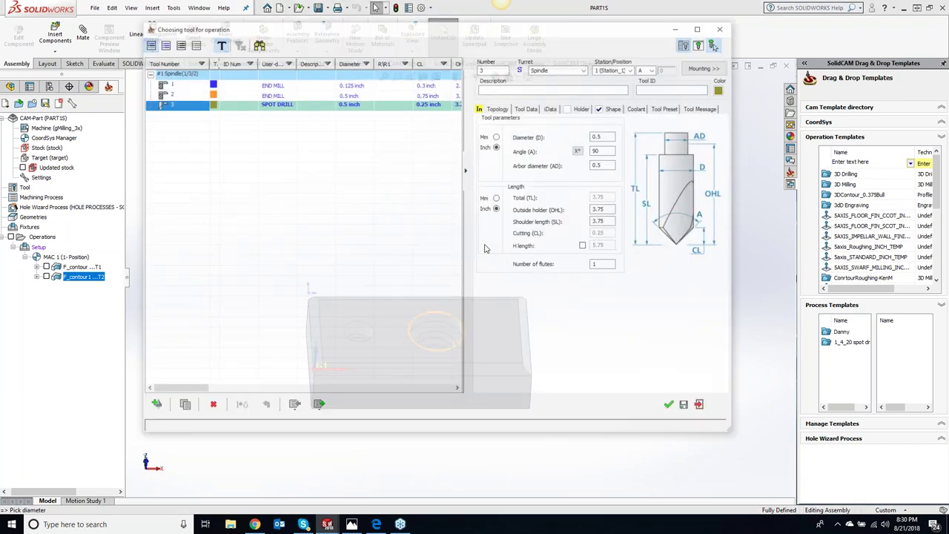
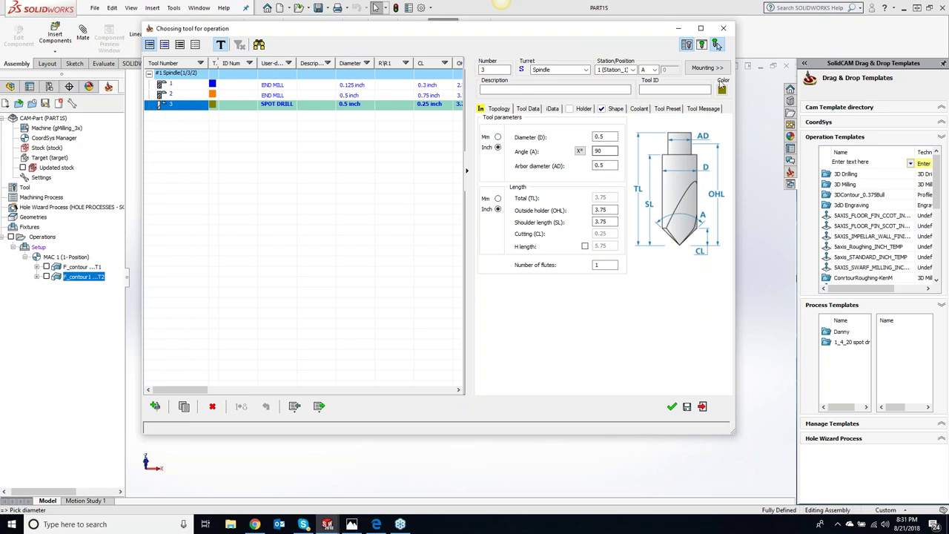
left_click(716, 45)
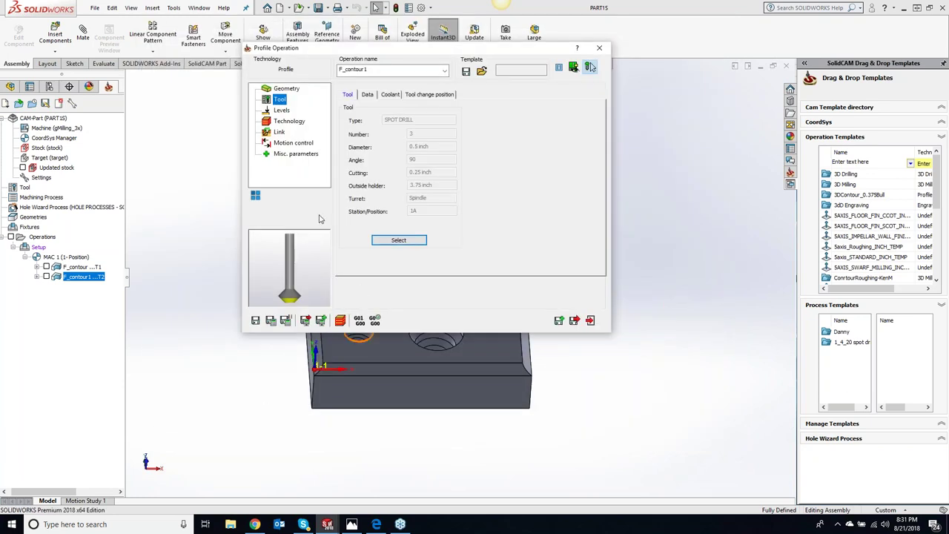
Set the chamfer cutting diameter of F_contour1 to 0.5, and save and calculate the operation
left_click(281, 112)
left_click(287, 121)
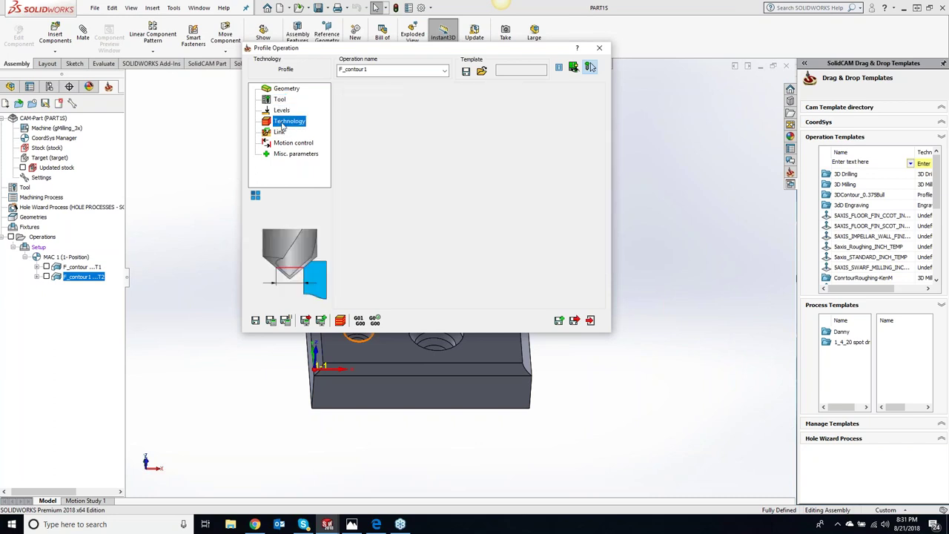
left_click(441, 113)
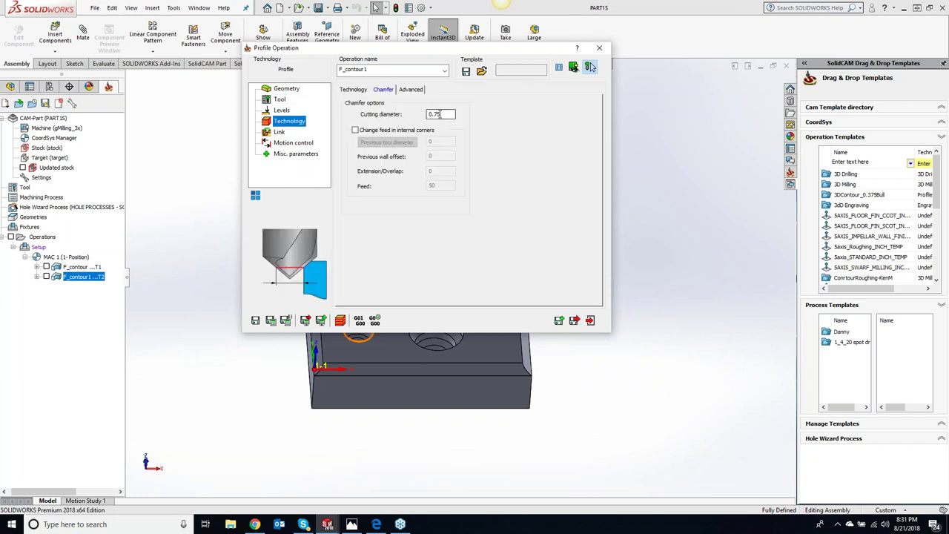
type(".")
left_click(271, 320)
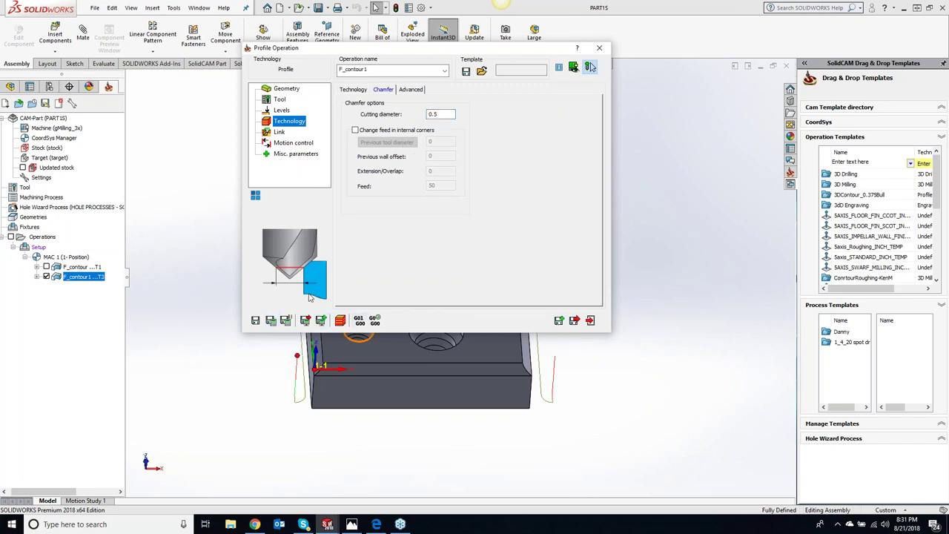
Reassign tool 2, the 0.5 inch end mill with the custom shape, to F_contour1 and try to save the chamfer operation
left_click(280, 99)
left_click(398, 243)
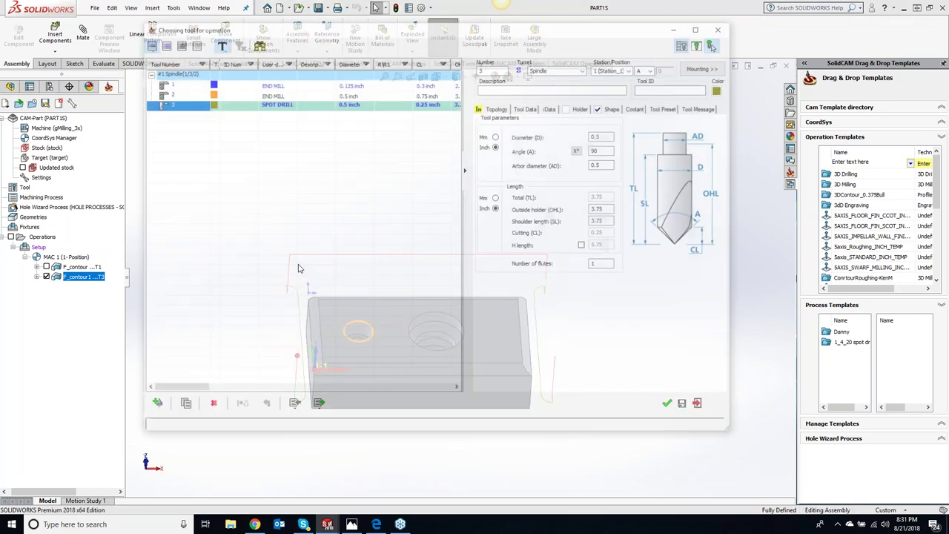
left_click(156, 405)
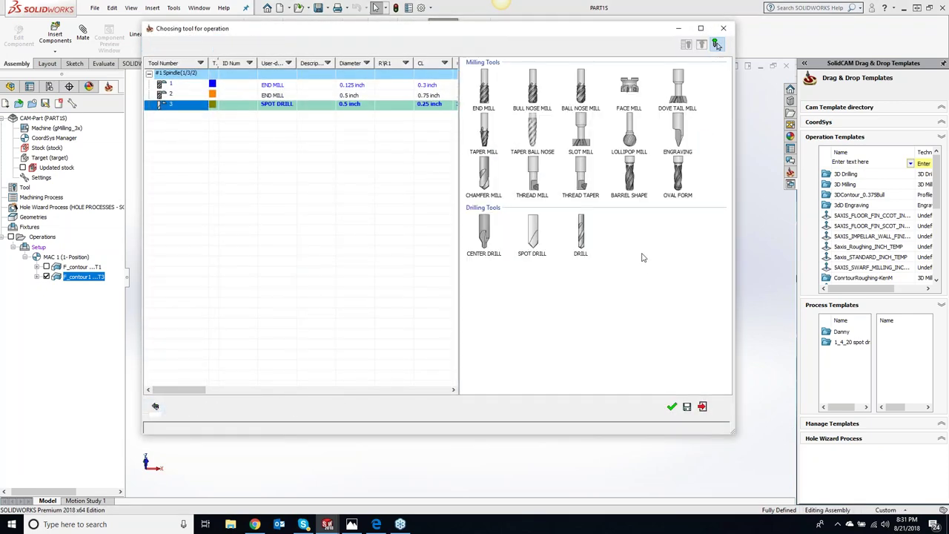
left_click(155, 406)
left_click(236, 97)
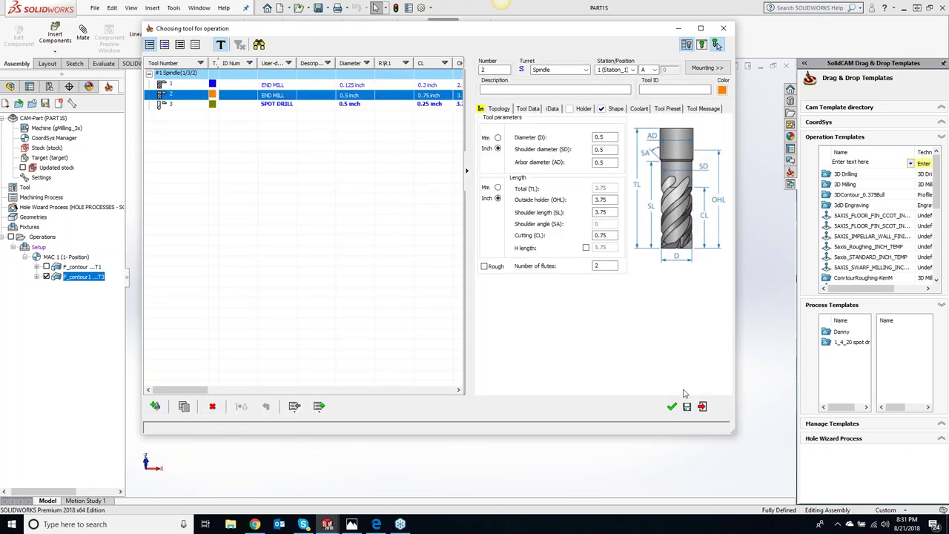
left_click(672, 407)
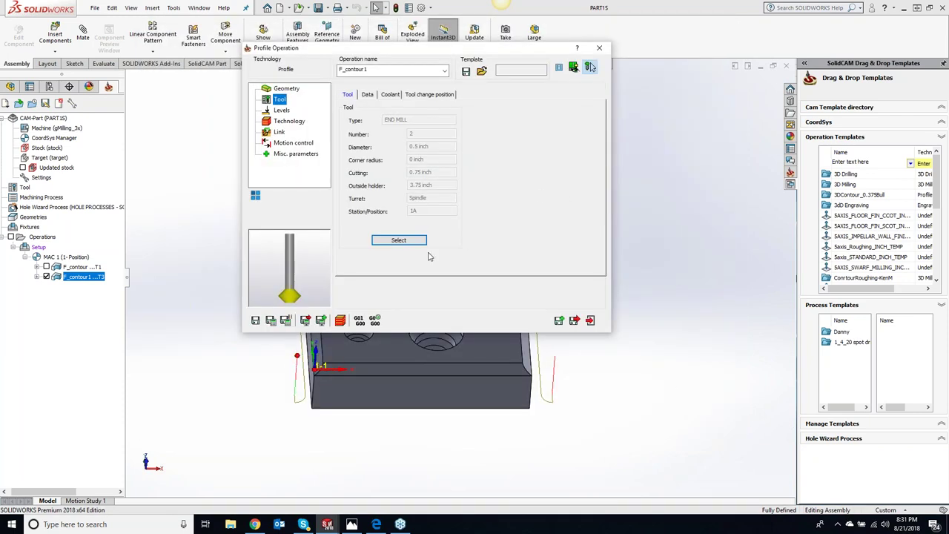
left_click(591, 67)
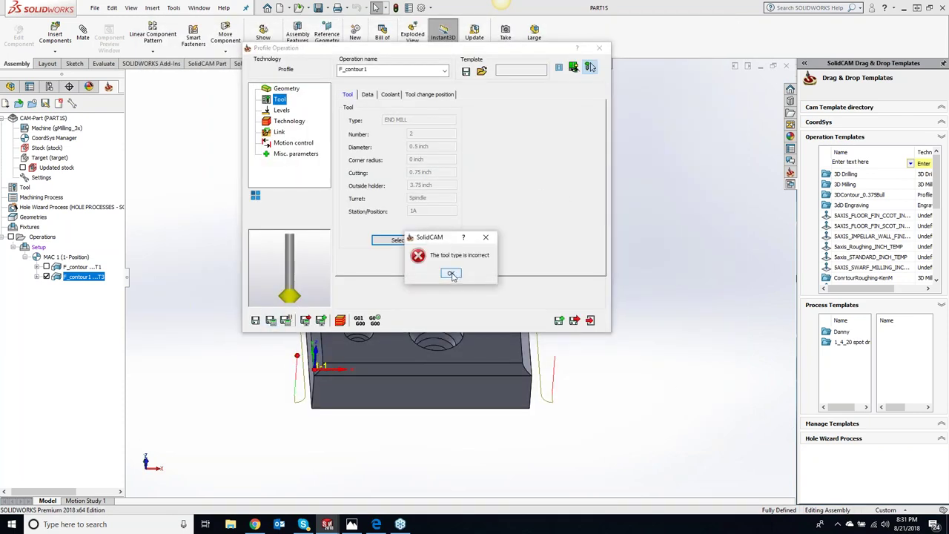
left_click(452, 273)
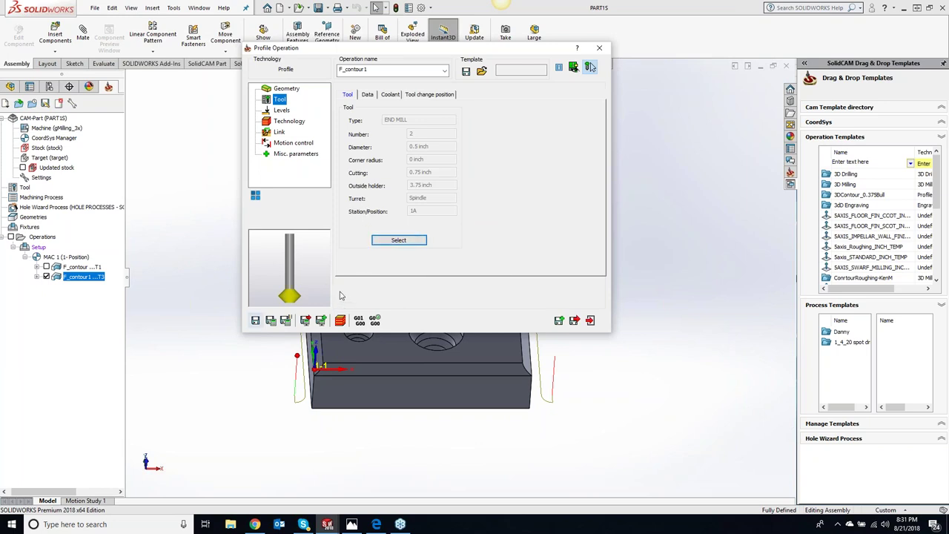
Add a taper mill to the operation's tool list with a 0.5 inch tip diameter and a 0.75 inch diameter
left_click(296, 122)
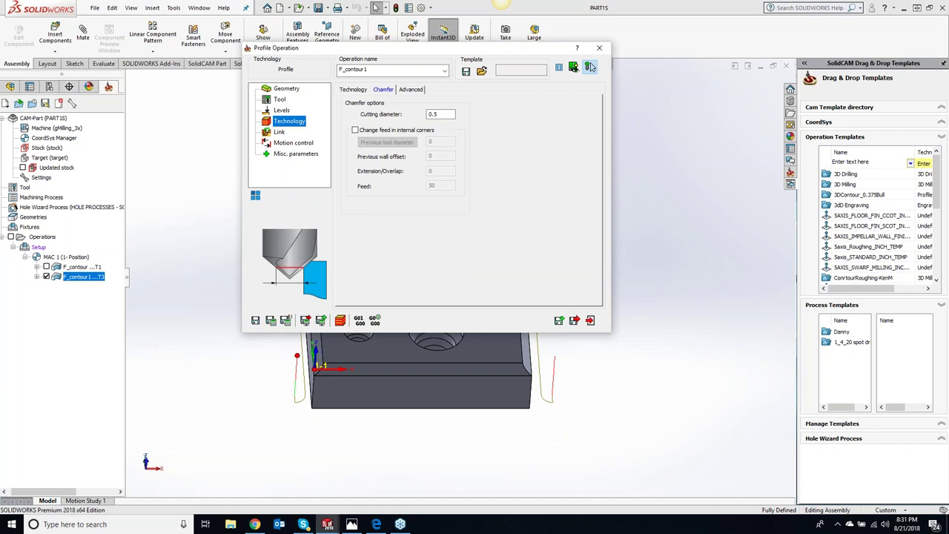
left_click(280, 100)
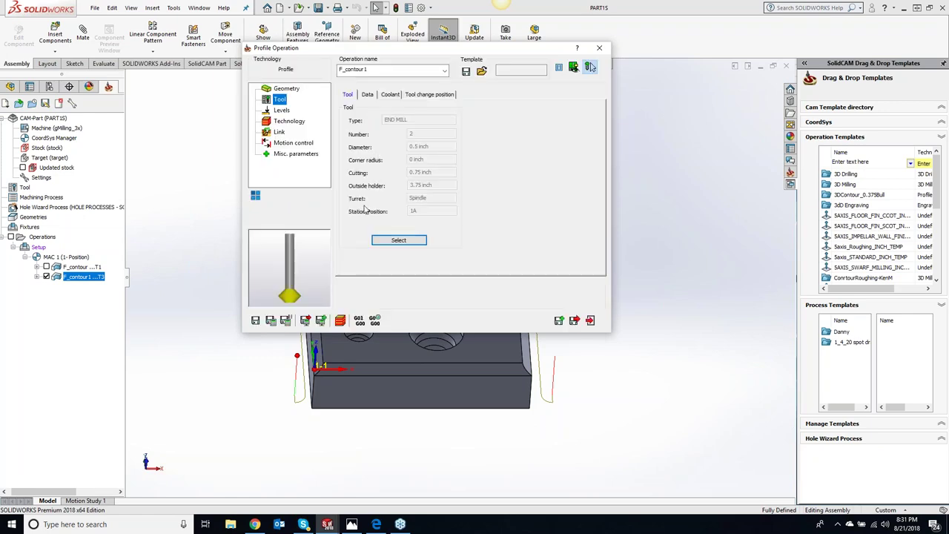
left_click(395, 245)
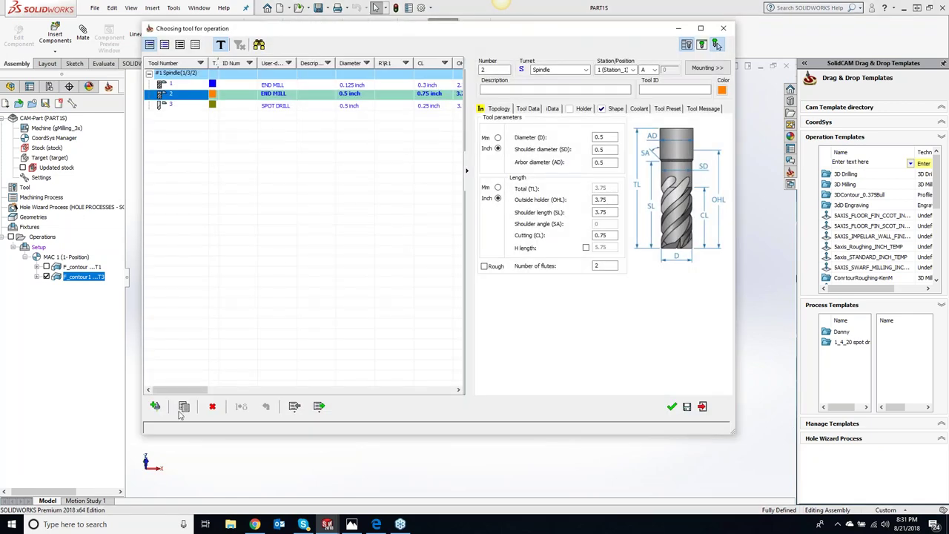
left_click(157, 407)
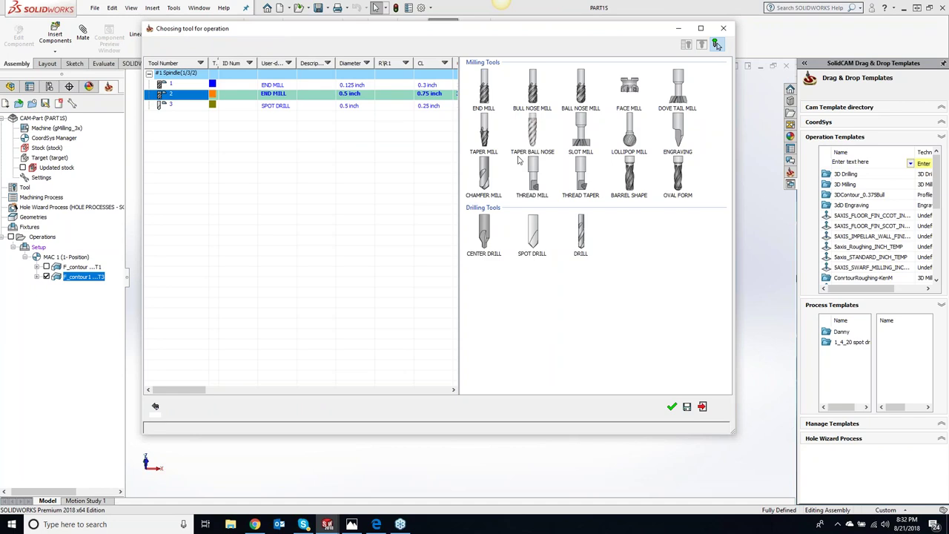
left_click(497, 139)
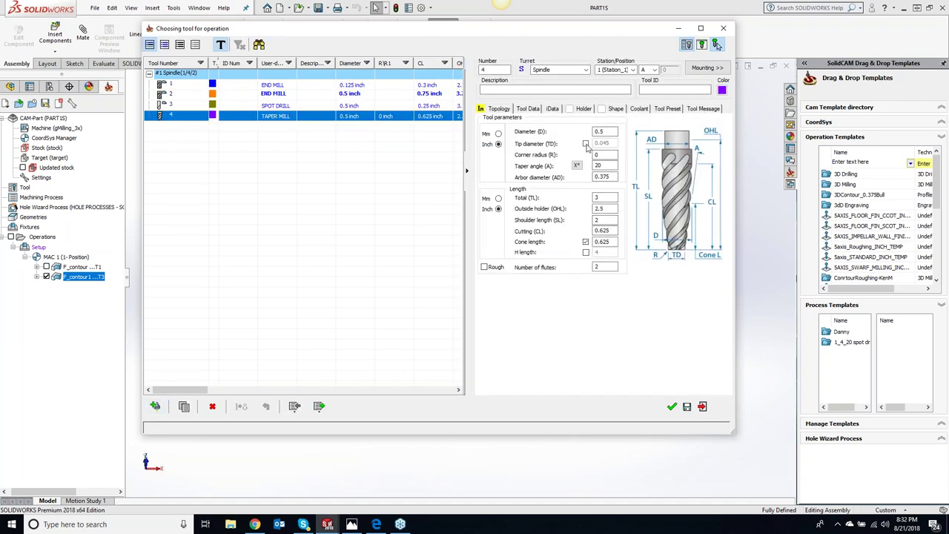
left_click(585, 143)
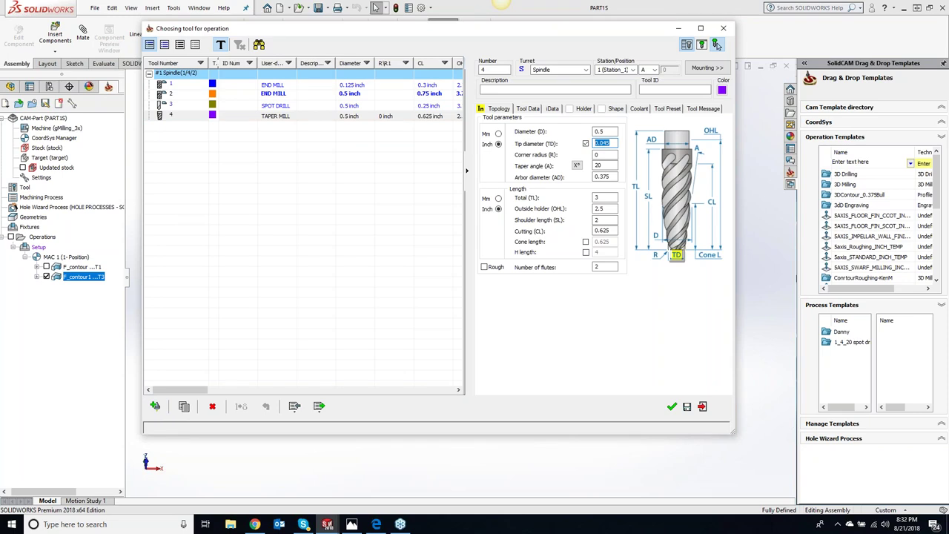
key("BackSpace")
key("Return")
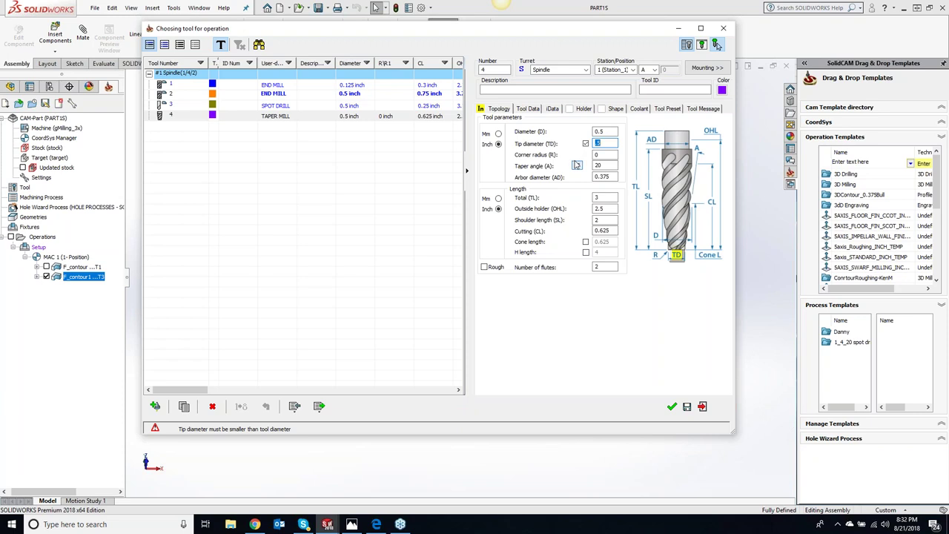
key("shift+Tab")
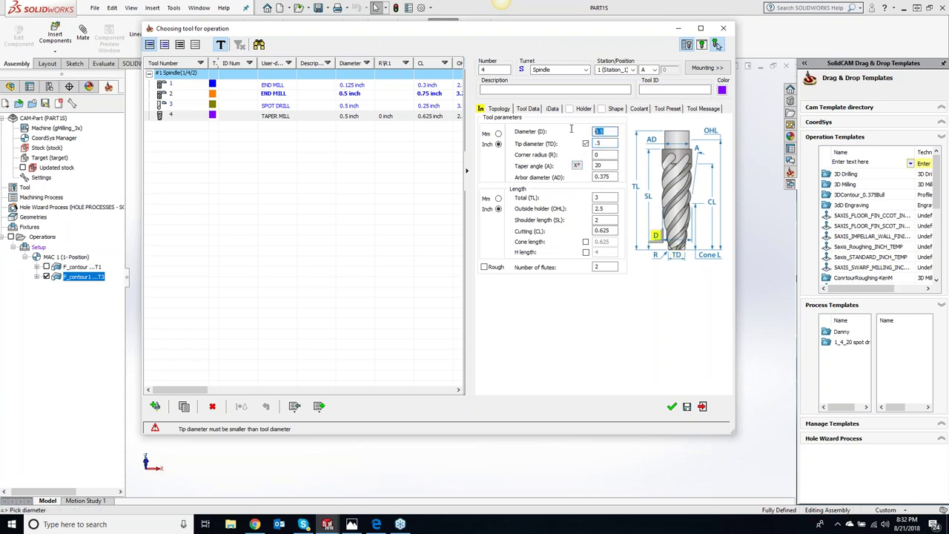
type(".75")
key("Return")
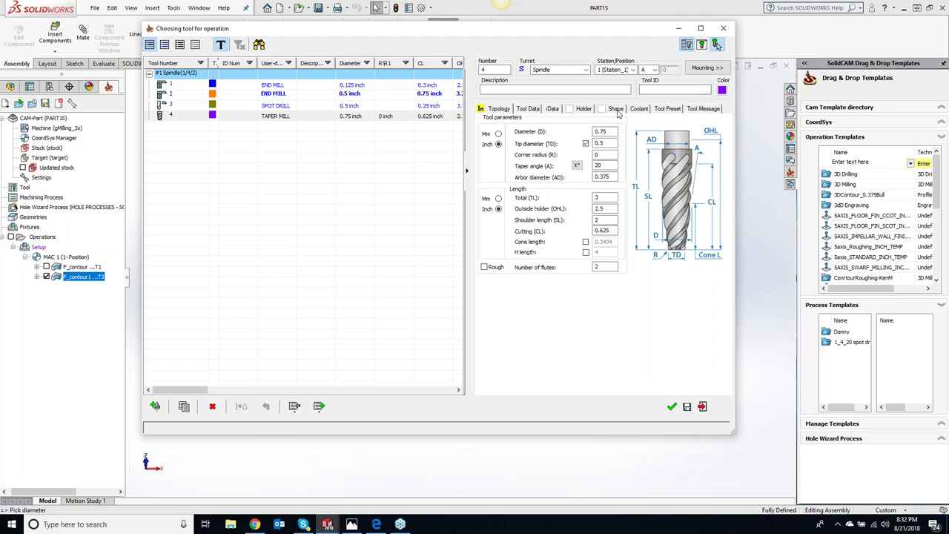
Assign the custom double-cone shape from the Night Class group to the taper mill, and save and calculate F_contour1 with this tool
left_click(616, 109)
left_click(509, 161)
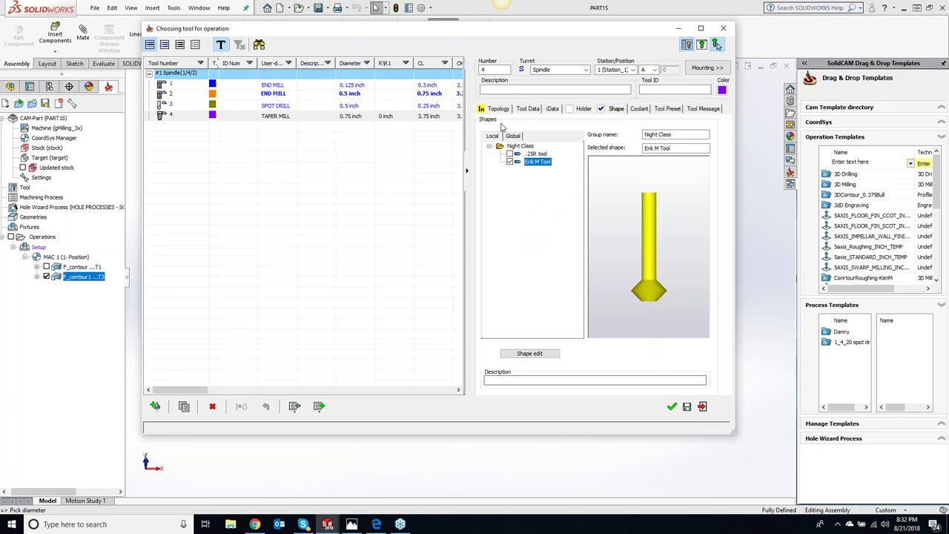
left_click(715, 45)
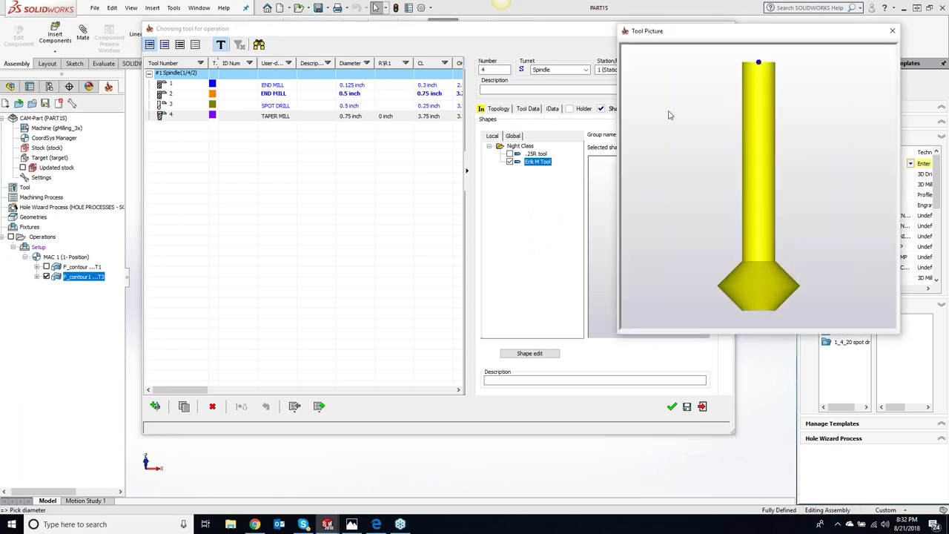
left_click(671, 406)
left_click(302, 319)
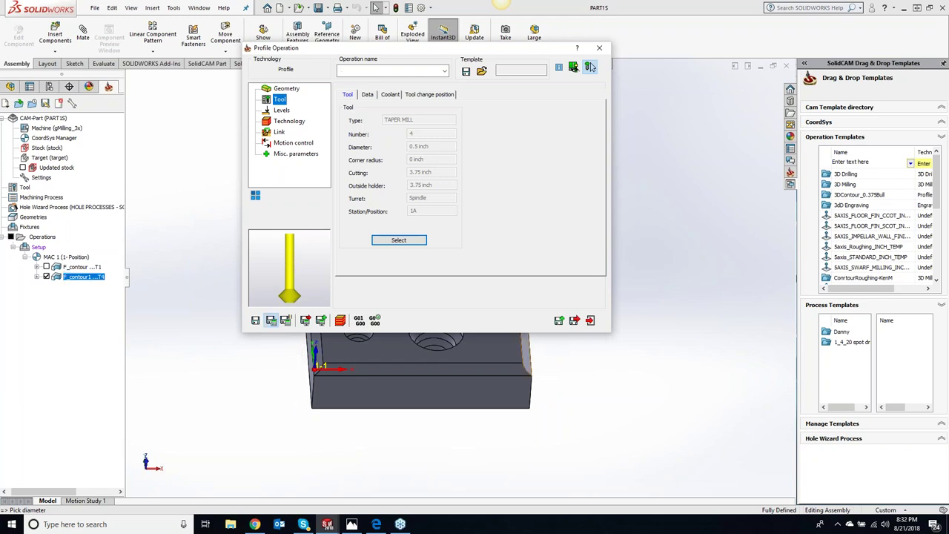
left_click(291, 121)
Simulate F_contour1 step by step in SolidVerify and examine how the double-cone tool chamfers both side edges of the block
left_click(340, 319)
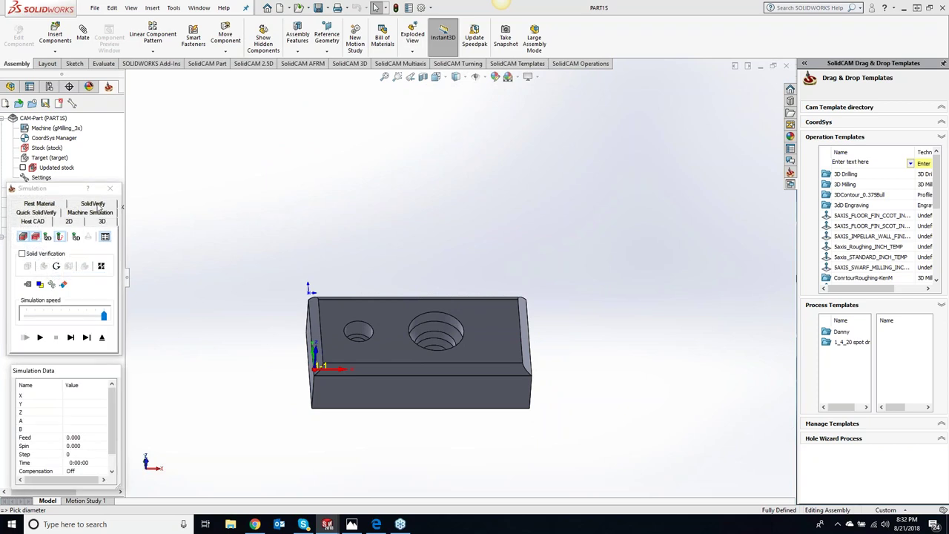
left_click(97, 204)
left_click(72, 337)
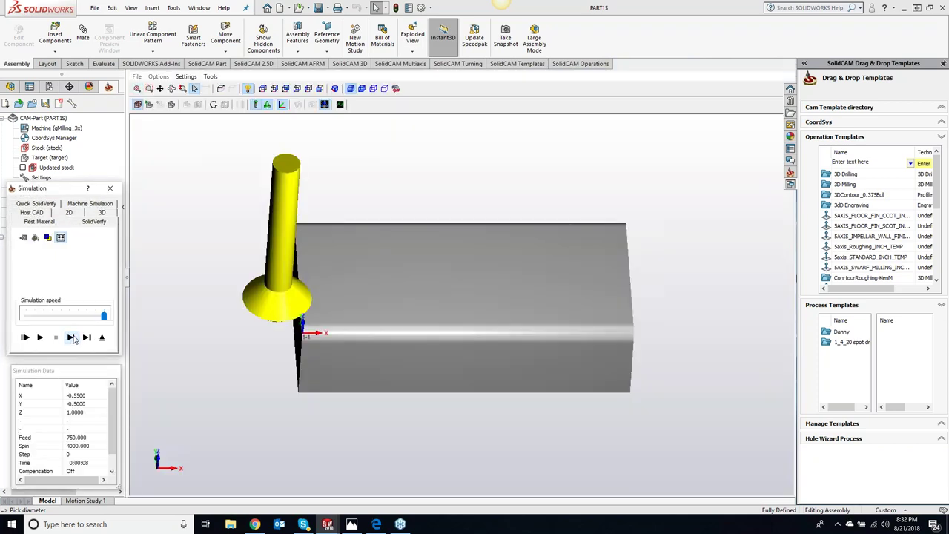
left_click(74, 337)
left_click(74, 337)
left_click(74, 337)
left_click(74, 337)
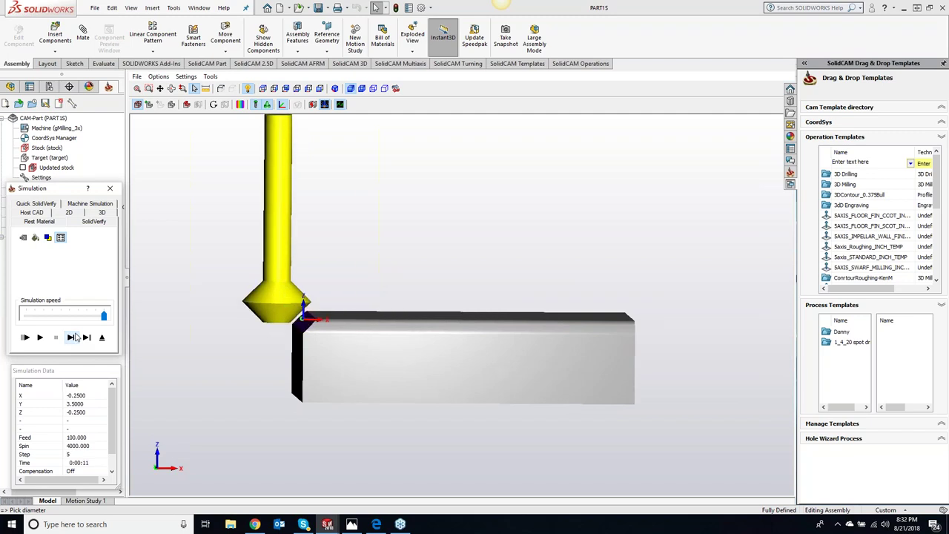
left_click(74, 337)
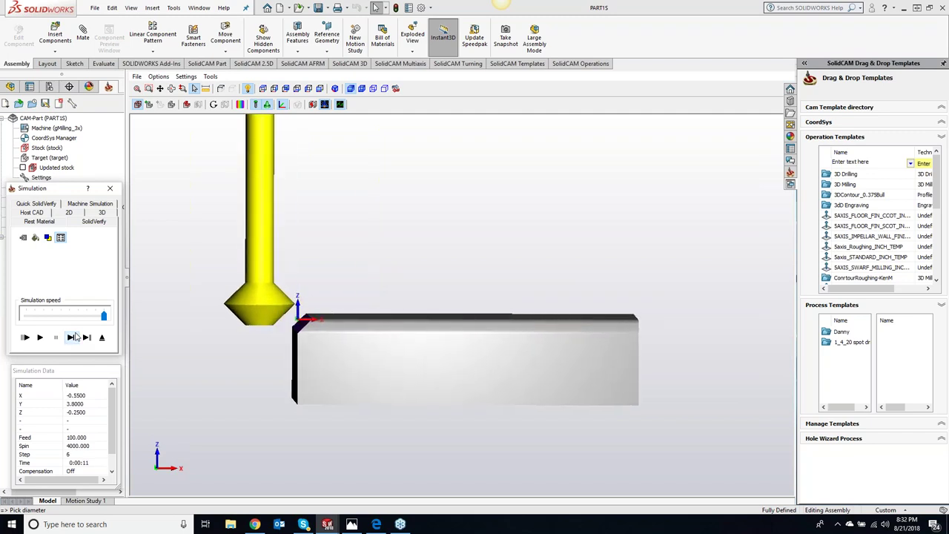
left_click(74, 338)
left_click(74, 337)
left_click(74, 338)
left_click(74, 337)
left_click(74, 337)
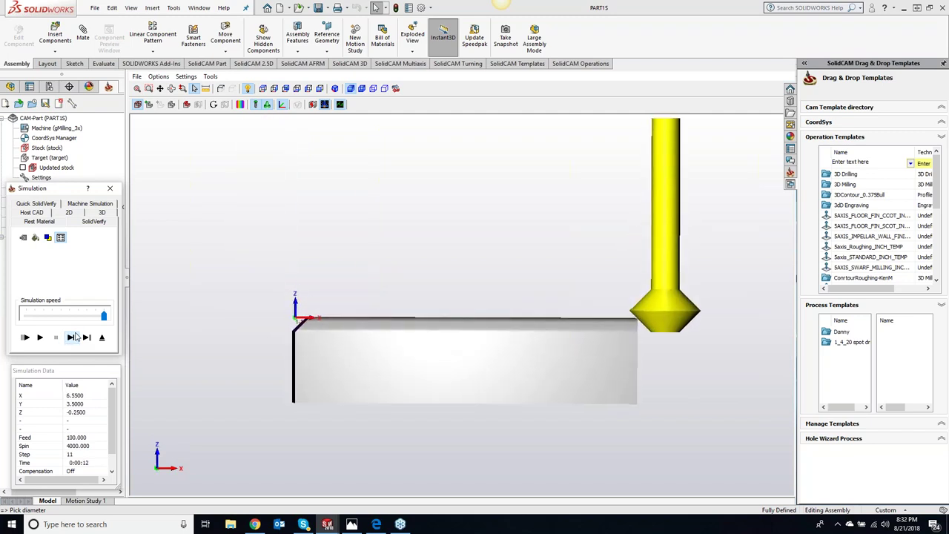
left_click(74, 337)
left_click(74, 337)
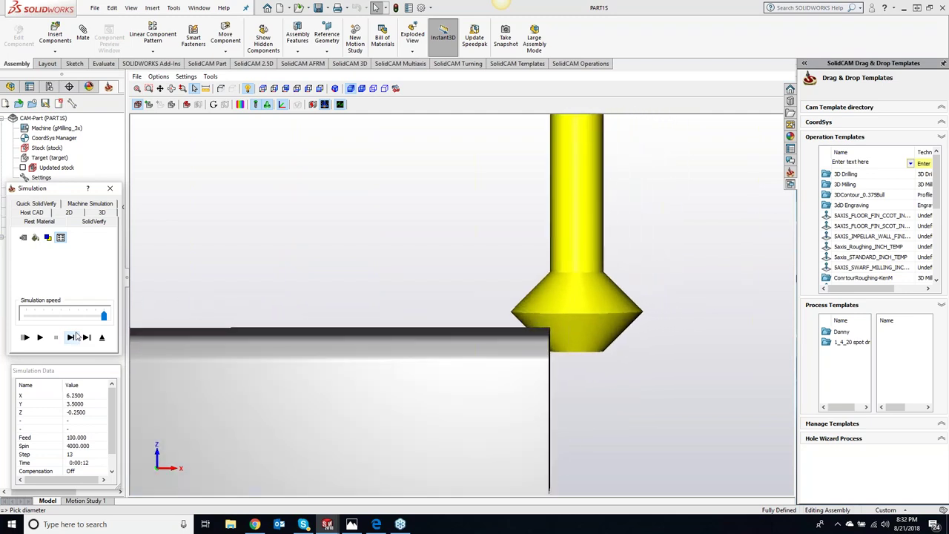
left_click(74, 337)
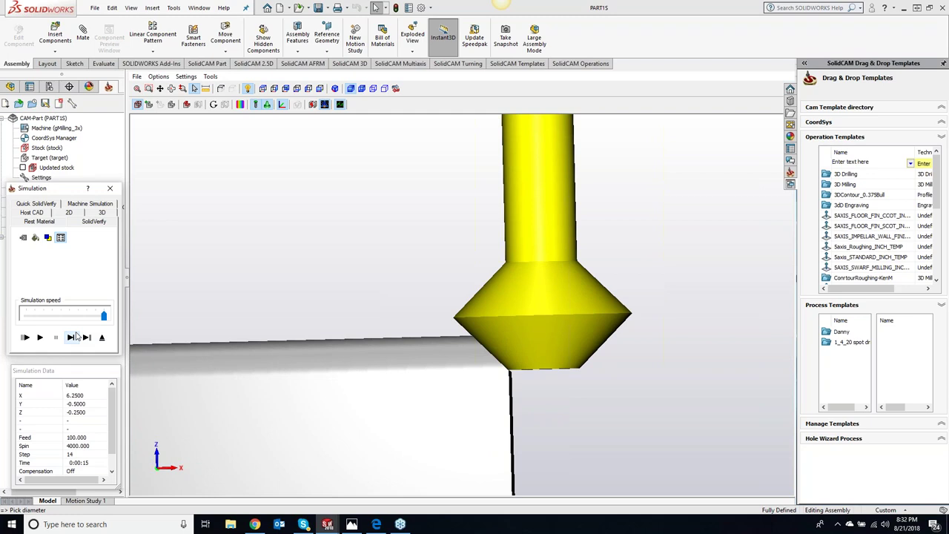
left_click(72, 337)
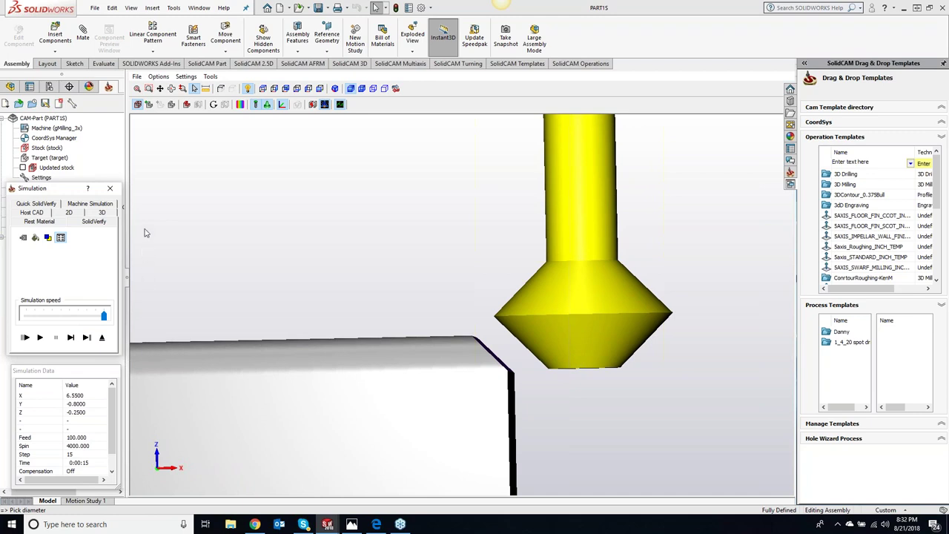
left_click(109, 188)
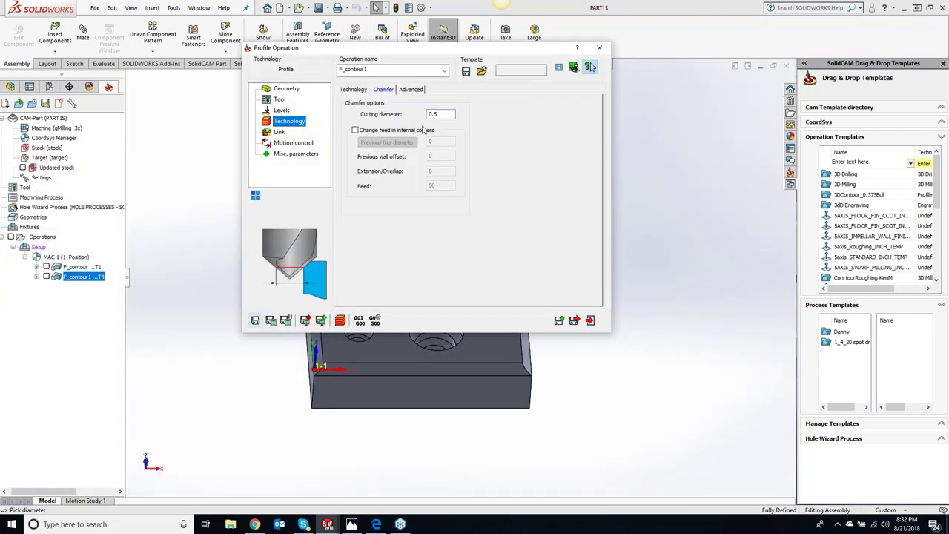
Set the chamfer cutting diameter of F_contour1 to 0.7, and save and calculate the operation
double_click(438, 115)
type("7")
left_click(271, 321)
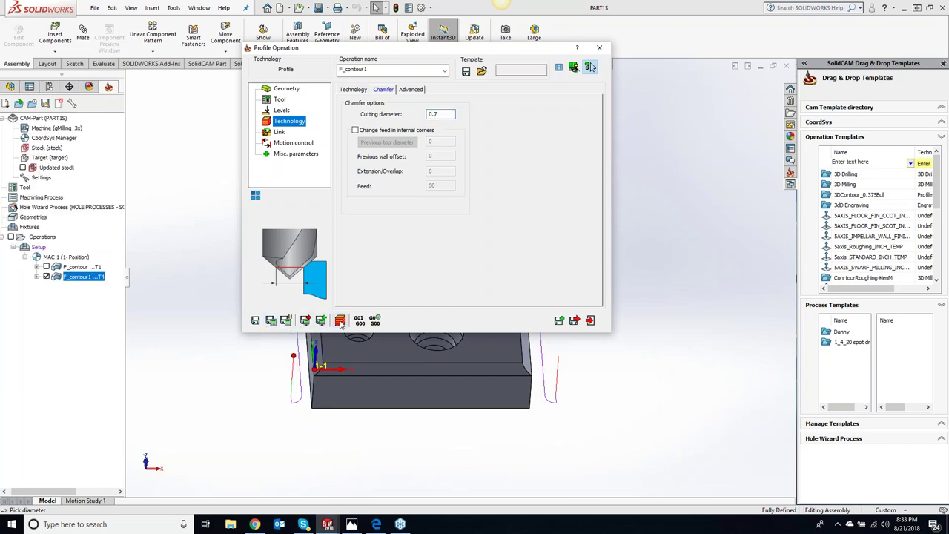
Step through the 0.7 cutting diameter toolpath in SolidVerify from the front and examine the profile cut into the block's edge
left_click(340, 320)
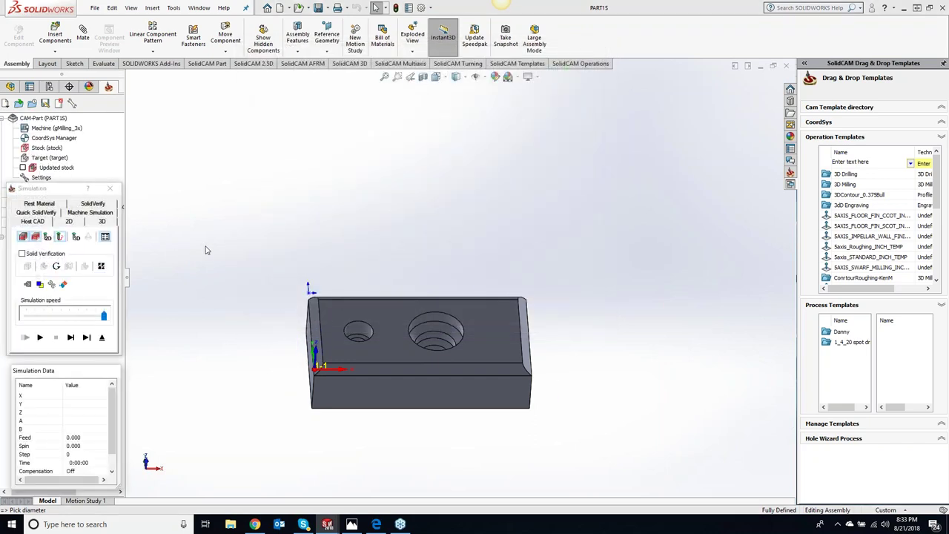
left_click(92, 204)
left_click(71, 337)
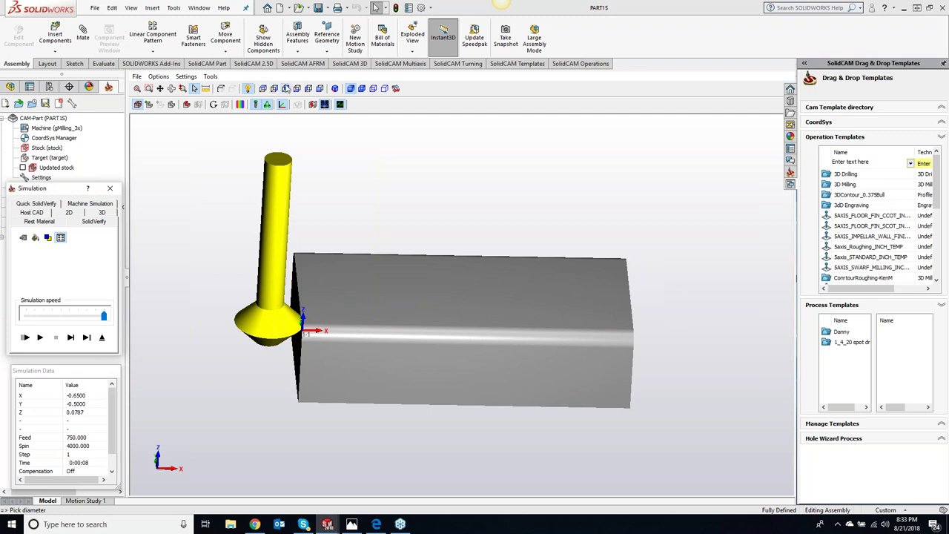
left_click(286, 88)
scroll(461, 374, "up", 3)
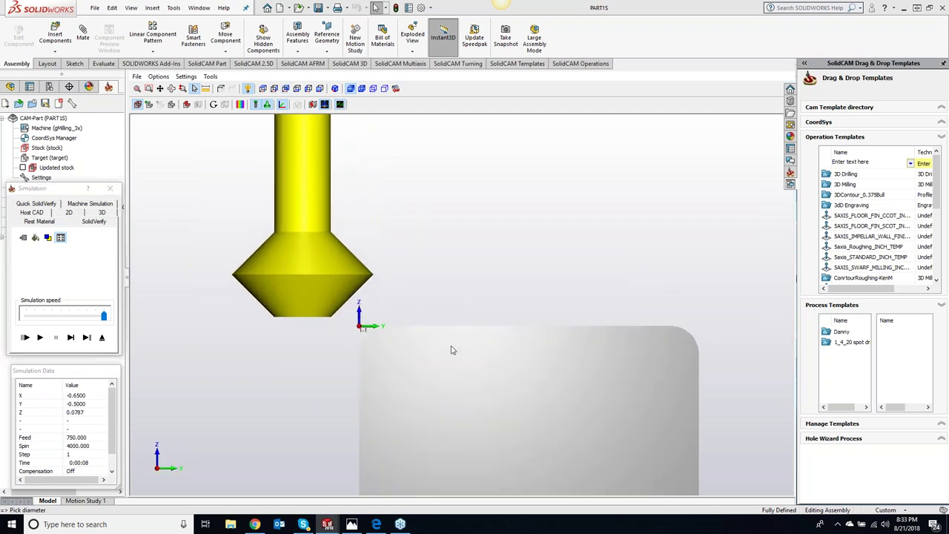
scroll(452, 350, "up", 1)
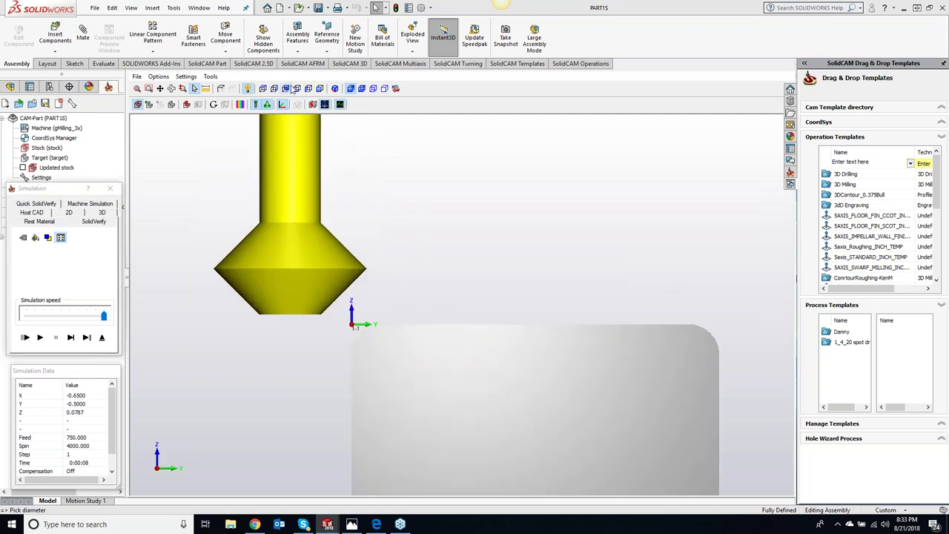
left_click(287, 88)
left_click(274, 88)
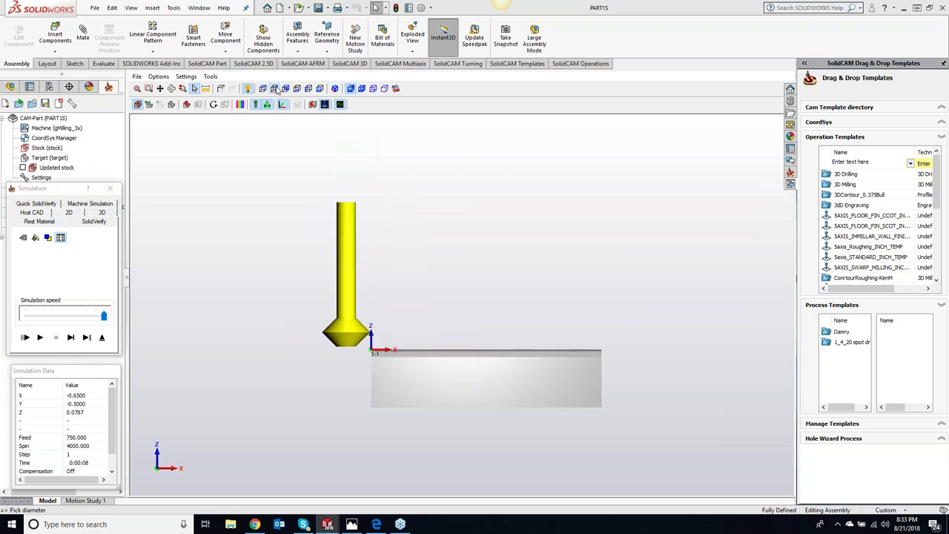
left_click(72, 338)
left_click(72, 338)
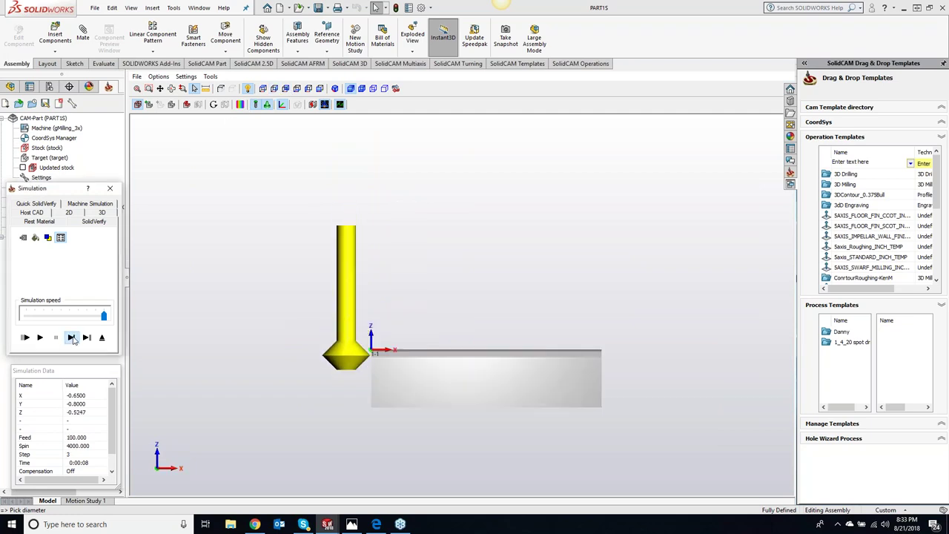
left_click(71, 338)
left_click(72, 338)
left_click(72, 338)
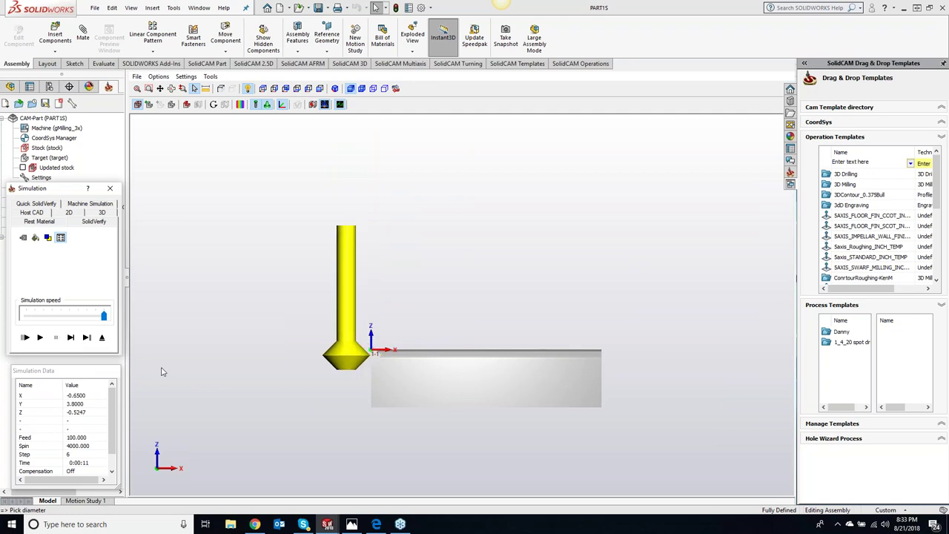
scroll(380, 360, "up", 5)
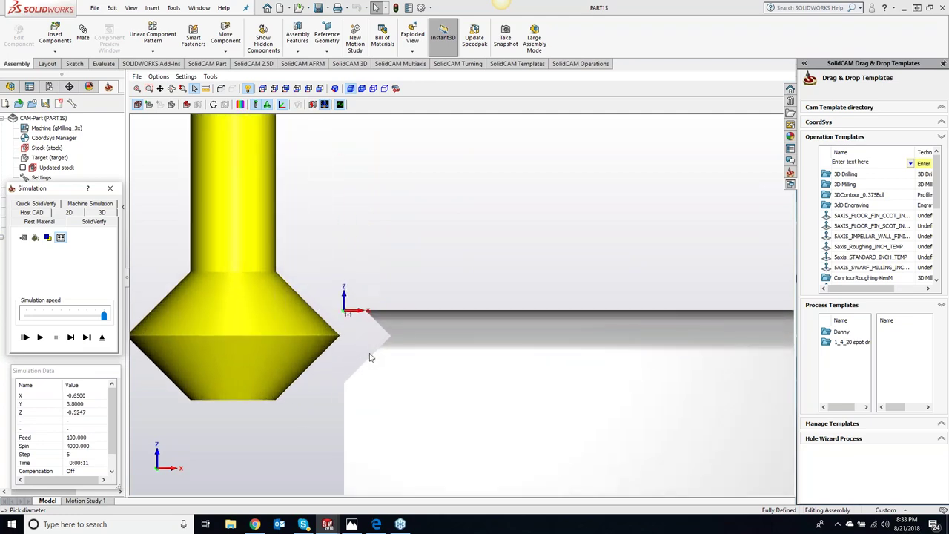
left_click(110, 188)
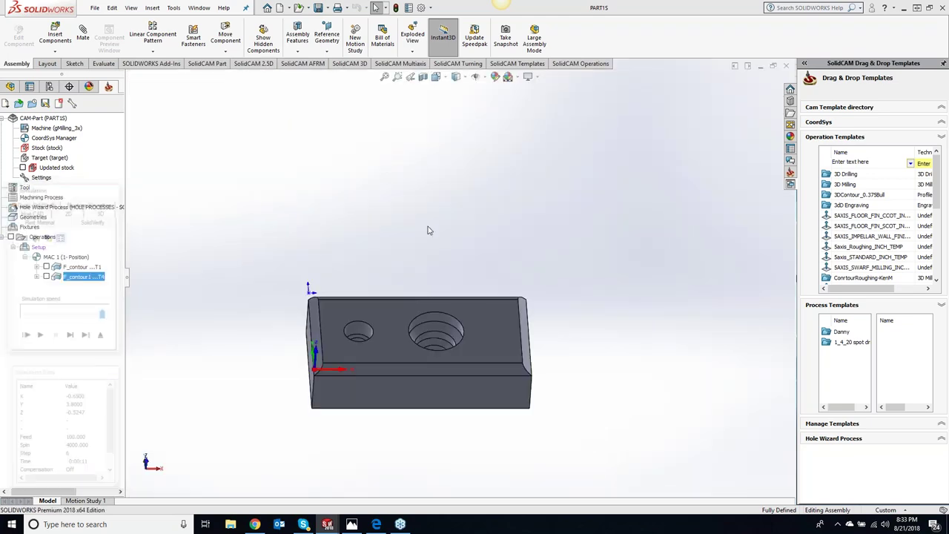
Set the chamfer cutting diameter of F_contour1 to 0.525, and save and calculate the operation
left_click(441, 114)
type("0.6")
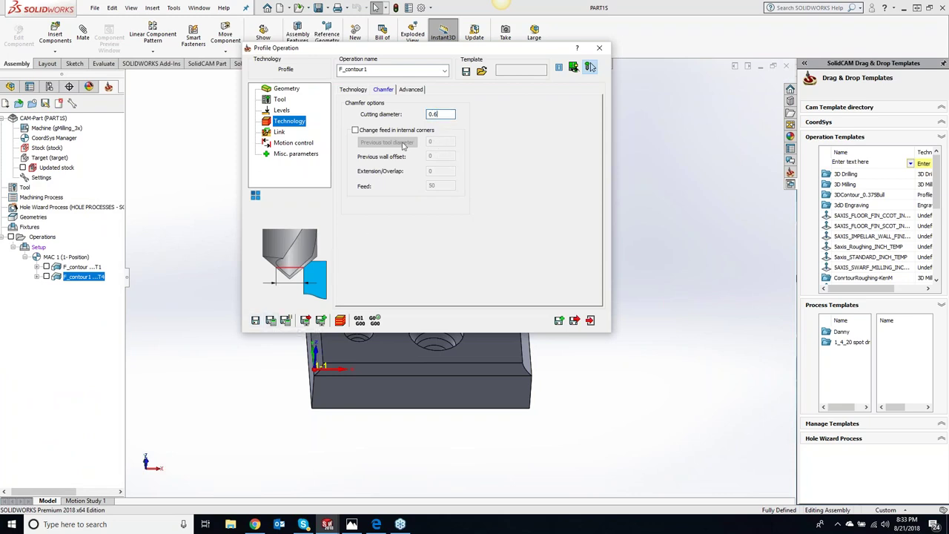
left_click_drag(432, 115, 486, 115)
type("525")
left_click(271, 320)
Step through the 0.525 cutting diameter toolpath in SolidVerify from the front and examine the tool's contact with the first edge
left_click(341, 319)
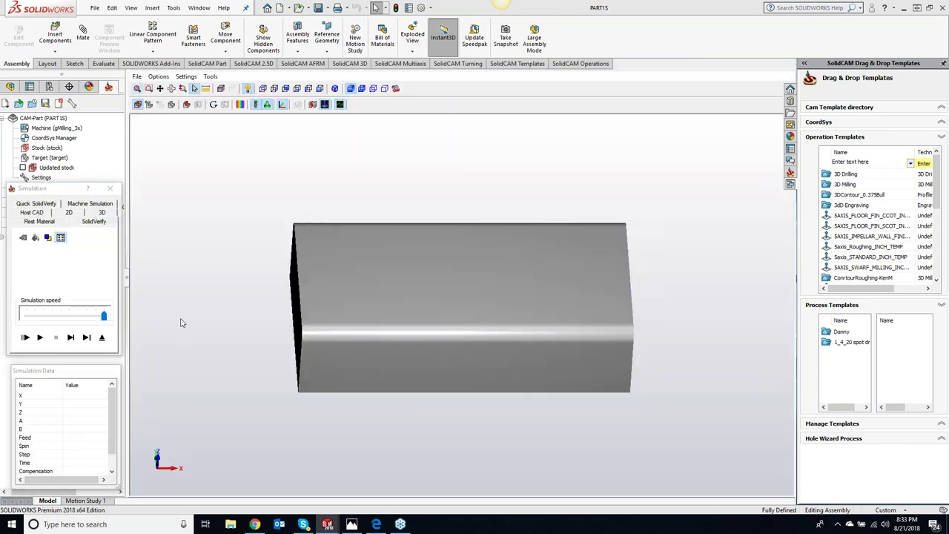
left_click(280, 89)
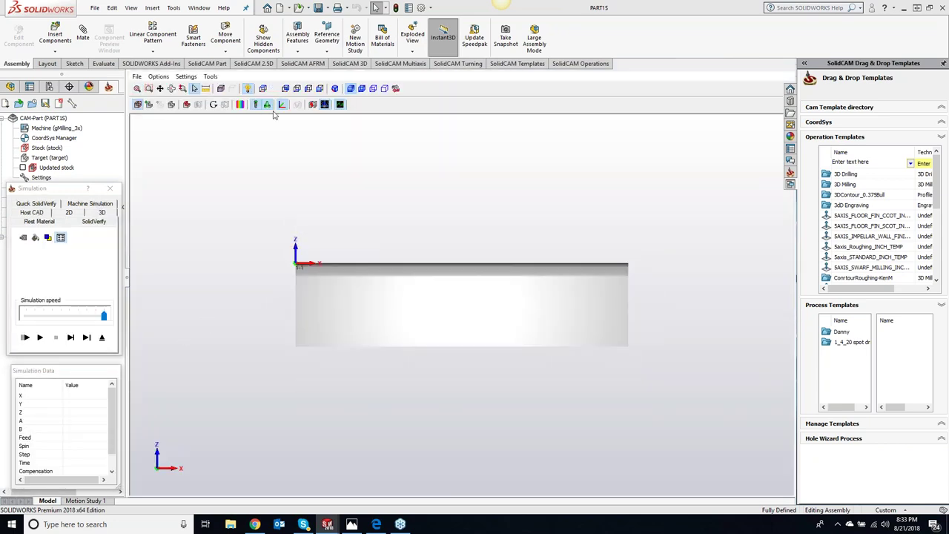
left_click(71, 337)
left_click(71, 338)
left_click(71, 338)
left_click(71, 338)
left_click(71, 338)
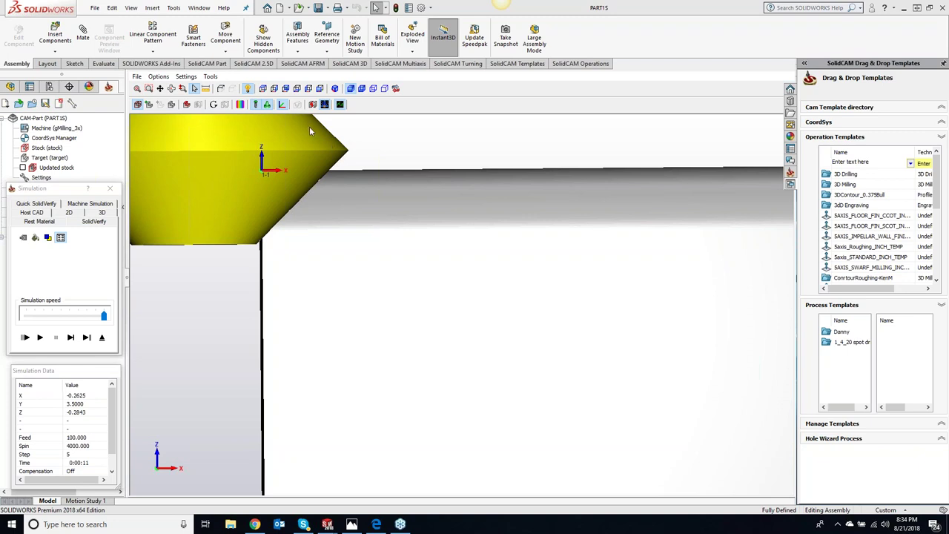
Close the toolpath simulation and the F_contour1 profile operation to return to the block model
scroll(415, 205, "up", 3)
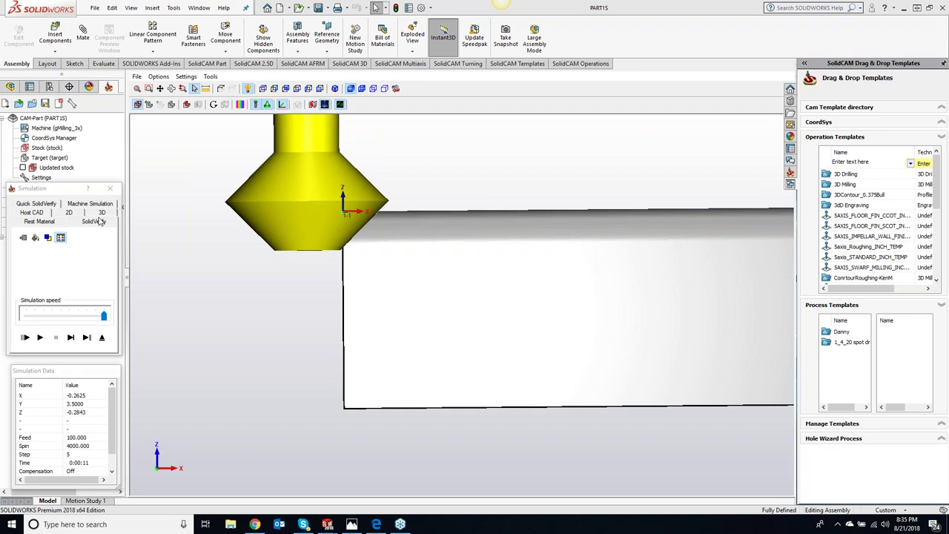
left_click(119, 192)
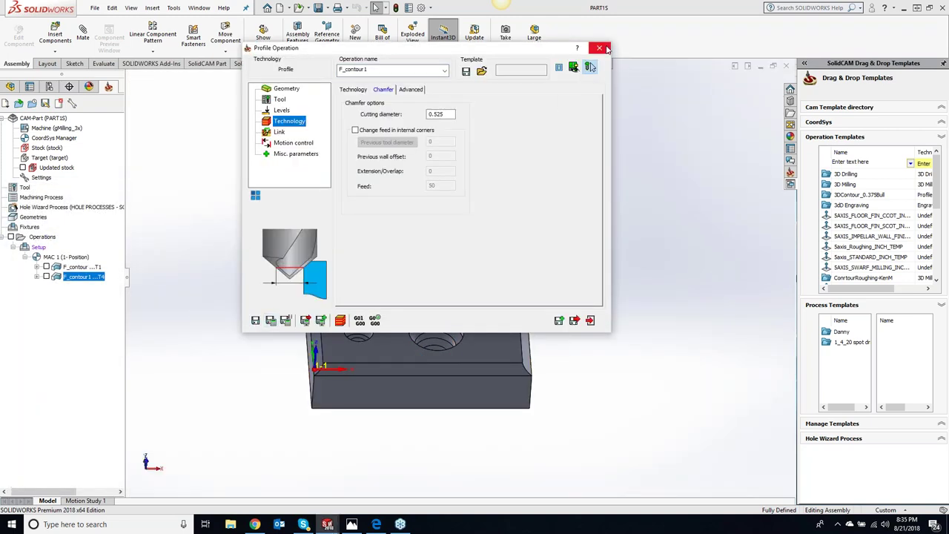
middle_click_drag(557, 404, 371, 393)
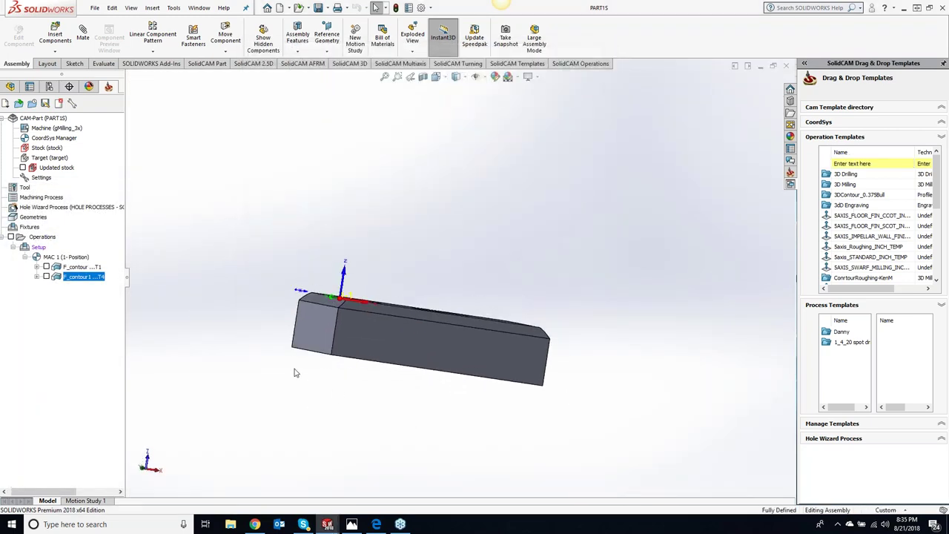
Open the DesignModel component for in-place part editing within the PART1S assembly
left_click(10, 86)
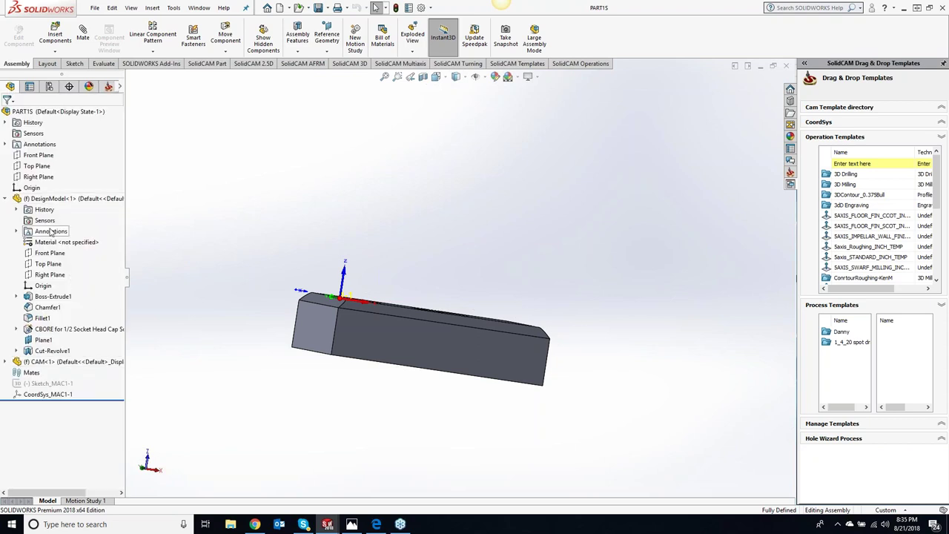
left_click(58, 200)
right_click(57, 199)
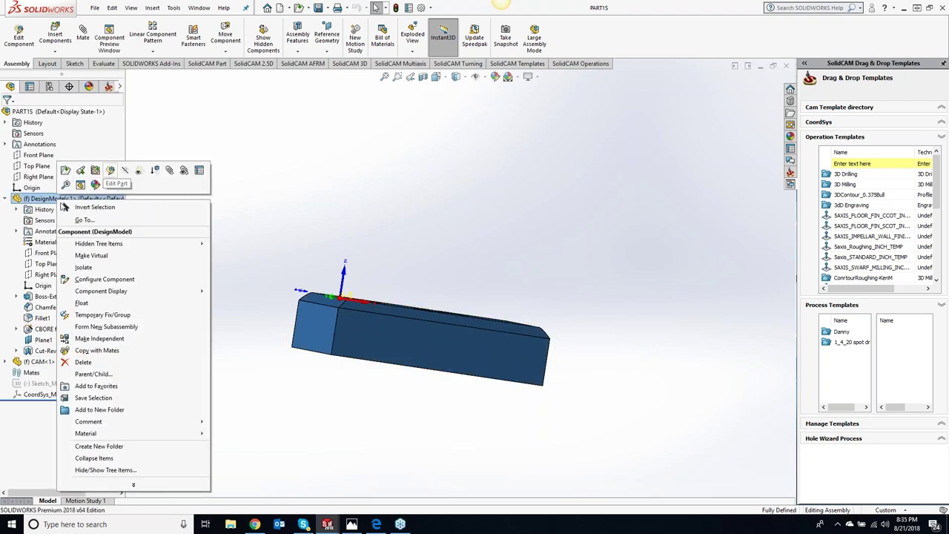
left_click(84, 170)
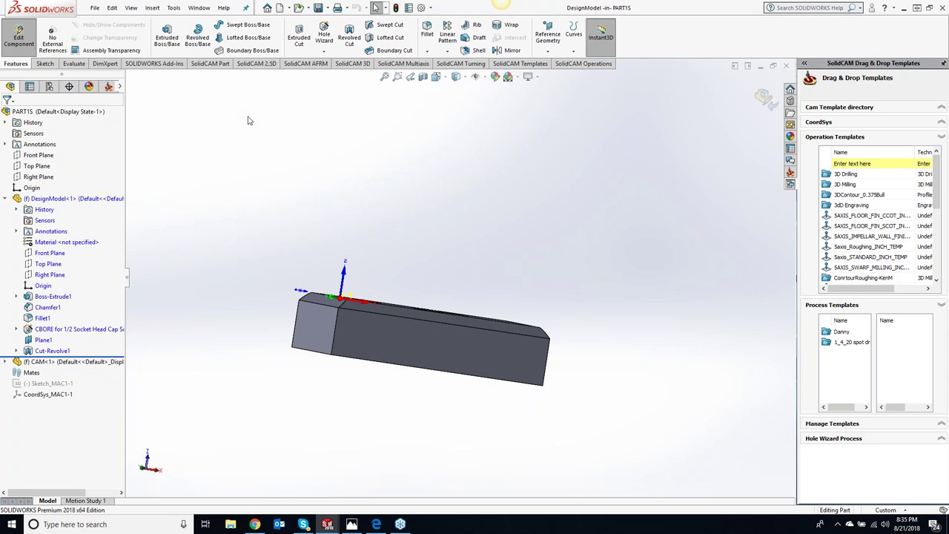
Chamfer the block's vertical corner edge below the sloped face by 0.01 in at 45 degrees, and return to assembly editing
left_click(427, 51)
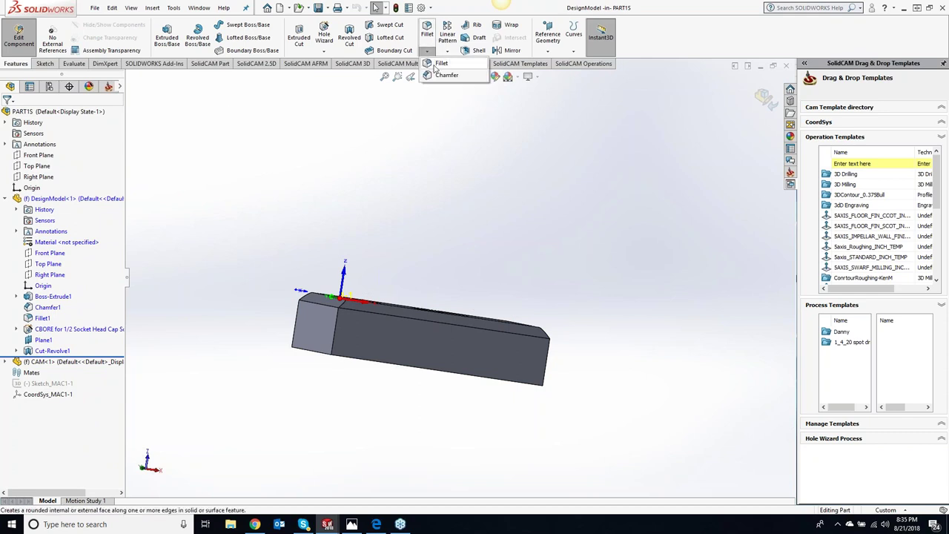
left_click(441, 76)
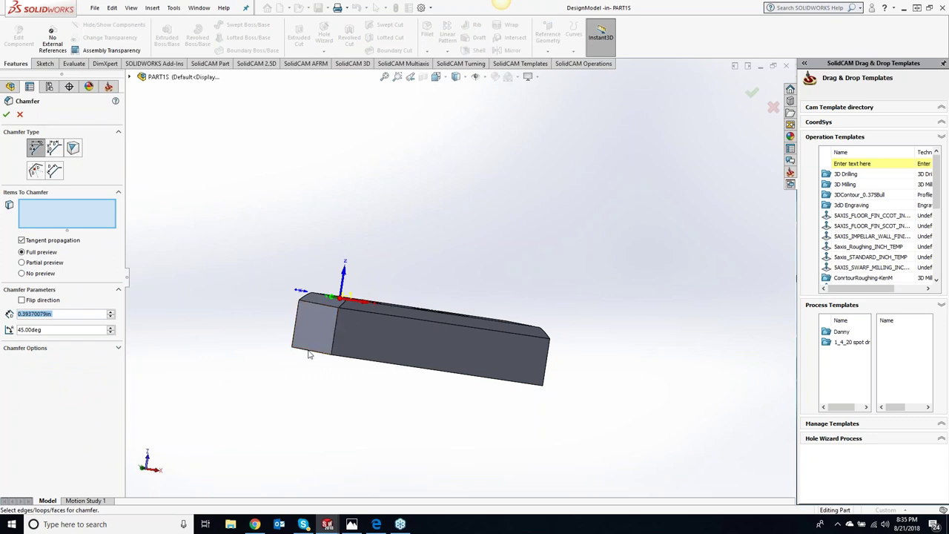
middle_click_drag(249, 370, 322, 385)
left_click(393, 387)
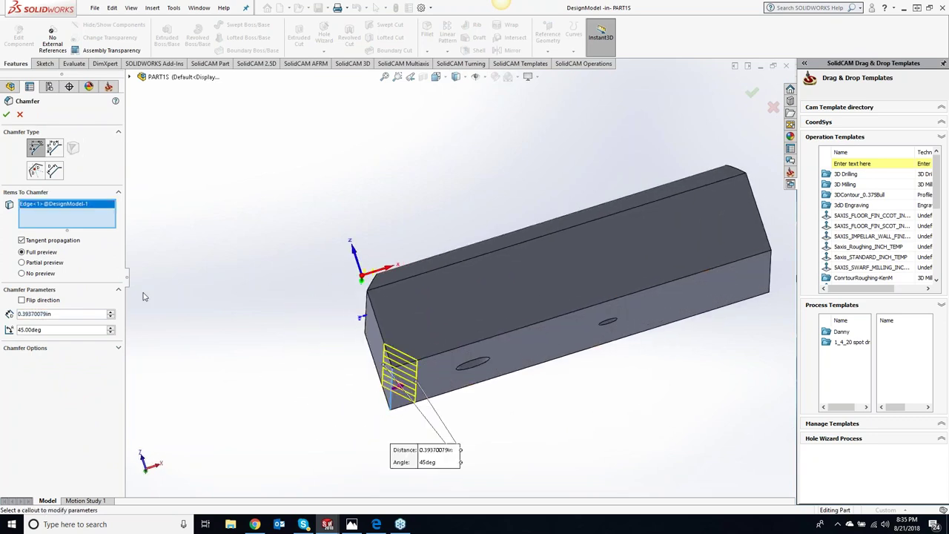
double_click(68, 313)
type("1")
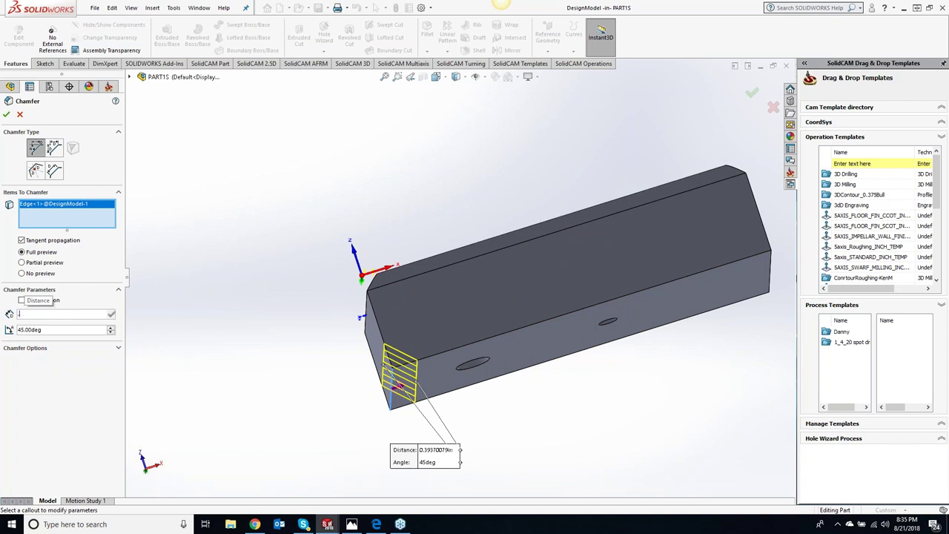
type("01")
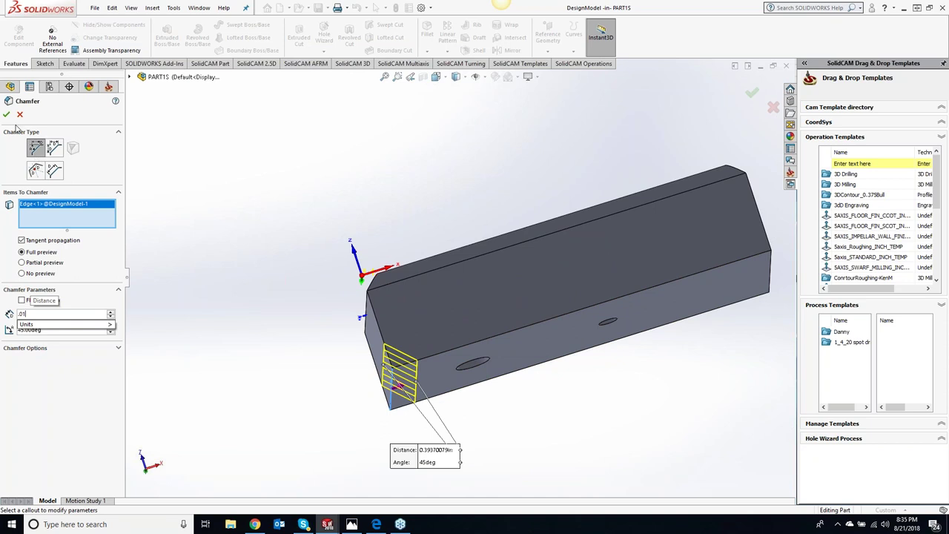
key("Return")
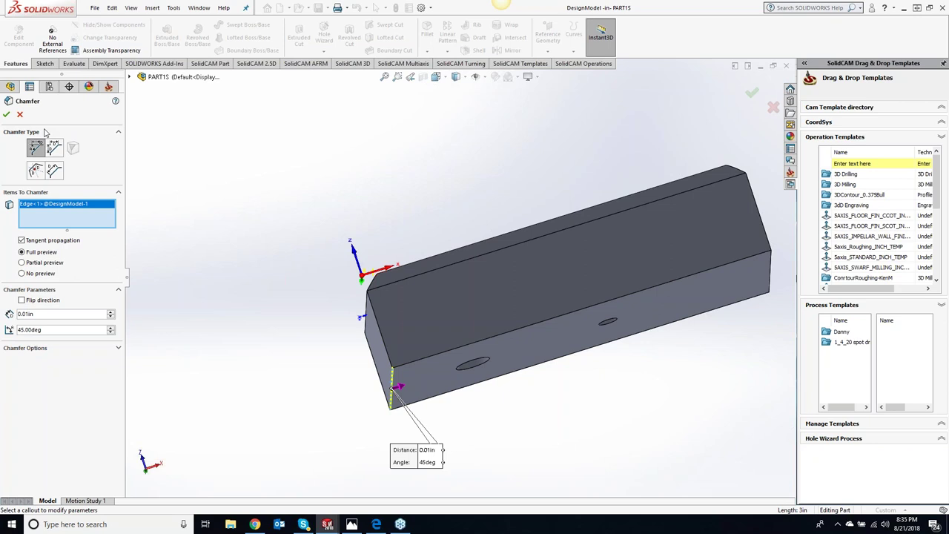
left_click(6, 115)
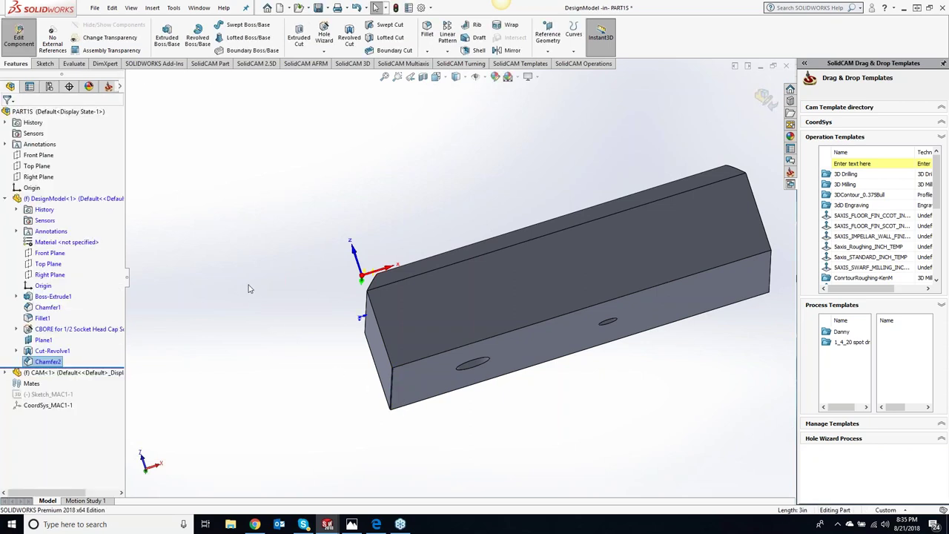
left_click(18, 37)
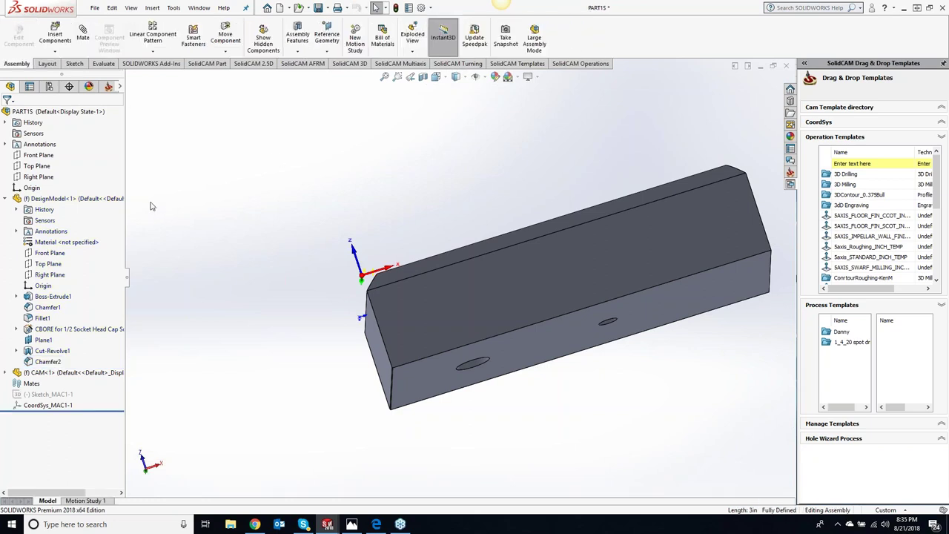
Add a new HSS milling operation after F_contour1 in the SolidCAM operations
left_click(108, 87)
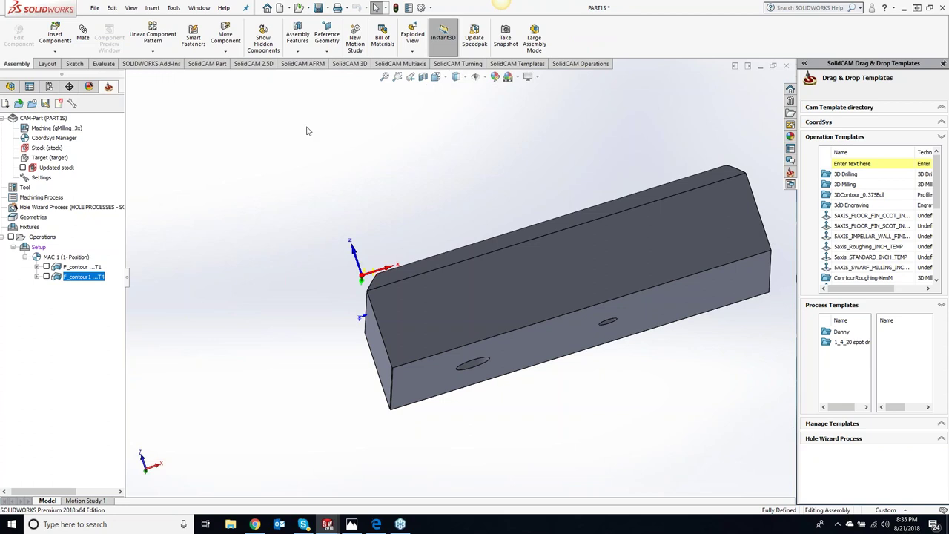
left_click(349, 63)
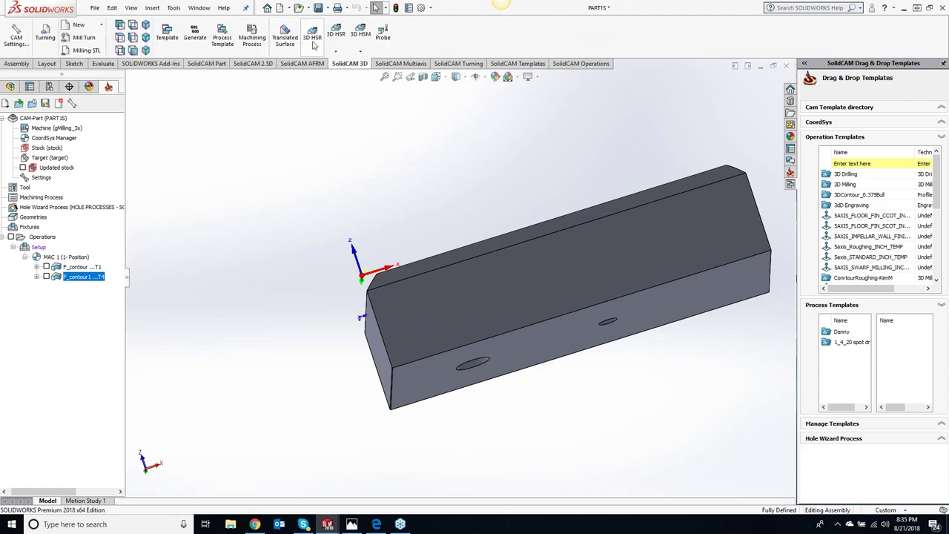
right_click(108, 273)
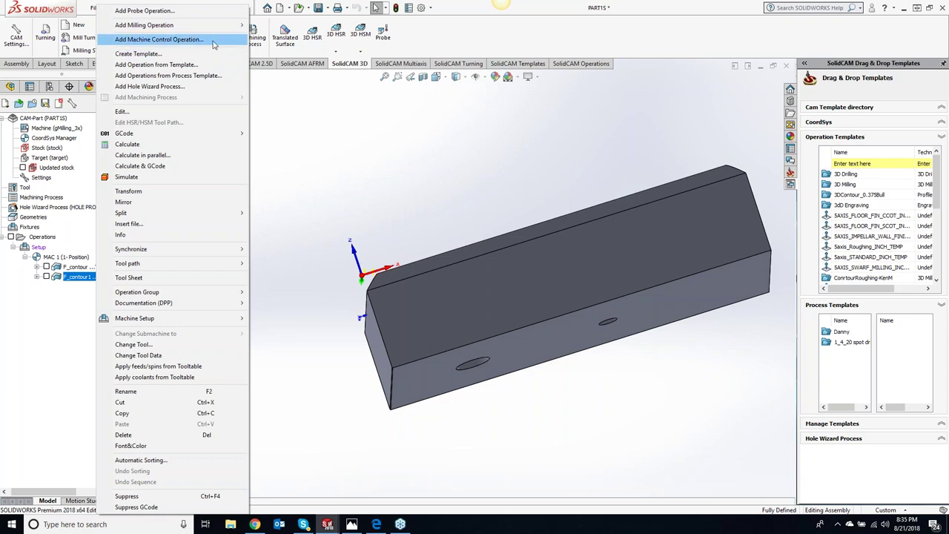
mouse_move(223, 25)
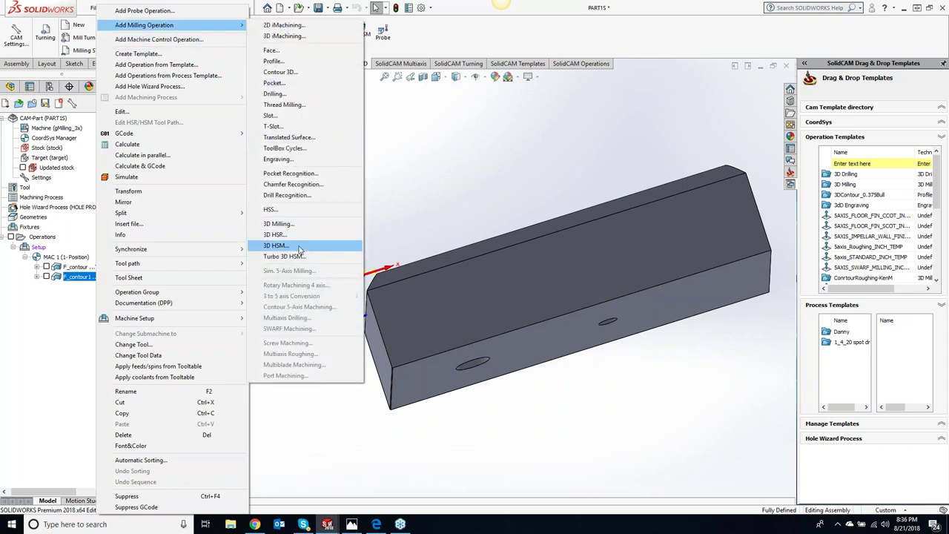
left_click(286, 210)
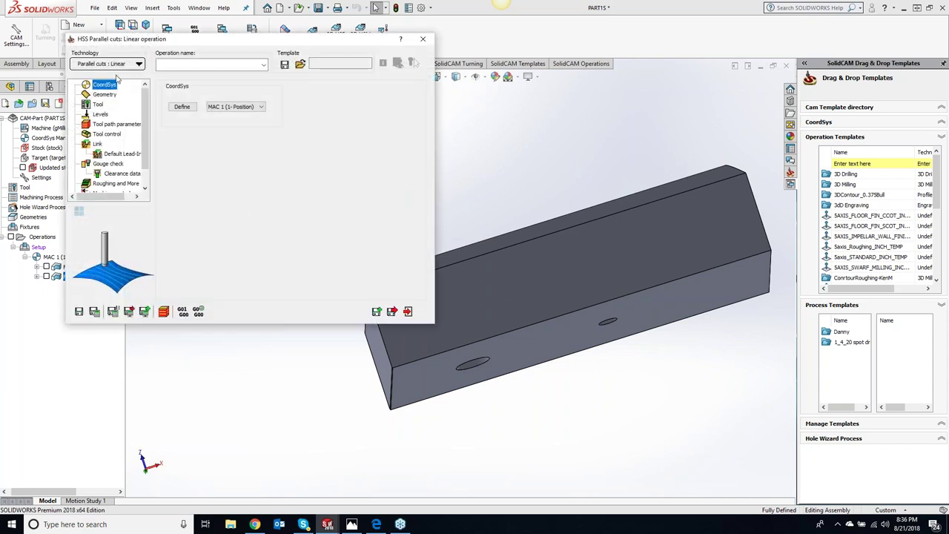
Switch the operation's technology to Parallel to Curve(s) and define the narrow face along the block's end edge as the drive surface
left_click(117, 68)
left_click(117, 88)
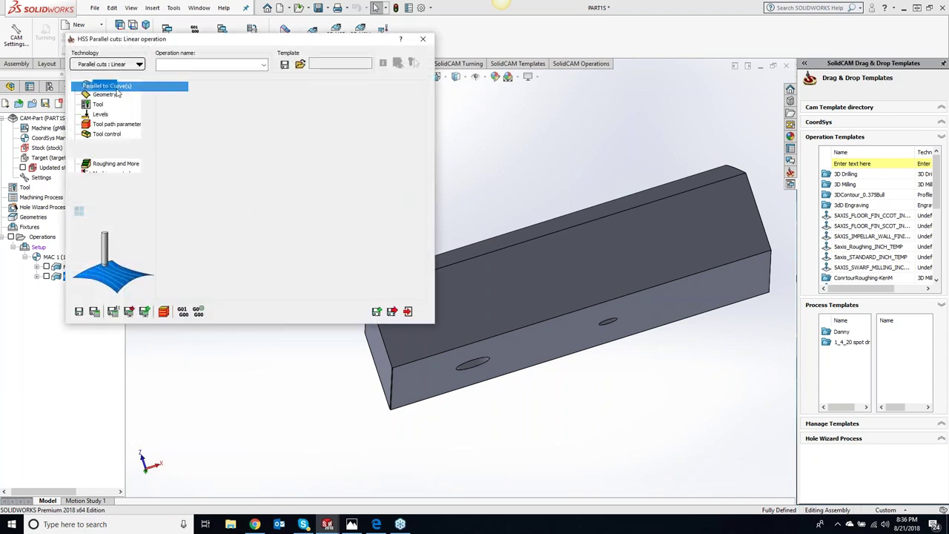
left_click(105, 95)
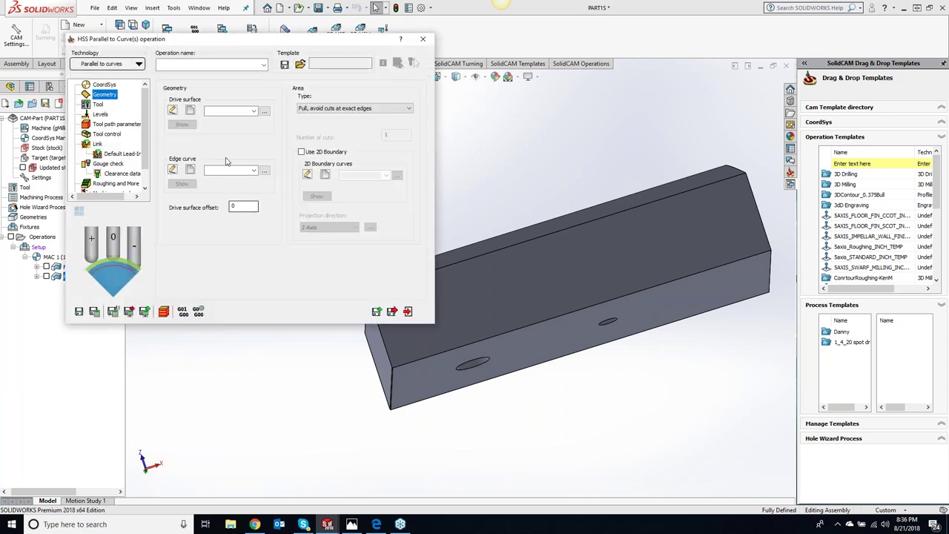
left_click(189, 109)
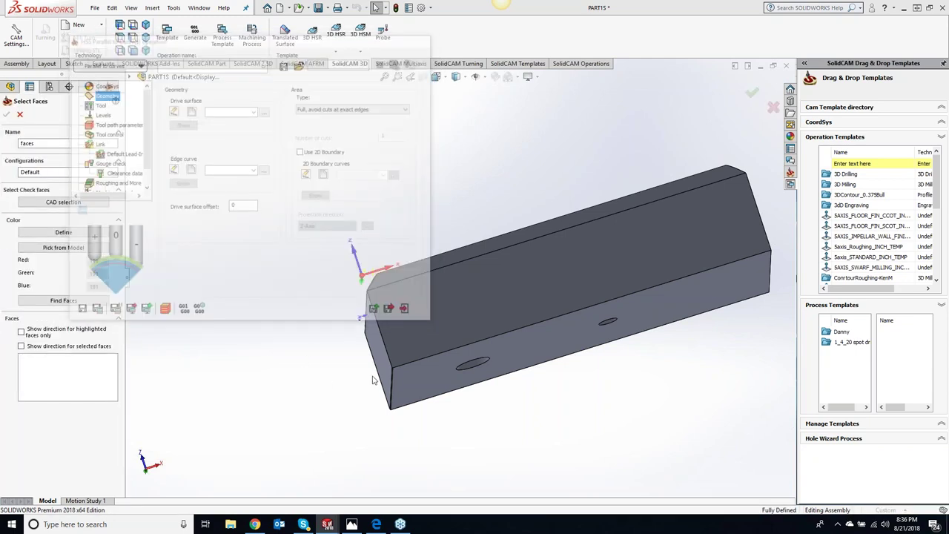
scroll(411, 377, "down", 5)
left_click(282, 349)
scroll(361, 334, "up", 4)
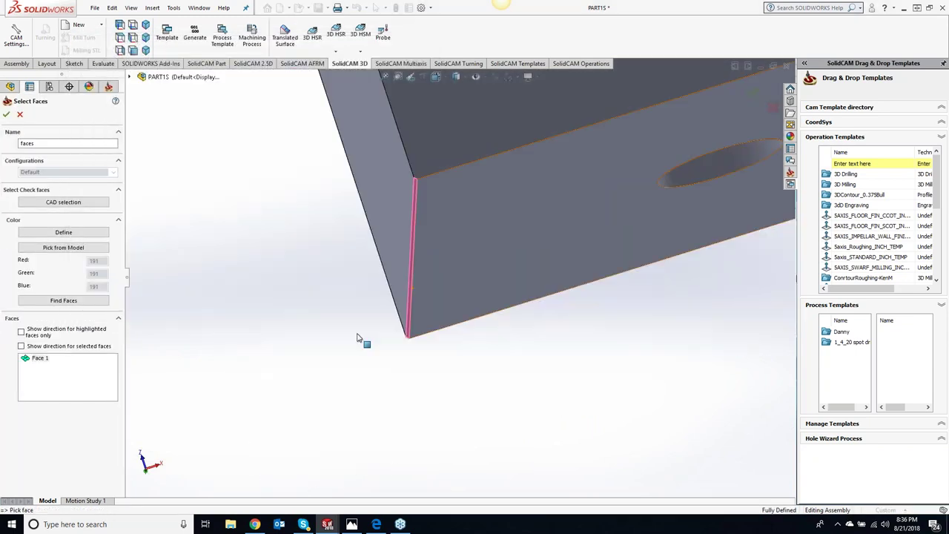
left_click(6, 114)
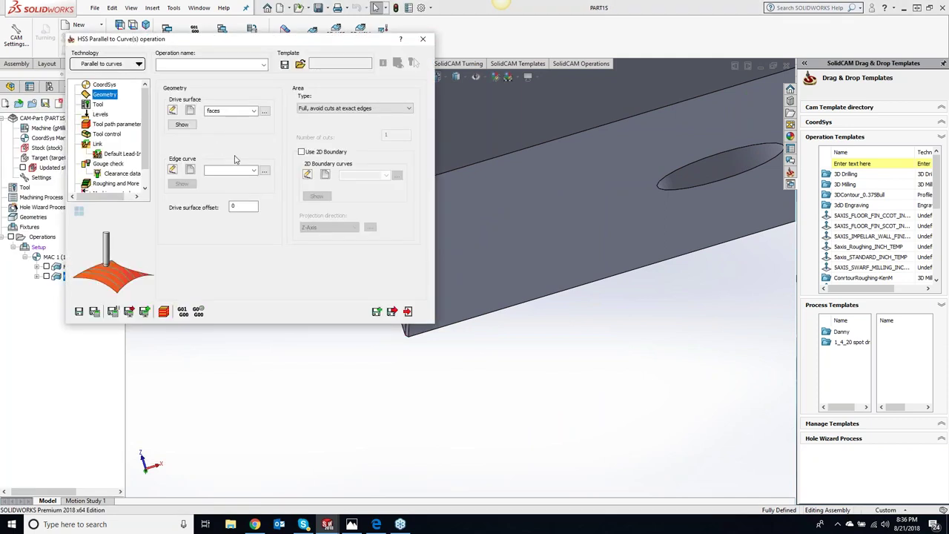
Define the edge curve from the narrow face's long edge and set the area type to Determined by number of cuts
left_click(190, 170)
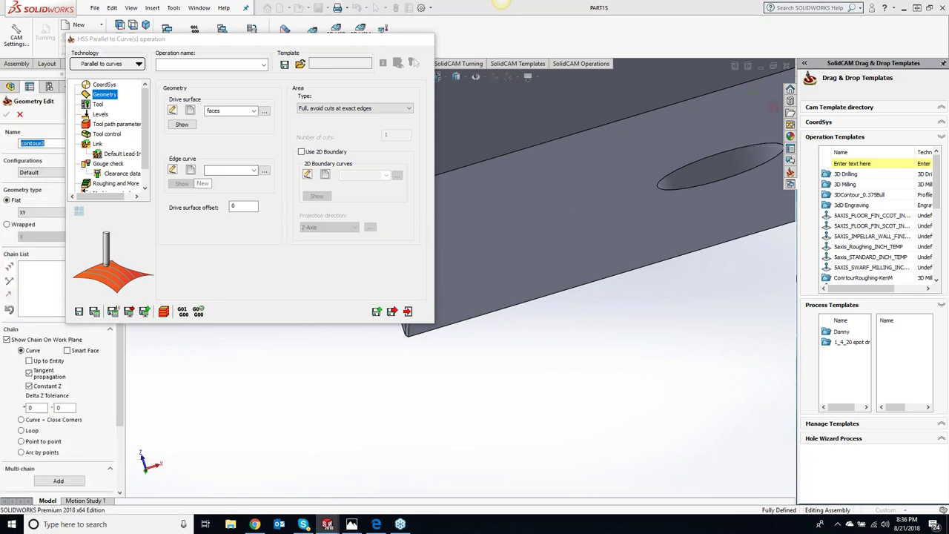
left_click(410, 226)
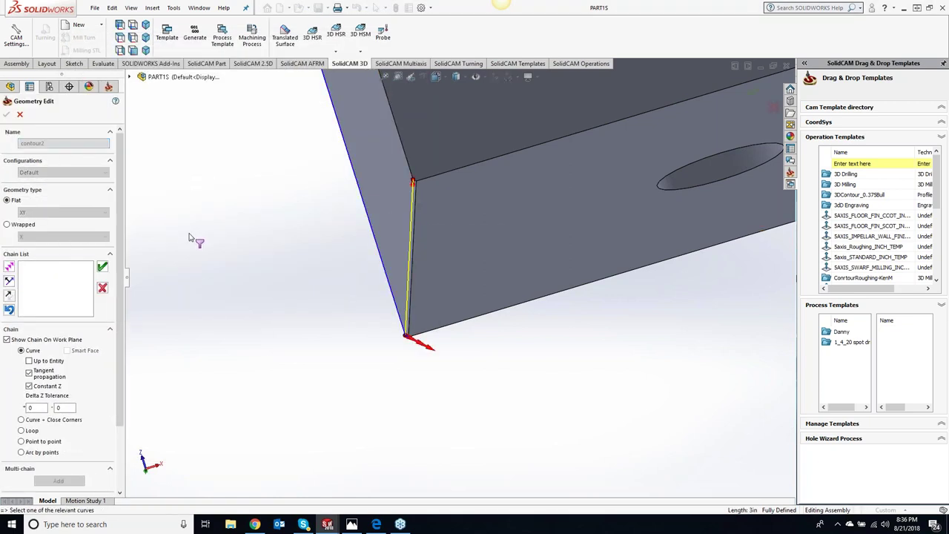
left_click(104, 267)
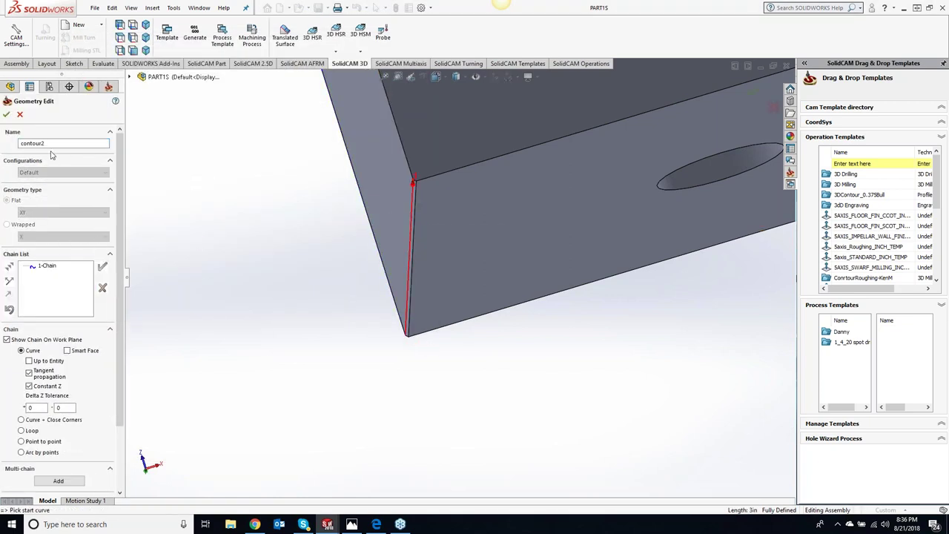
left_click(6, 114)
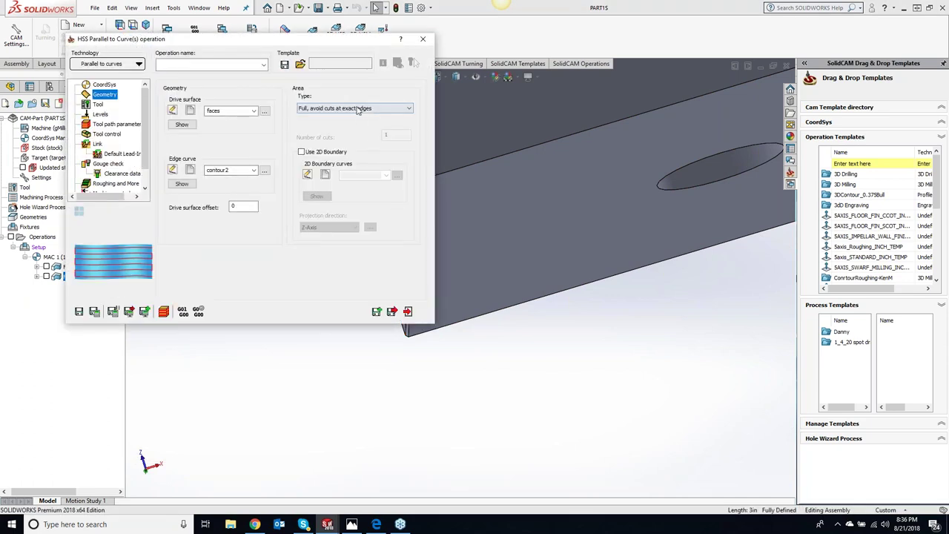
left_click(355, 108)
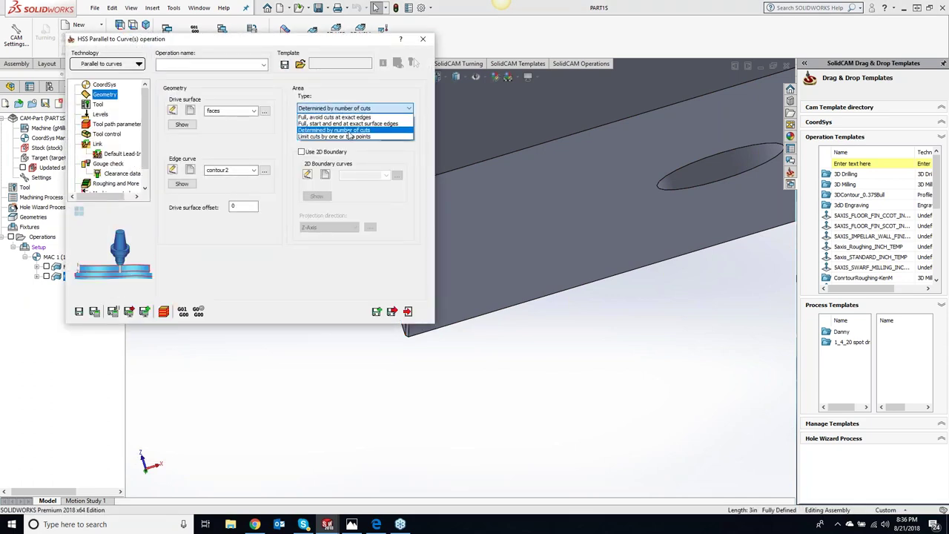
left_click(349, 130)
Assign tool number 2, the 0.5 inch end mill, to the operation
left_click(98, 105)
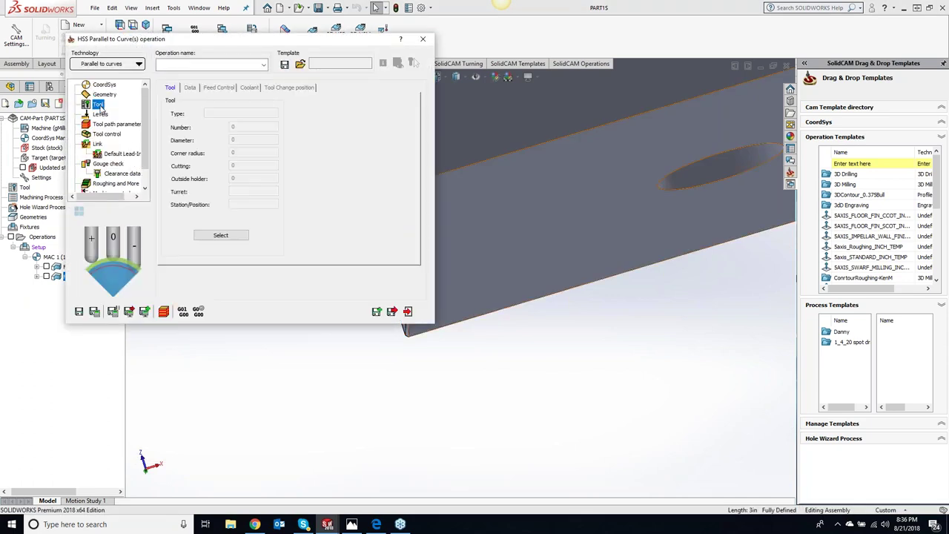
left_click(226, 235)
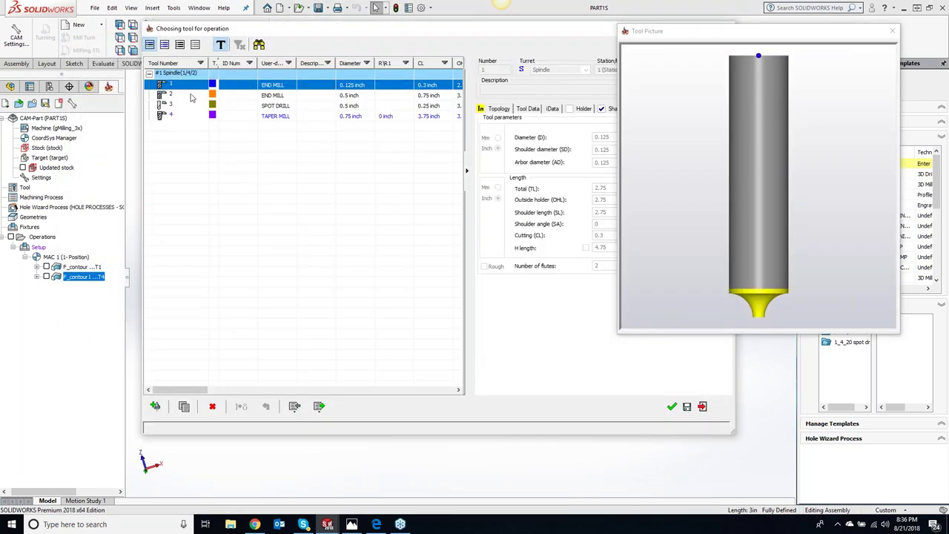
left_click(191, 96)
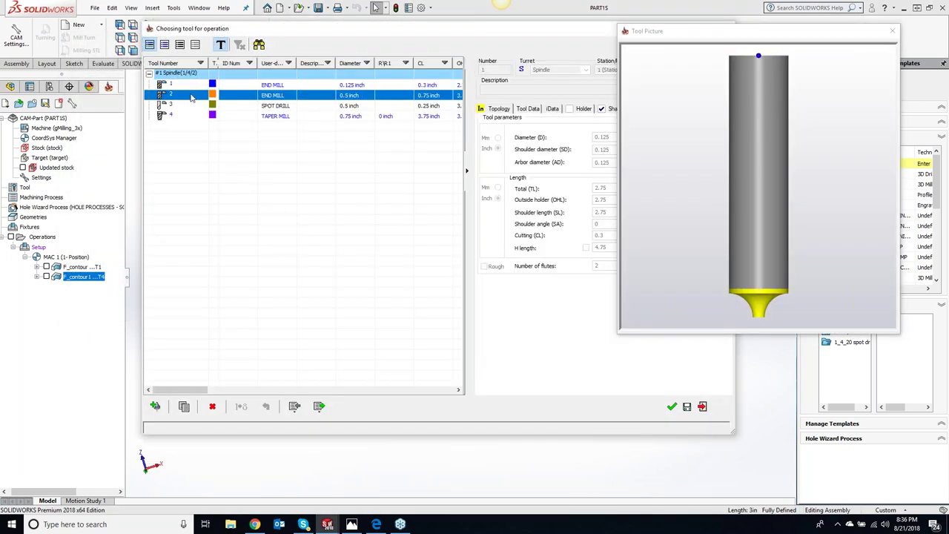
left_click(672, 406)
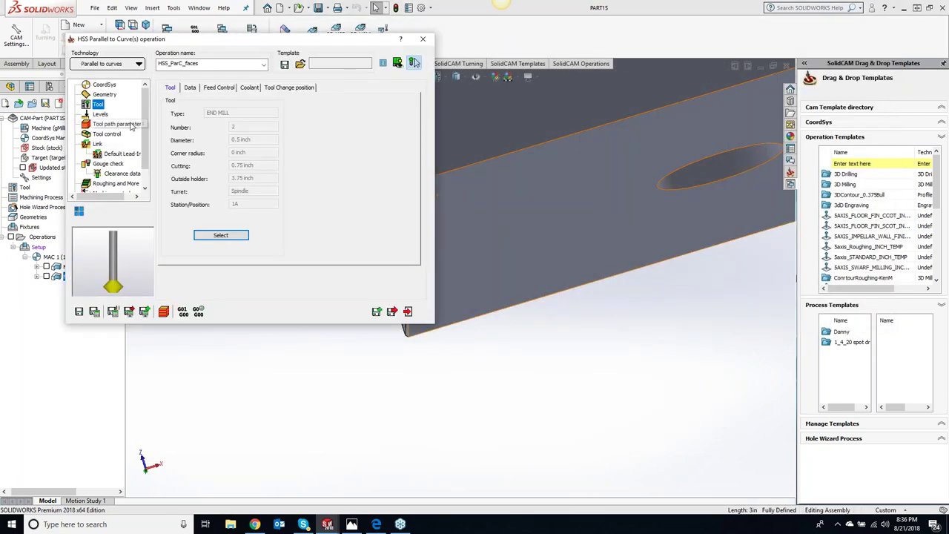
Review the levels, tool path parameters and tool control settings, keep the axial shift at 0, and save and calculate the operation
left_click(100, 116)
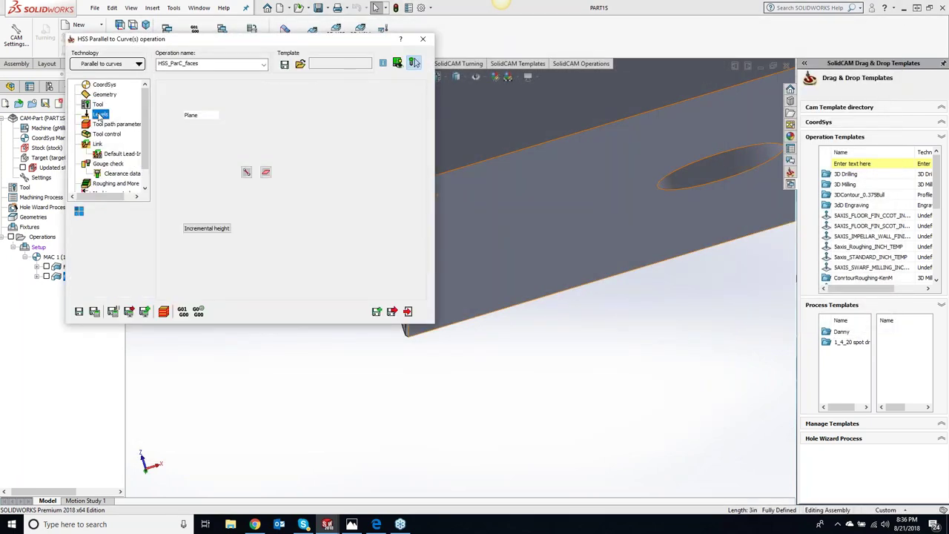
left_click(104, 125)
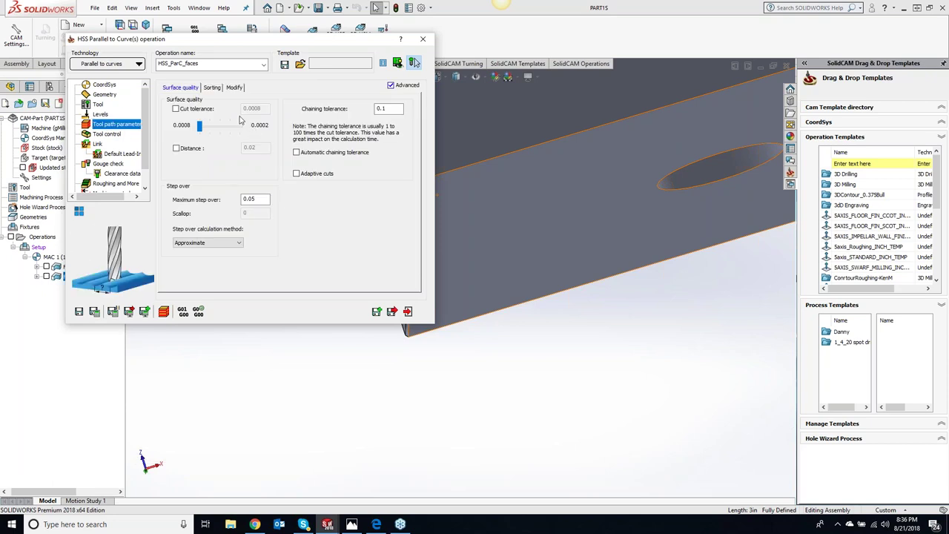
left_click(213, 87)
left_click(233, 87)
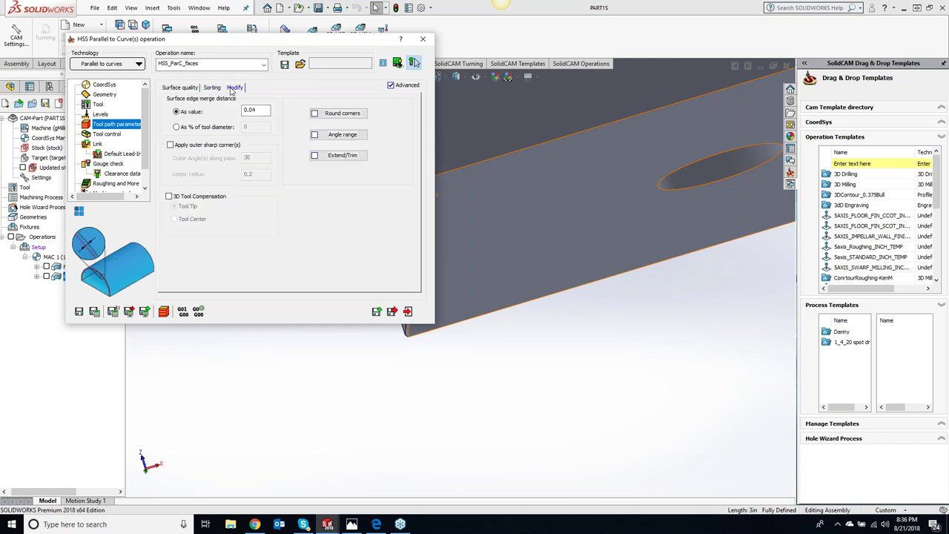
left_click(108, 133)
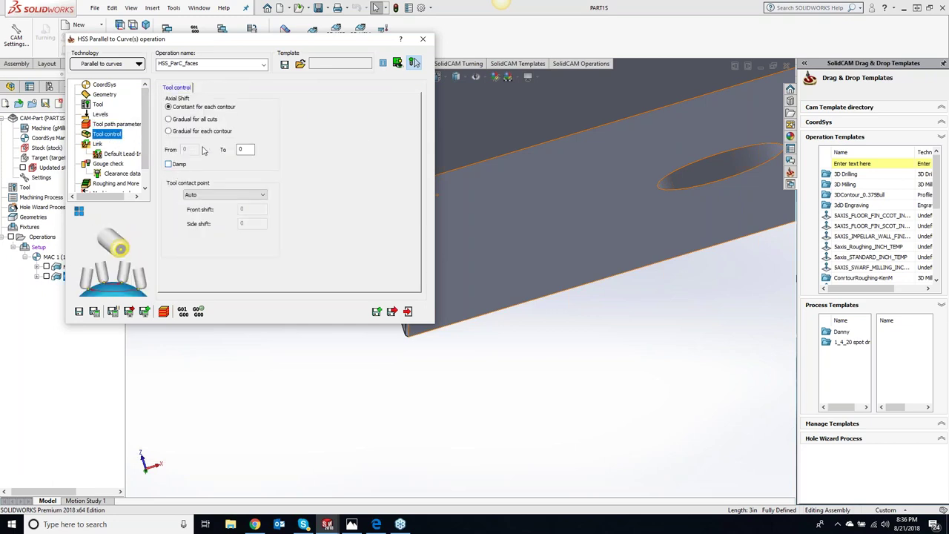
left_click(249, 151)
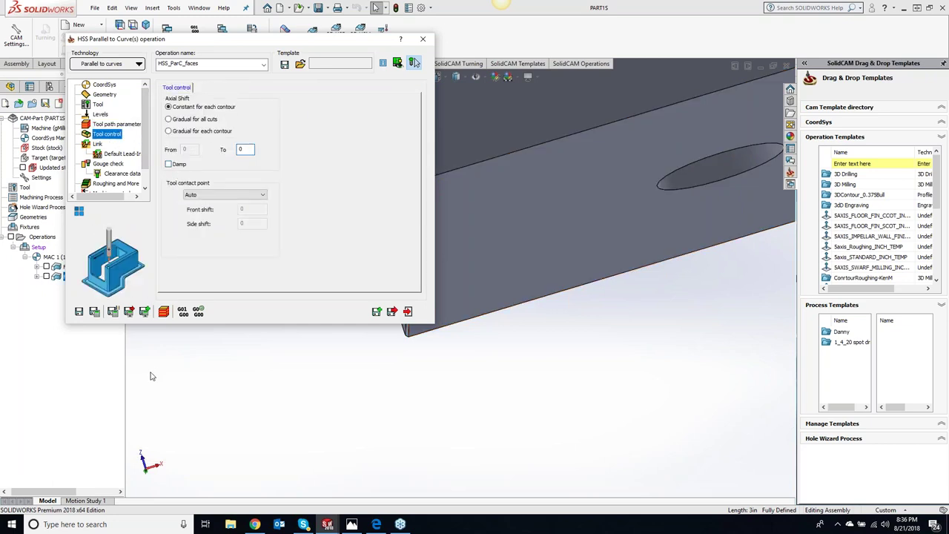
left_click(95, 312)
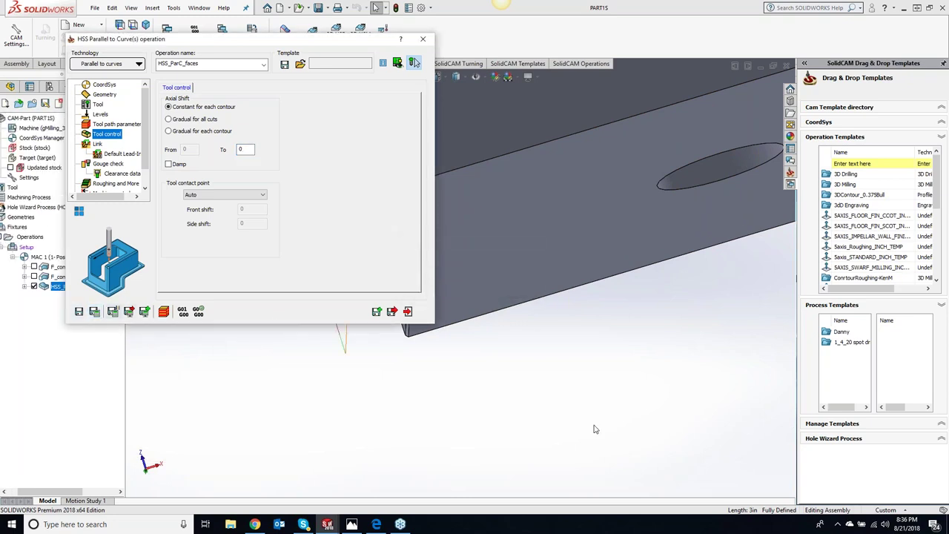
Simulate the calculated toolpath in SolidVerify, stop the clash monitoring and close the simulation
middle_click_drag(676, 338, 428, 258)
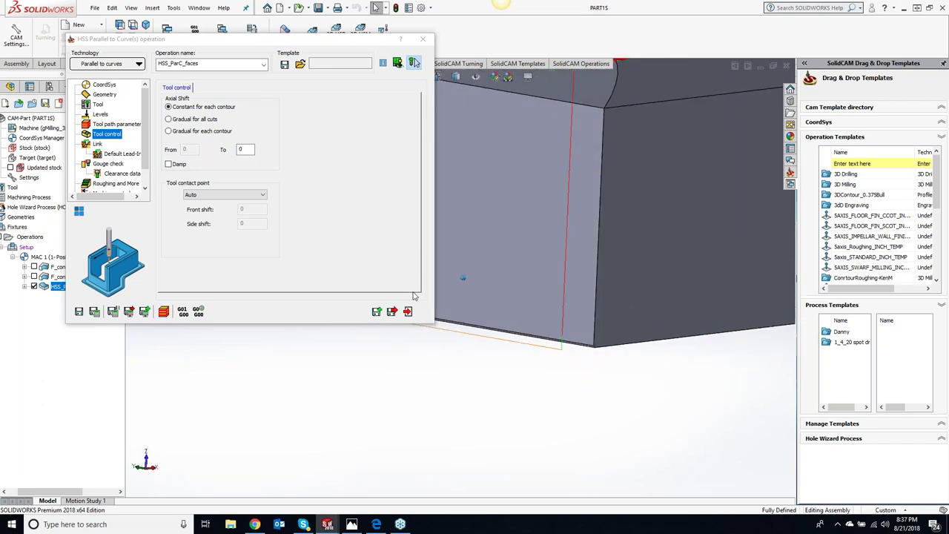
left_click(187, 317)
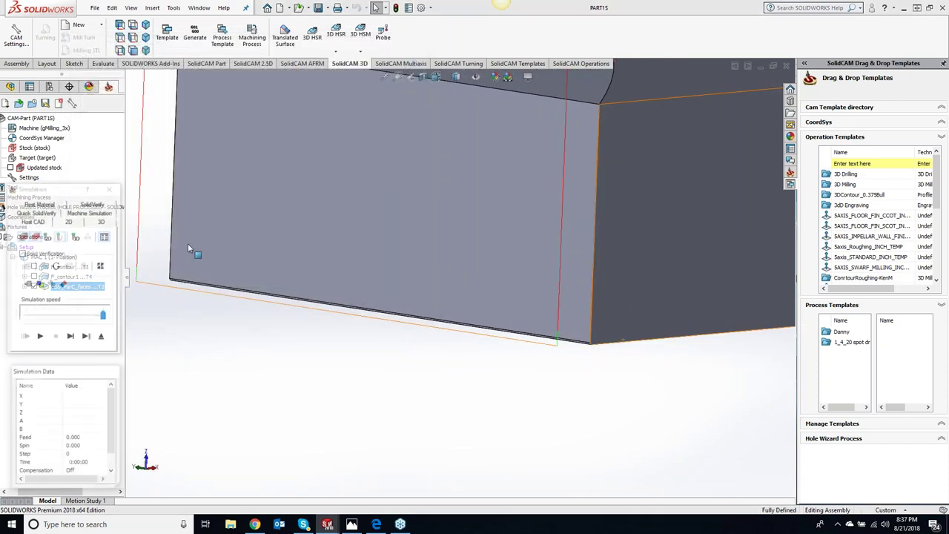
left_click(92, 205)
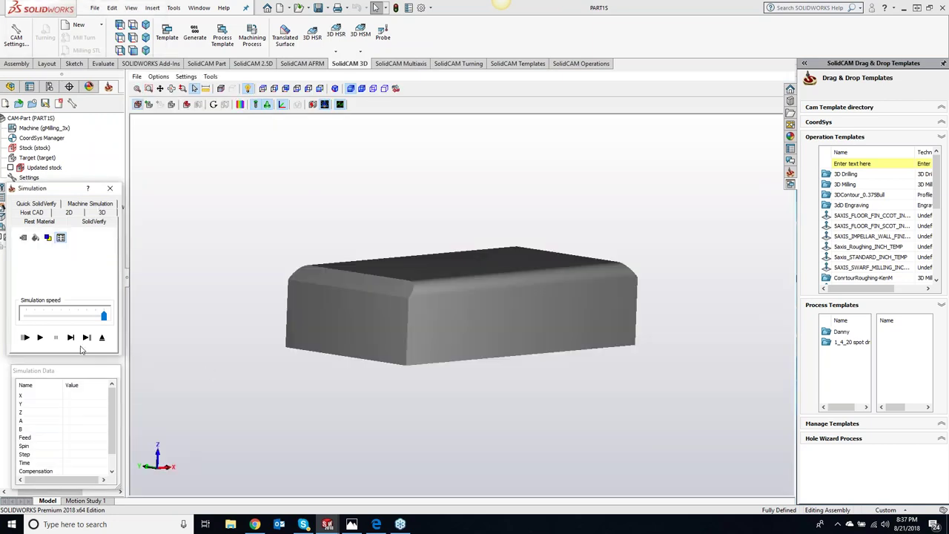
left_click(70, 337)
left_click(510, 269)
left_click(71, 337)
left_click(509, 273)
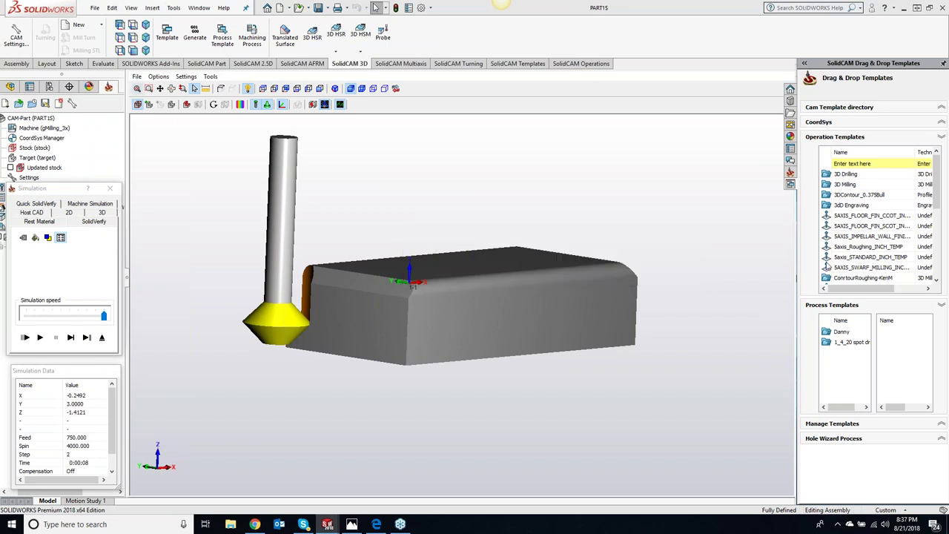
left_click(71, 337)
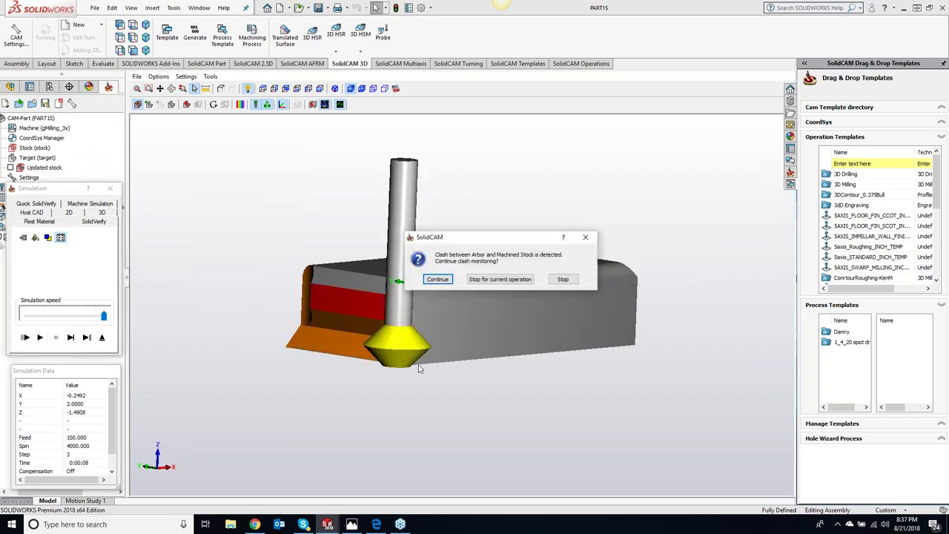
left_click(563, 280)
left_click(563, 282)
left_click(110, 187)
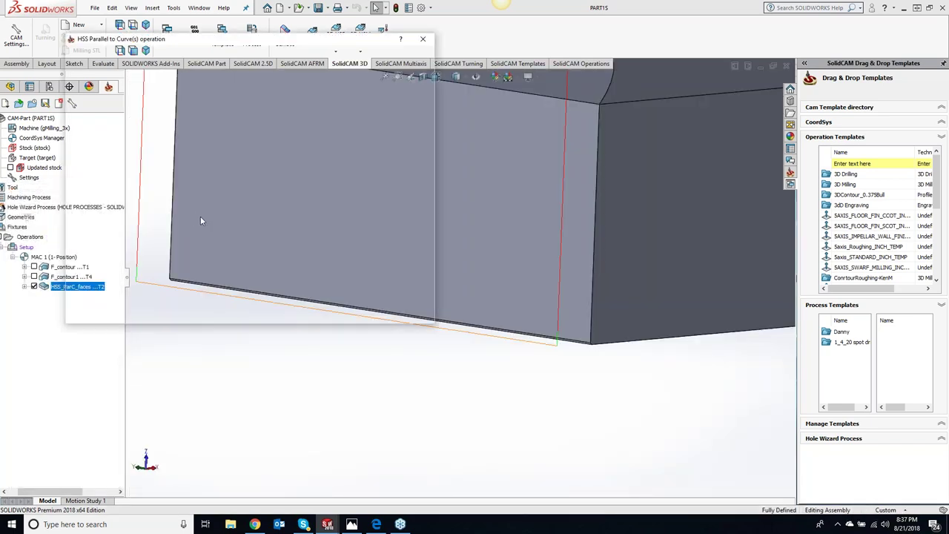
Set the constant axial shift to -0.4 in the tool control settings and recalculate the operation
left_click(250, 151)
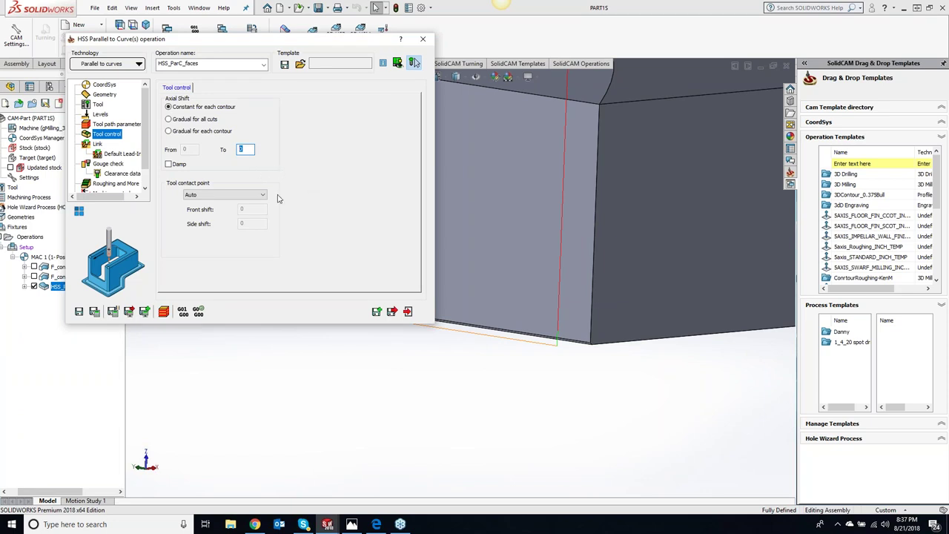
left_click(97, 104)
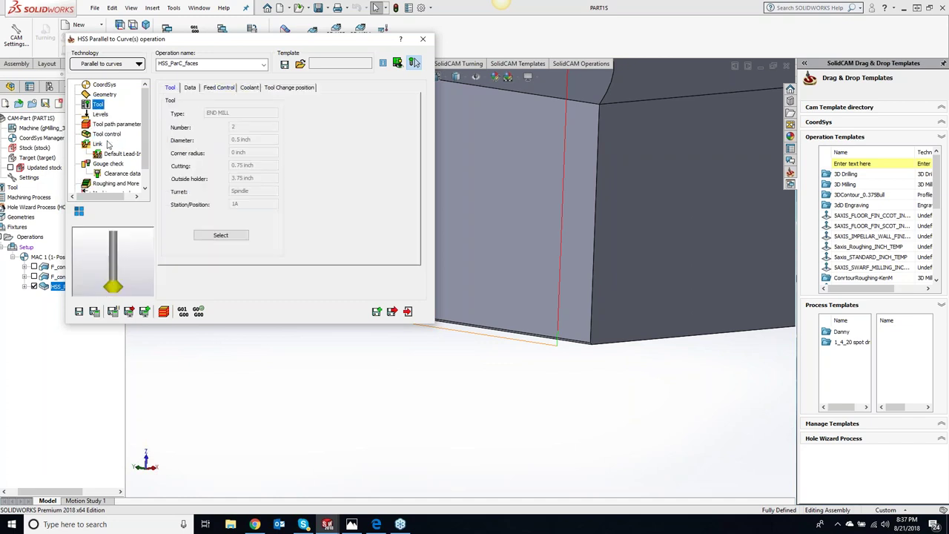
left_click(108, 135)
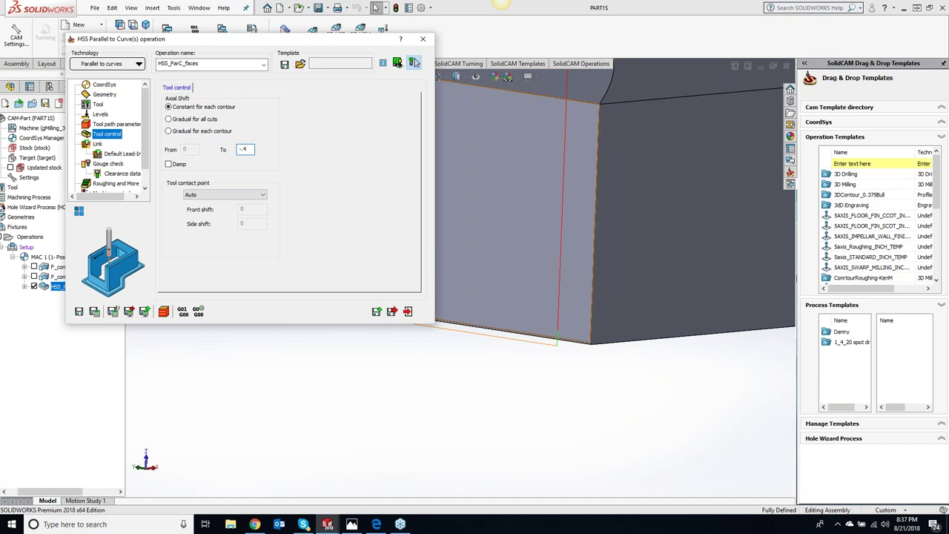
key("Tab")
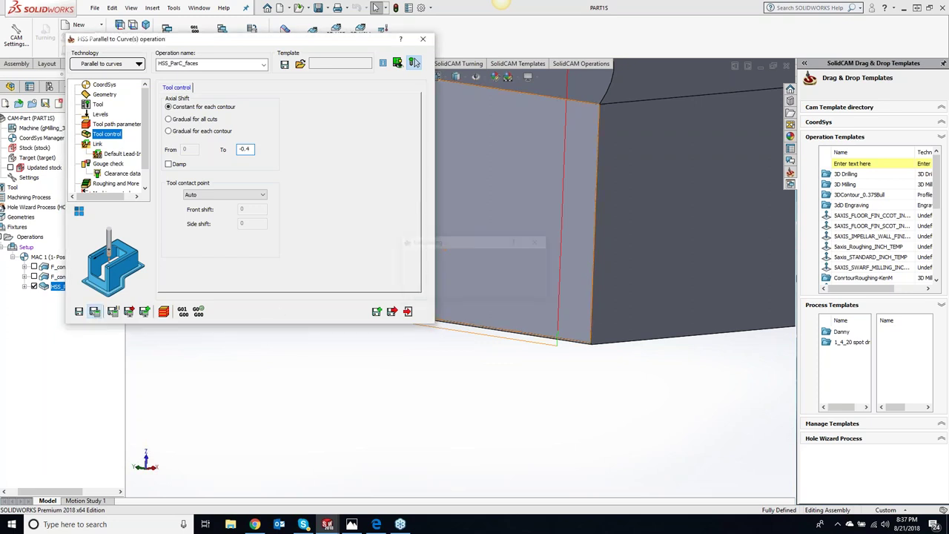
Simulate the axially shifted toolpath in SolidVerify with crash checking continued, and close the simulation
left_click(164, 312)
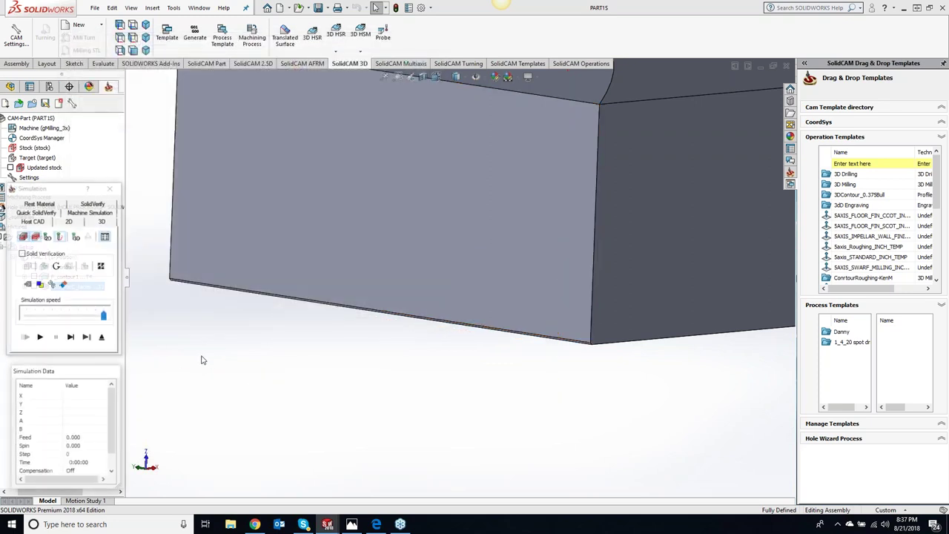
left_click(40, 338)
left_click(97, 205)
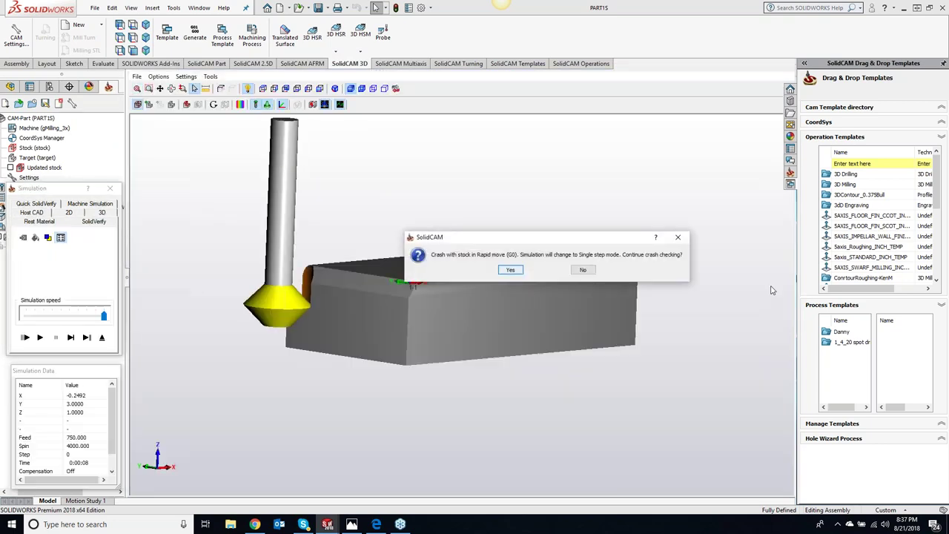
left_click(510, 270)
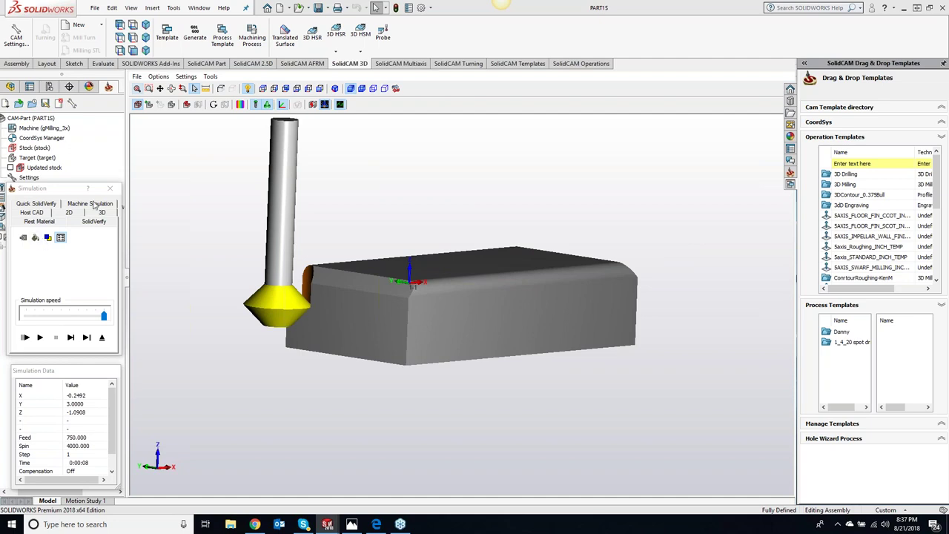
left_click(110, 188)
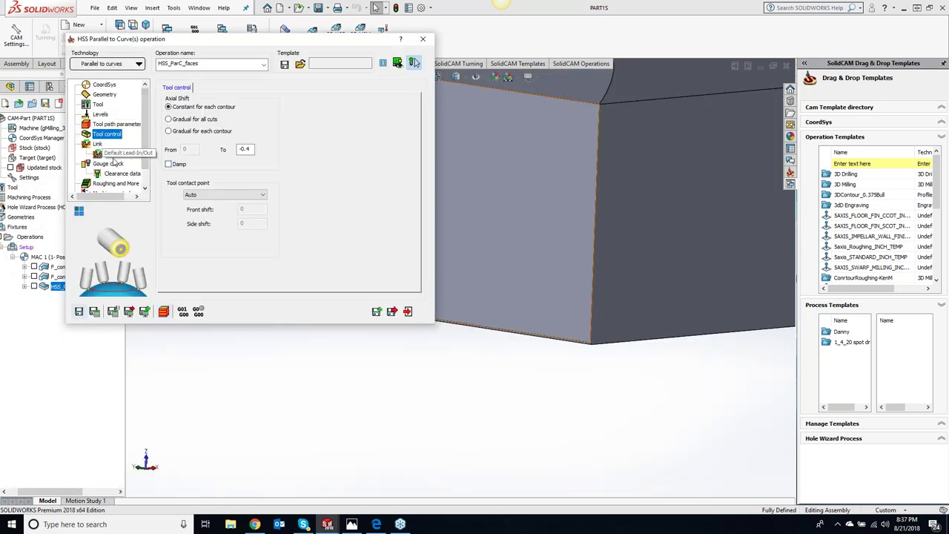
Set the link's first entry to Use Lead-In and its last exit to Use Lead-Out
left_click(97, 143)
left_click(337, 111)
left_click(333, 125)
left_click(337, 180)
left_click(329, 190)
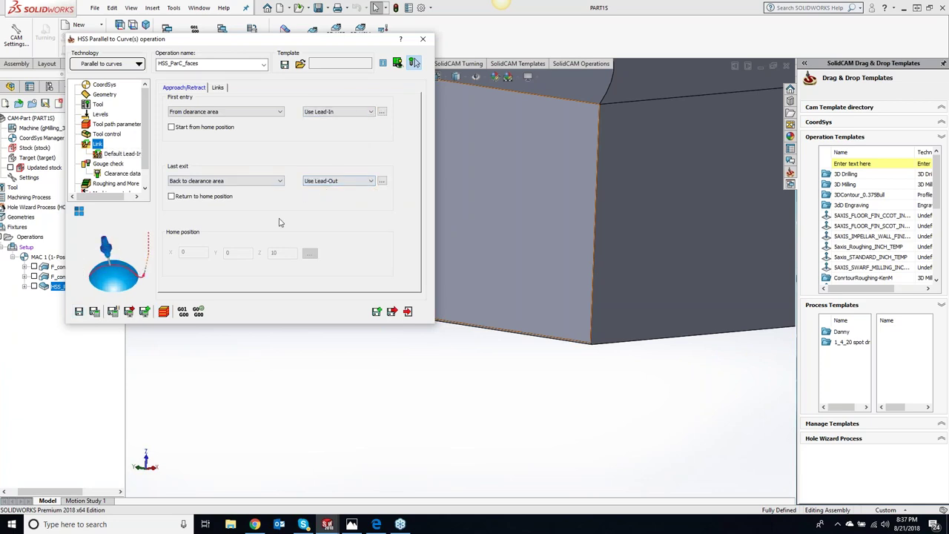
Recalculate the operation with the lead-in and lead-out, simulate it in SolidVerify declining further crash checking, and close the simulation
left_click(90, 312)
left_click(166, 313)
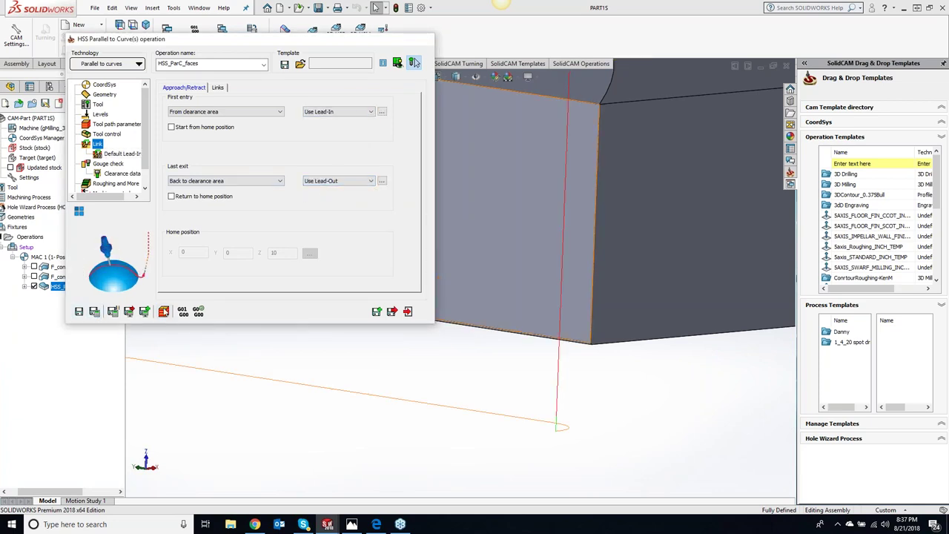
left_click(93, 205)
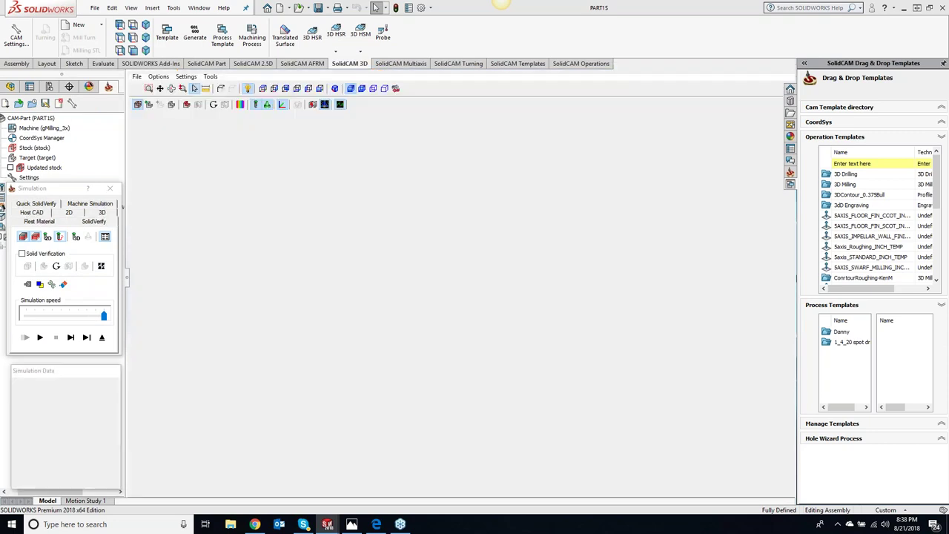
left_click(70, 338)
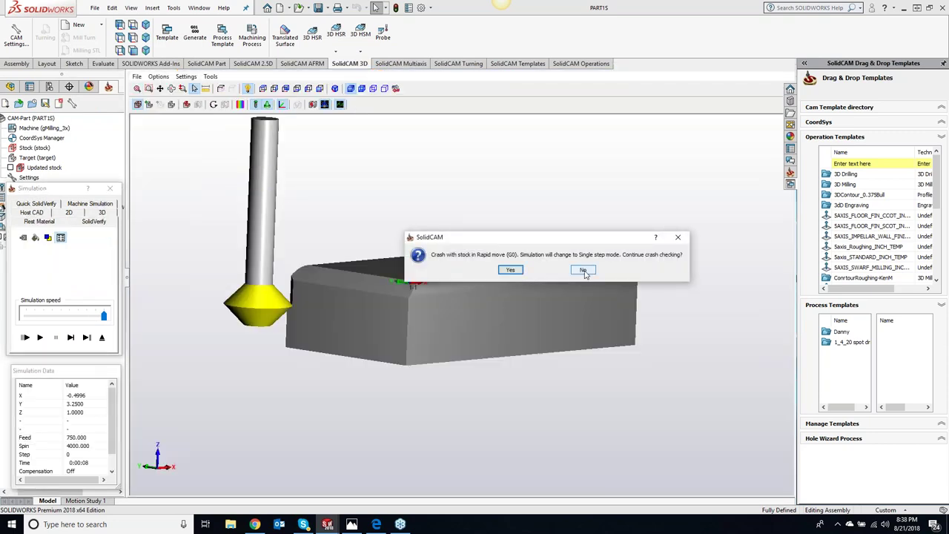
left_click(583, 270)
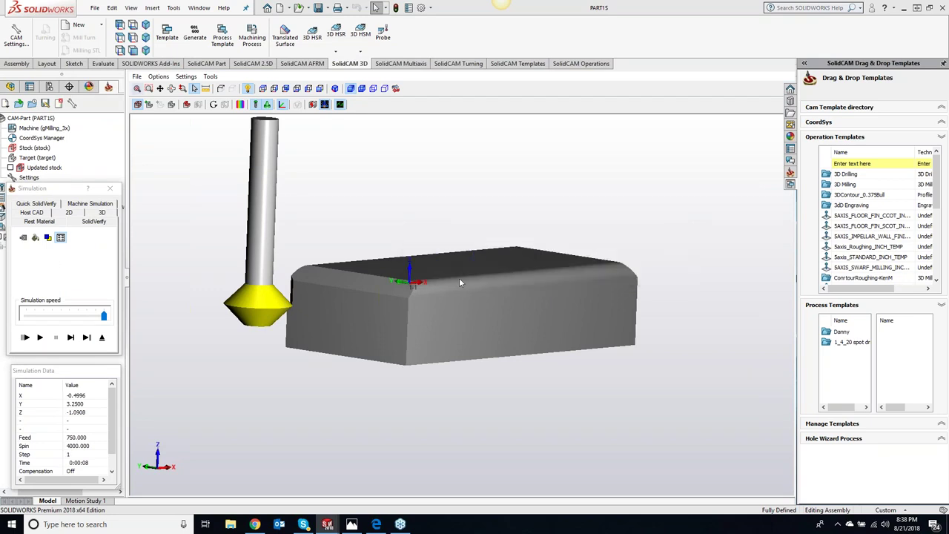
left_click(110, 188)
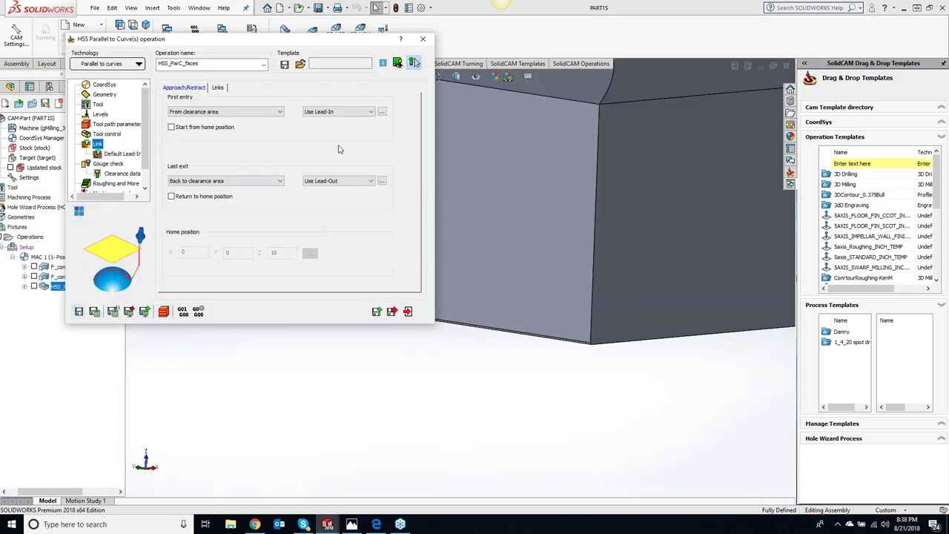
Set the default lead-in's arc diameter to 150% of the tool diameter and recalculate the operation
left_click(121, 153)
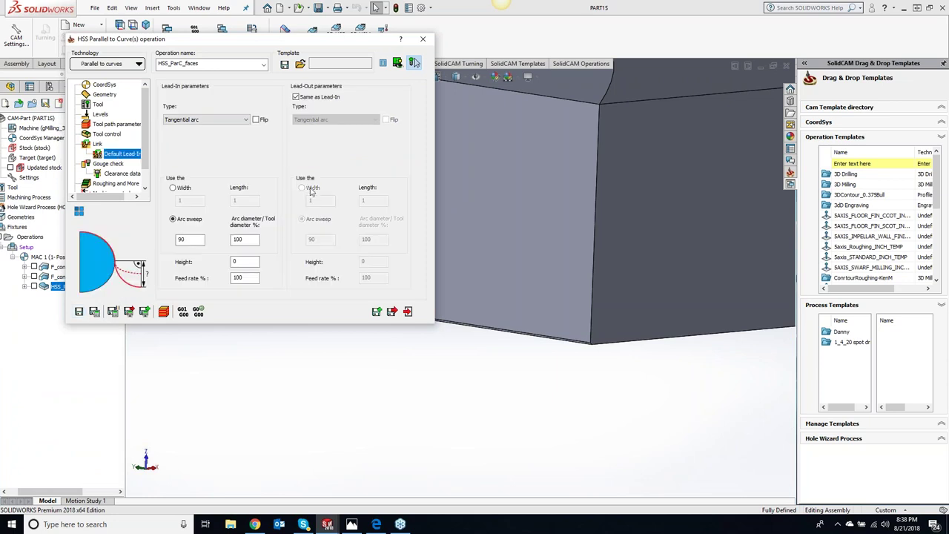
left_click(245, 238)
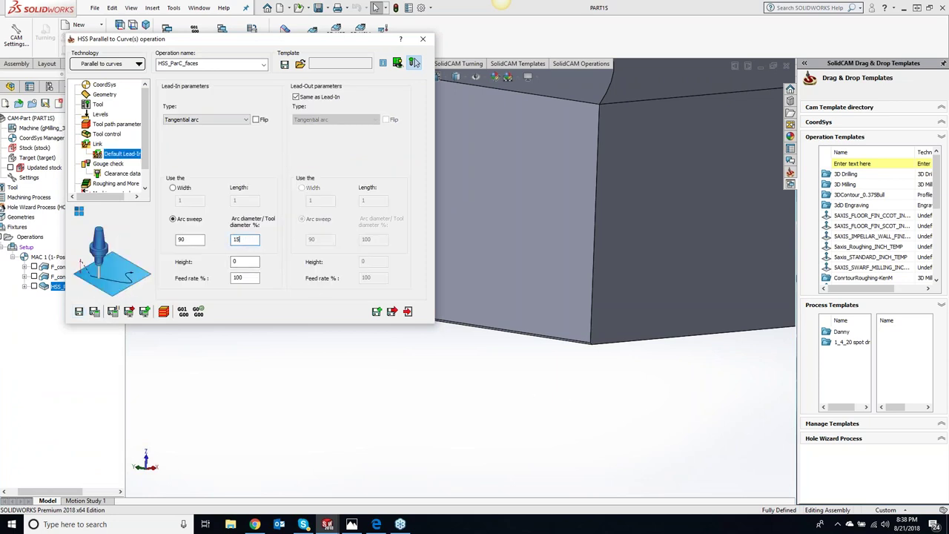
type("150")
left_click(94, 311)
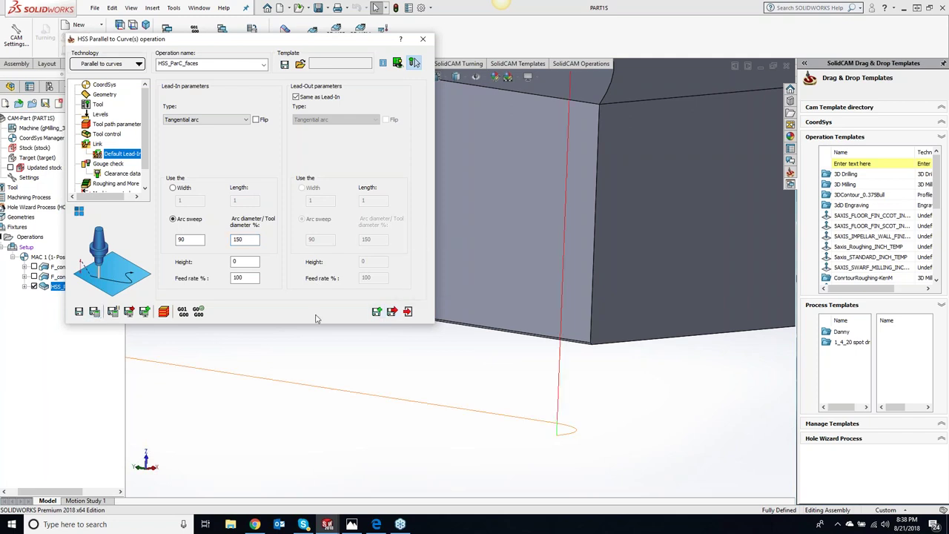
Simulate the toolpath with the larger lead arcs, stop clash monitoring for the current operation, inspect the machined end face, and close the simulation
left_click(164, 313)
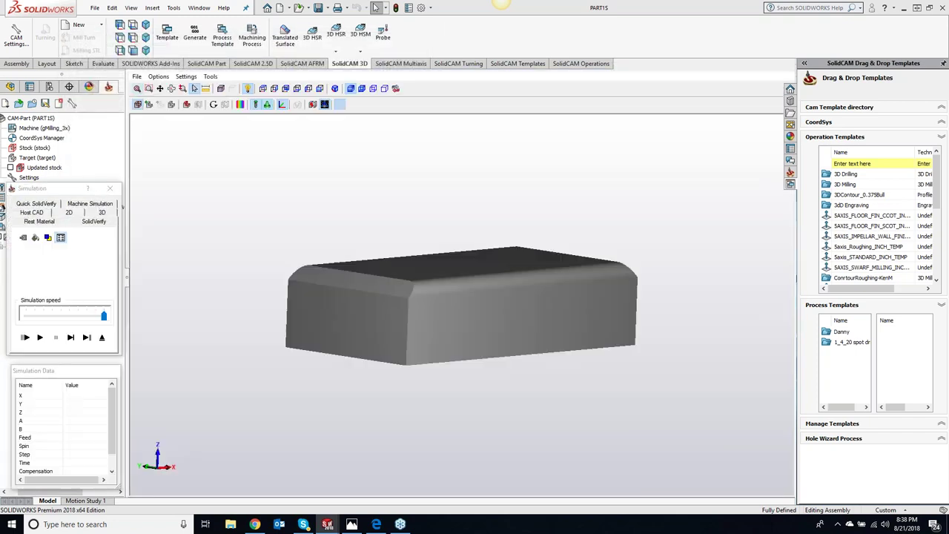
left_click(72, 338)
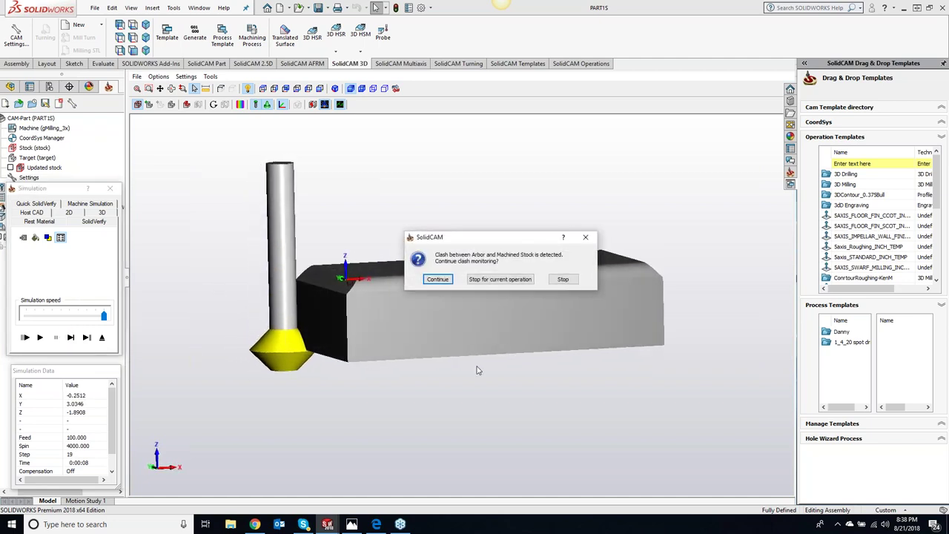
left_click(505, 278)
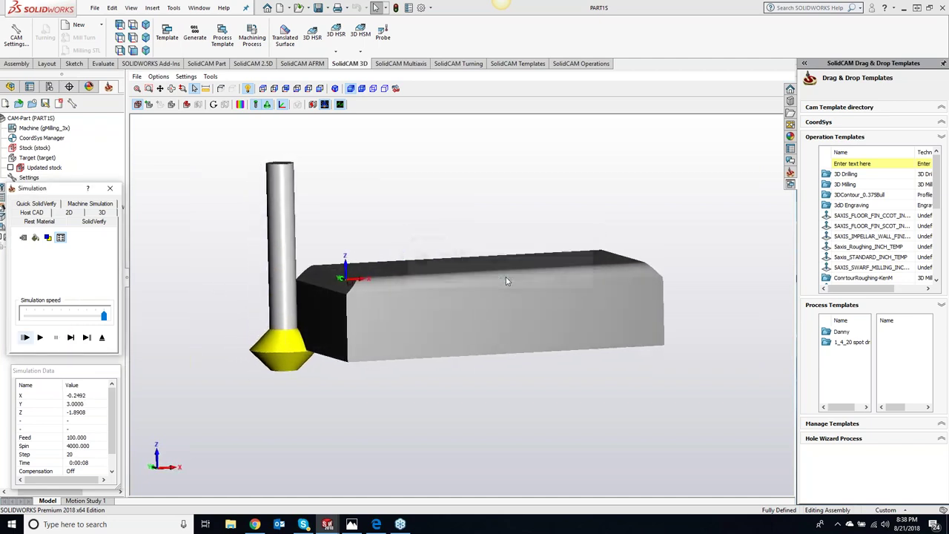
left_click(70, 337)
key("Right")
key("Right")
key("Right")
key("Right")
key("Right")
key("Right")
key("Right")
key("Right")
key("Right")
key("Right")
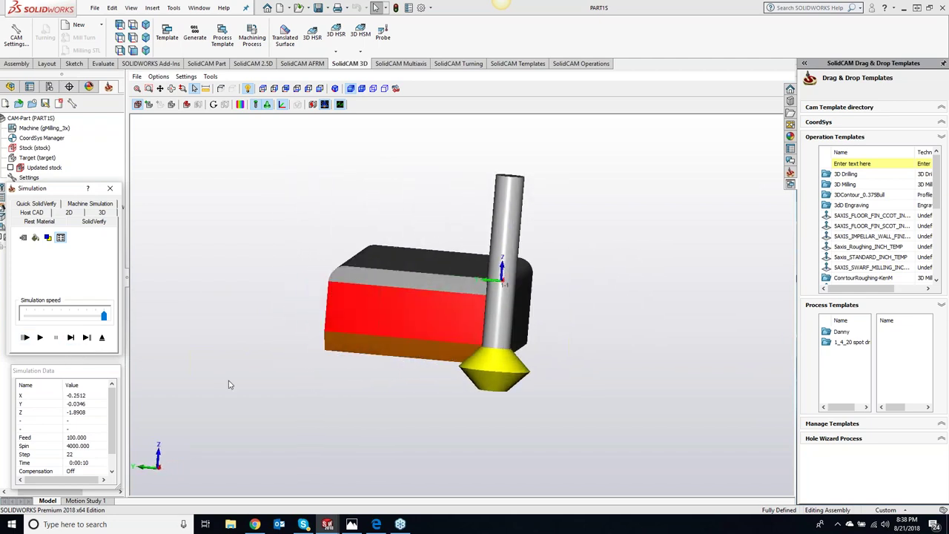
key("Right")
key("Right")
key("Right")
key("Right")
key("Right")
key("Right")
key("Right")
key("Right")
key("Right")
key("Right")
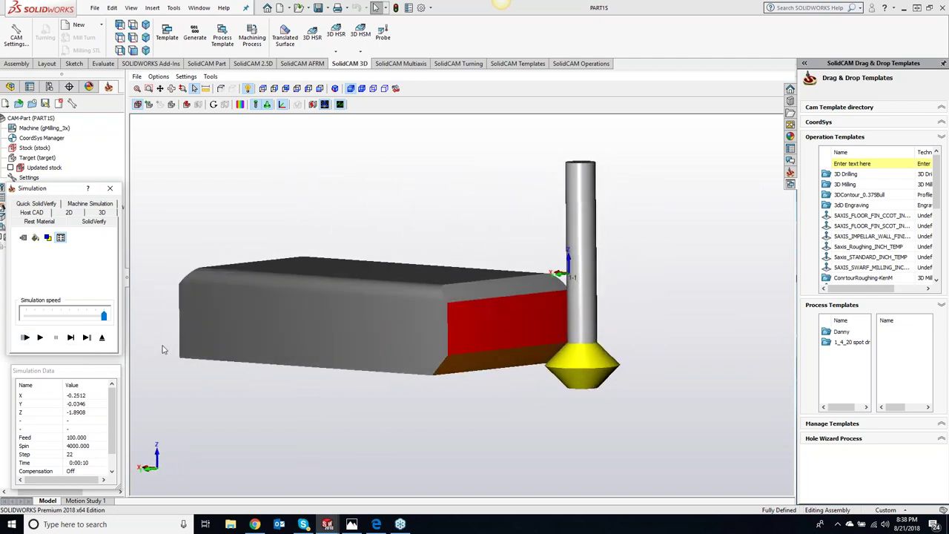
left_click(110, 188)
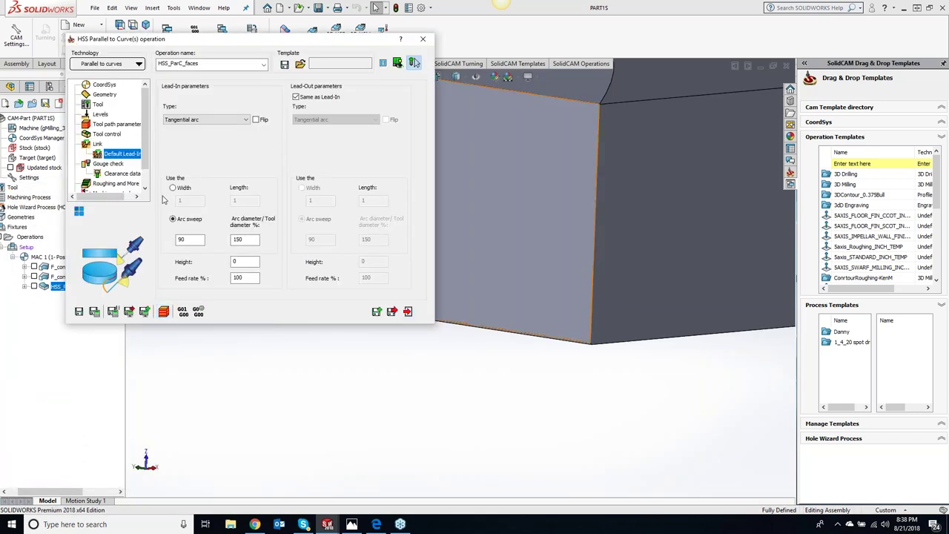
Enable the first gouge check against drive surfaces only, with the Trim and relink toolpath strategy
left_click(111, 164)
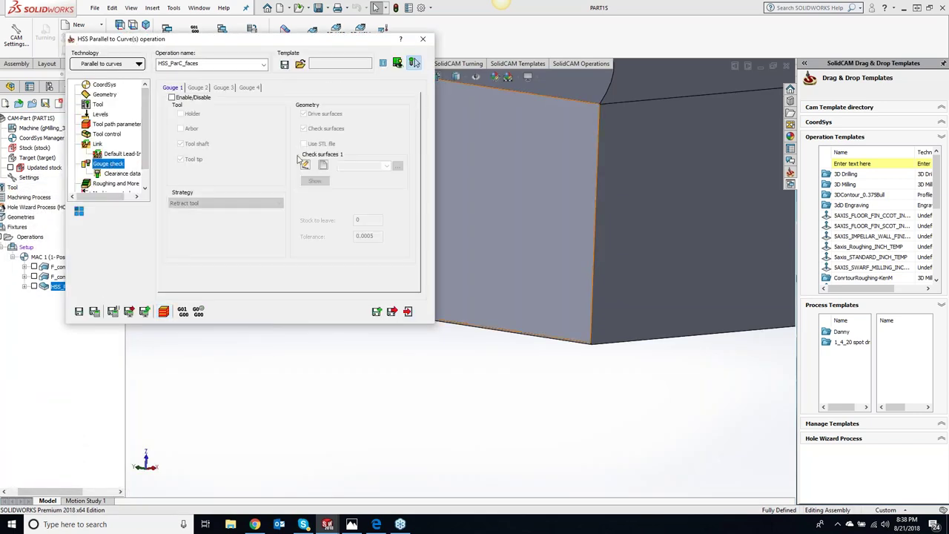
left_click(173, 98)
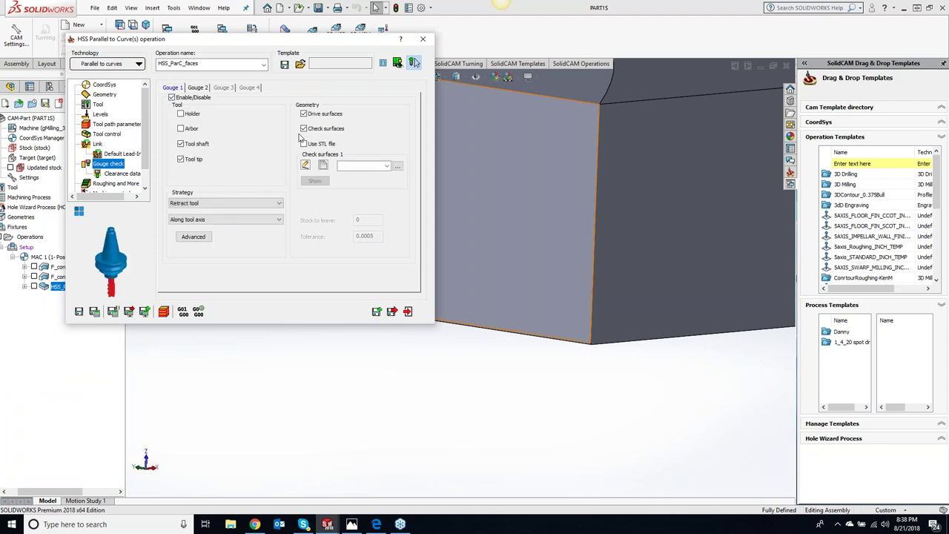
left_click(304, 129)
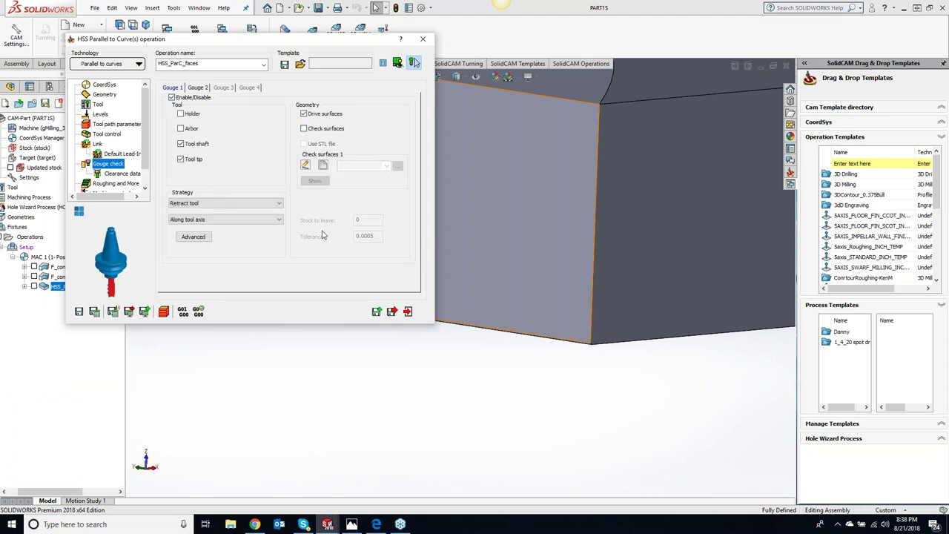
left_click(268, 203)
left_click(226, 220)
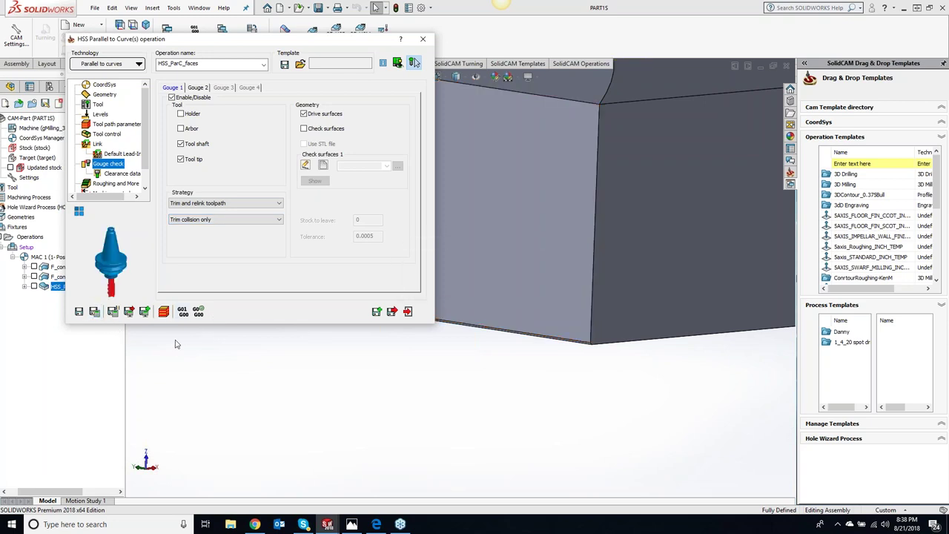
Simulate the operation in SolidVerify with the gouge check settings and close the simulation
left_click(162, 312)
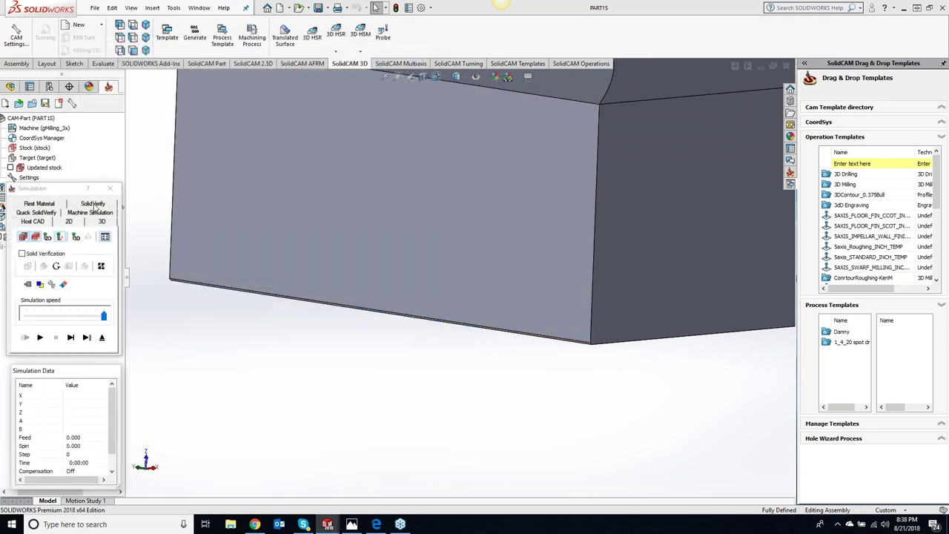
left_click(93, 204)
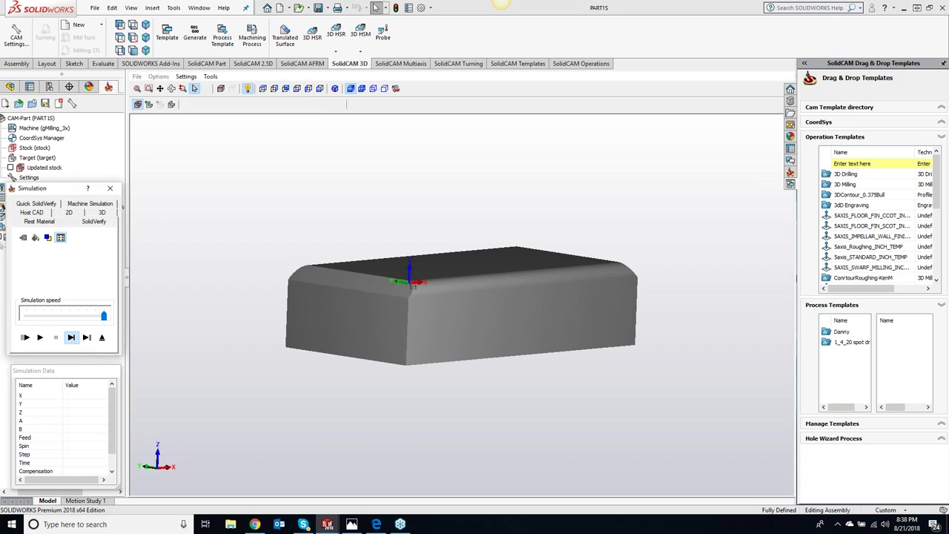
left_click(110, 187)
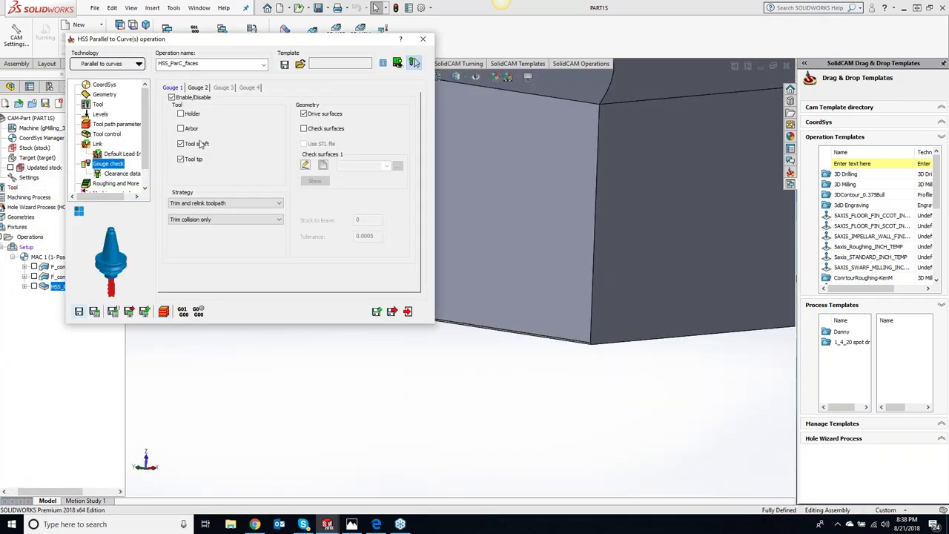
Include the holder and arbor in the gouge check and define all faces adjacent to the drive faces as check surfaces
left_click(180, 115)
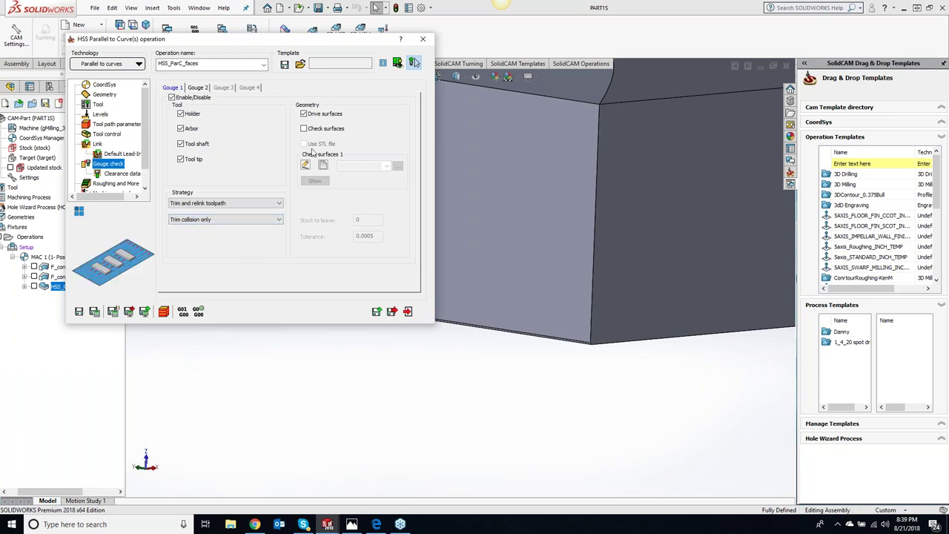
left_click(303, 129)
left_click(323, 164)
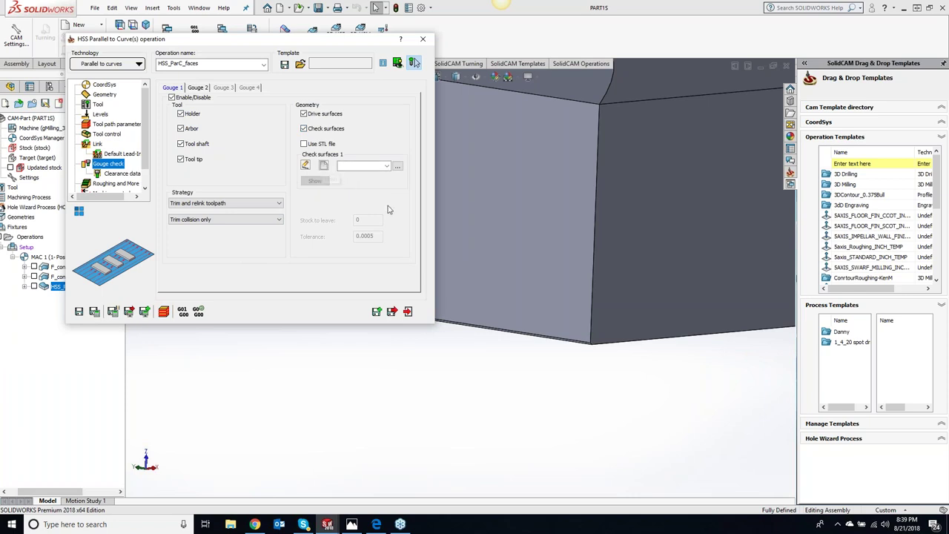
left_click(78, 215)
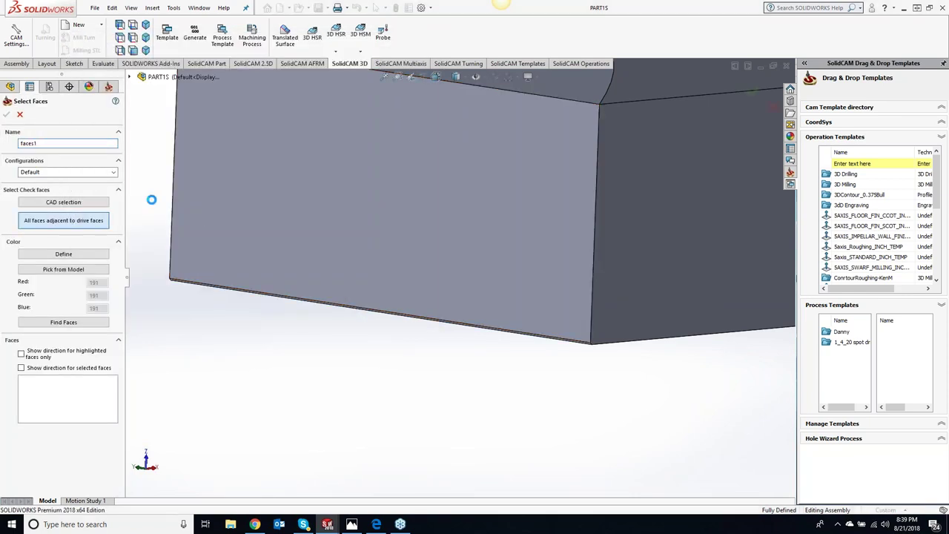
left_click(7, 115)
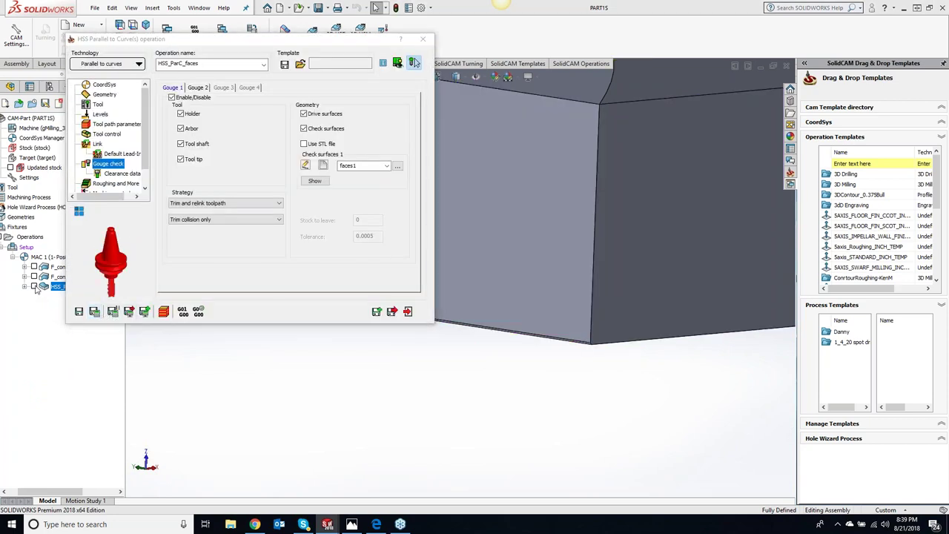
Set the tool contact point to At user-defined point with front and side shifts of 0.5, and recalculate the operation
left_click(105, 95)
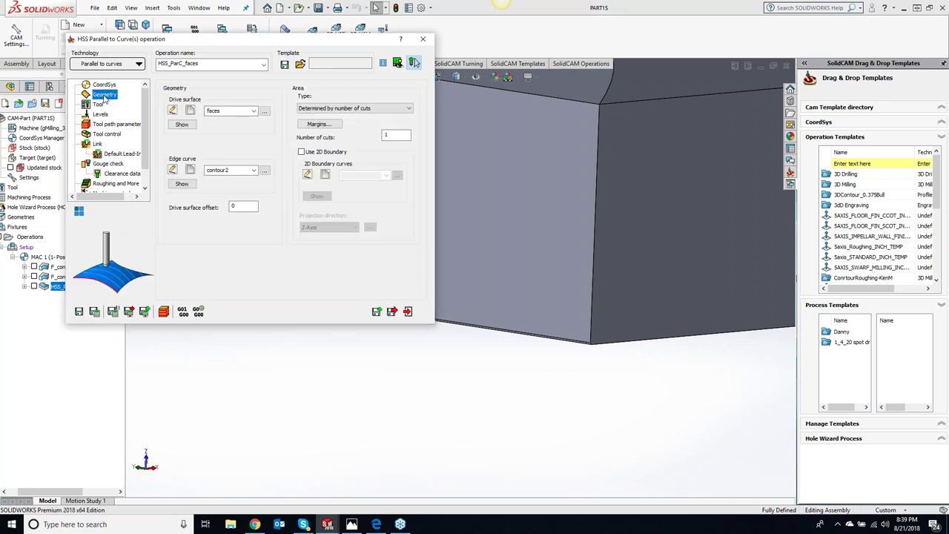
left_click(108, 134)
left_click(251, 149)
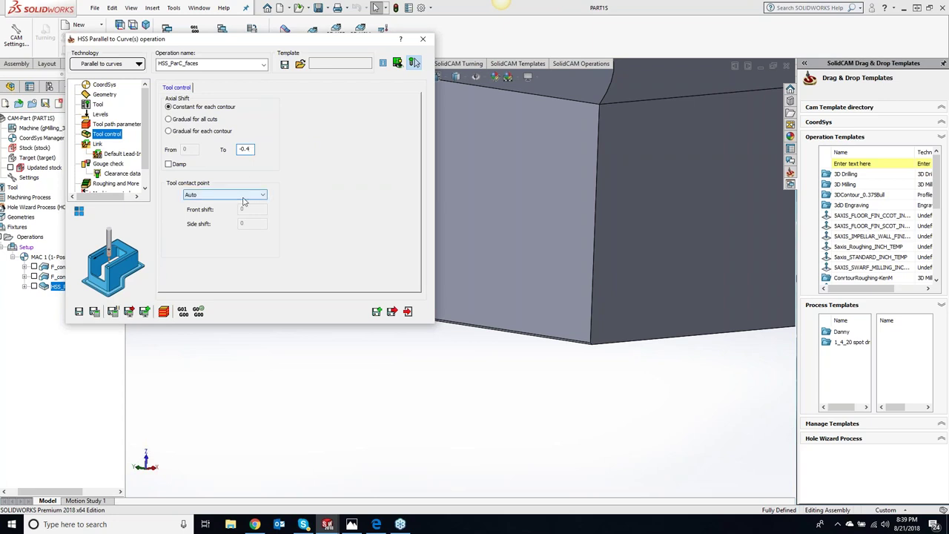
left_click(243, 196)
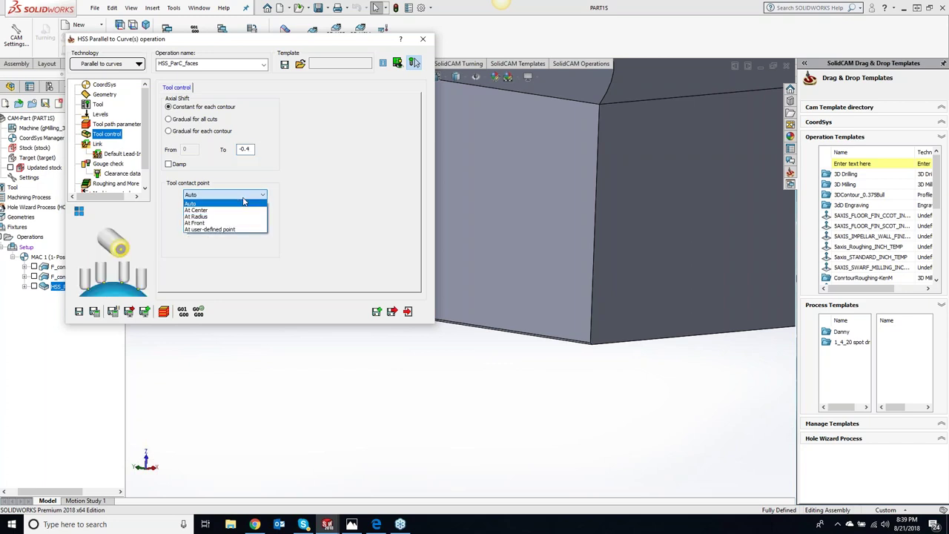
left_click(237, 211)
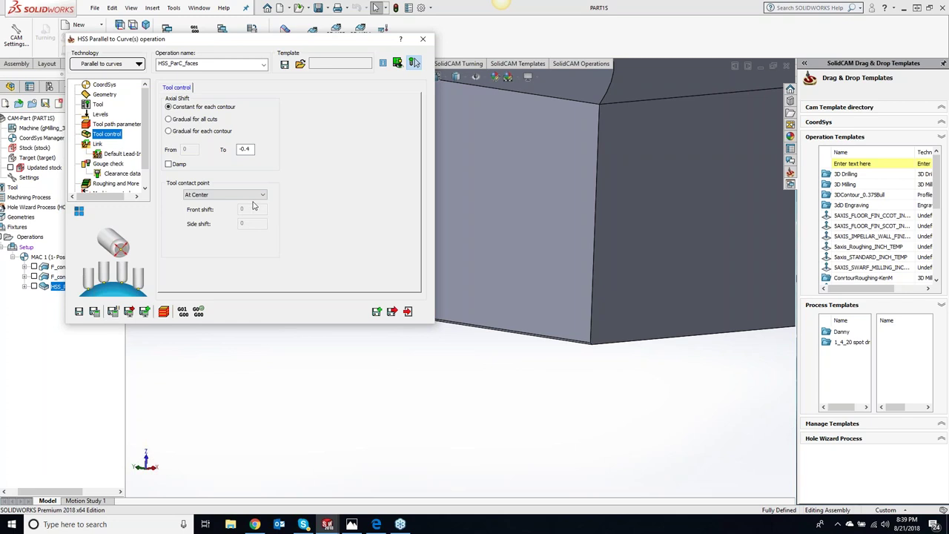
left_click(232, 198)
left_click(226, 231)
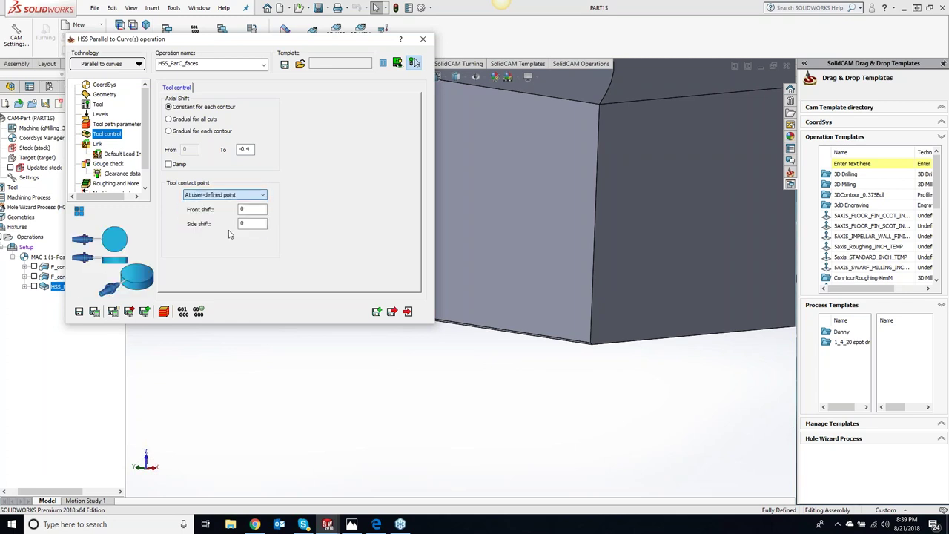
key("Tab")
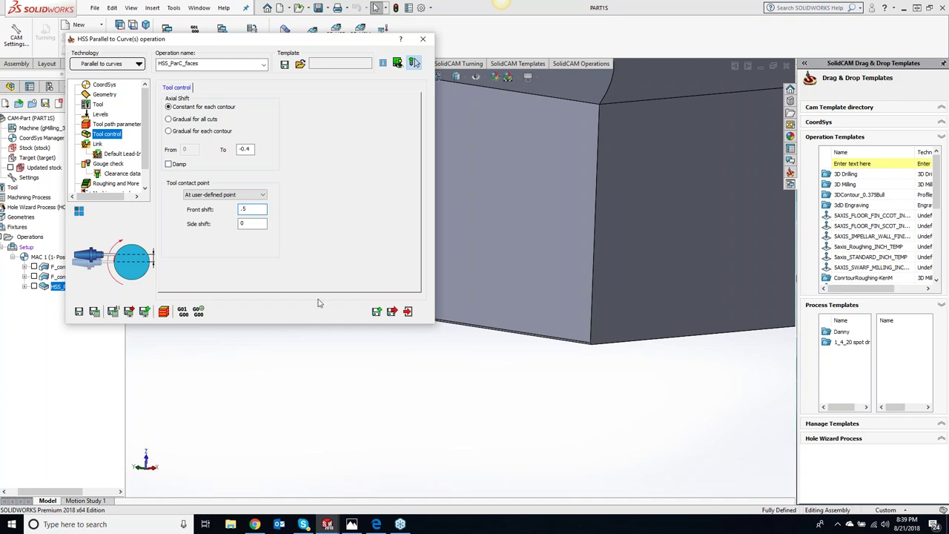
key("Tab")
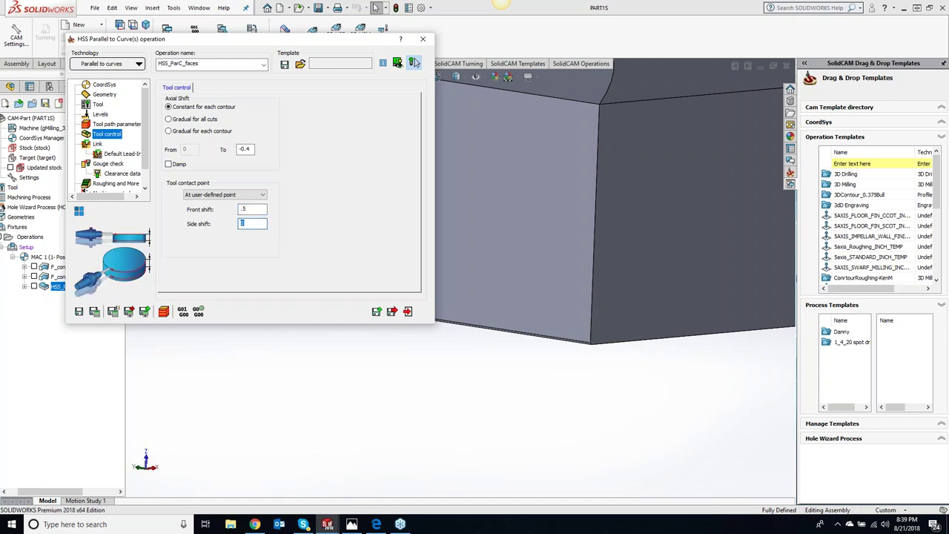
left_click(103, 310)
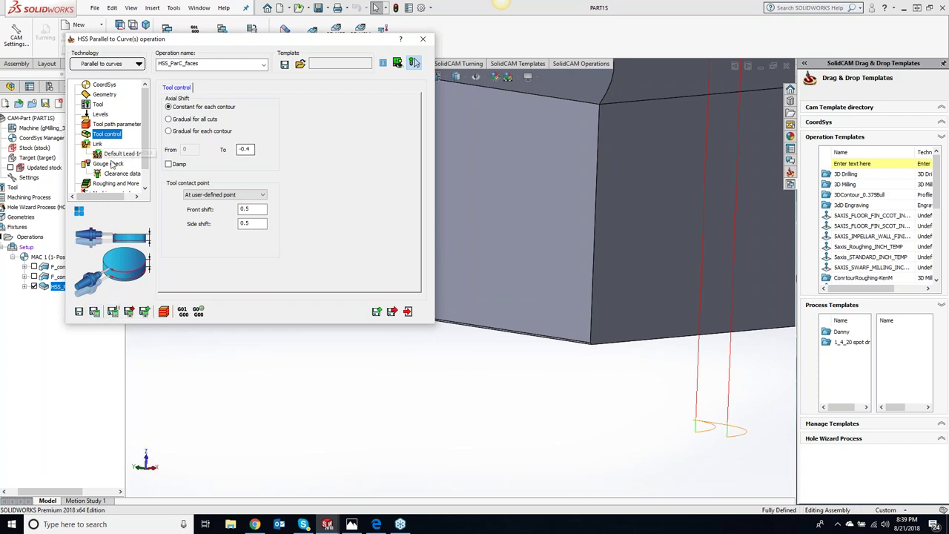
Disable the first gouge check and recalculate the operation
left_click(108, 164)
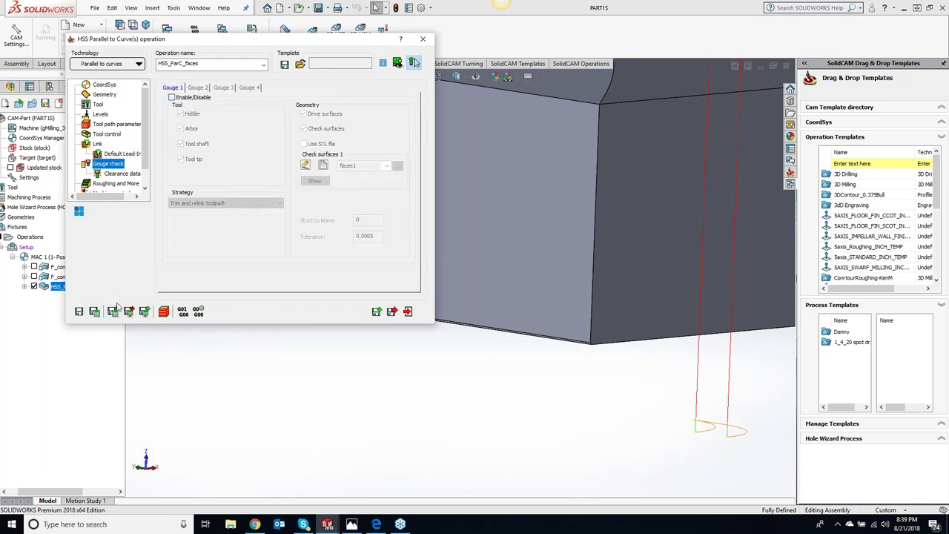
left_click(95, 311)
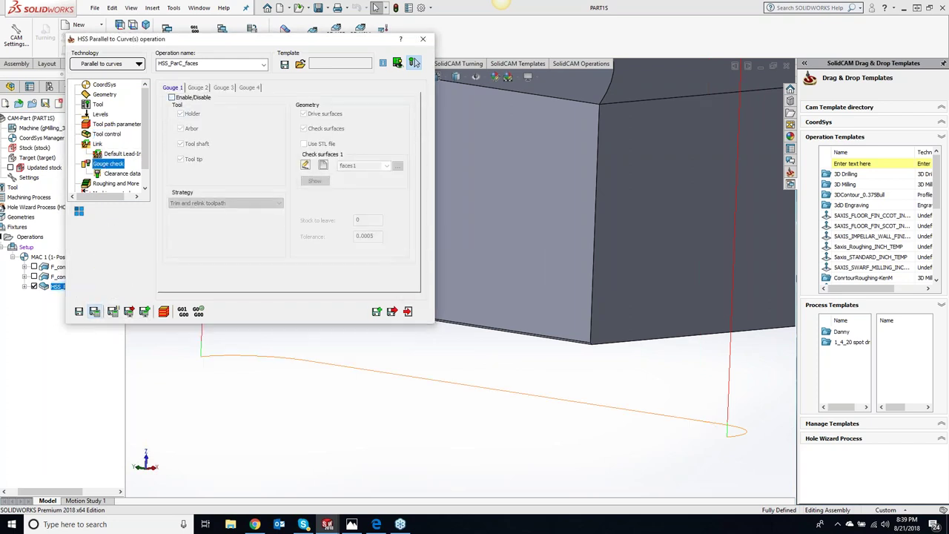
Start a SolidVerify simulation of the operation and decline to continue crash checking with the stock
left_click(165, 312)
left_click(95, 207)
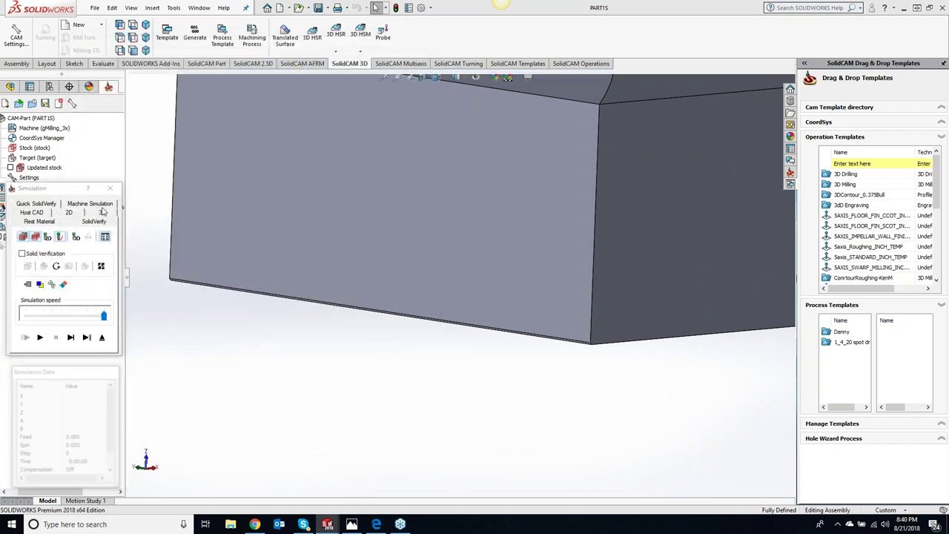
left_click(74, 338)
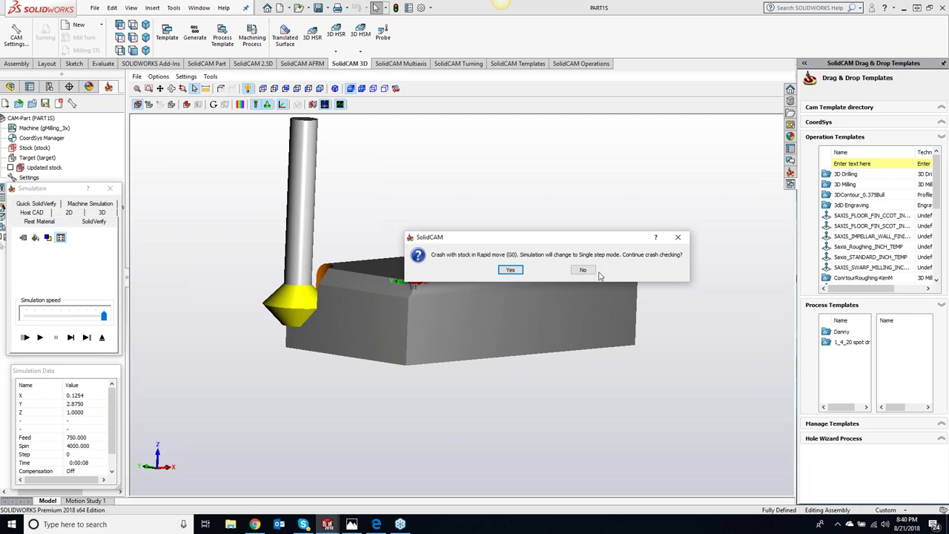
left_click(583, 270)
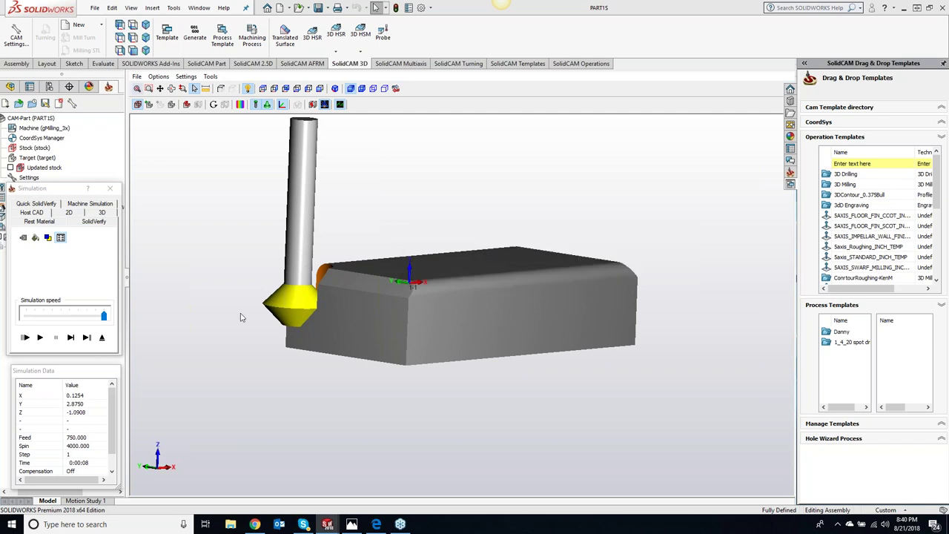
Advance the simulated cut through its moves, stop clash monitoring for the current operation, and close the simulation
left_click(71, 338)
left_click(71, 338)
left_click(71, 338)
left_click(72, 338)
left_click(71, 338)
left_click(71, 338)
left_click(71, 338)
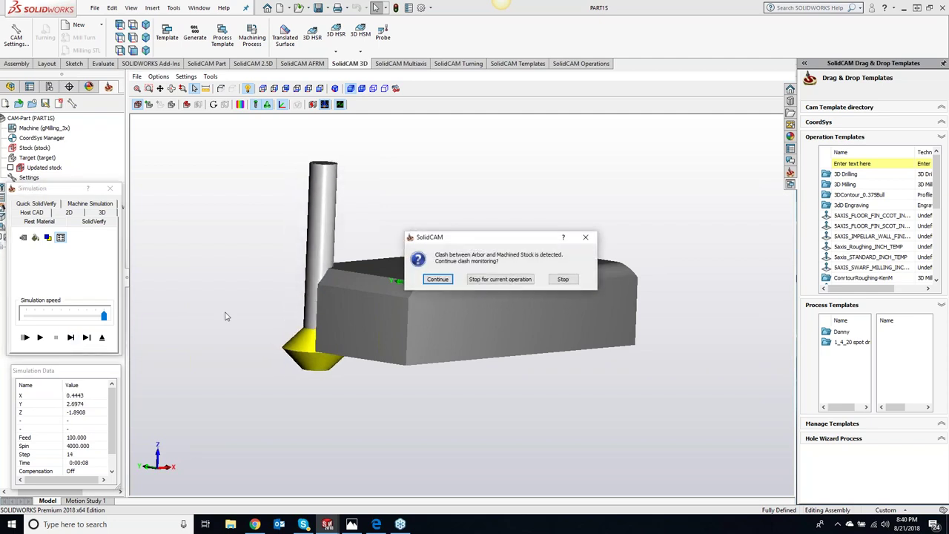
left_click(499, 279)
left_click(71, 338)
left_click(71, 338)
left_click(71, 338)
left_click(69, 339)
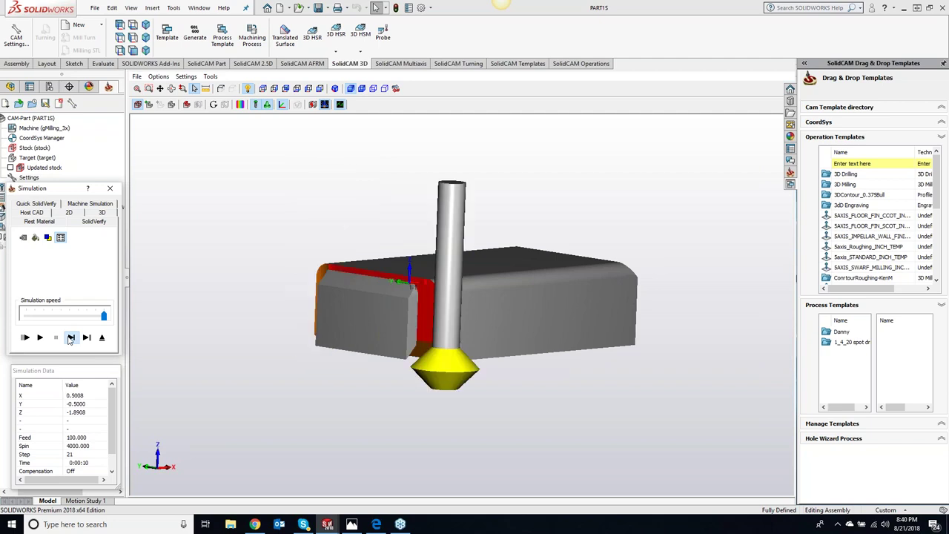
left_click(110, 188)
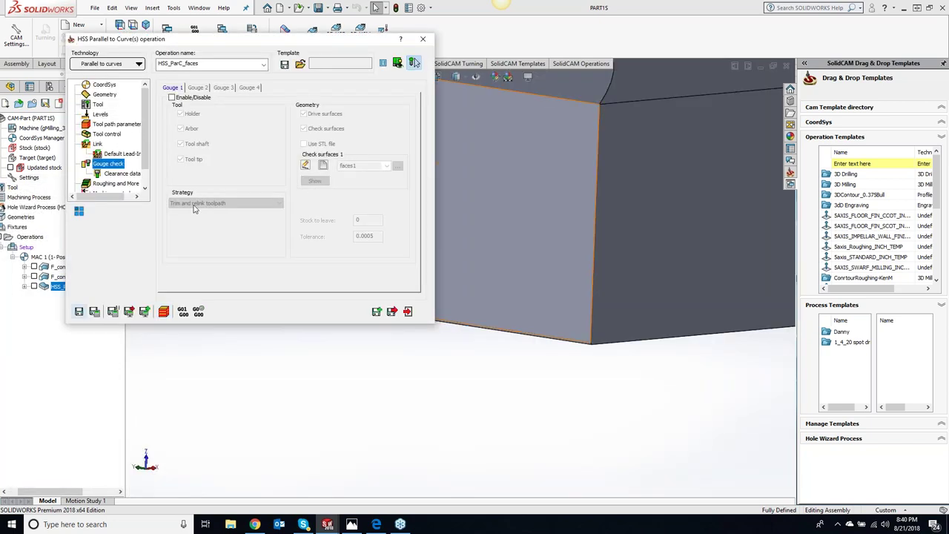
Set the tool contact point's front shift and side shift to -0.5 and recalculate the operation
left_click(107, 133)
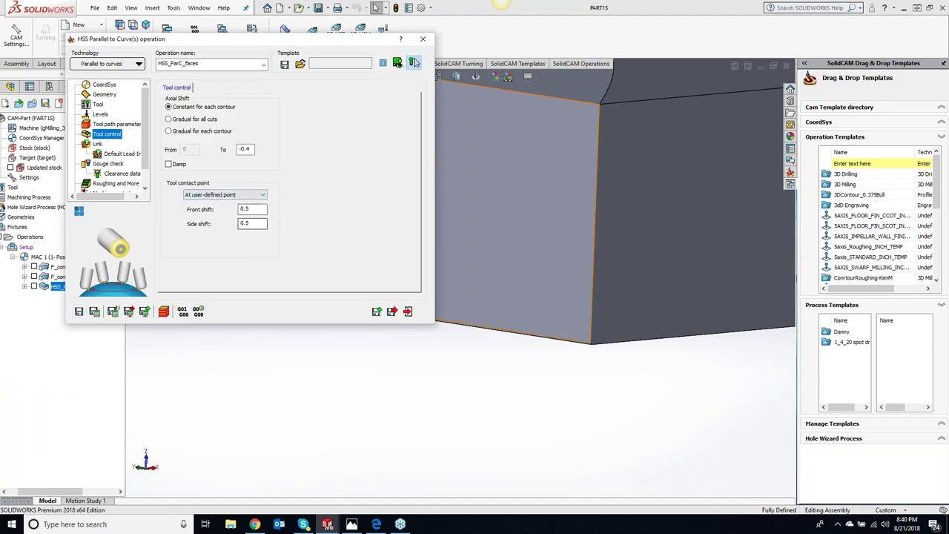
left_click(252, 209)
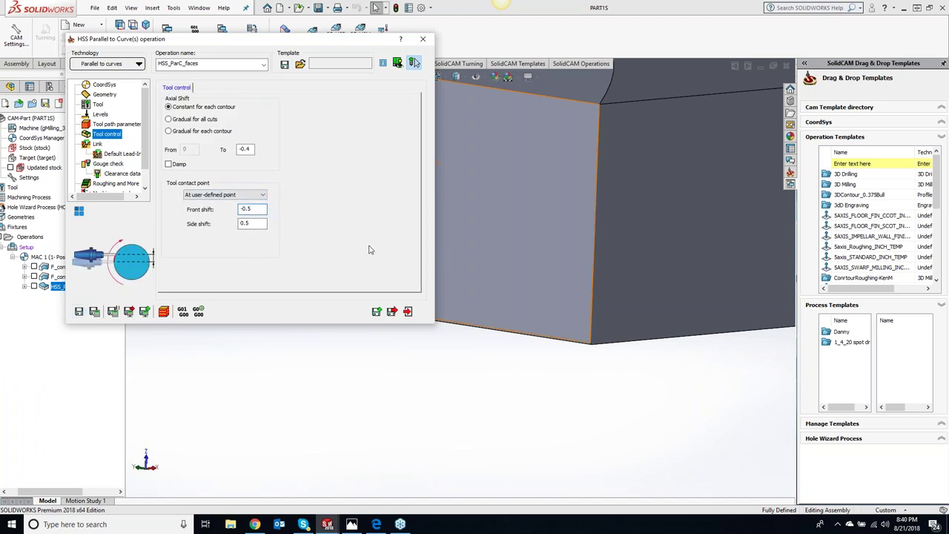
left_click(252, 224)
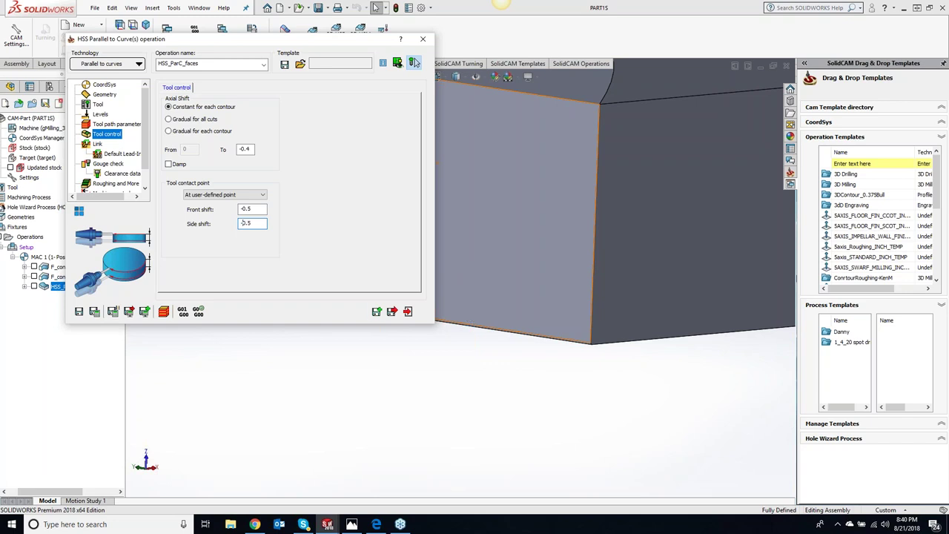
left_click(94, 311)
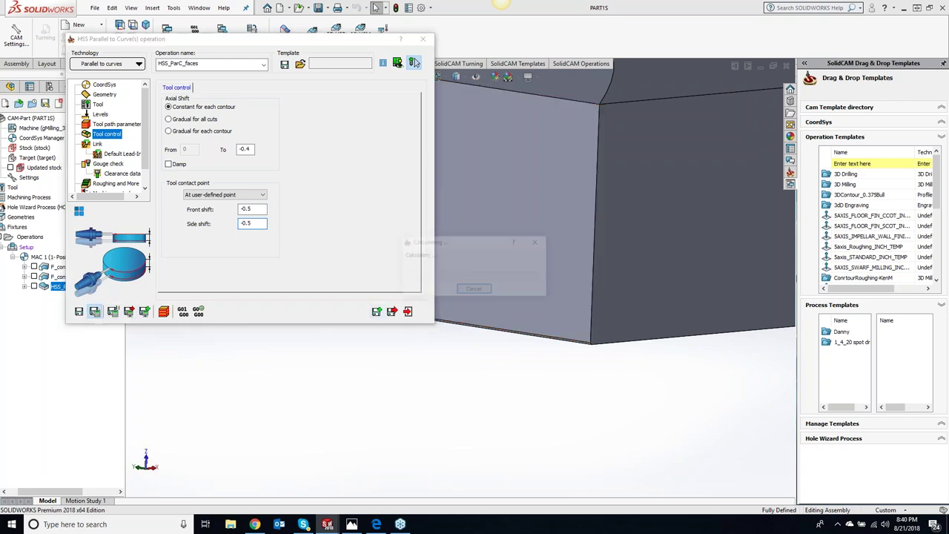
Step through the recalculated operation in SolidVerify, examine the machined lower edge from below, and close the simulation
left_click(163, 311)
left_click(90, 209)
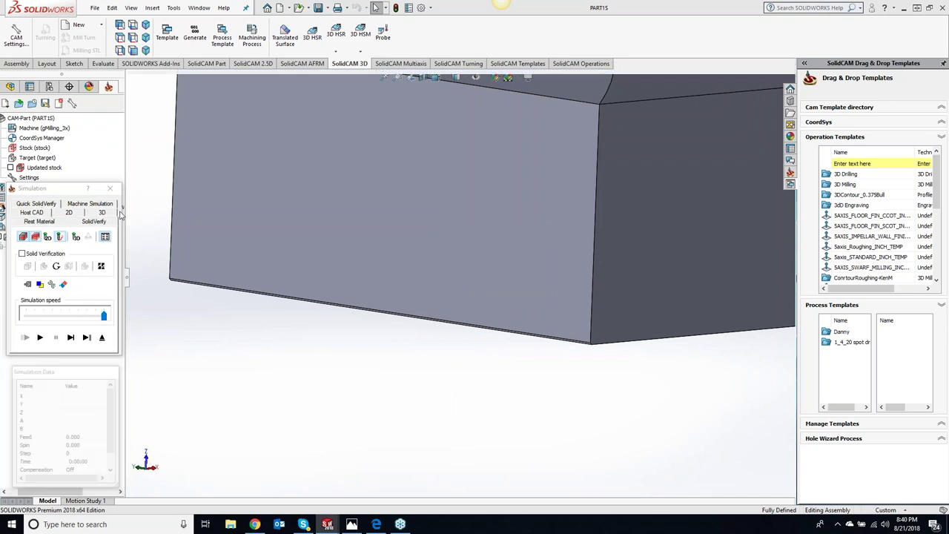
left_click(72, 338)
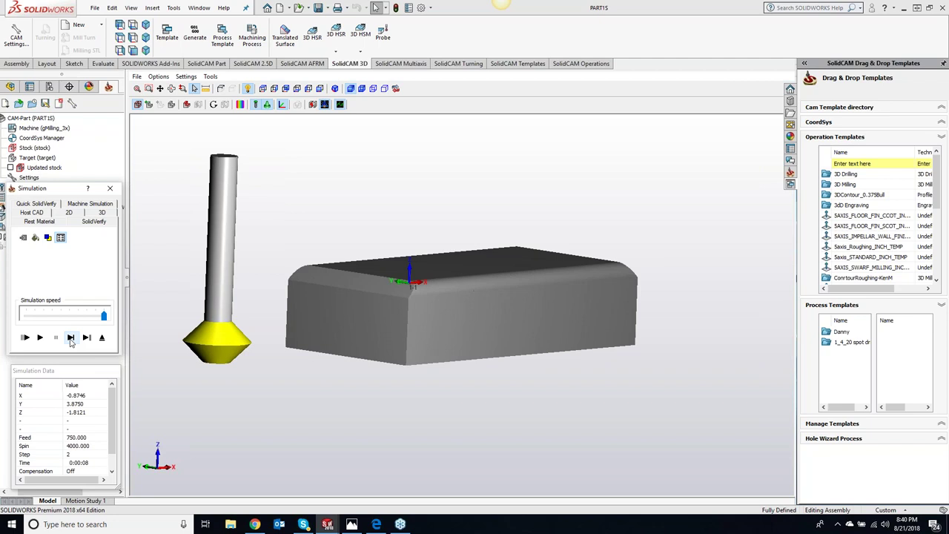
left_click(71, 338)
left_click(72, 338)
left_click(72, 338)
left_click(71, 339)
left_click(71, 339)
left_click(71, 339)
left_click(71, 338)
left_click(71, 338)
left_click(71, 338)
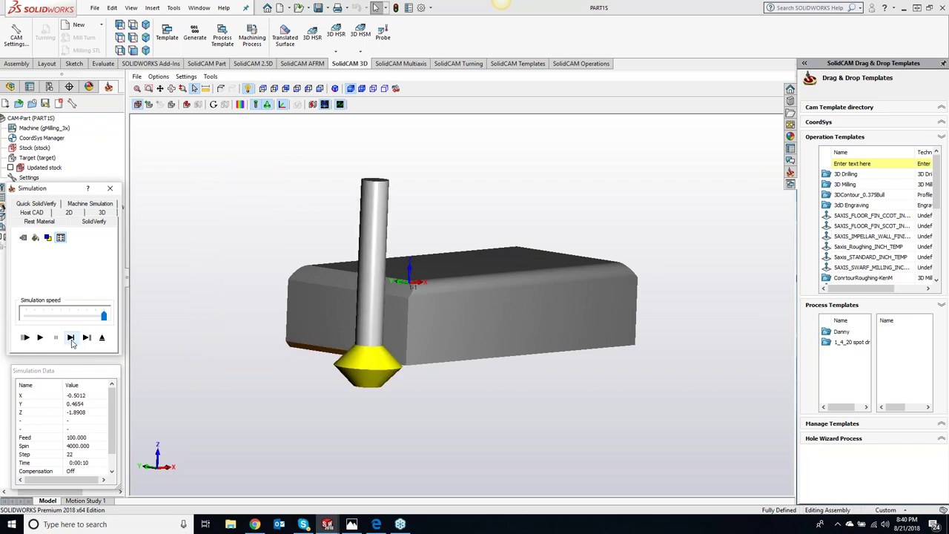
left_click(71, 338)
left_click(71, 339)
left_click(71, 338)
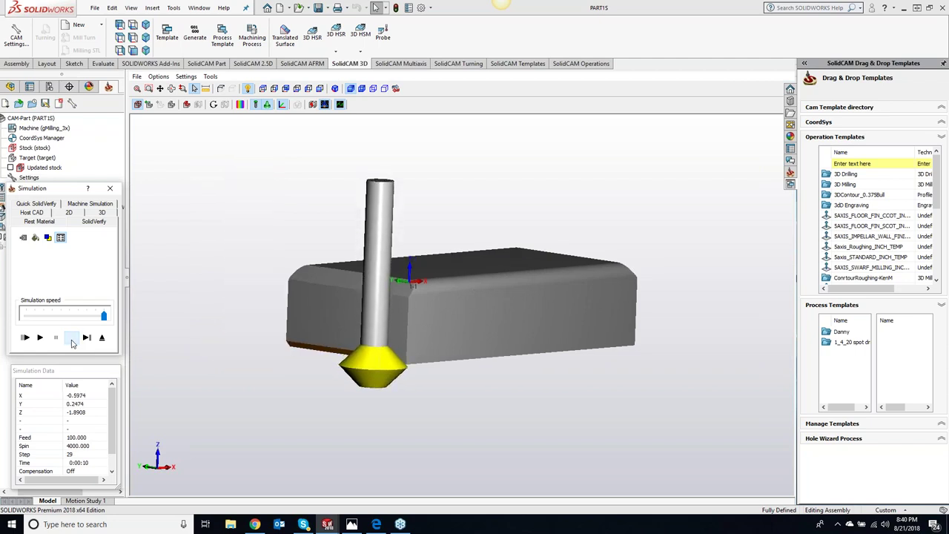
left_click(71, 338)
left_click(71, 338)
left_click(71, 338)
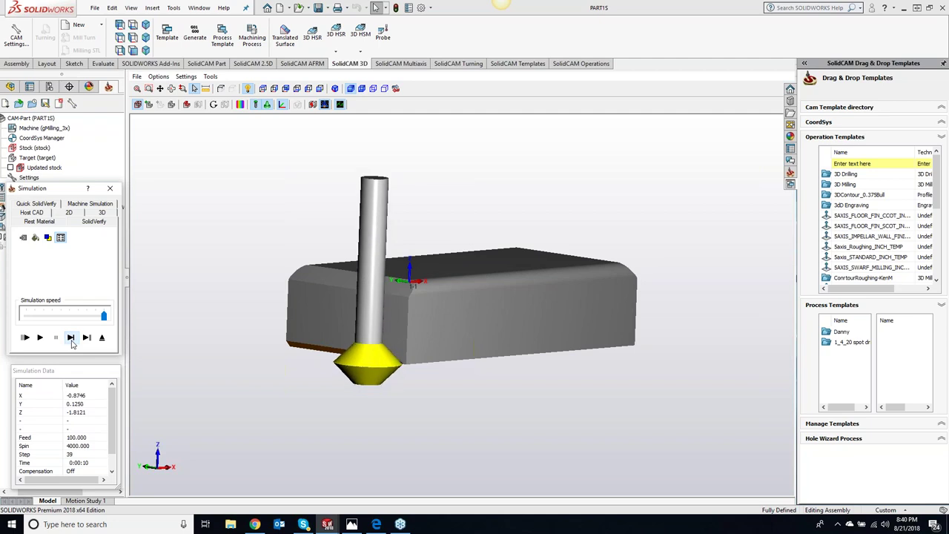
left_click(71, 338)
left_click(72, 338)
middle_click_drag(137, 343, 416, 336)
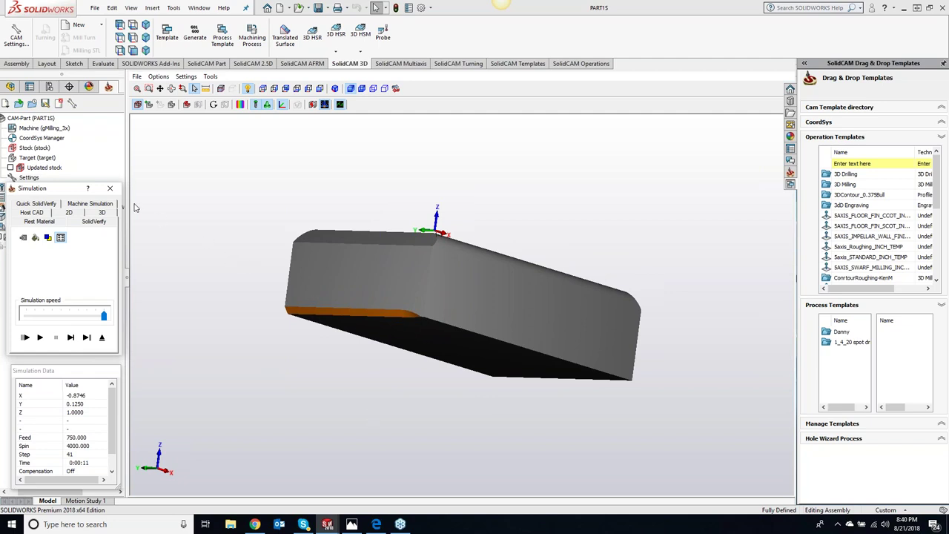
left_click(112, 189)
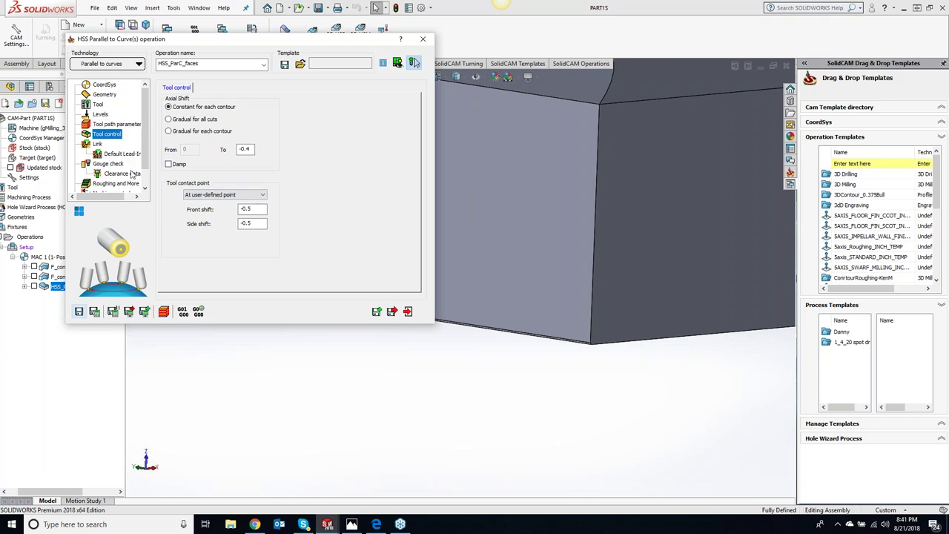
Enable the first gouge check with check surfaces excluded and recalculate the operation
left_click(111, 163)
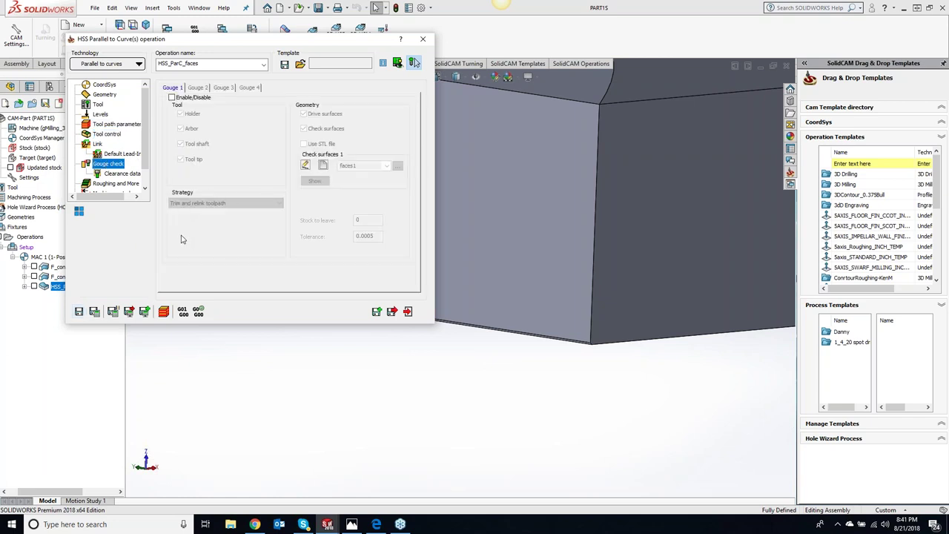
left_click(172, 98)
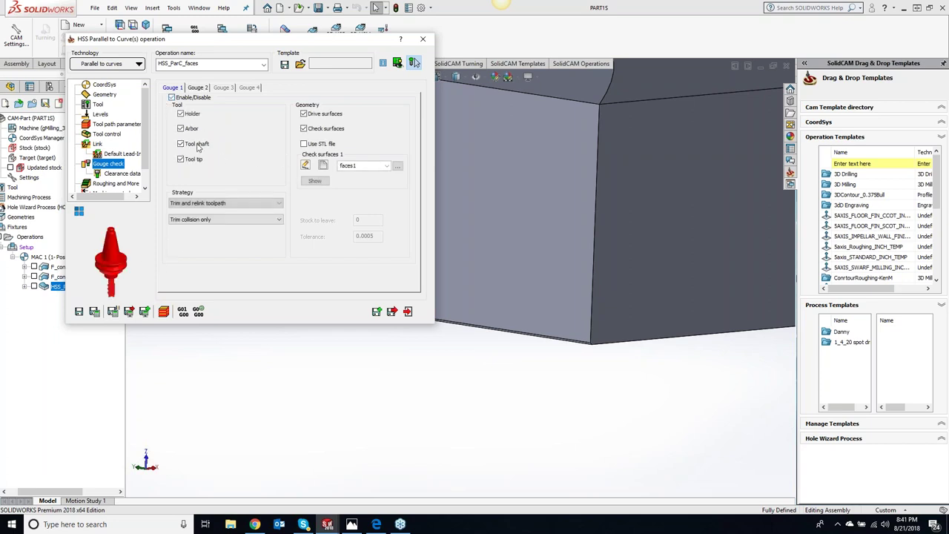
left_click(304, 128)
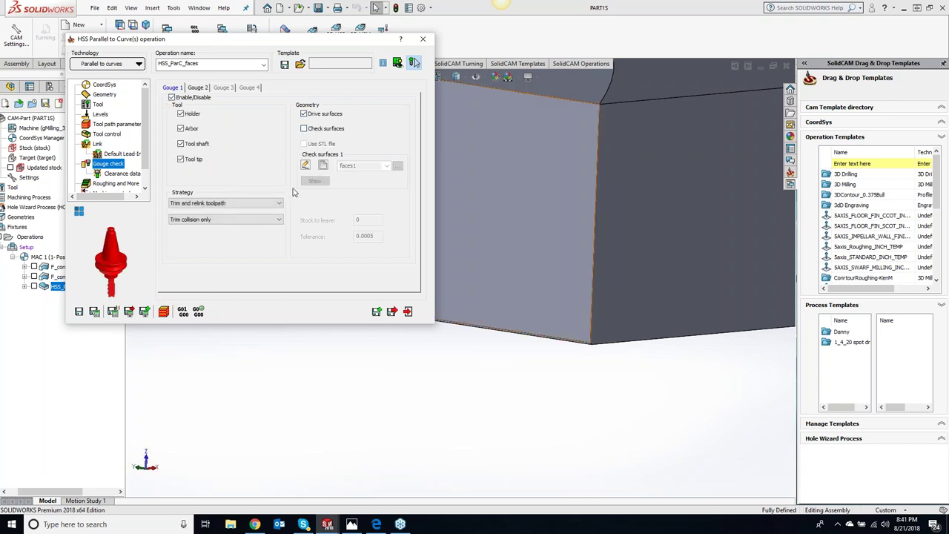
left_click(414, 62)
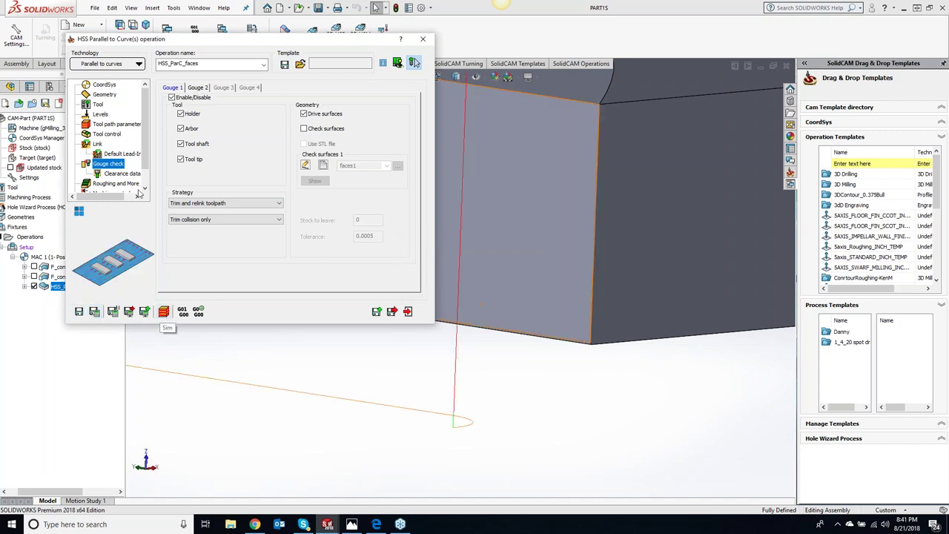
Enable Extend/Trim with tangential start and end extensions of 0.1 by value, and recalculate the operation
left_click(110, 124)
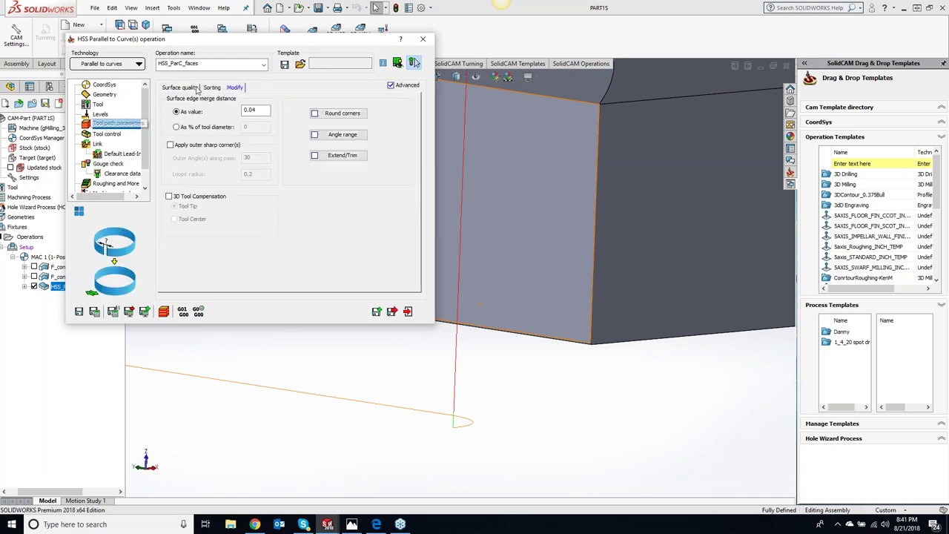
left_click(342, 155)
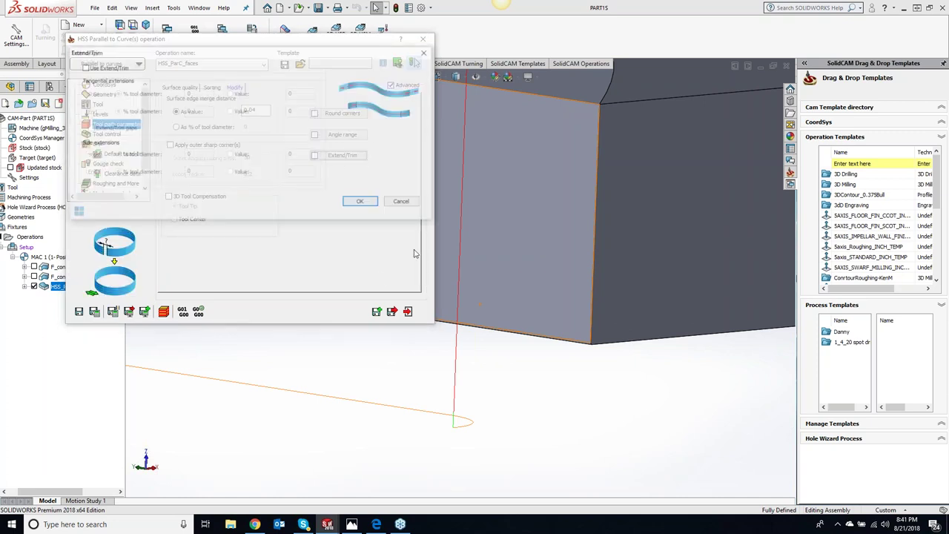
left_click(85, 67)
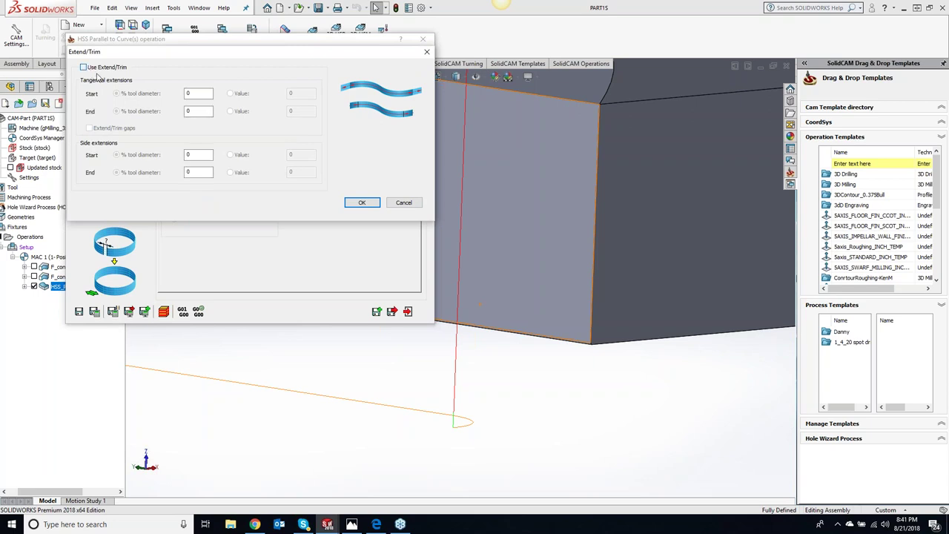
left_click(231, 93)
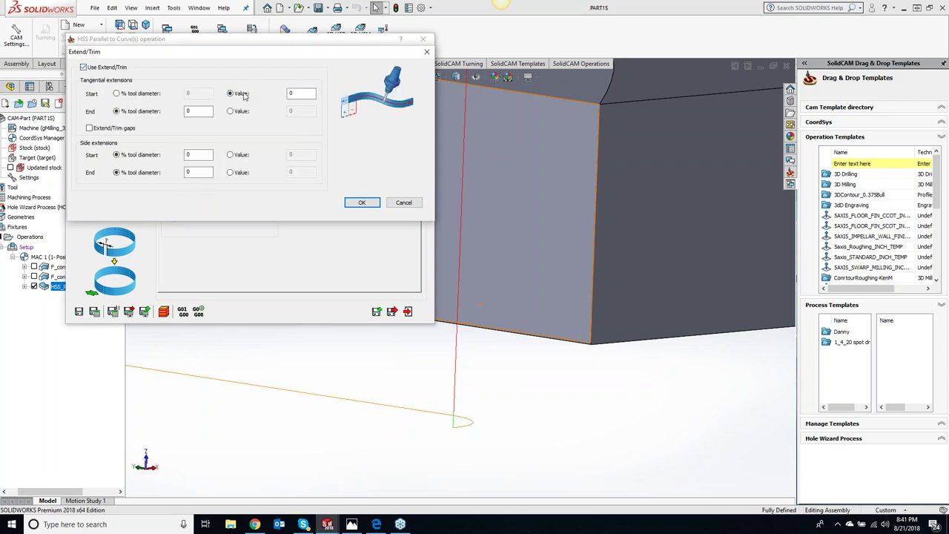
double_click(300, 93)
left_click(230, 111)
left_click(299, 111)
double_click(300, 111)
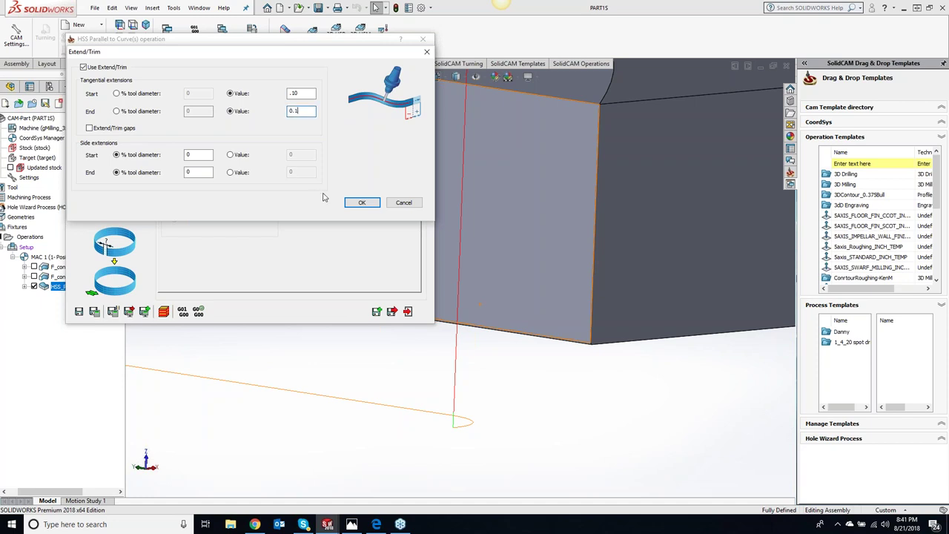
left_click(362, 203)
left_click(94, 312)
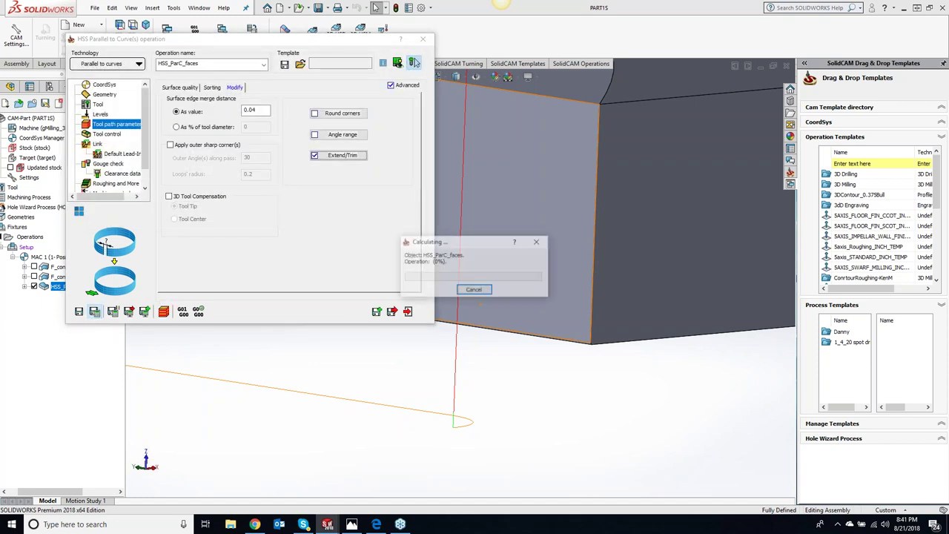
Simulate the extended toolpath in SolidVerify to examine the cut along the lower edge, and close the simulation
left_click(164, 312)
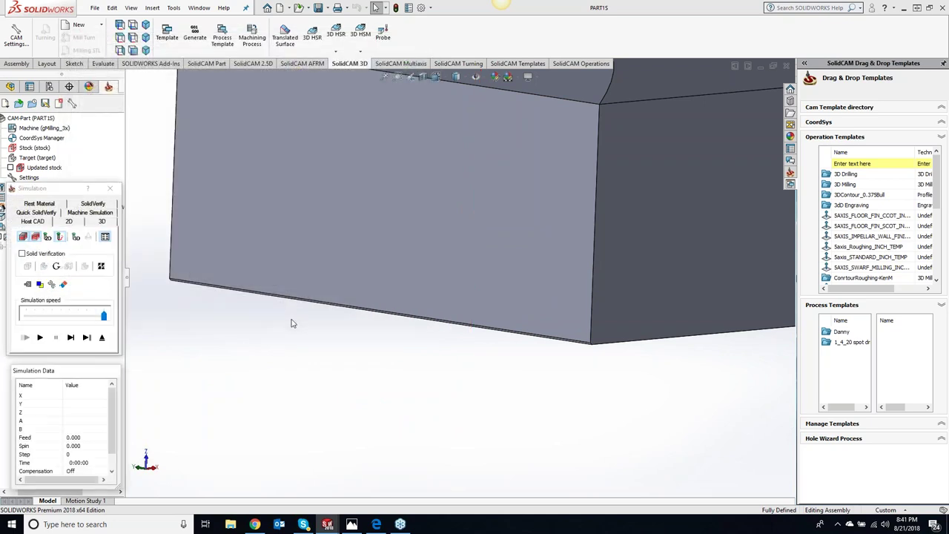
left_click(93, 213)
left_click(71, 339)
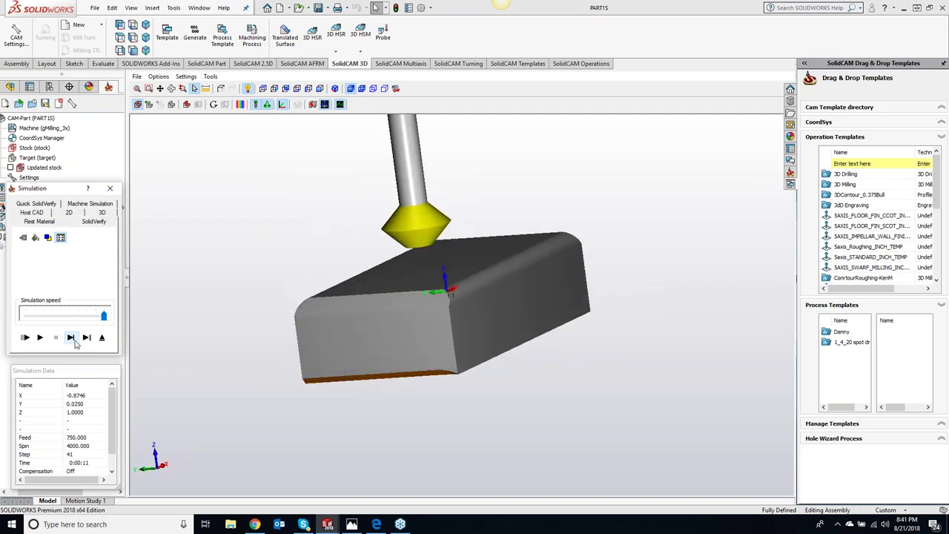
left_click(110, 191)
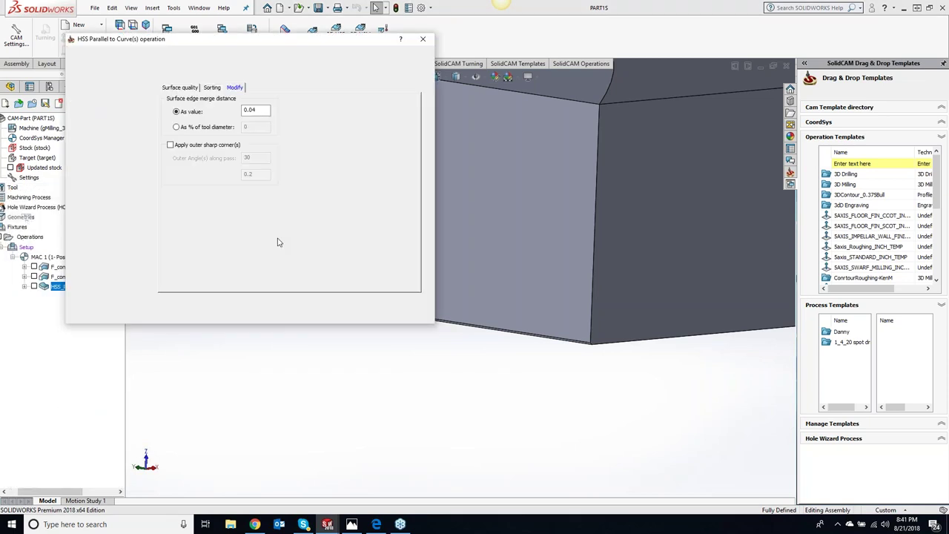
Set the tangential end extension in Extend/Trim to a value of 25 and recalculate the operation
left_click(358, 160)
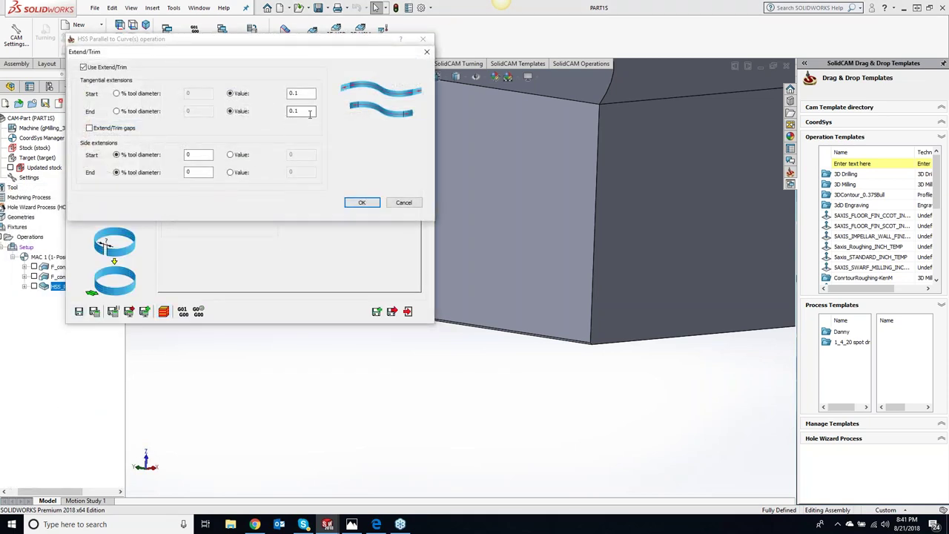
left_click(232, 113)
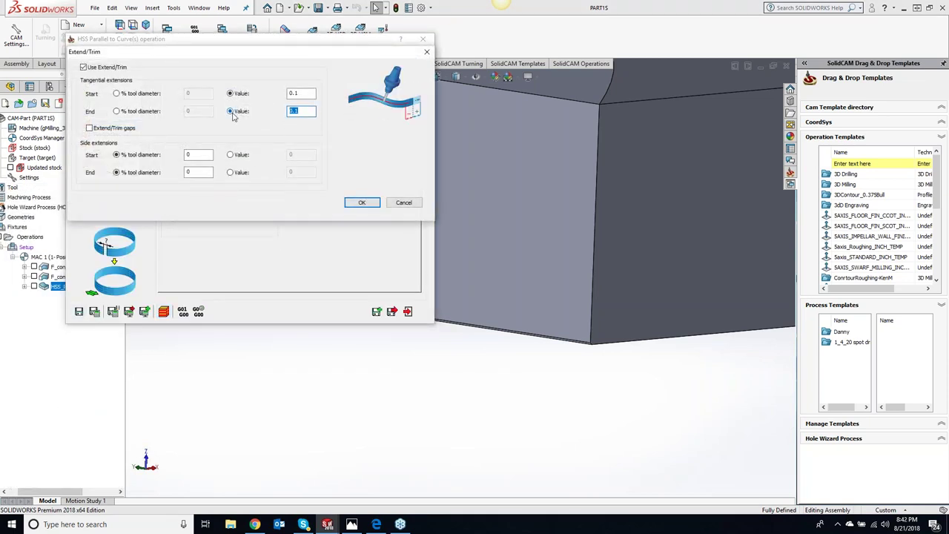
type("25")
left_click(362, 203)
left_click(95, 312)
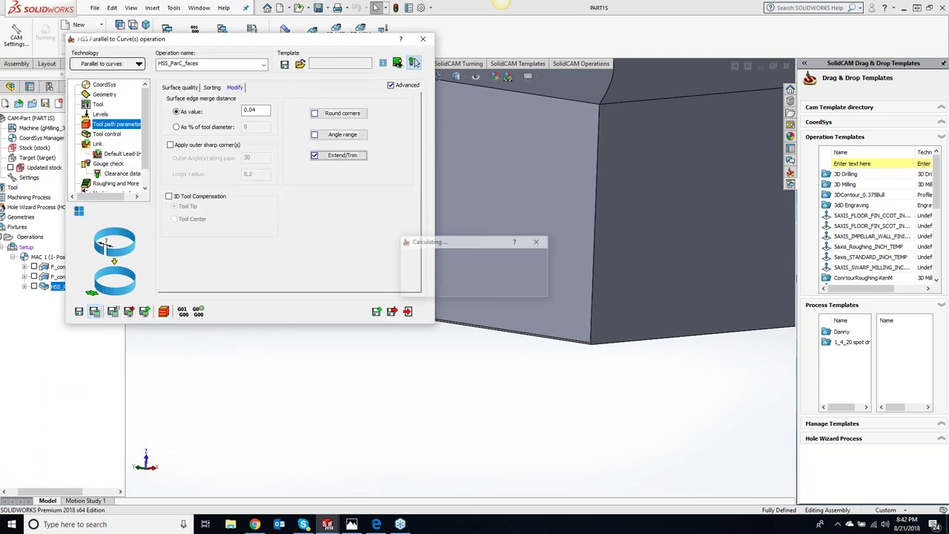
Simulate the operation in SolidVerify to examine the cut along the block's lower end edge, and close the simulation
left_click(163, 311)
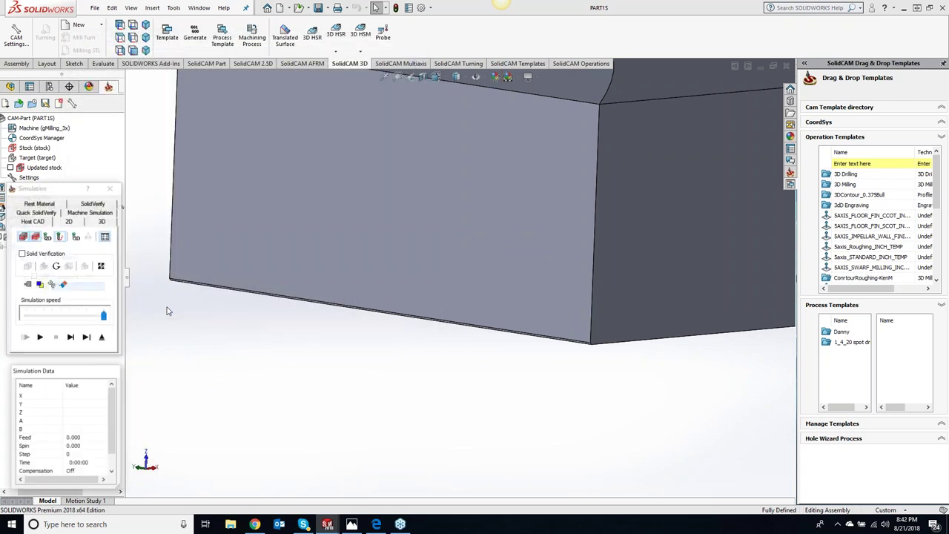
left_click(102, 205)
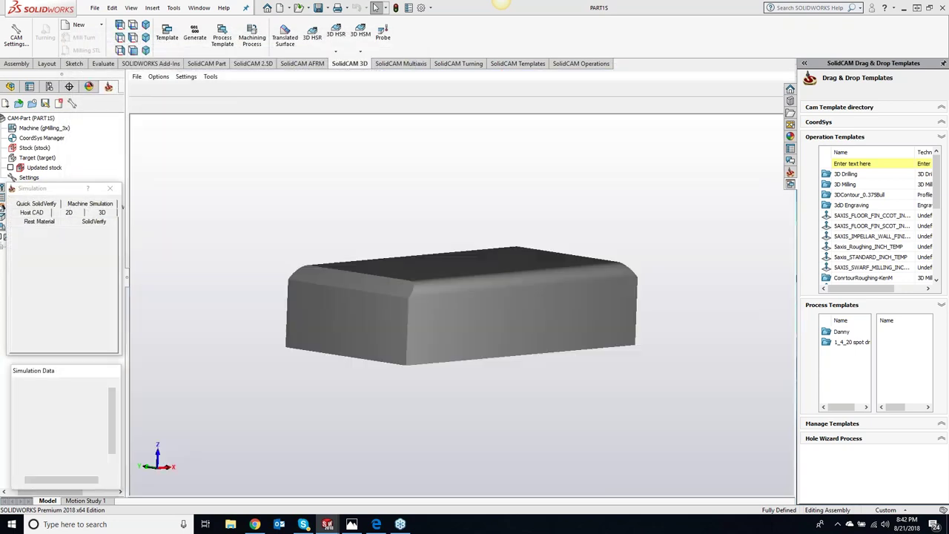
left_click(70, 337)
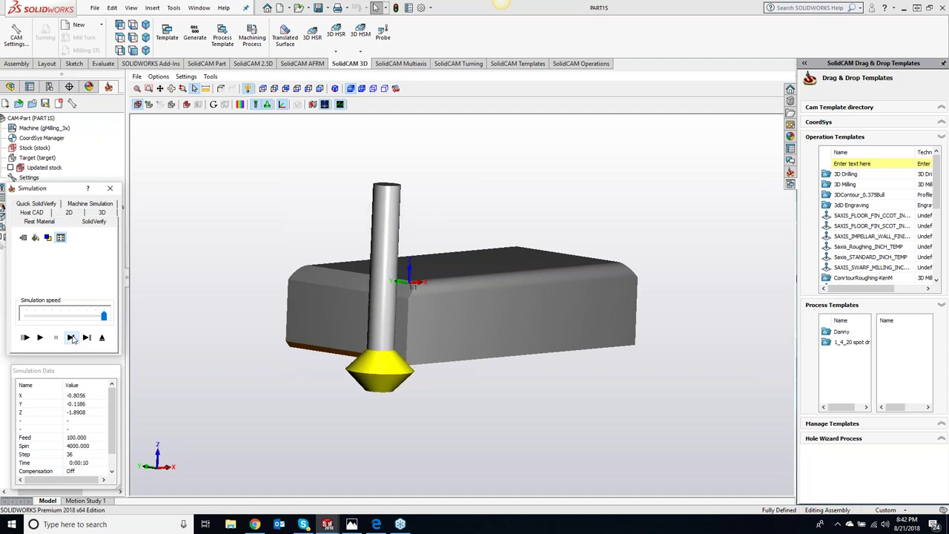
left_click(71, 338)
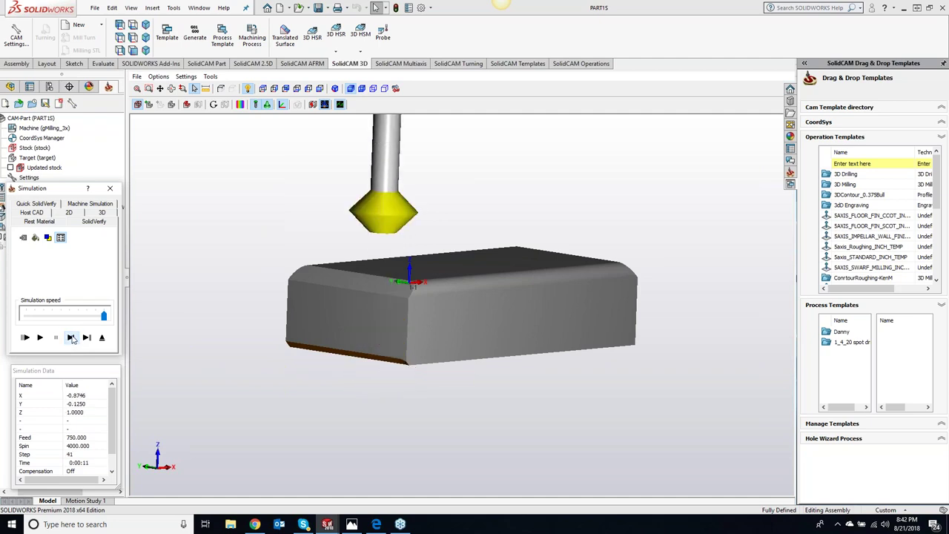
middle_click_drag(304, 368, 301, 358)
left_click(110, 189)
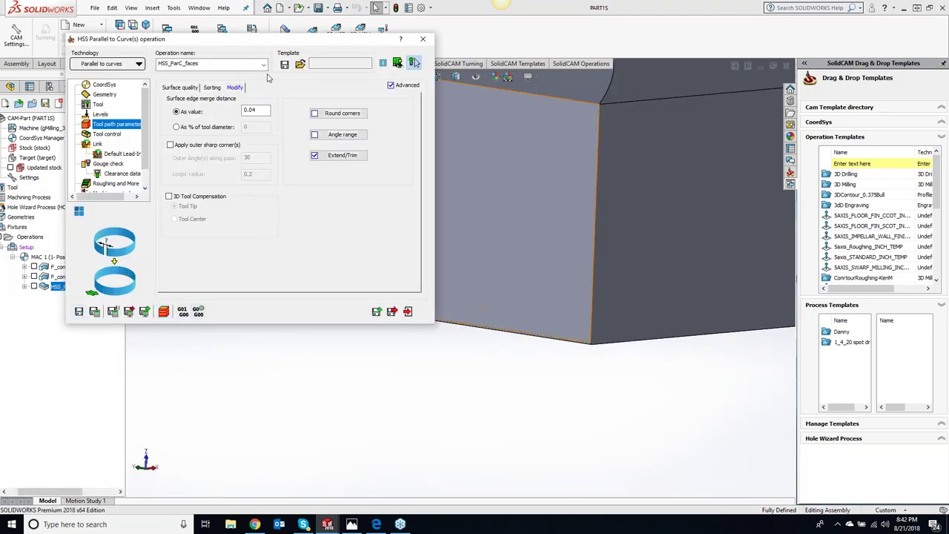
Save the operation as a template named "bottom duburr" followed by the custom tool's name, and close the operation
left_click(413, 62)
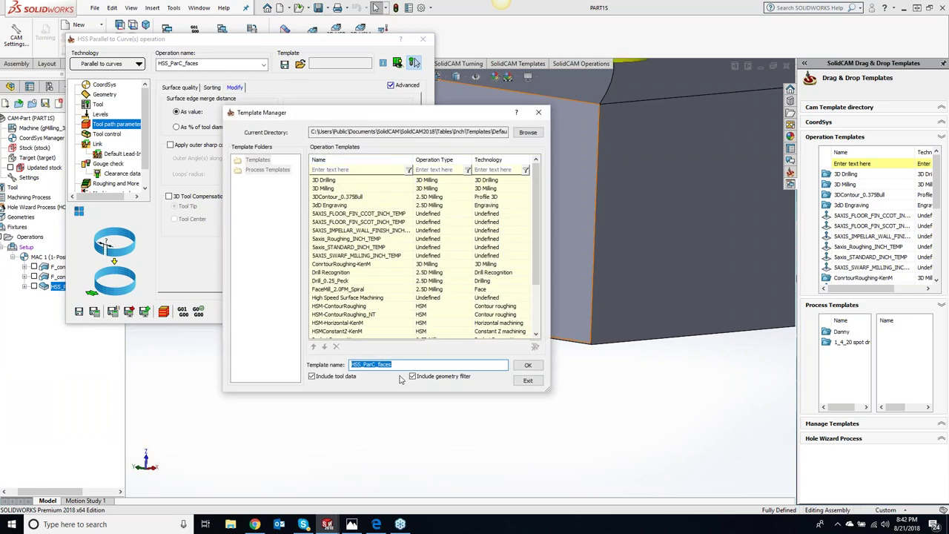
type("n")
type("ottom ")
type("dubu")
type("rr E")
type("rik M")
type(" tool")
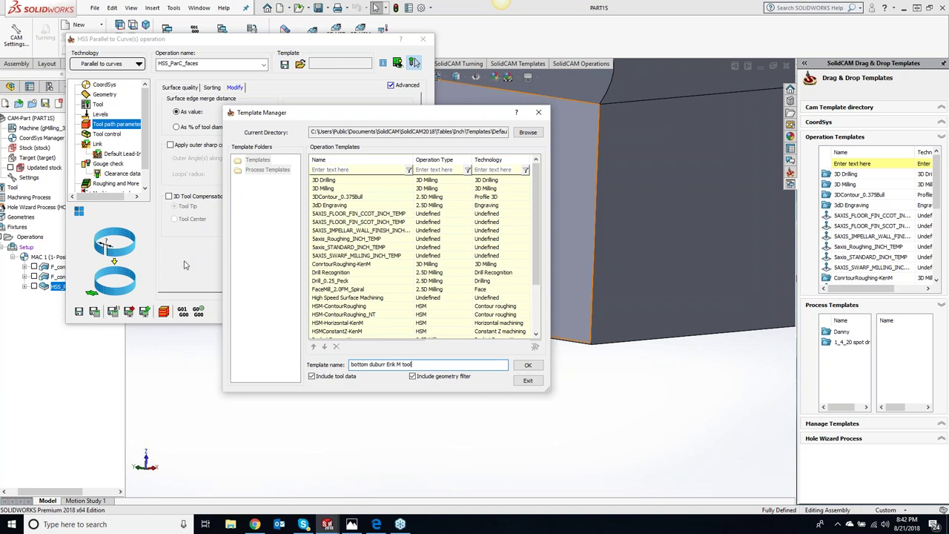
left_click(525, 365)
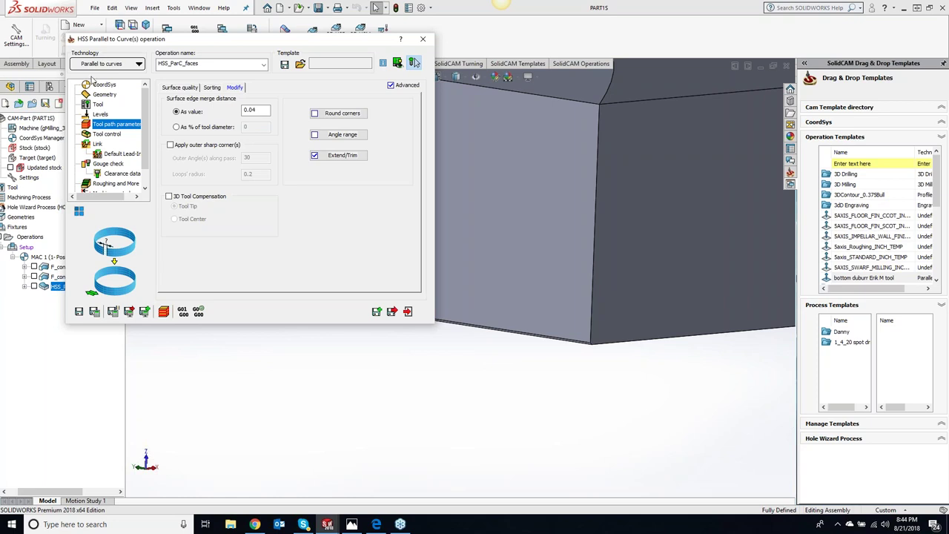
left_click(465, 124)
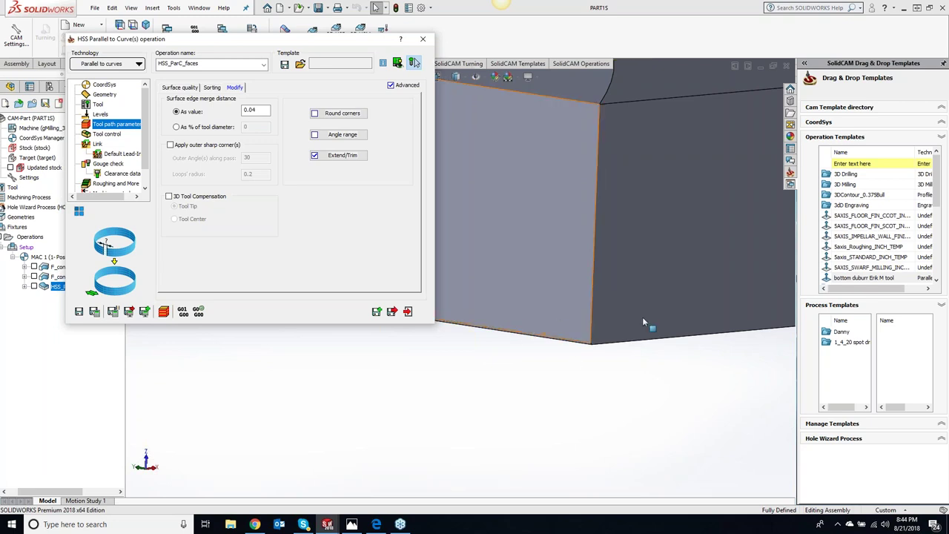
left_click(422, 39)
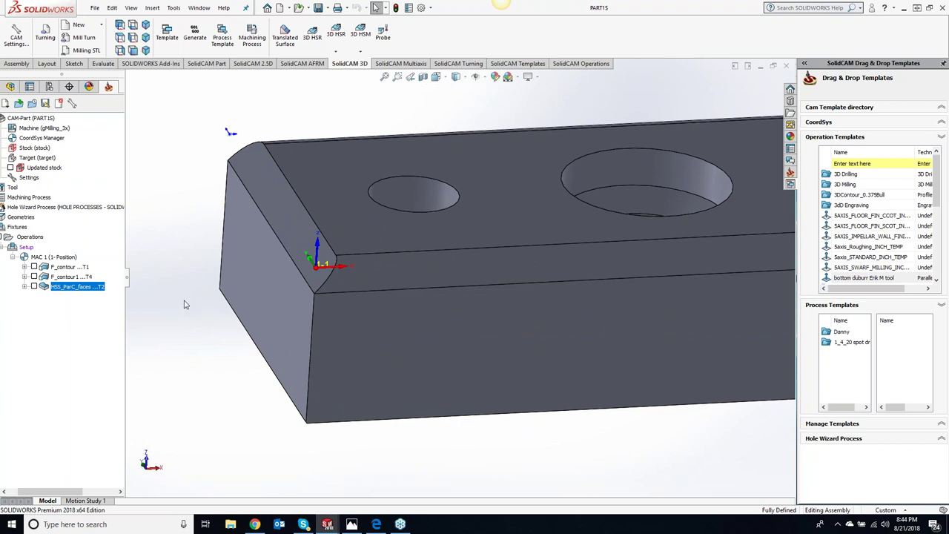
Examine the area types offered for a new HSS Parallel cuts: Constant Z operation, and close it without saving
double_click(74, 287)
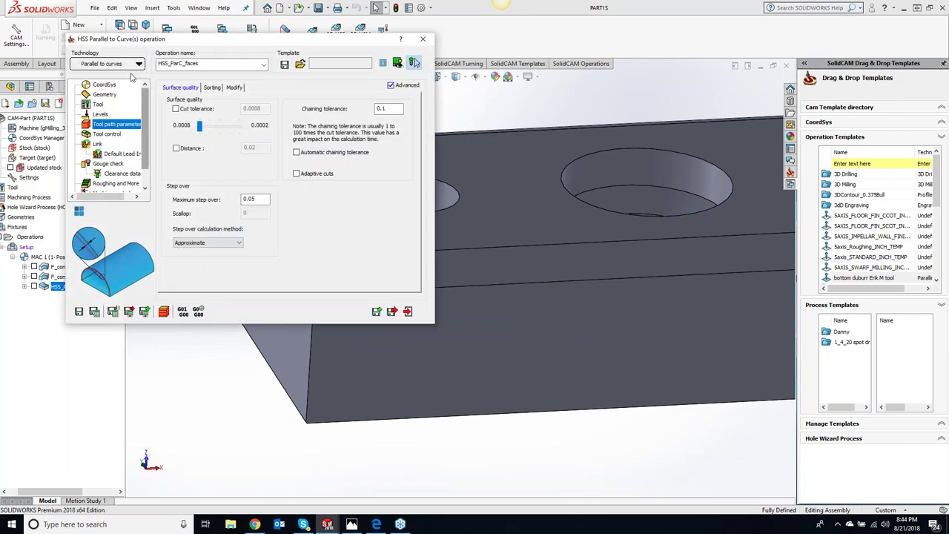
left_click(423, 38)
right_click(98, 287)
mouse_move(148, 24)
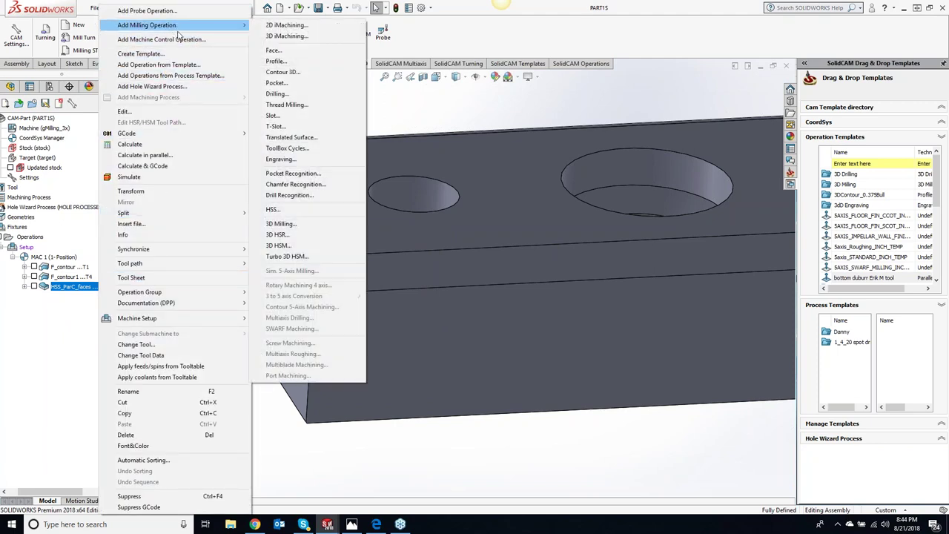
left_click(297, 213)
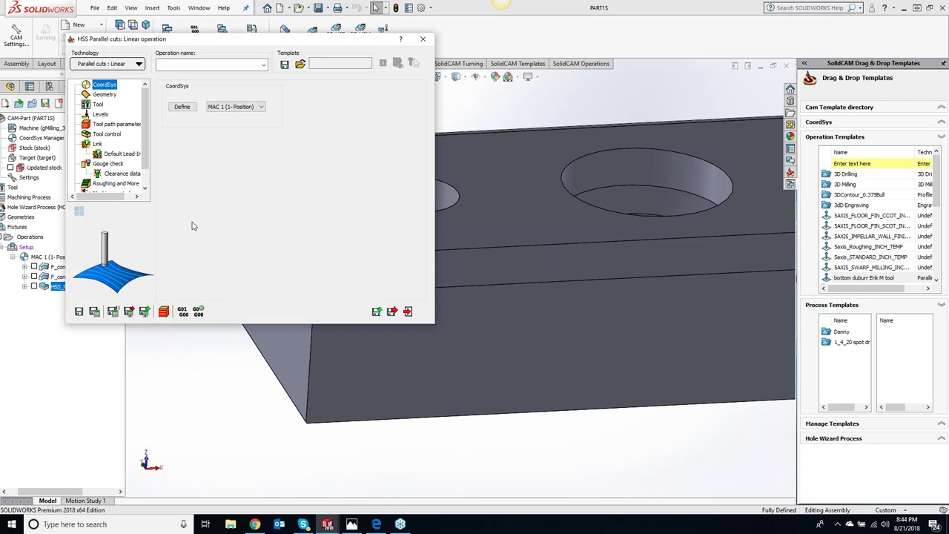
left_click(127, 66)
mouse_move(128, 77)
left_click(204, 77)
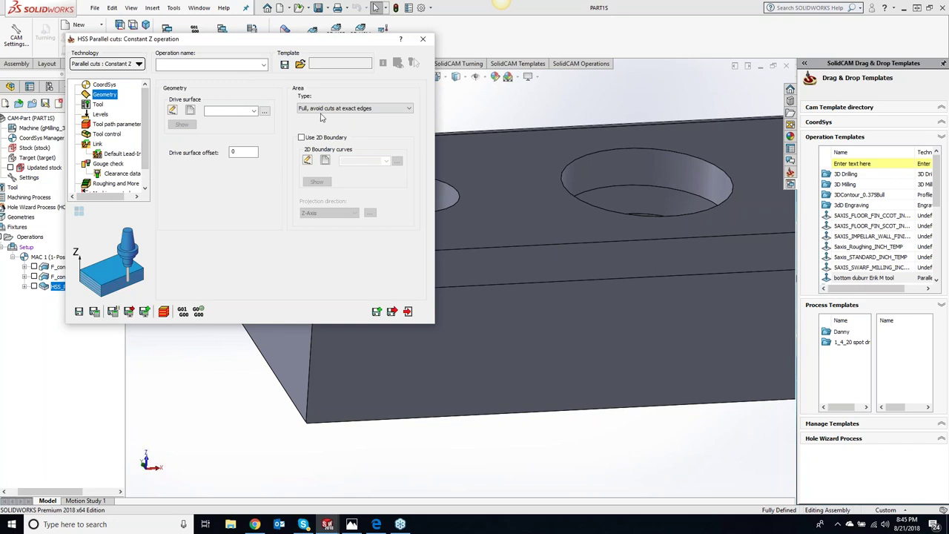
left_click(322, 111)
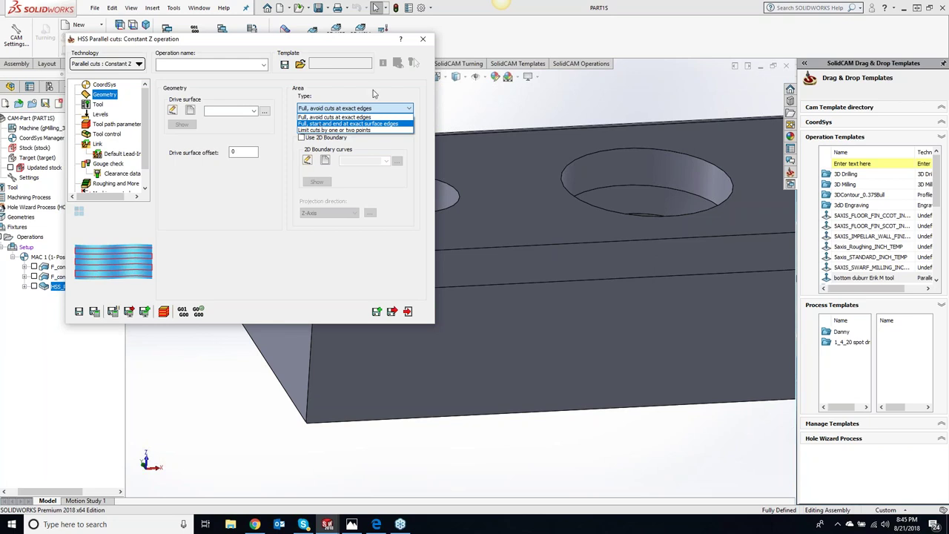
left_click(419, 48)
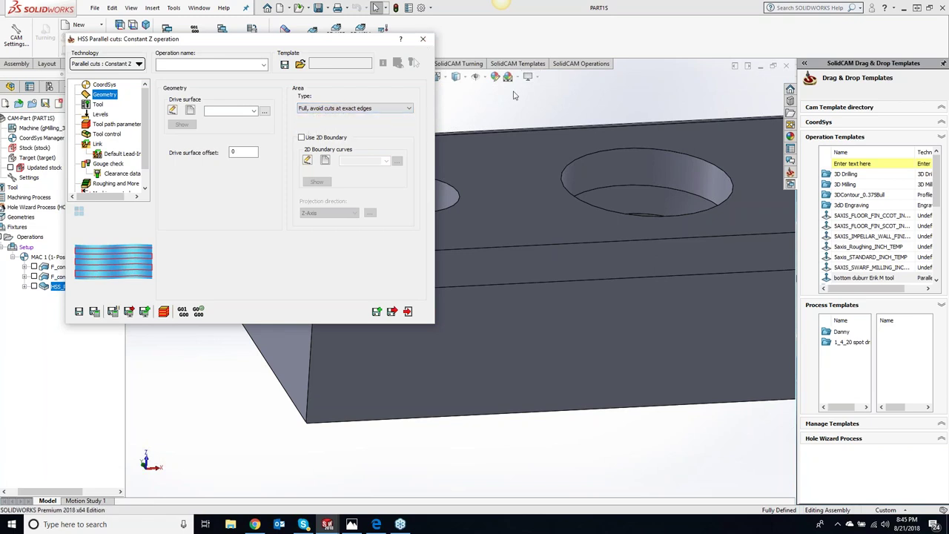
left_click(422, 39)
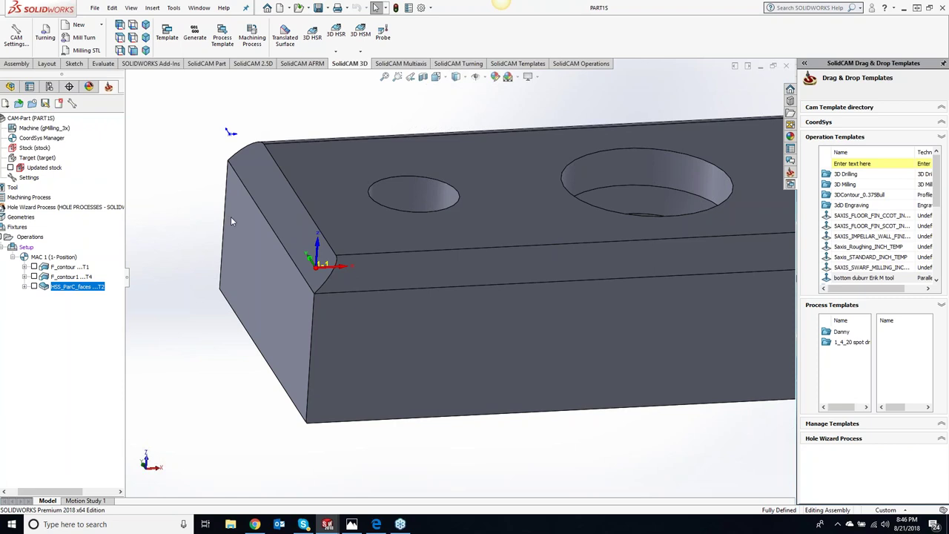
Examine the block's underside, its end edges and the two stepped holes from above
key("Up")
scroll(209, 316, "down", 10)
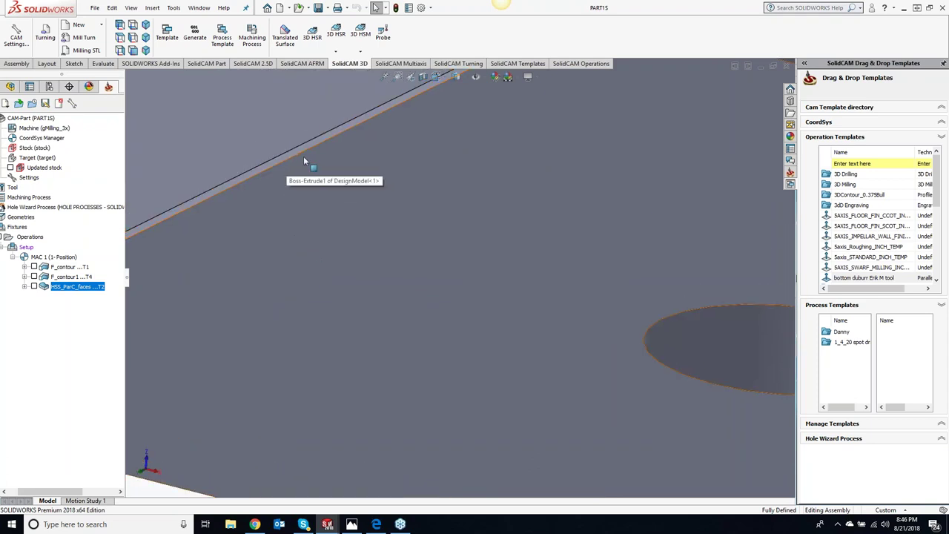
scroll(354, 176, "up", 5)
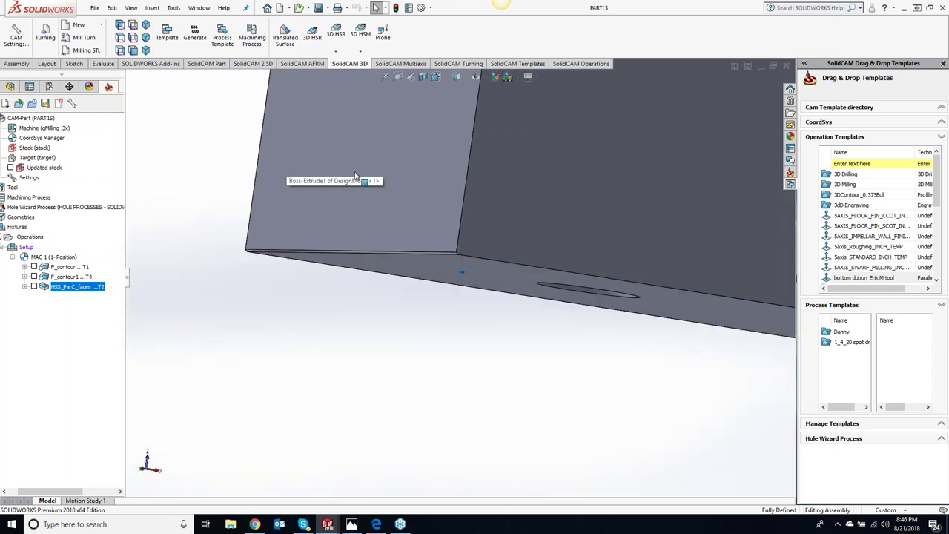
middle_click_drag(355, 177, 444, 263)
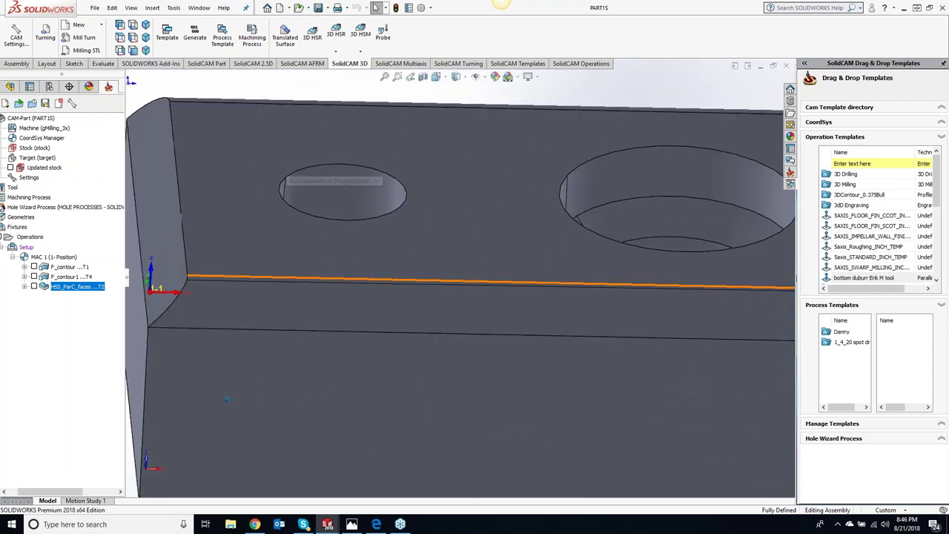
scroll(464, 266, "down", 3)
scroll(464, 265, "up", 4)
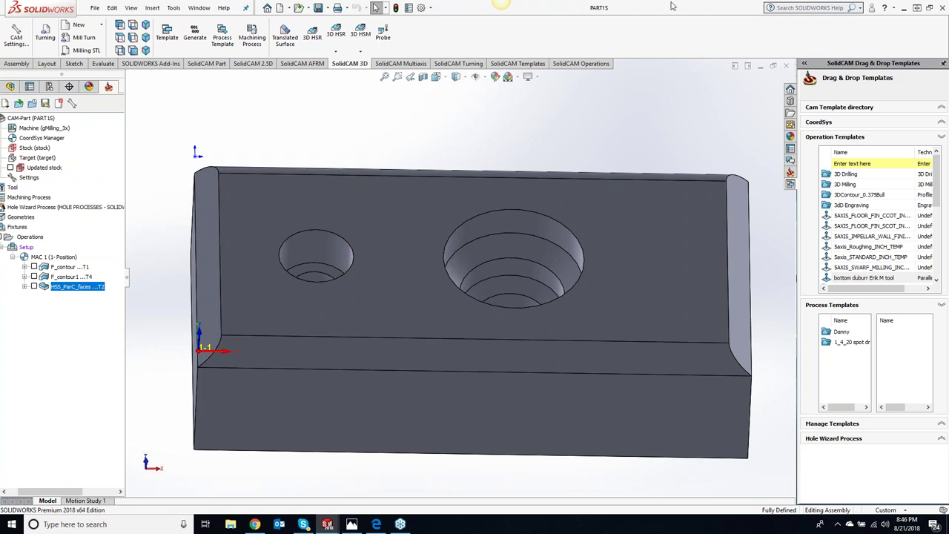
middle_click_drag(300, 248, 313, 302)
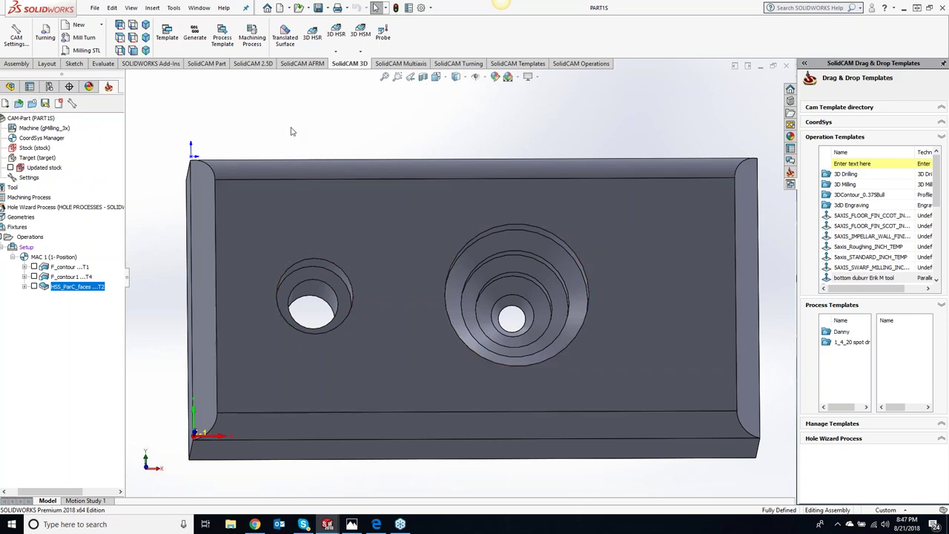
Inspect the profile sketch dimensions of the revolved body in the cbore tool part, and return to PART1S
key("ctrl+Tab")
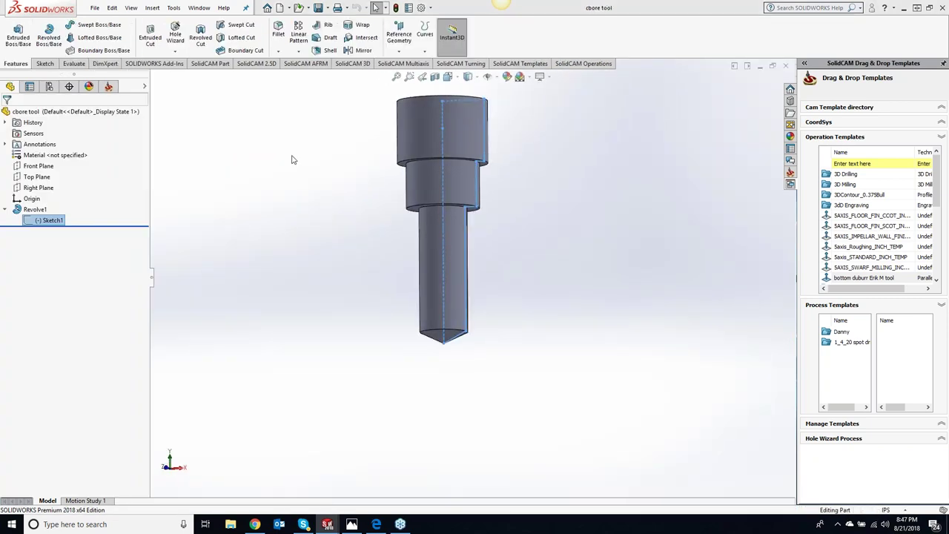
left_click(292, 161)
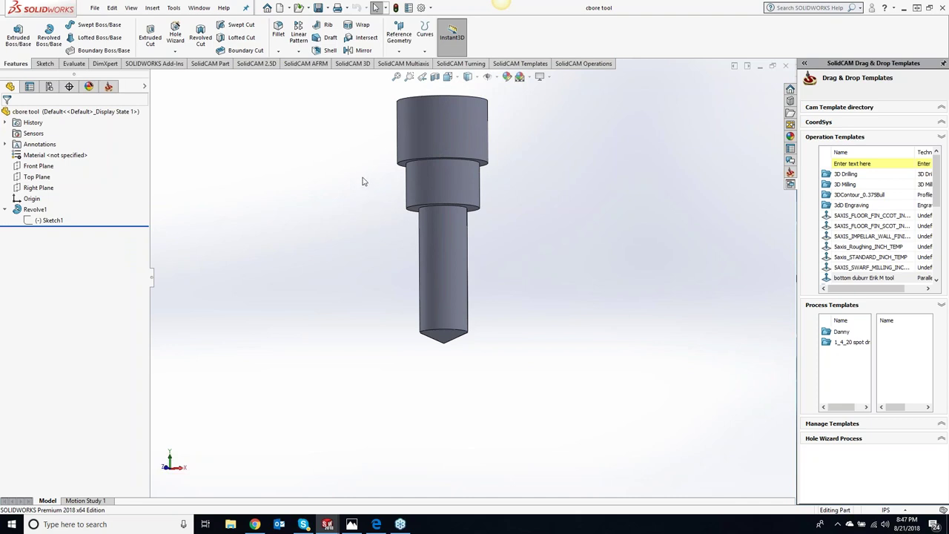
left_click(55, 221)
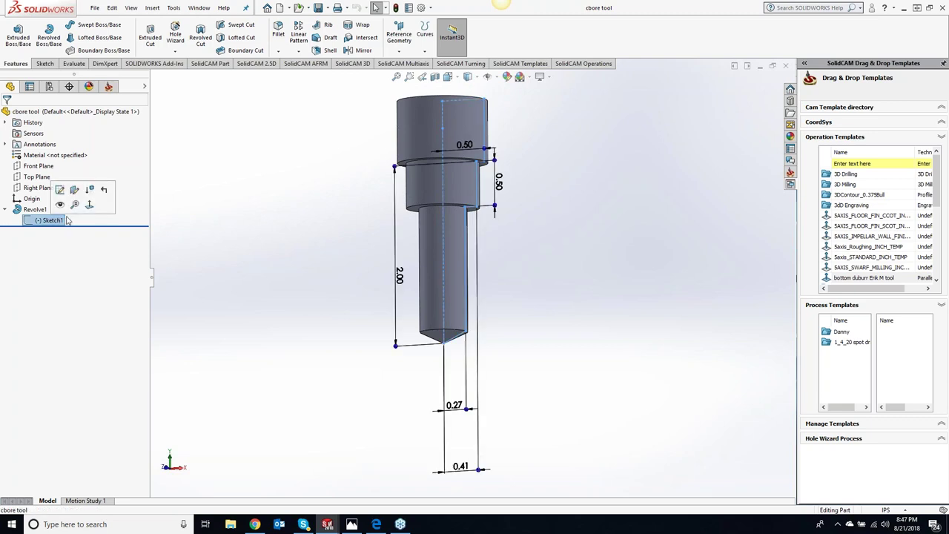
left_click(194, 263)
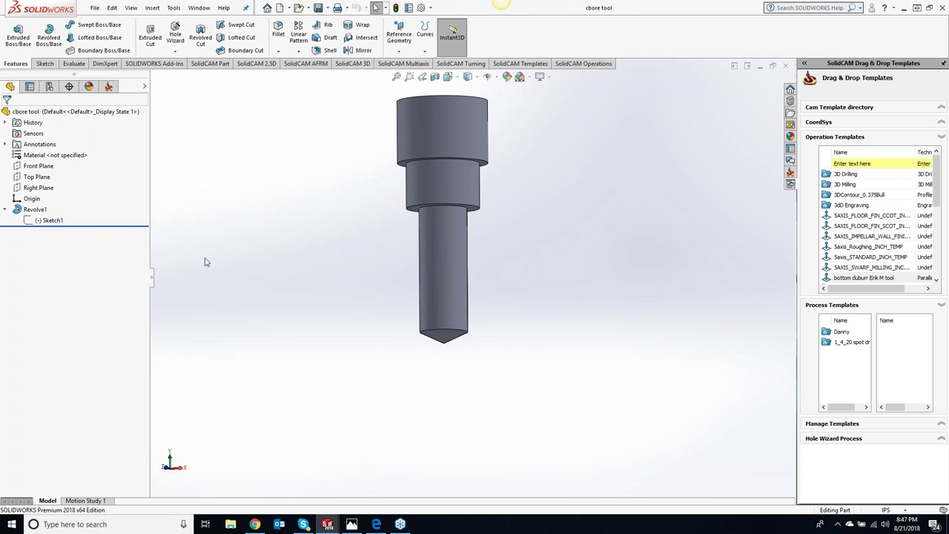
key("ctrl+Tab")
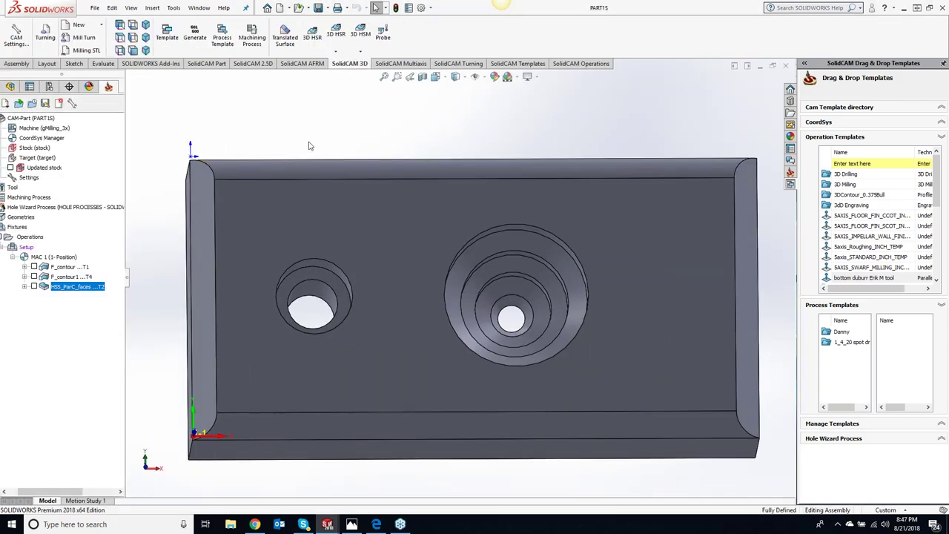
Add a new shape to the Night Class group in SolidCAM's shaped tools library
left_click(175, 9)
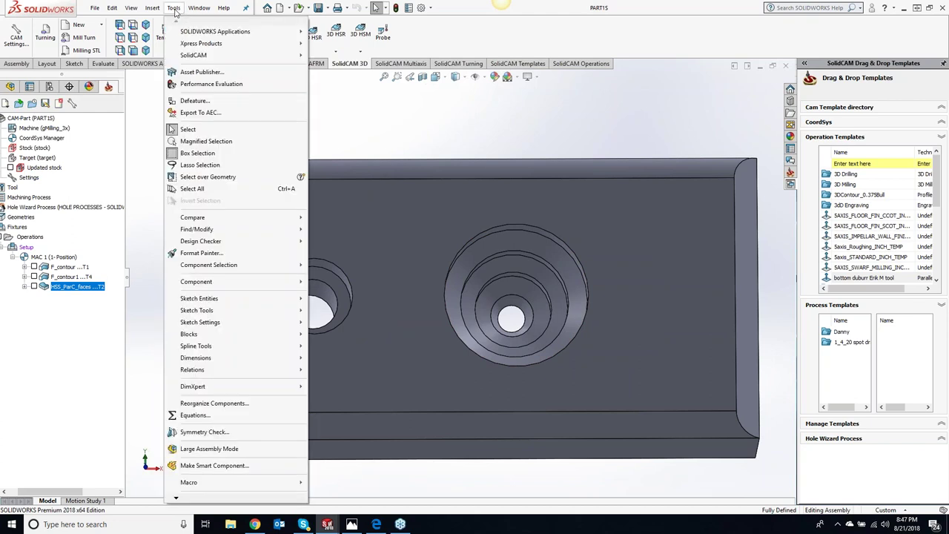
mouse_move(187, 55)
mouse_move(356, 152)
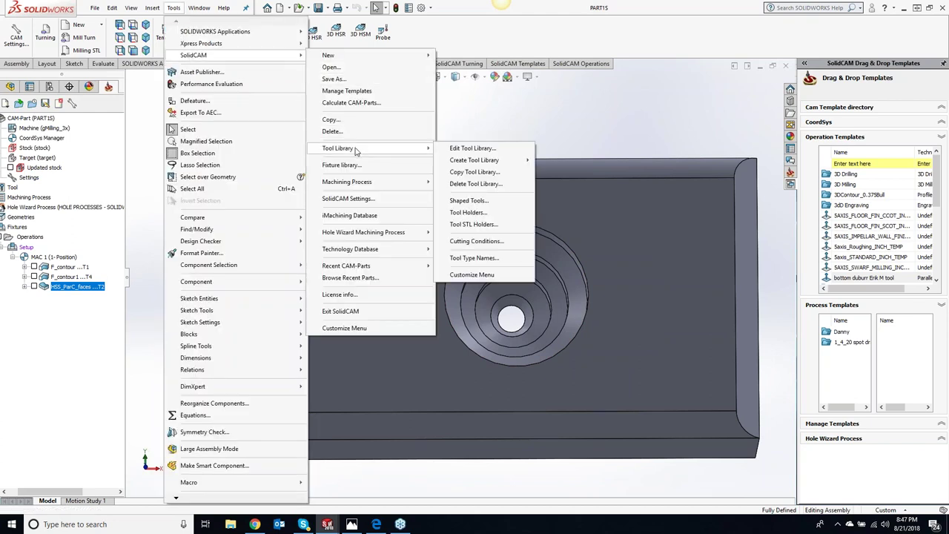
left_click(460, 202)
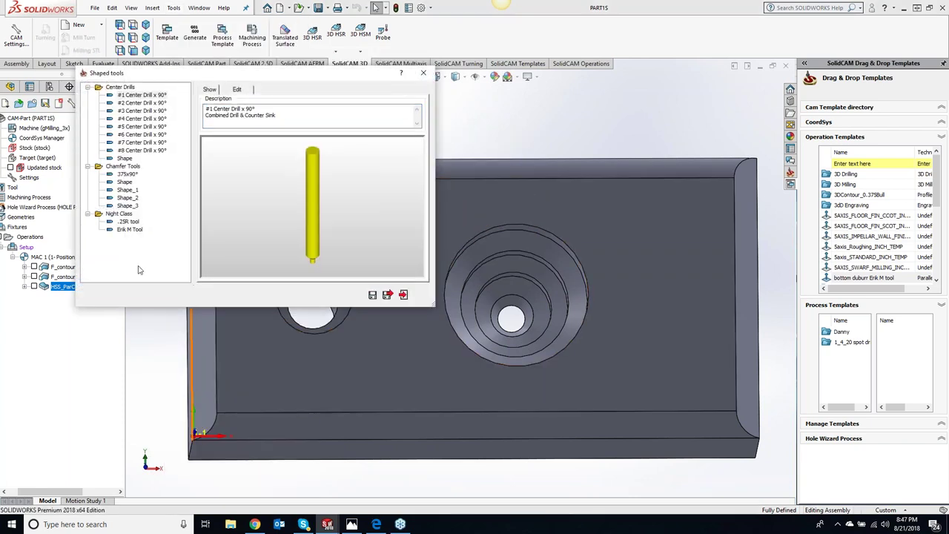
right_click(130, 231)
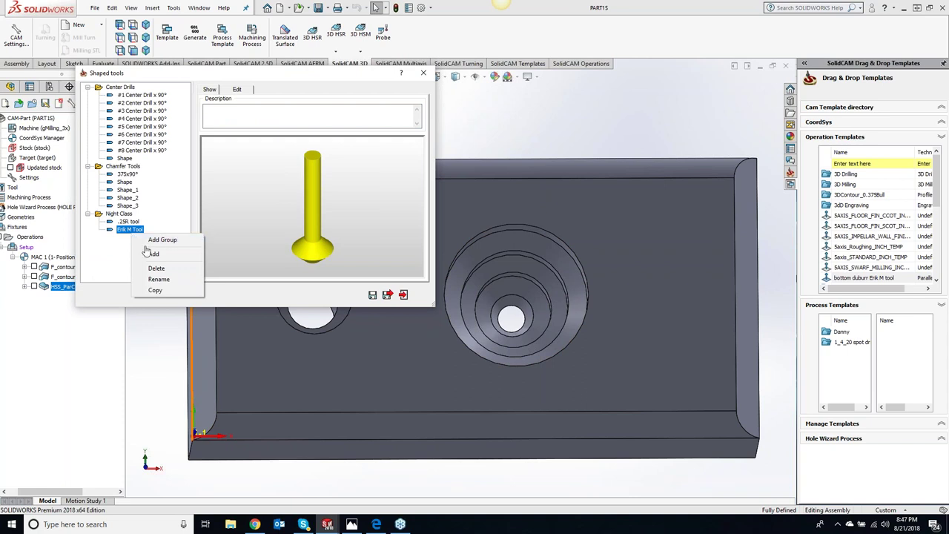
left_click(150, 254)
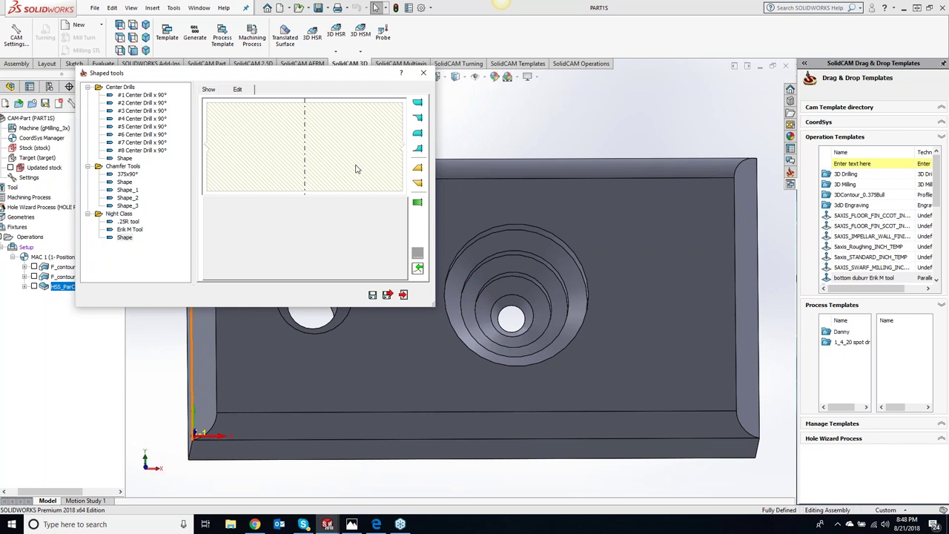
Start defining the new shape from sketch geometry and open the system part's existing profile sketch for editing
left_click(418, 268)
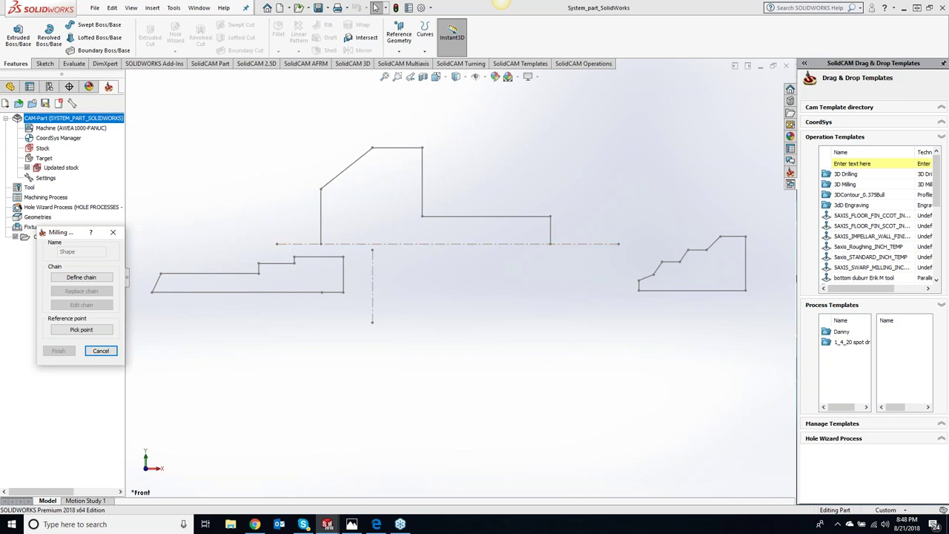
right_click(439, 222)
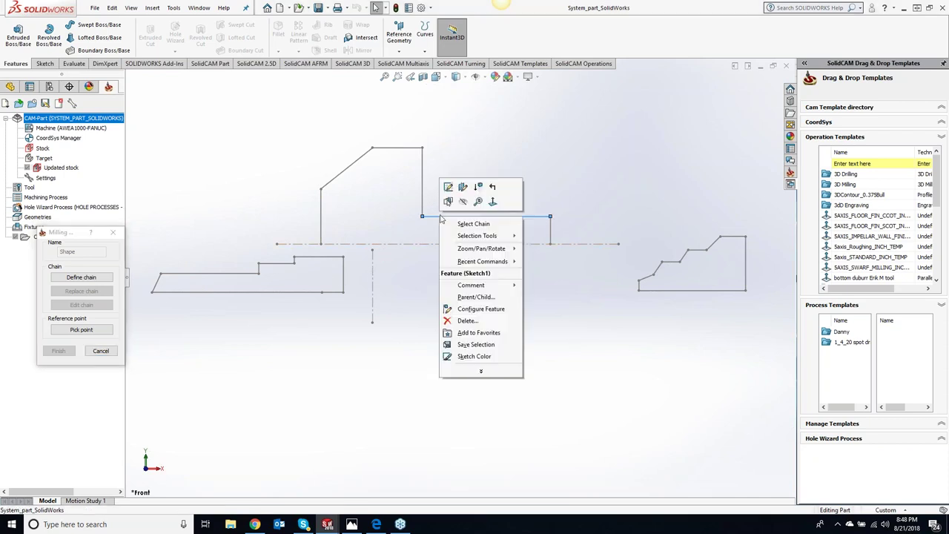
key("Escape")
left_click(448, 191)
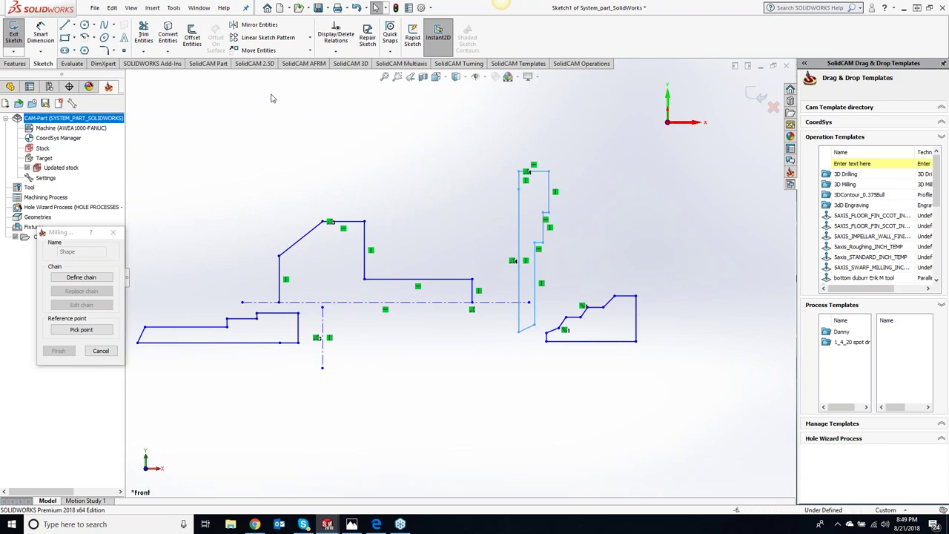
Rotate the upright stepped tool profile 90 degrees about its upper-left corner without keeping relations
left_click(310, 51)
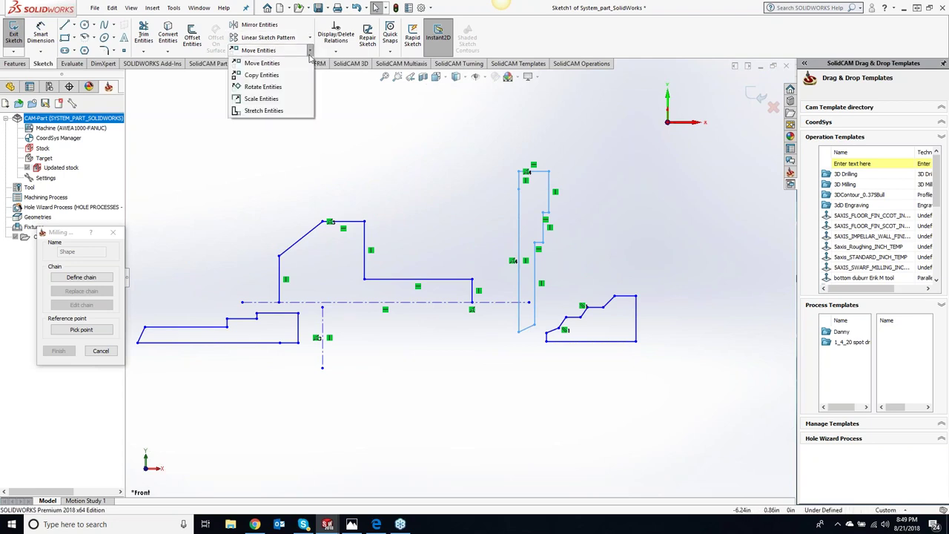
left_click(287, 87)
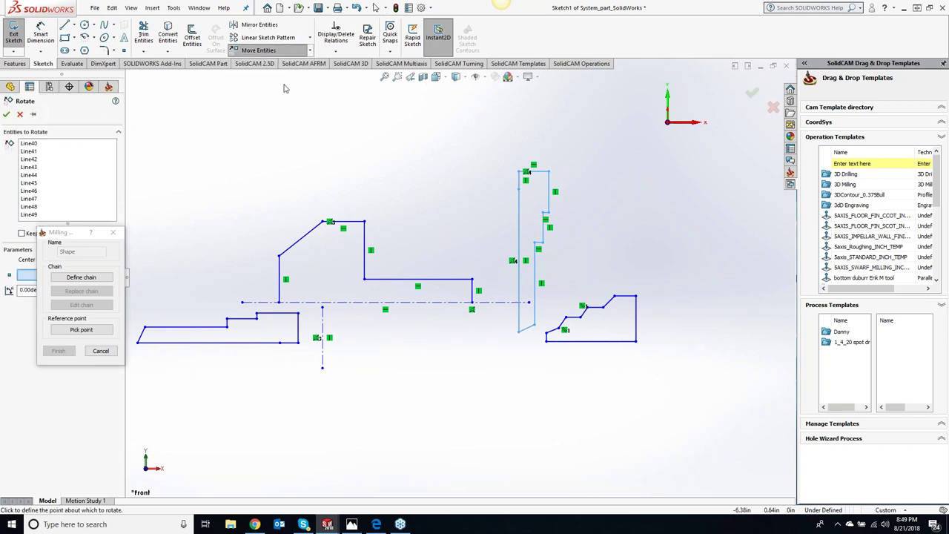
left_click_drag(80, 233, 79, 338)
left_click(54, 276)
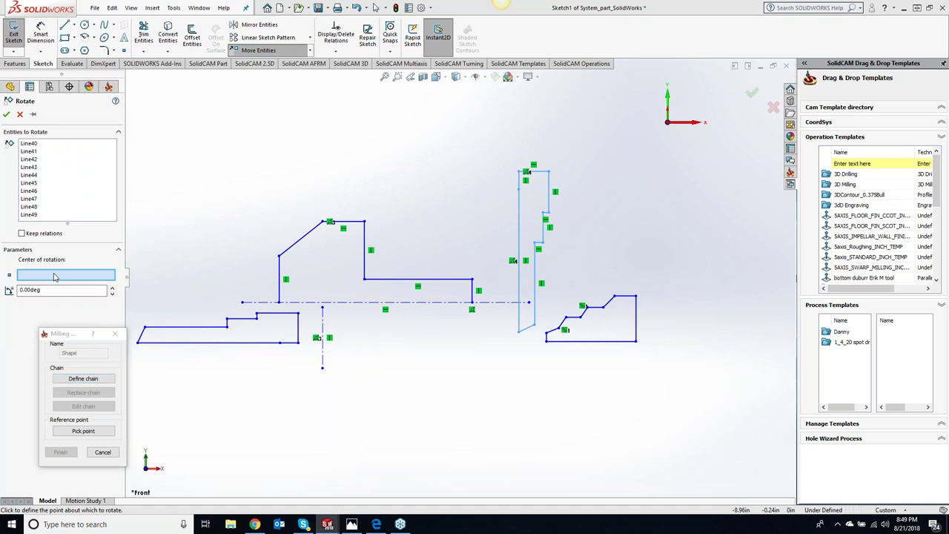
left_click(519, 172)
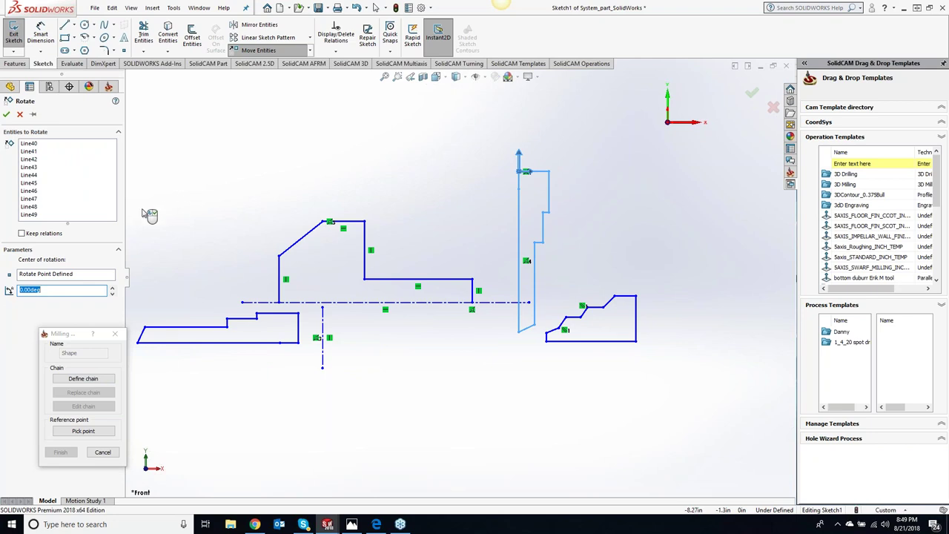
type("90")
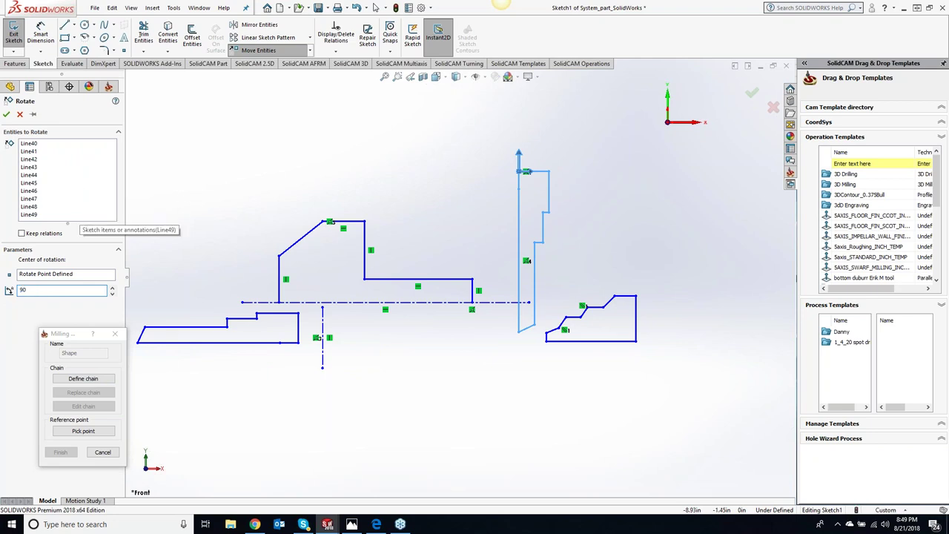
key("Return")
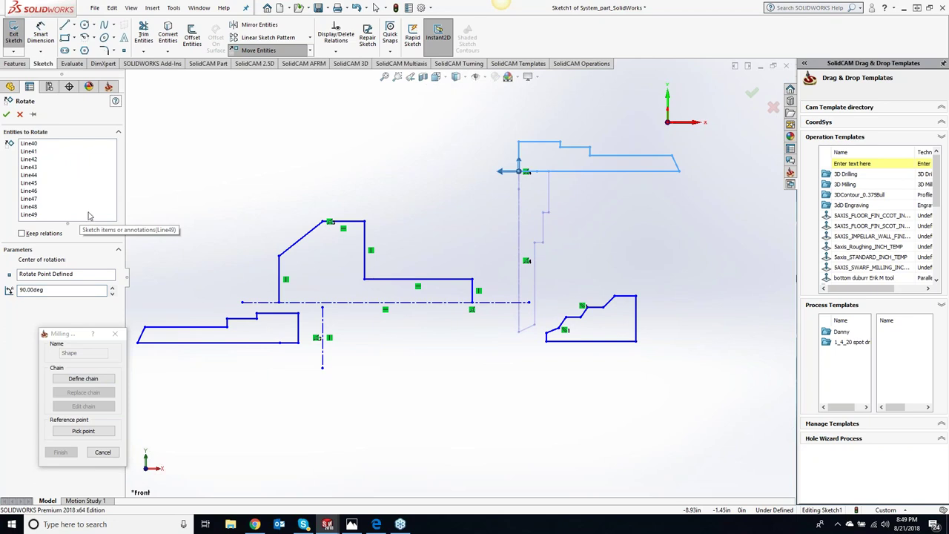
left_click(6, 113)
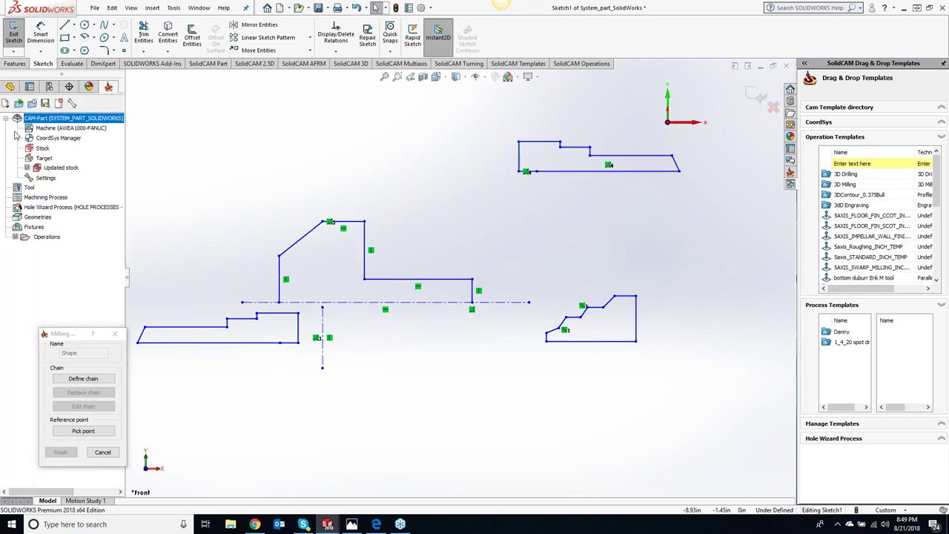
Try mirroring the rotated profile about its vertical end line with a copy of the original kept, and undo the mirror
left_click_drag(472, 125, 713, 185)
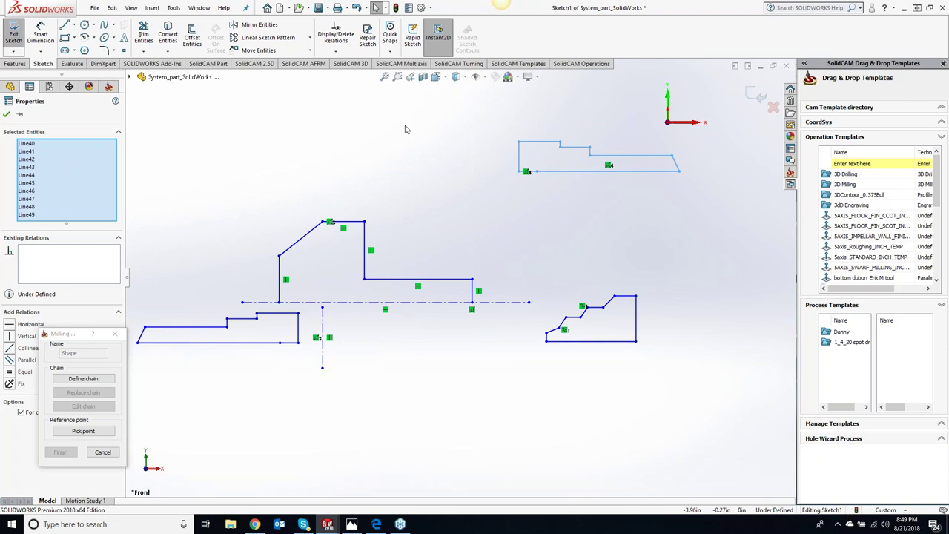
left_click(312, 29)
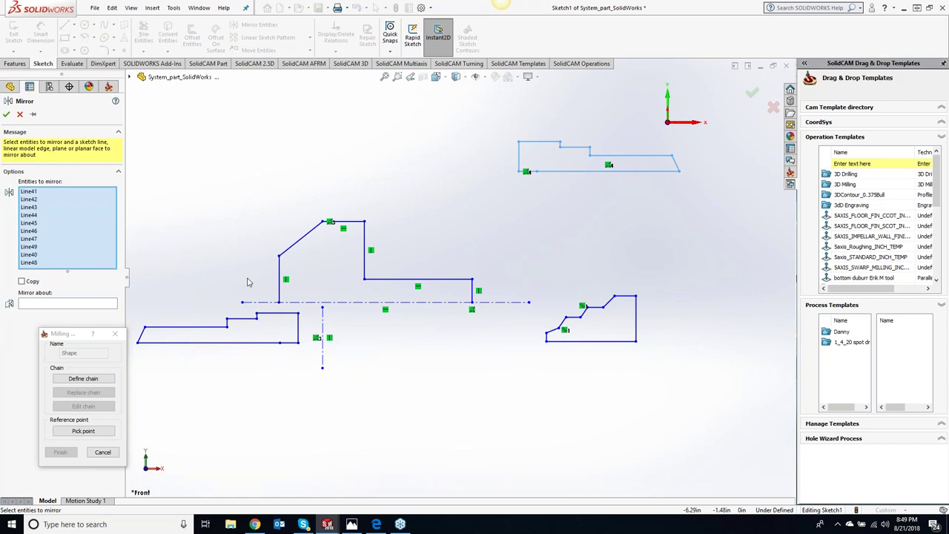
left_click(21, 281)
left_click(518, 154)
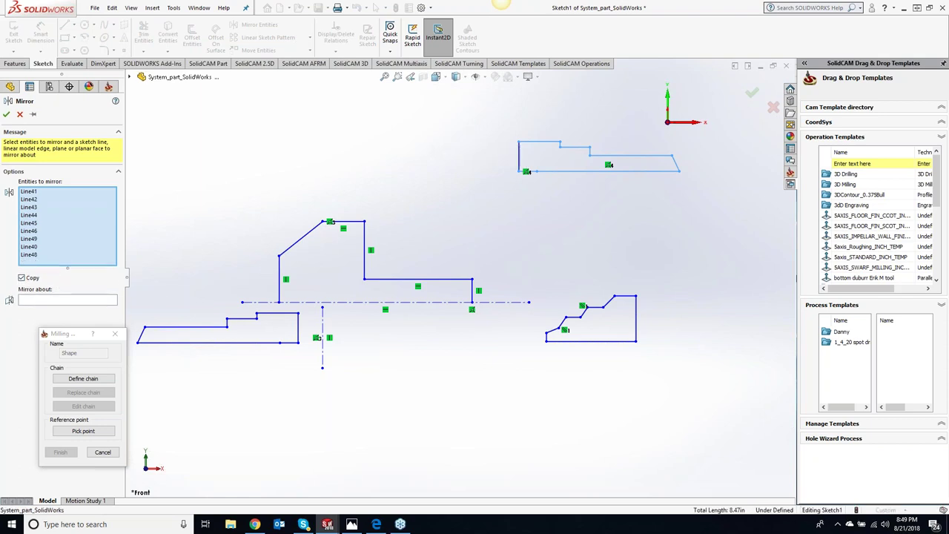
left_click(519, 157)
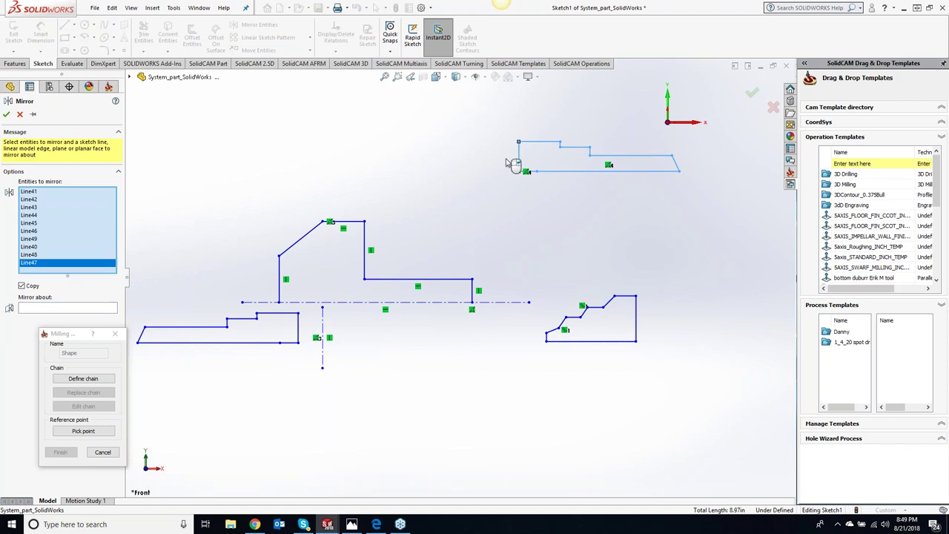
left_click(44, 308)
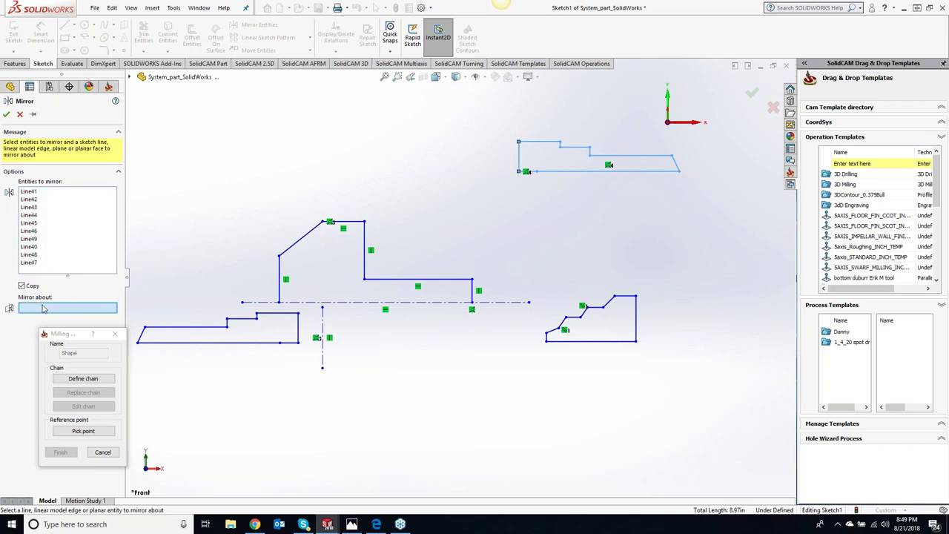
left_click(518, 159)
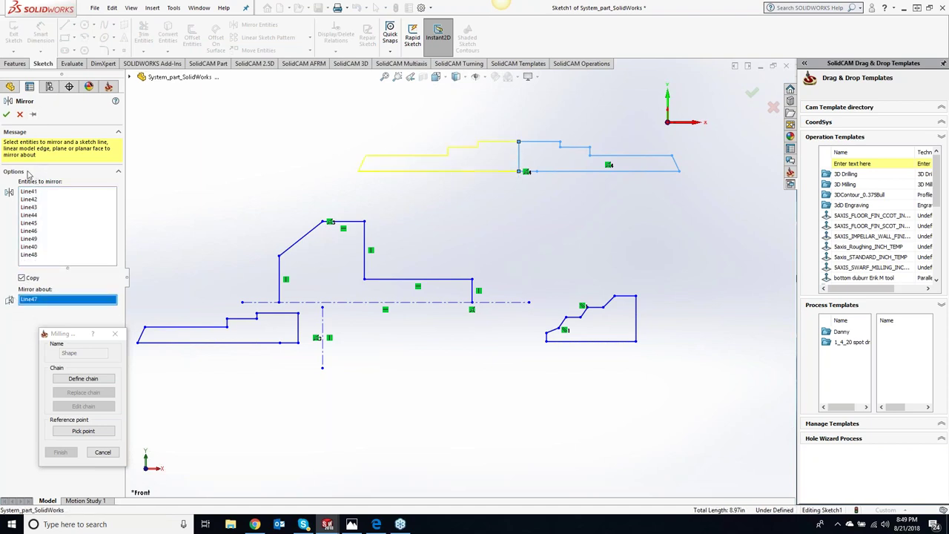
left_click(7, 114)
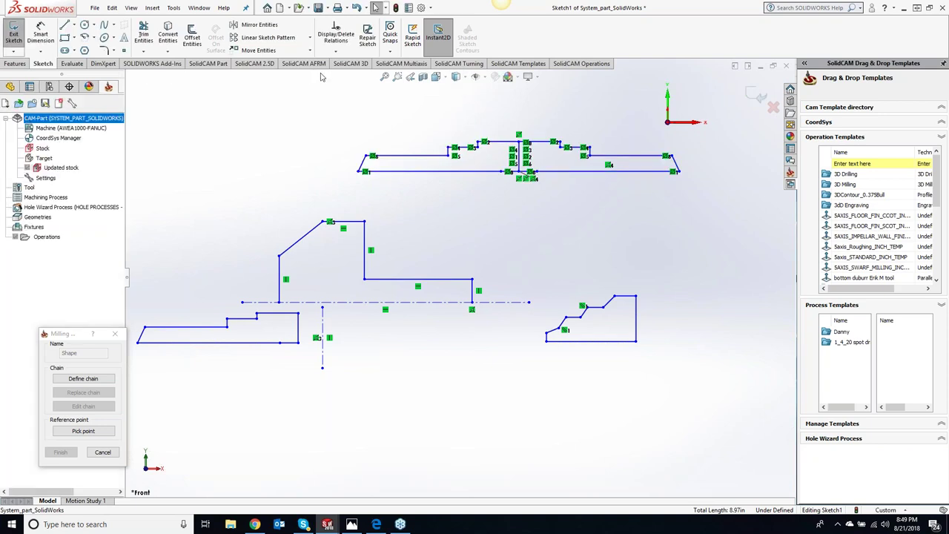
left_click(356, 7)
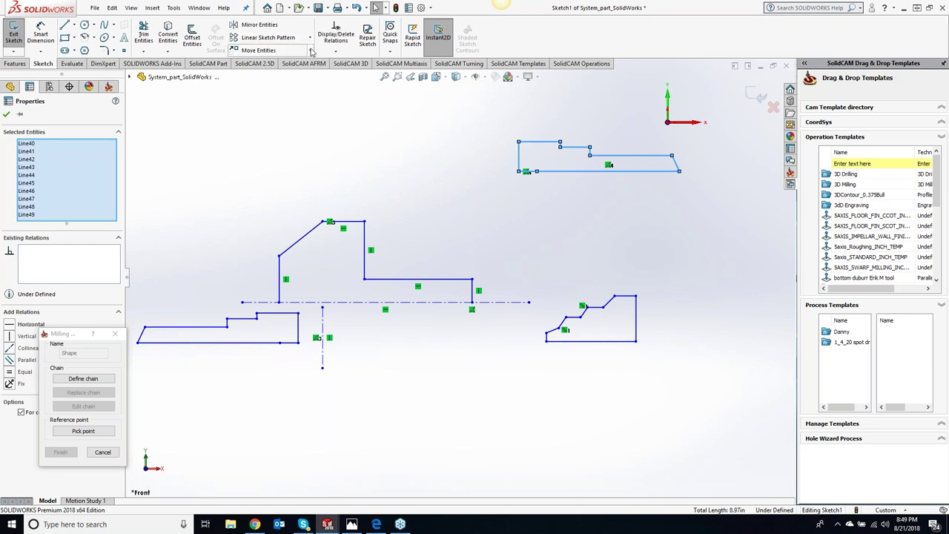
Mirror the rotated profile about its vertical end line without keeping a copy, and exit the sketch
left_click(258, 24)
left_click(21, 280)
left_click(518, 157)
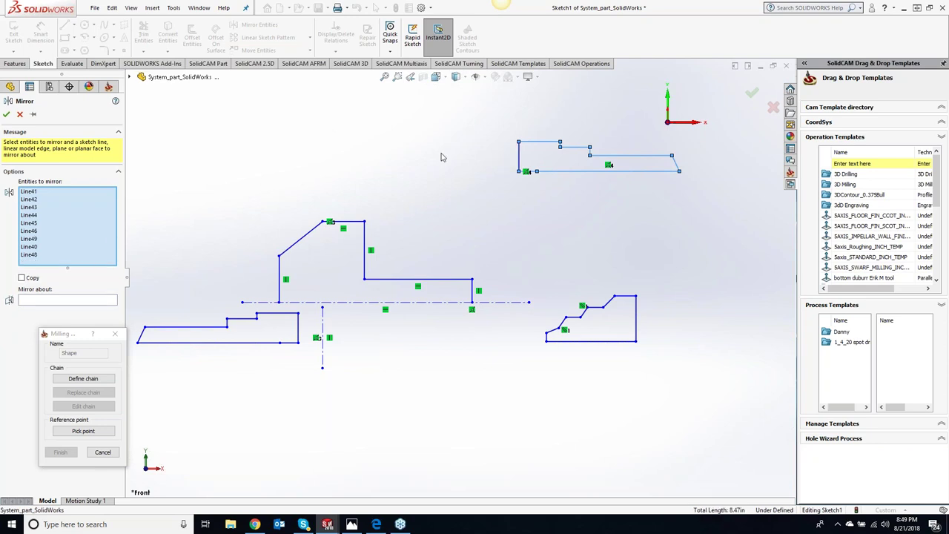
left_click(518, 158)
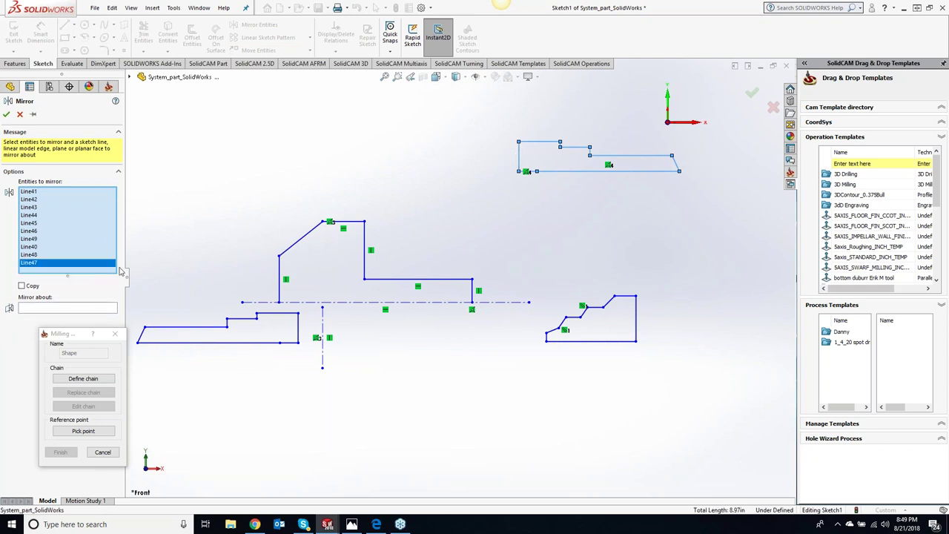
left_click(64, 308)
left_click(518, 160)
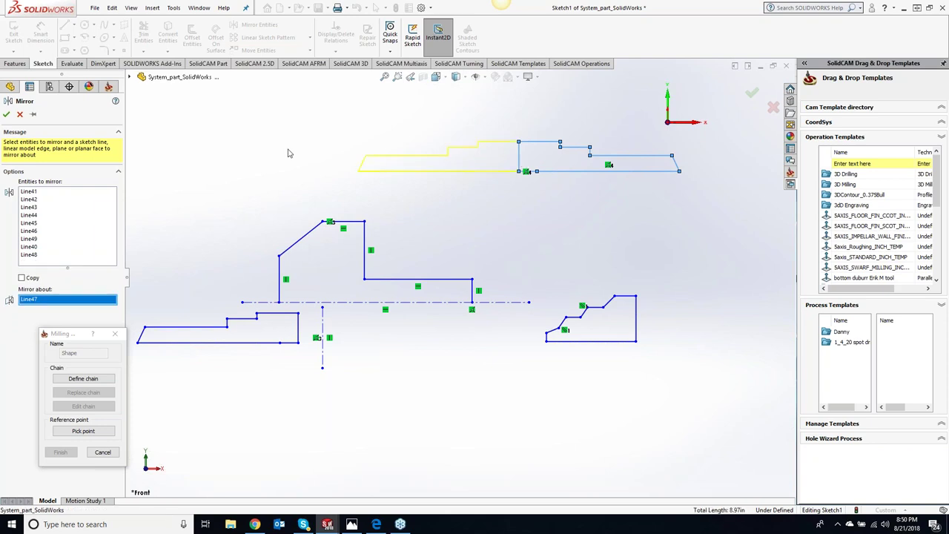
key("Return")
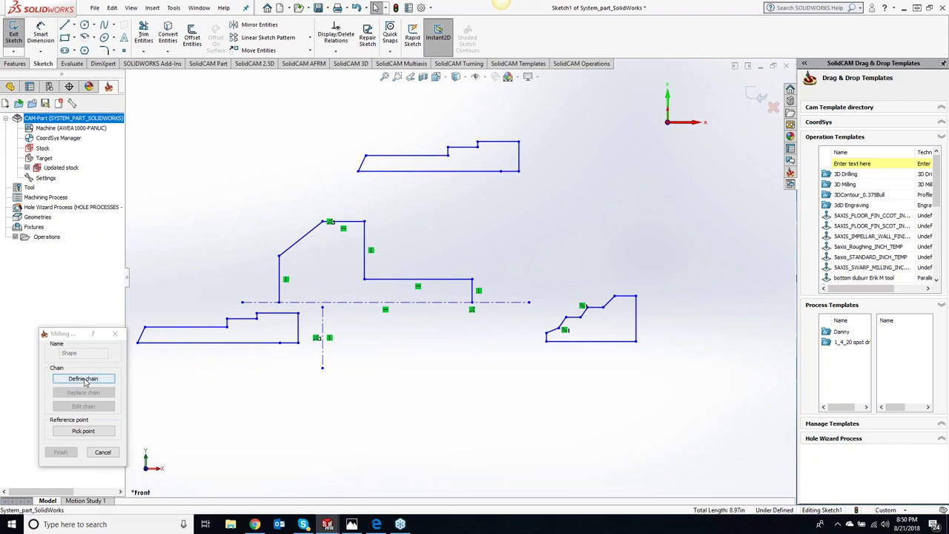
left_click(750, 98)
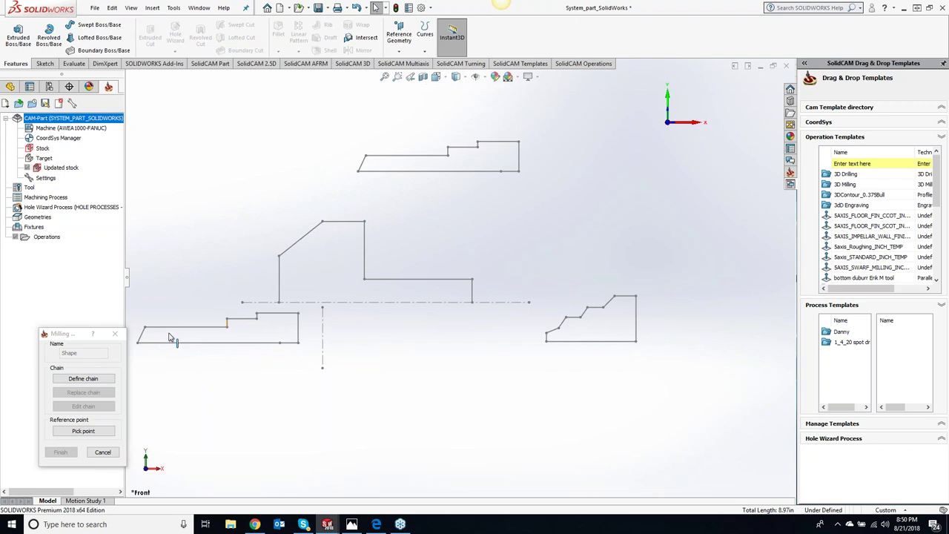
Define the shape chain around the mirrored stepped profile, starting at its slanted tip line and using Constant Z chaining through the long bottom line
left_click_drag(77, 334, 146, 153)
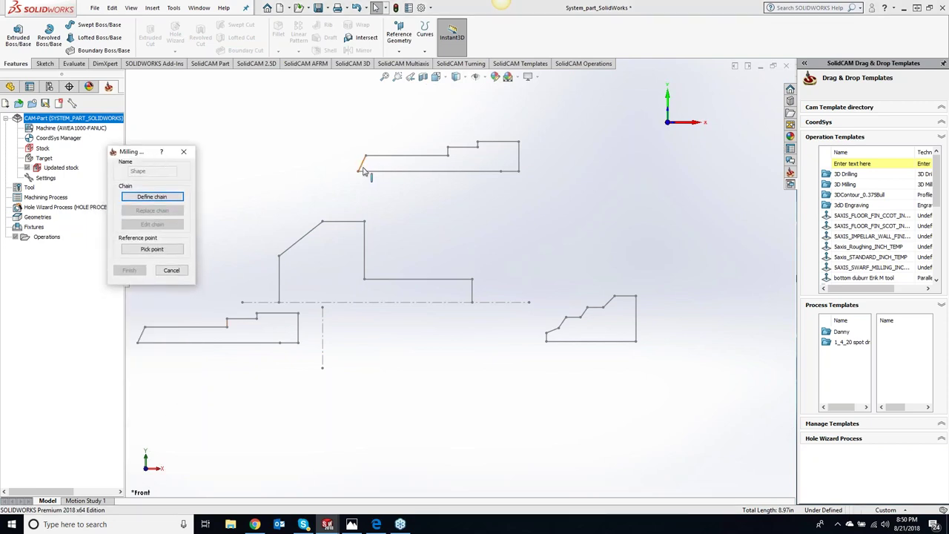
left_click(156, 196)
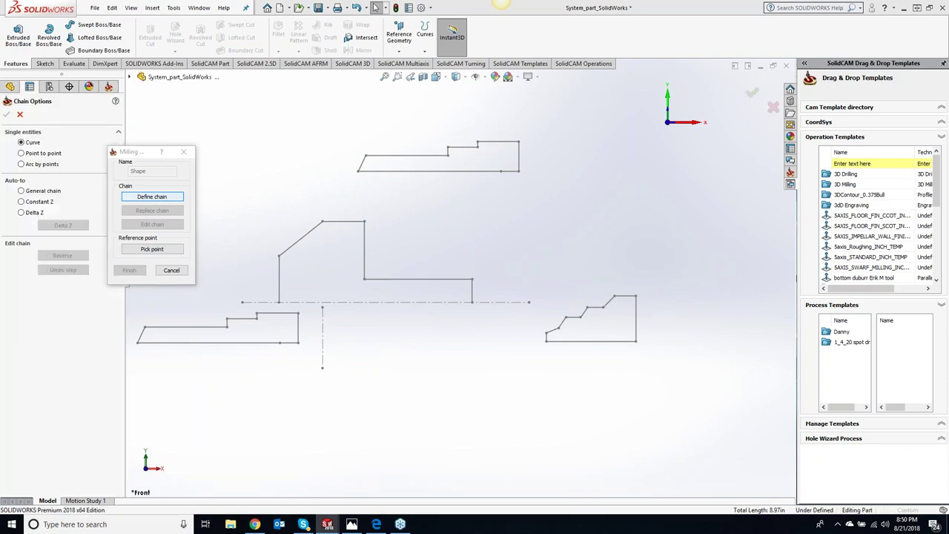
left_click(361, 167)
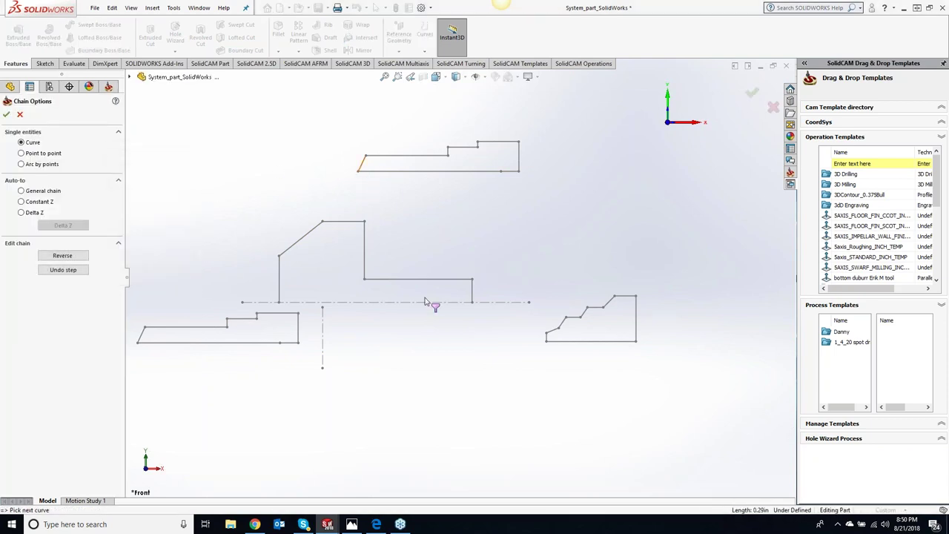
left_click(389, 160)
left_click(20, 200)
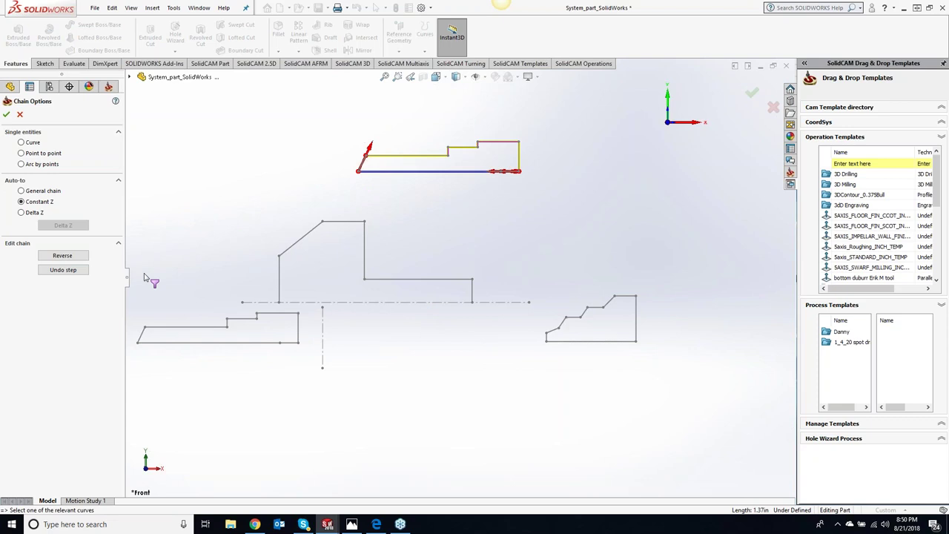
left_click(413, 175)
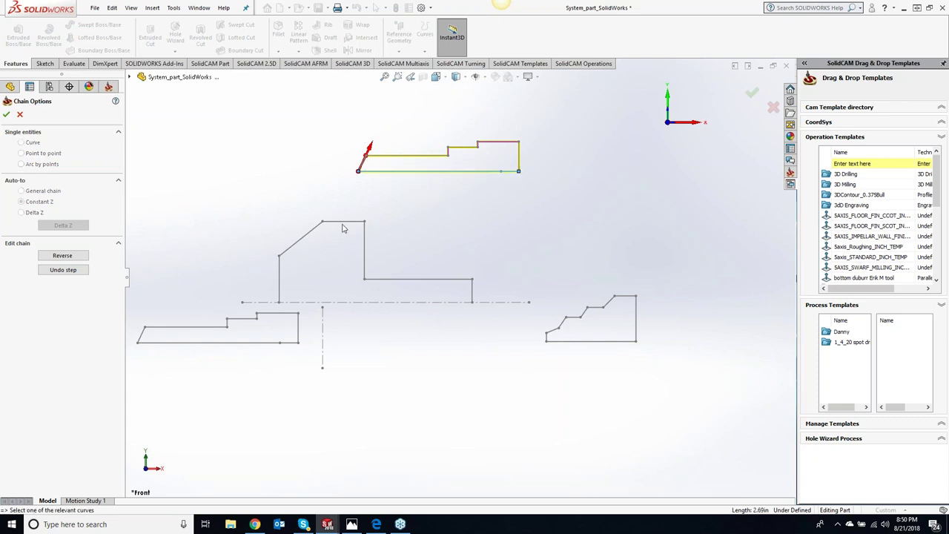
left_click(8, 115)
Finish the milling shape definition and bring the profile into the shaped tool library
left_click(128, 249)
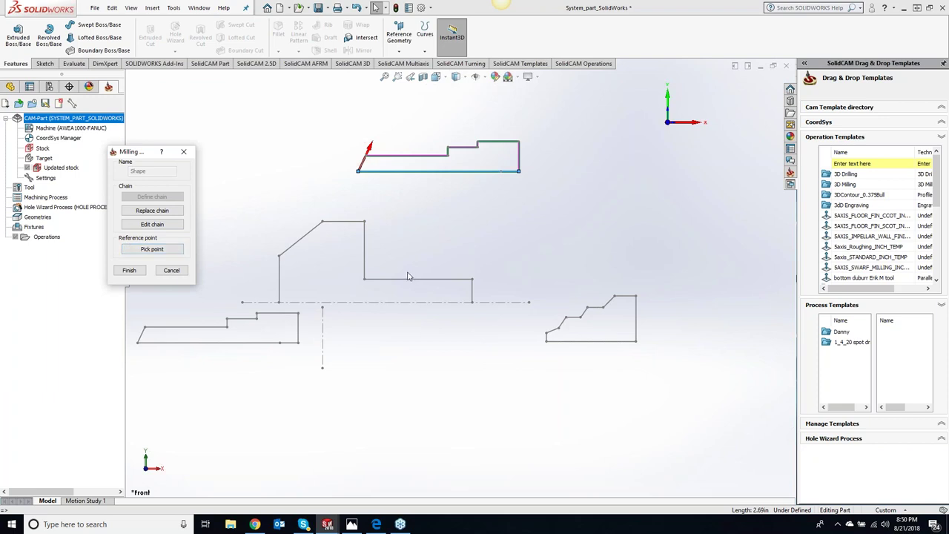
left_click(132, 271)
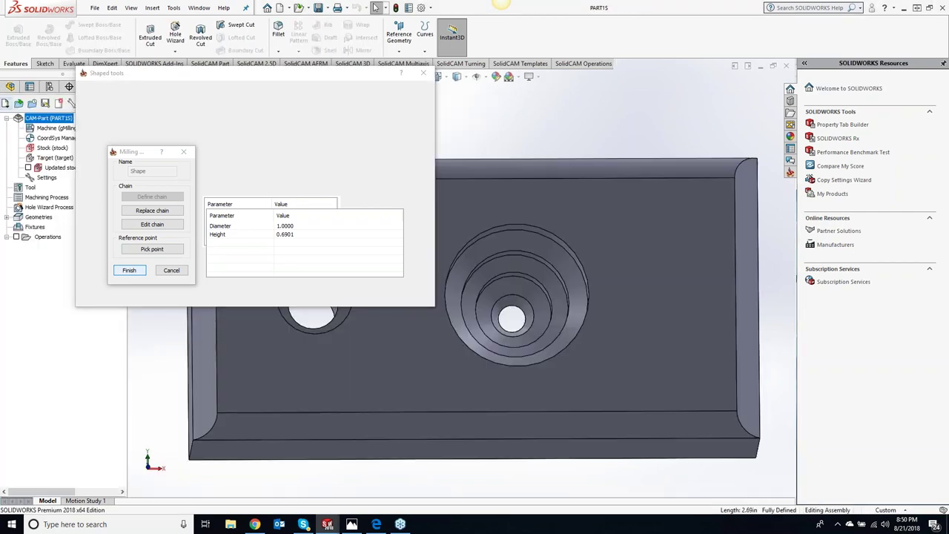
left_click(133, 271)
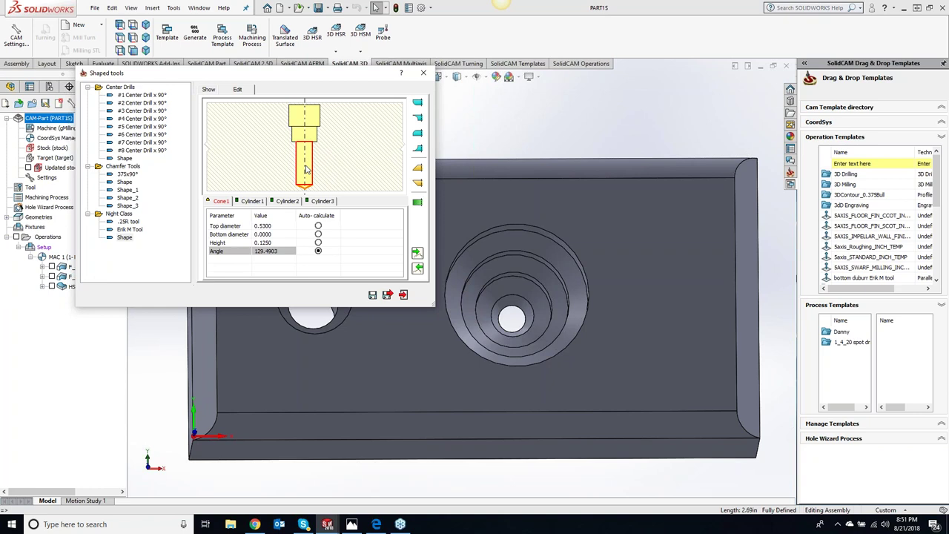
Check the first cylinder's parameters, rename the new Night Class shape with a person's first name plus "tool", and save and exit the library
left_click(253, 202)
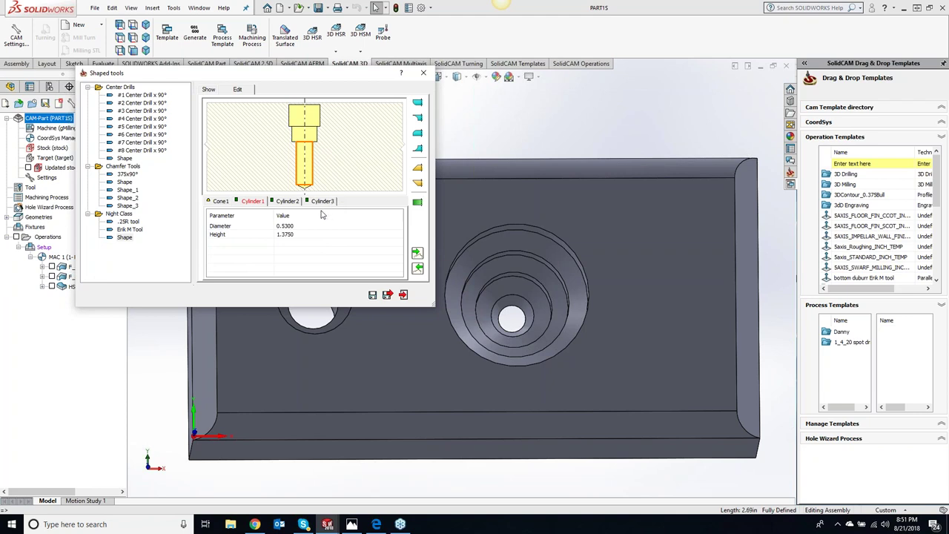
double_click(124, 238)
type("Ronnie's tool")
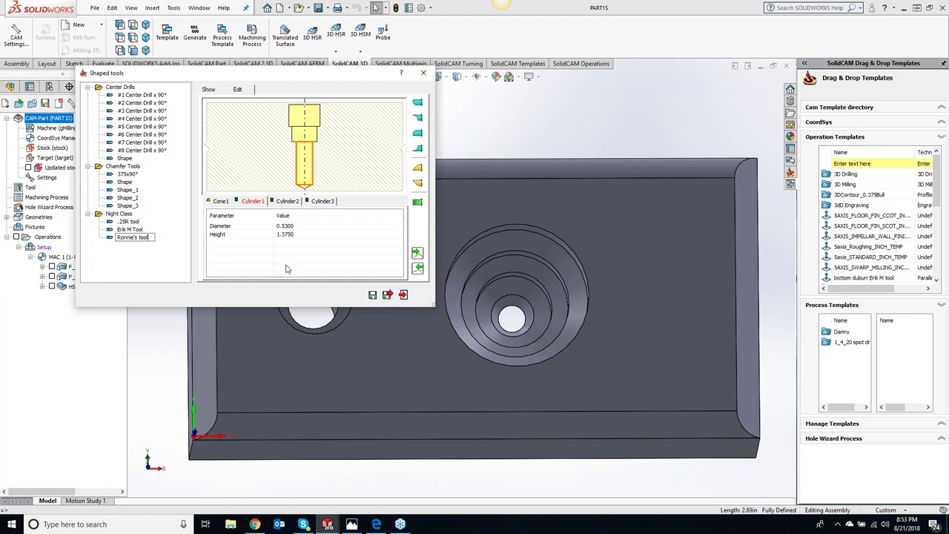
left_click(387, 295)
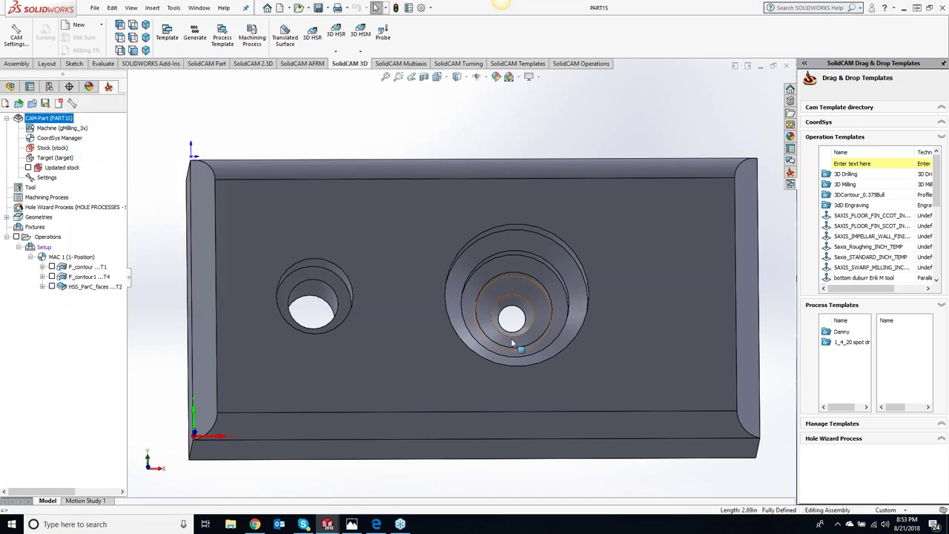
Add a 2D drilling operation and define its geometry from a circular edge of the smaller stepped hole
right_click(96, 289)
mouse_move(180, 26)
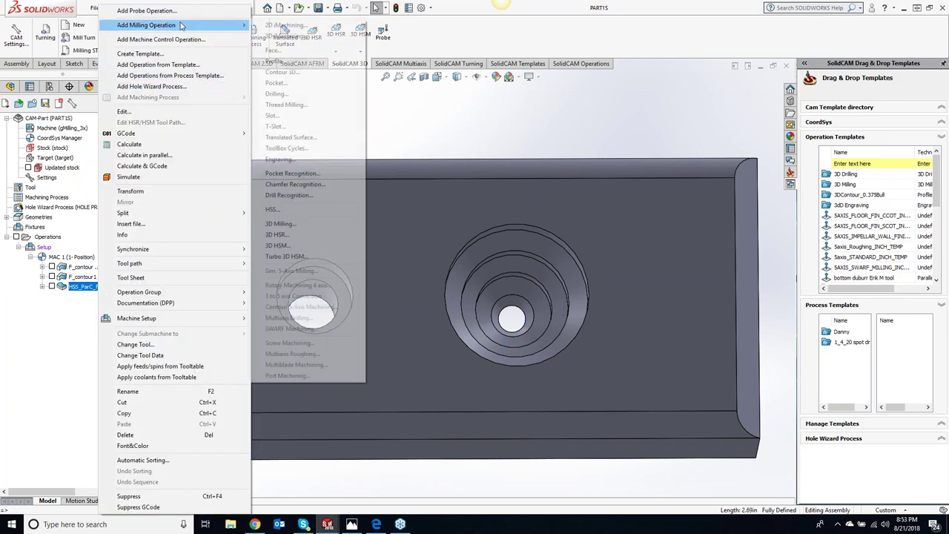
left_click(278, 94)
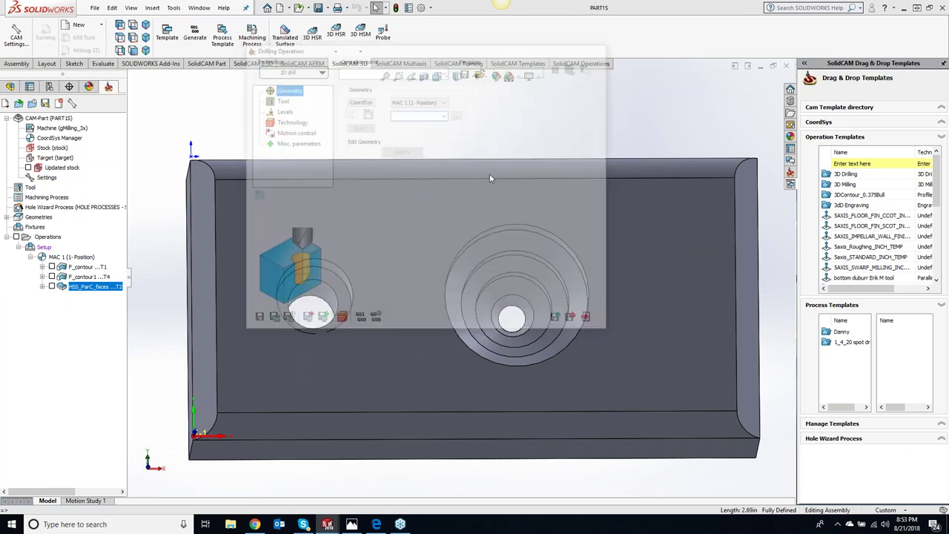
left_click(316, 264)
left_click(6, 113)
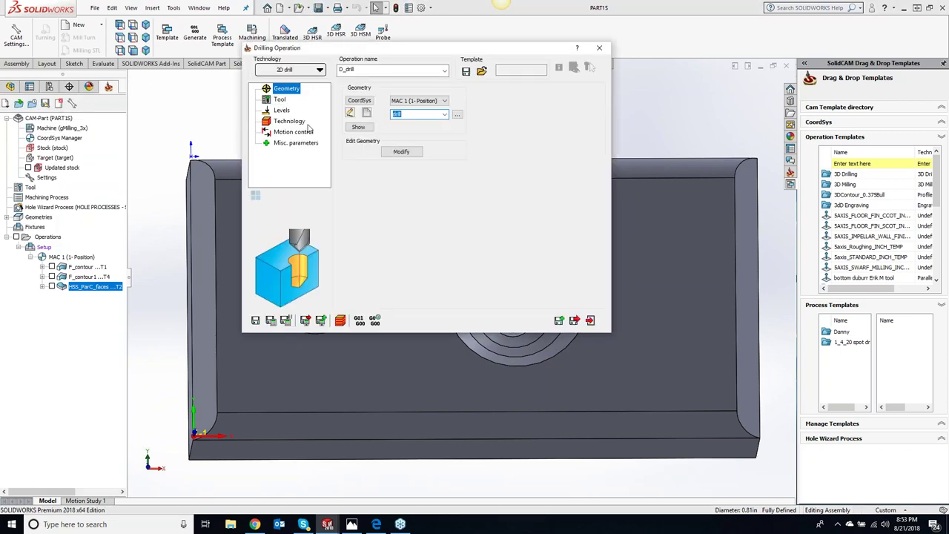
Create a new end mill for the drilling operation with a diameter of 0.53 inch
left_click(279, 100)
left_click(405, 256)
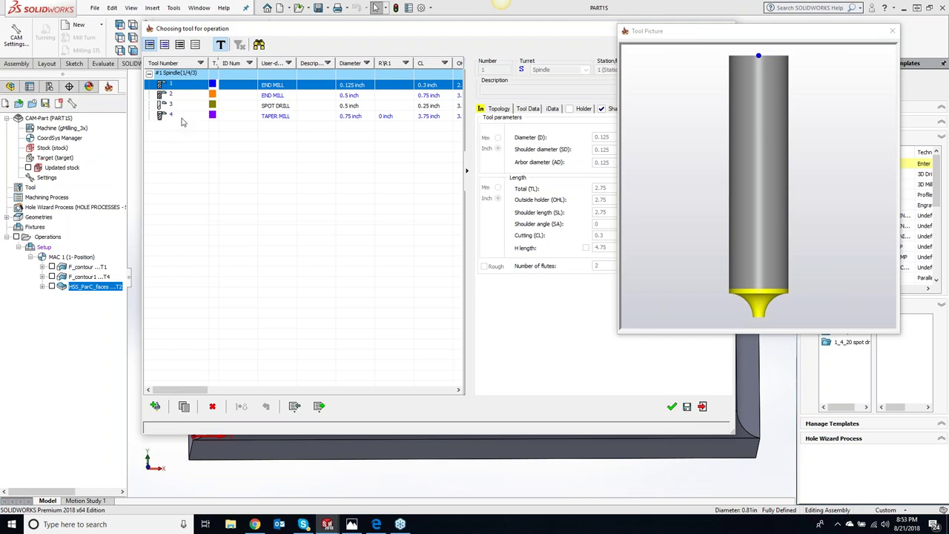
left_click(183, 116)
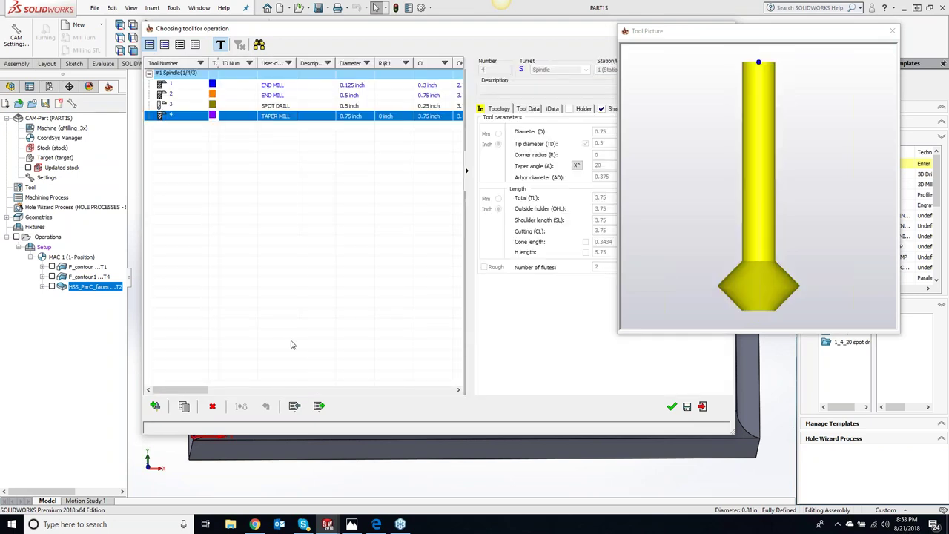
left_click(156, 406)
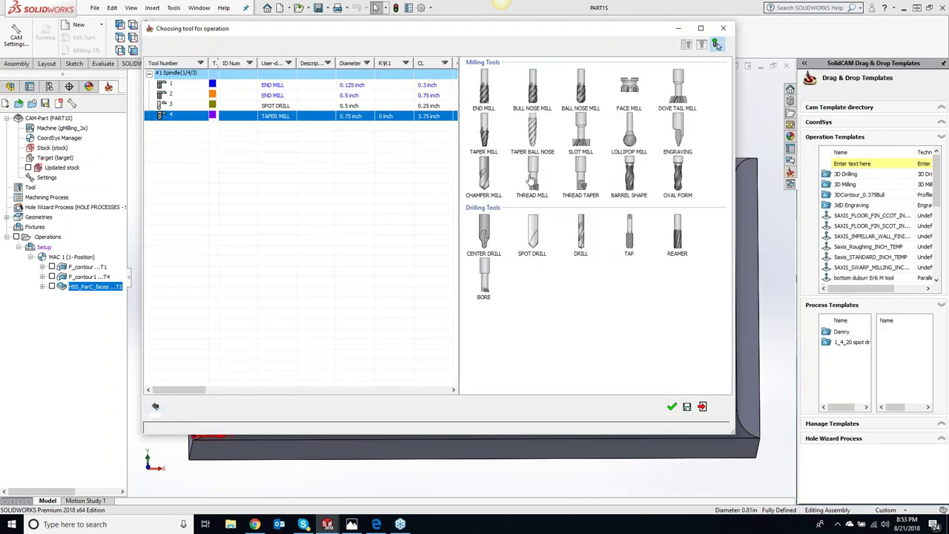
left_click(487, 109)
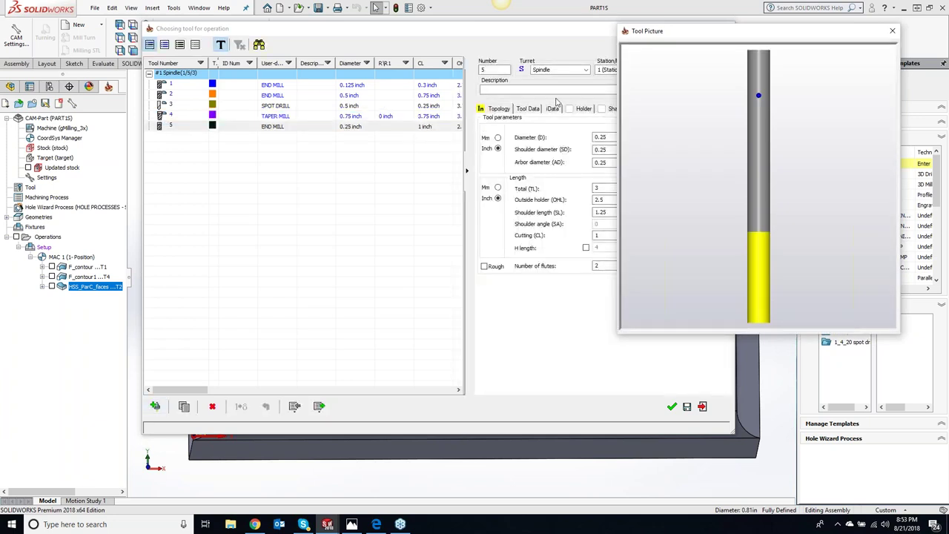
left_click_drag(541, 32, 460, 33)
double_click(524, 138)
type(".")
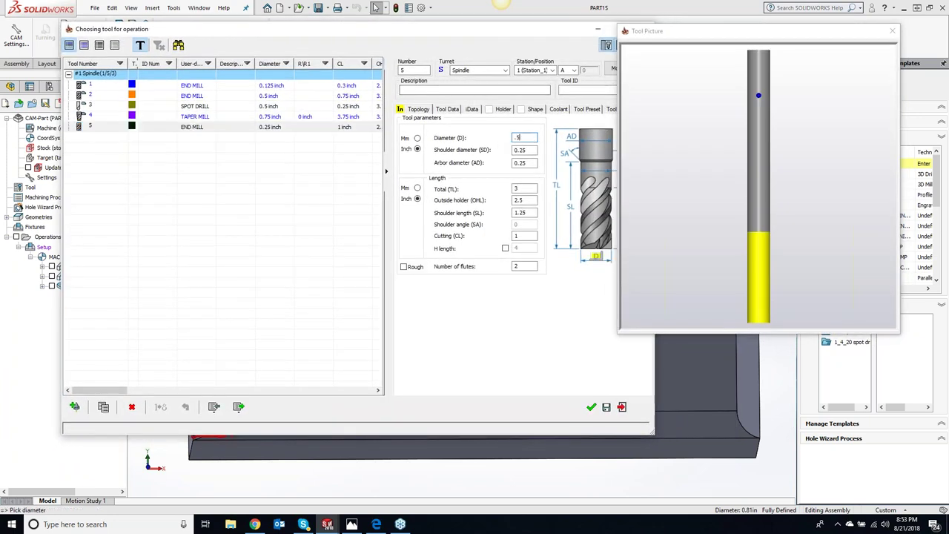
key("Tab")
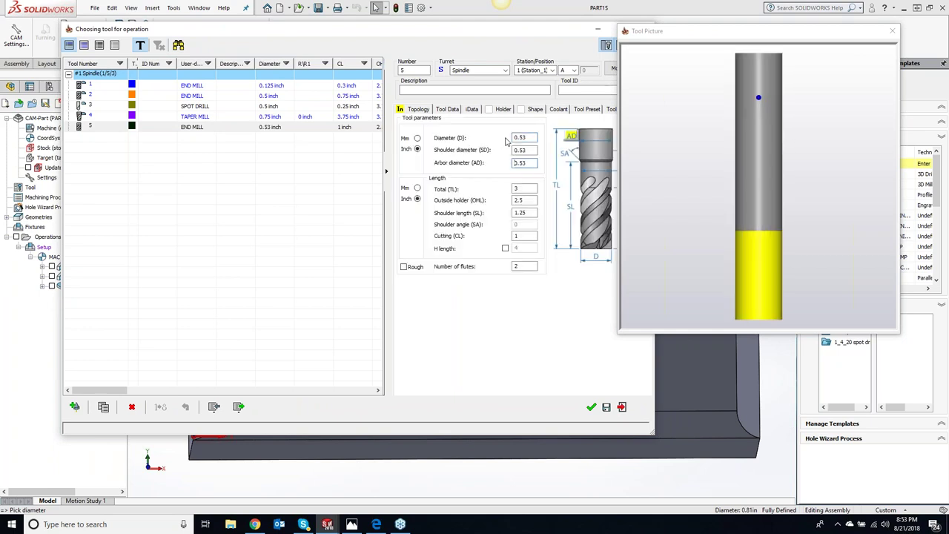
Assign the stepped shape named after a person from the global Night Class group to the new end mill
left_click(530, 109)
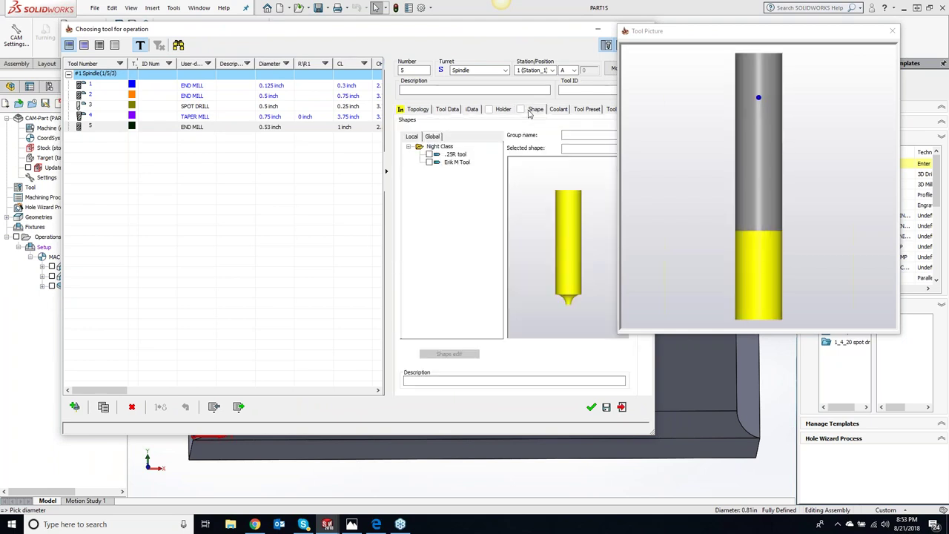
left_click(434, 138)
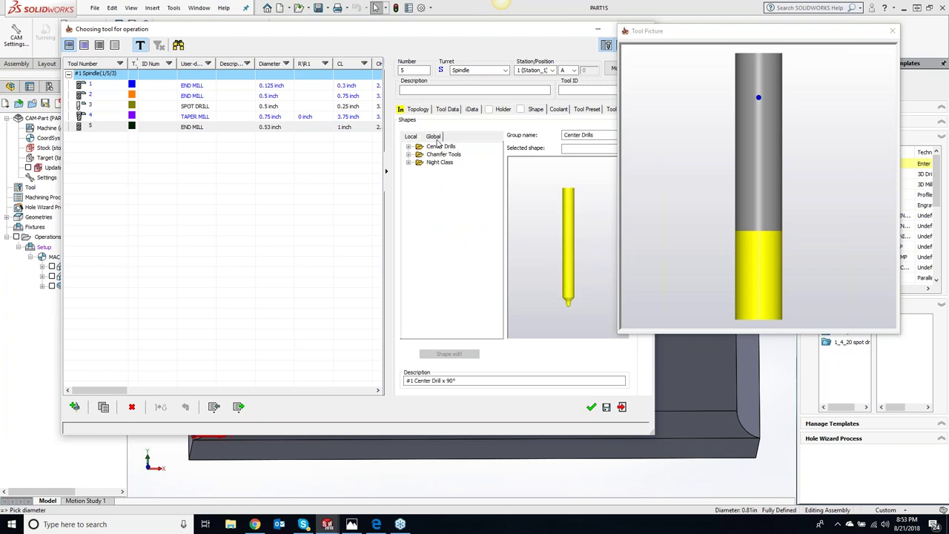
left_click(408, 162)
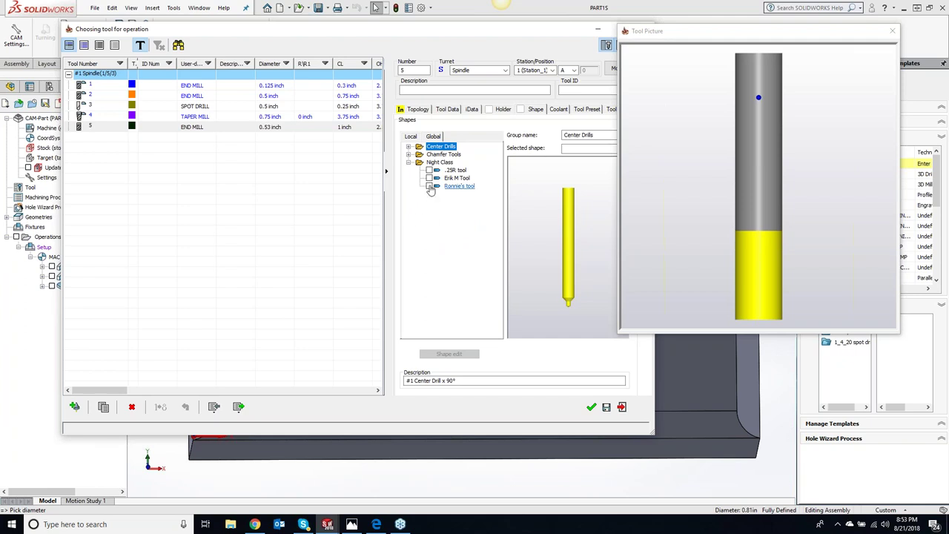
left_click(429, 187)
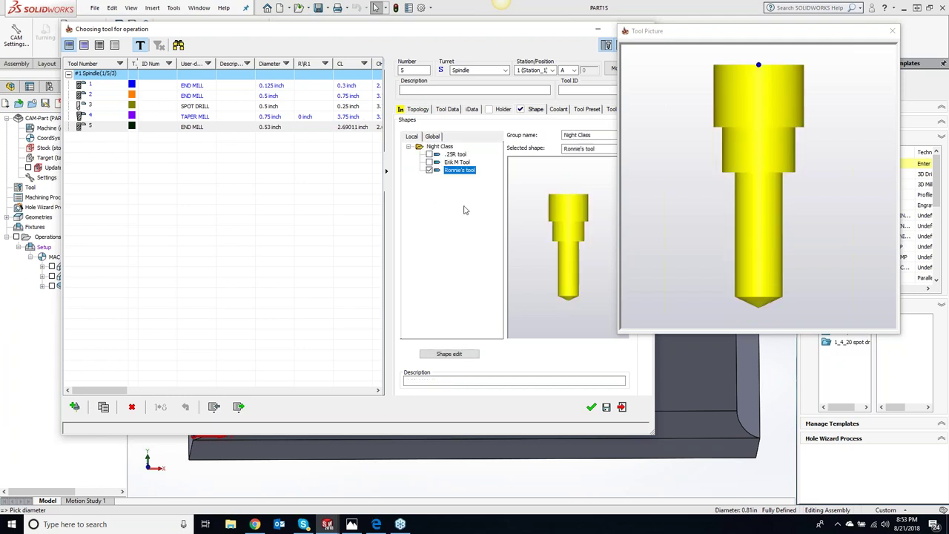
left_click(631, 223)
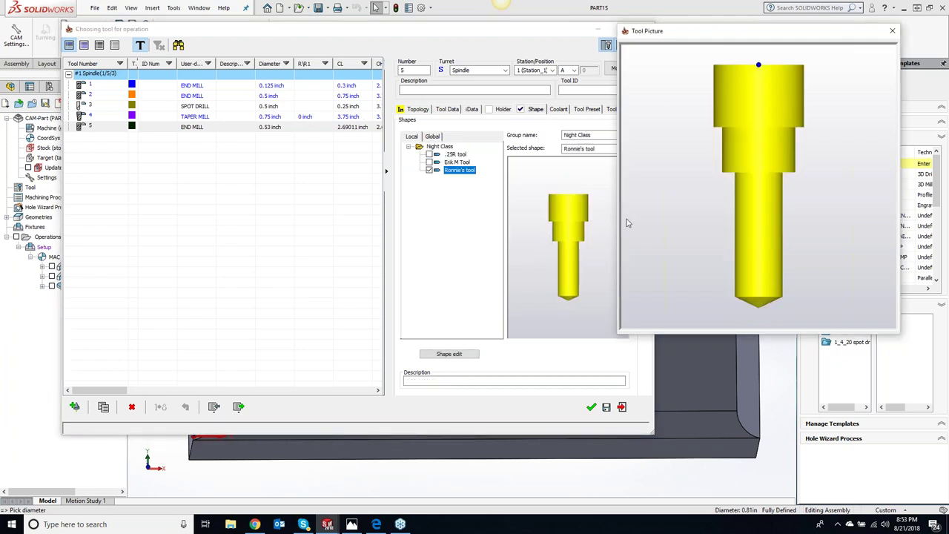
left_click(593, 206)
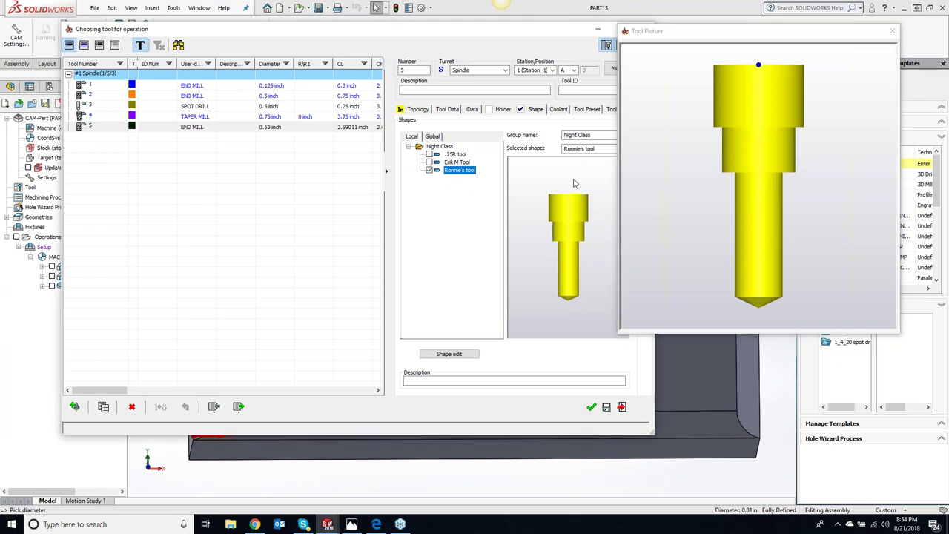
left_click(675, 178)
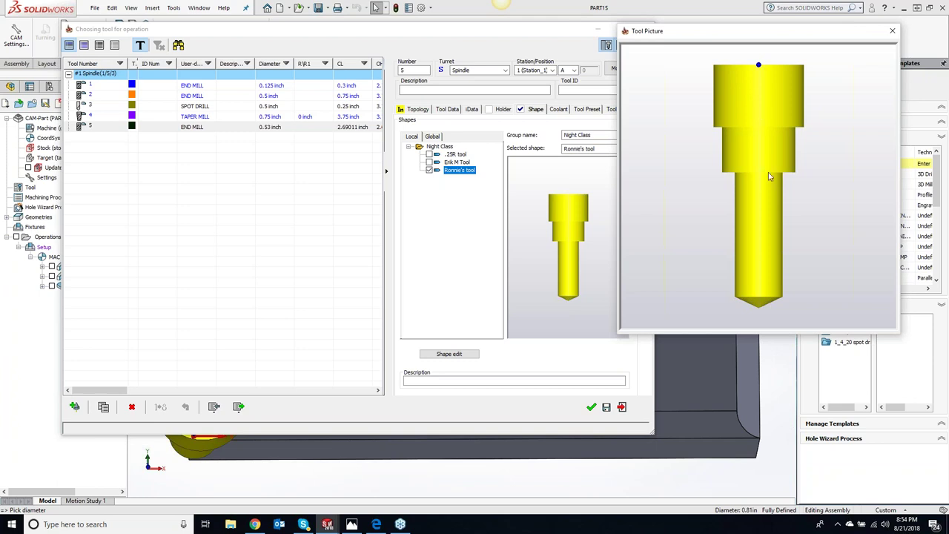
left_click(599, 105)
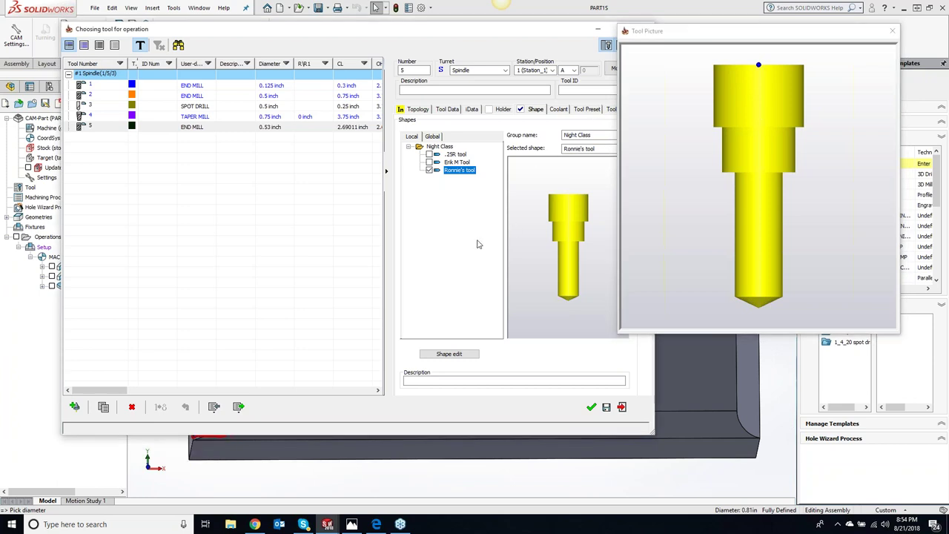
Edit the tool's shape by adding a fourth cylinder of diameter .50 above the third, and use the tool in the operation
left_click(449, 354)
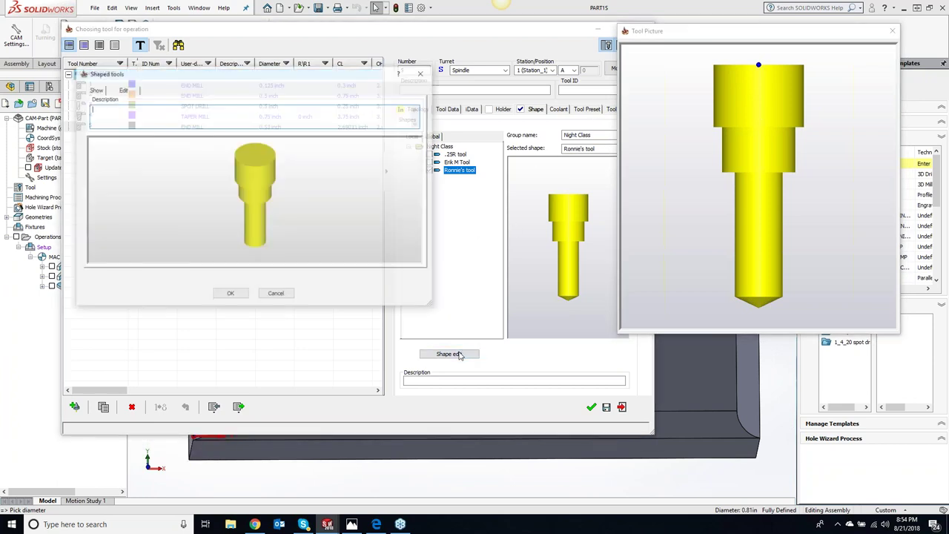
left_click(123, 89)
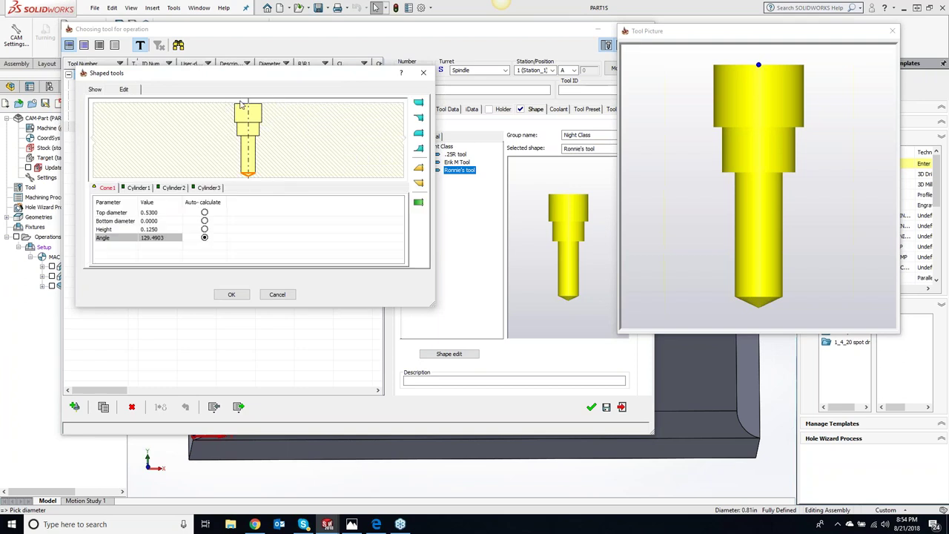
left_click(214, 188)
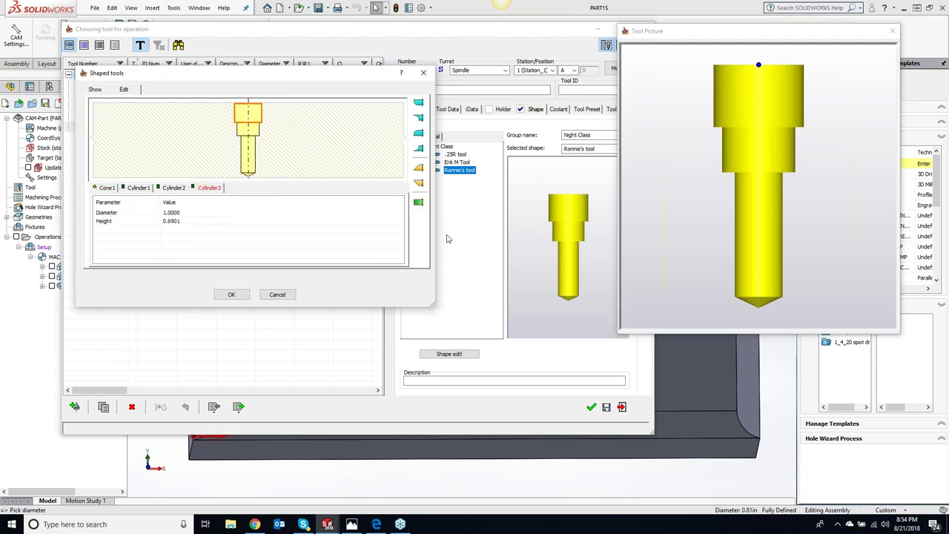
left_click(418, 204)
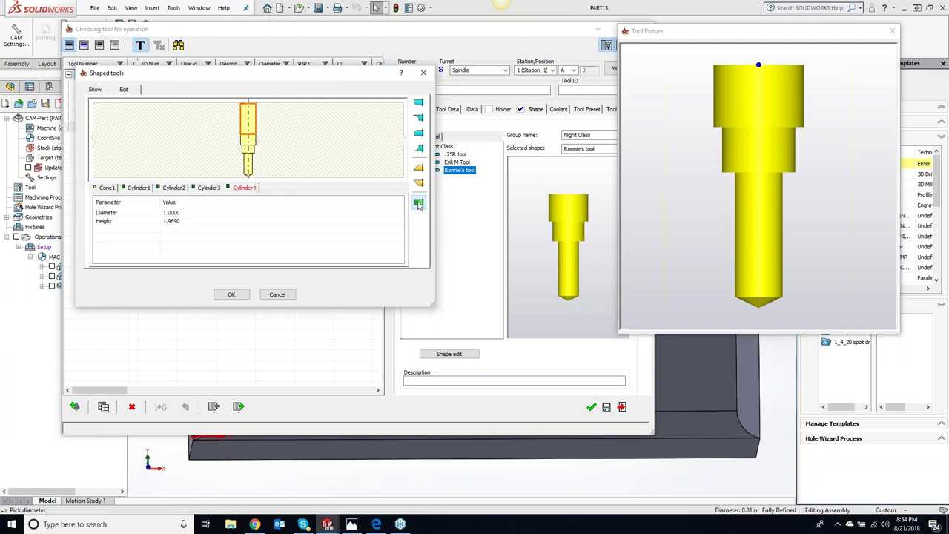
left_click(182, 213)
type(".50")
left_click(186, 221)
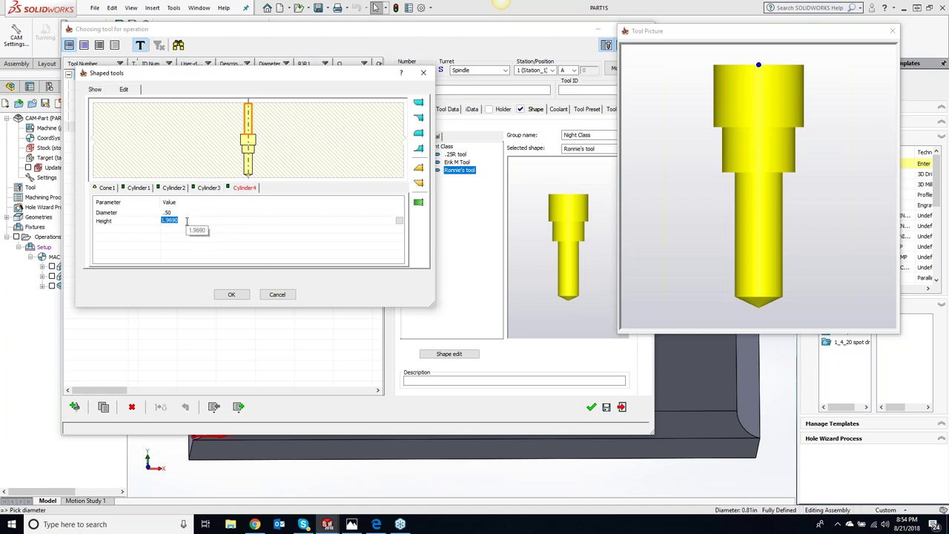
left_click(231, 295)
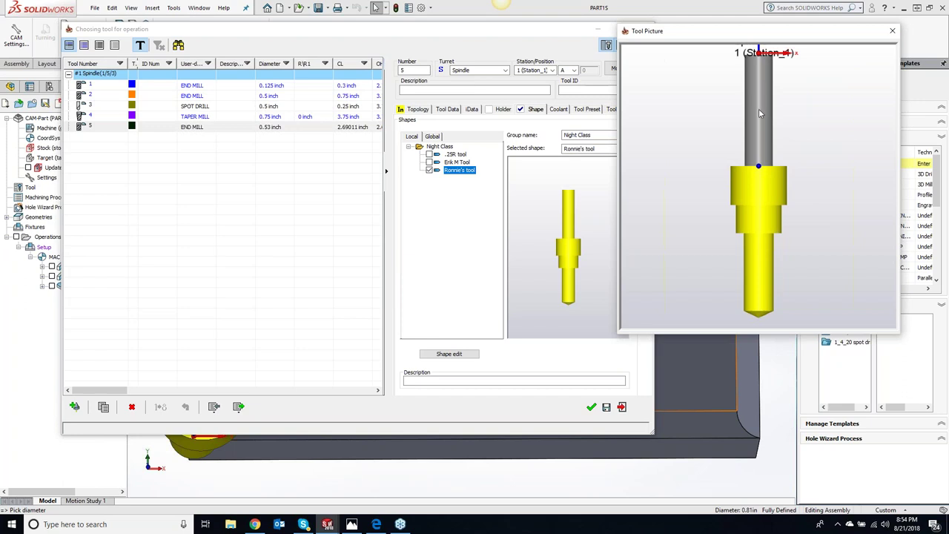
left_click(591, 407)
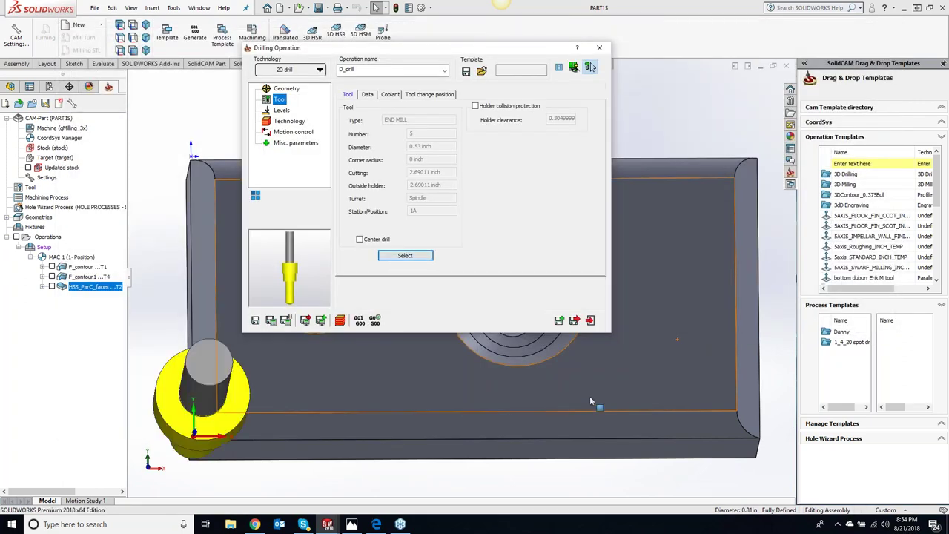
Set the drill depth by picking the block's lower front corner at the origin end
left_click(281, 110)
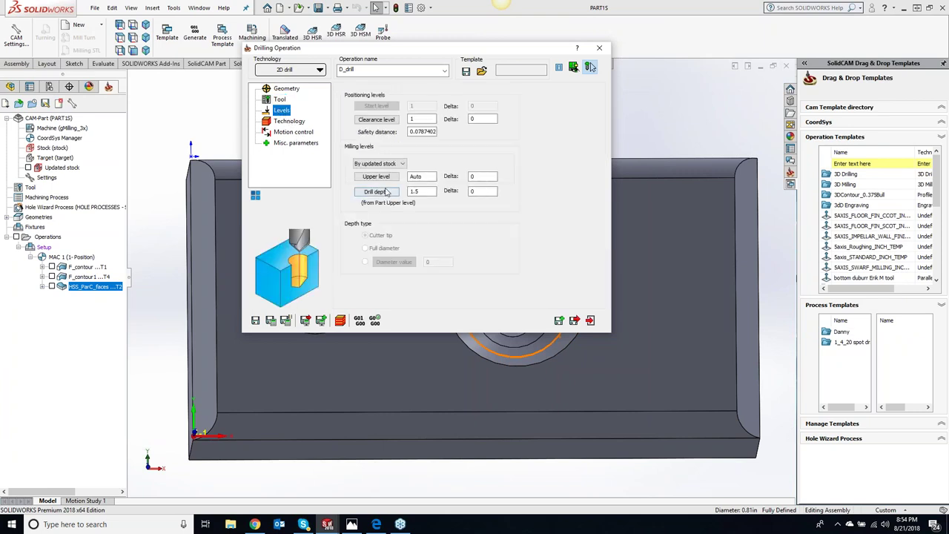
left_click(421, 191)
type("1.5")
left_click(376, 191)
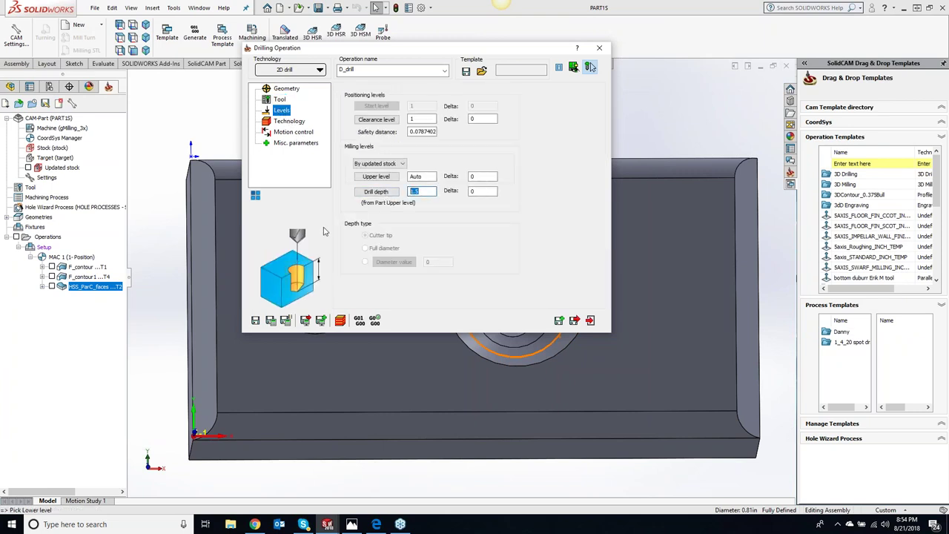
left_click(192, 456)
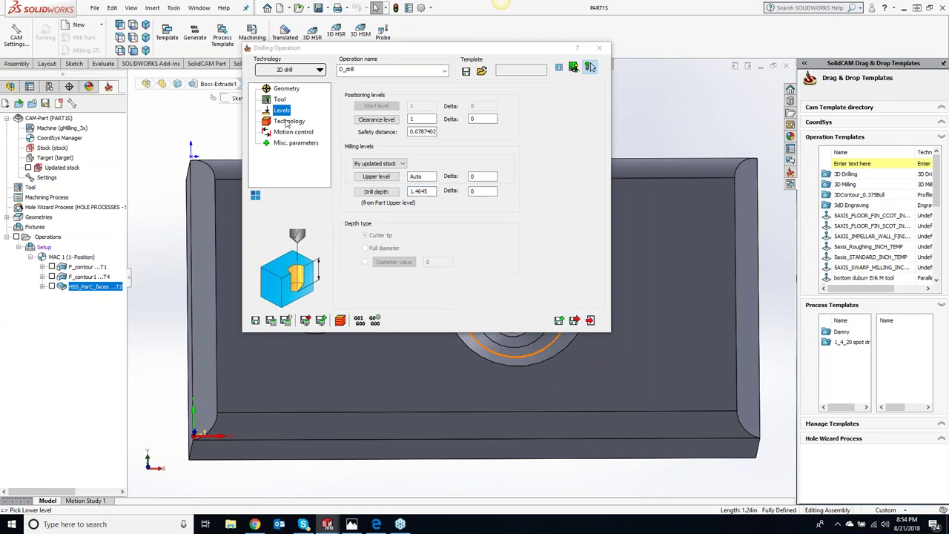
Use the G83 drill cycle with a step down of 0.1
left_click(286, 123)
left_click(527, 114)
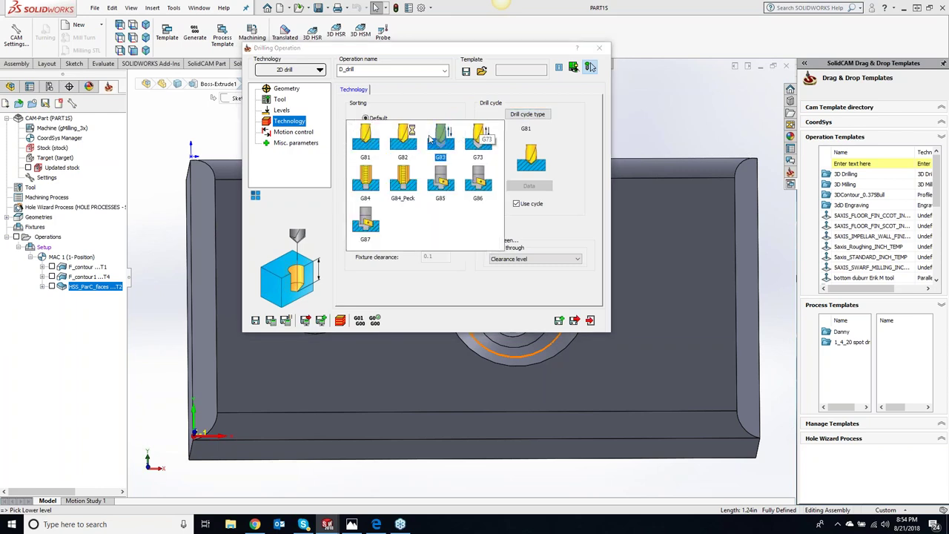
left_click(440, 139)
left_click(528, 187)
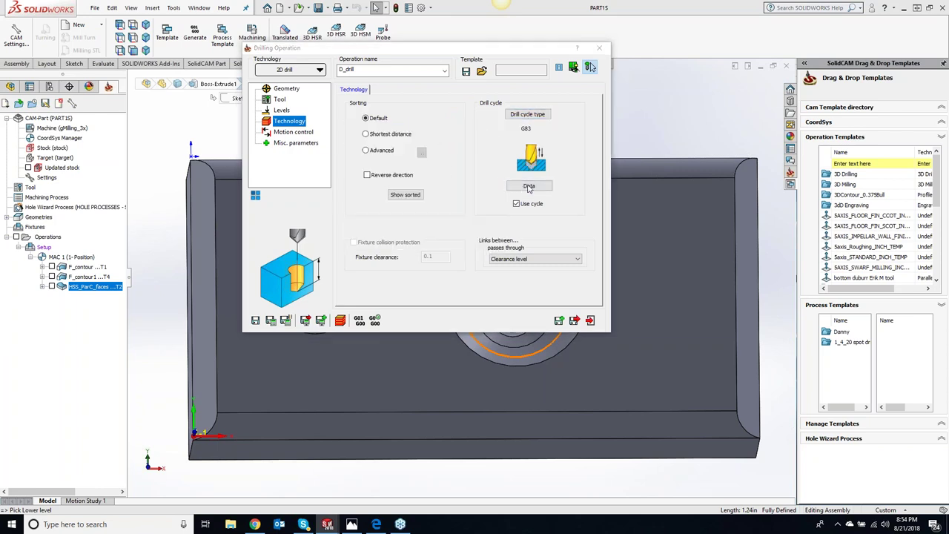
left_click(445, 227)
type(".1000")
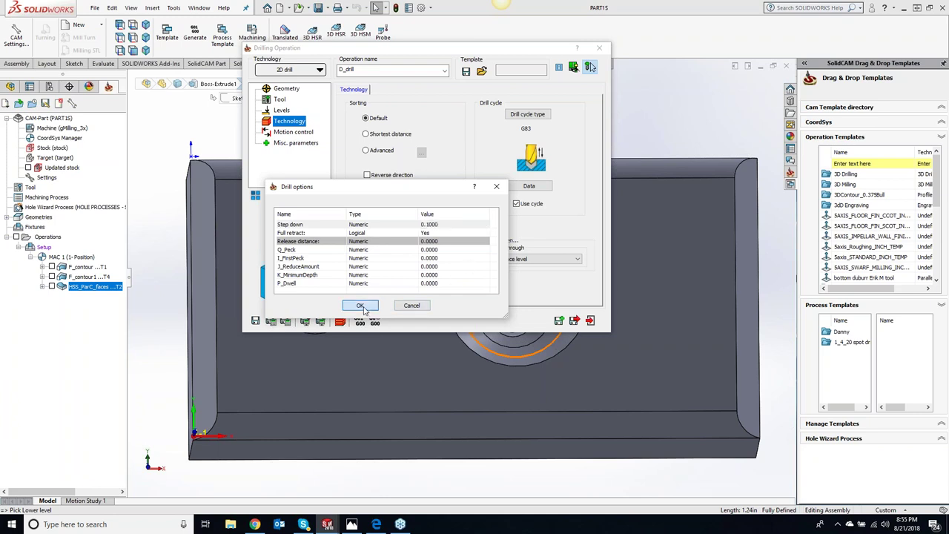
left_click(360, 305)
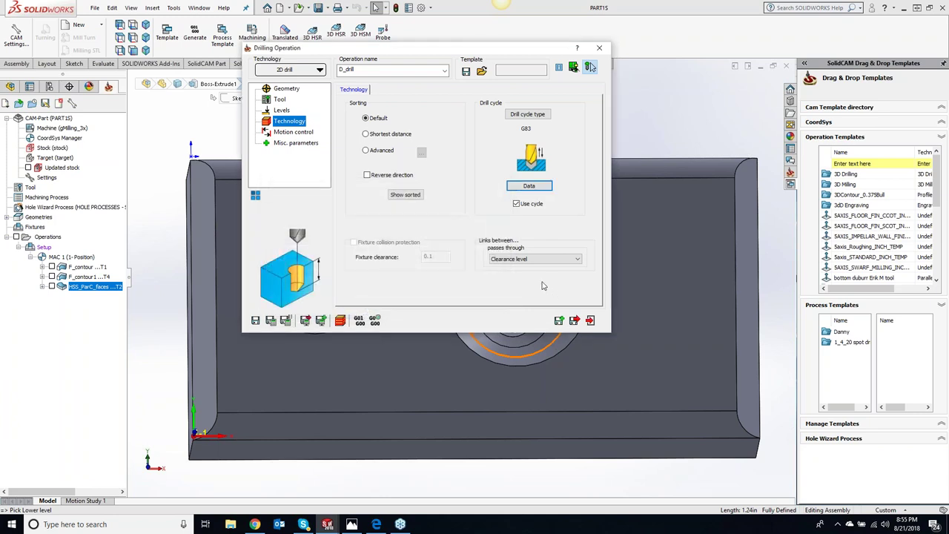
Save and calculate the drilling operation and open its simulation in SolidVerify
left_click(272, 321)
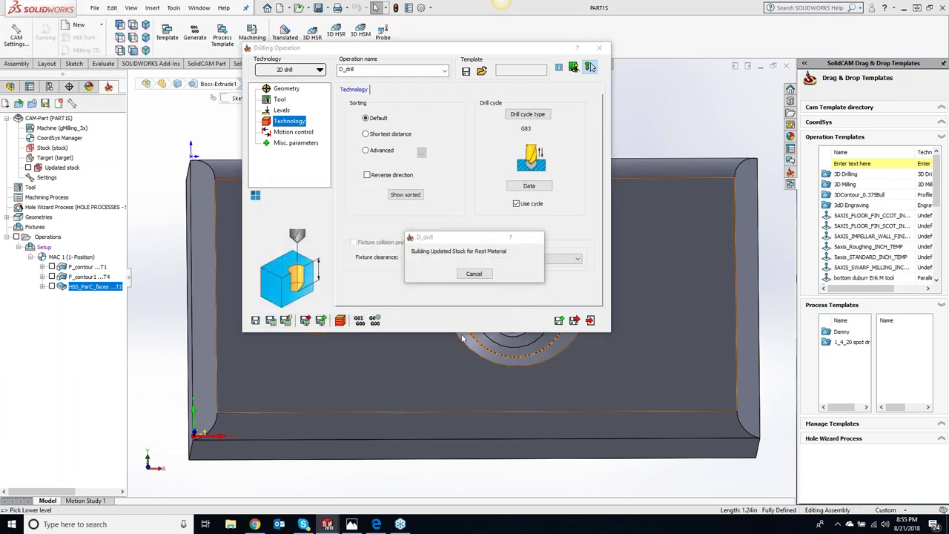
left_click(341, 321)
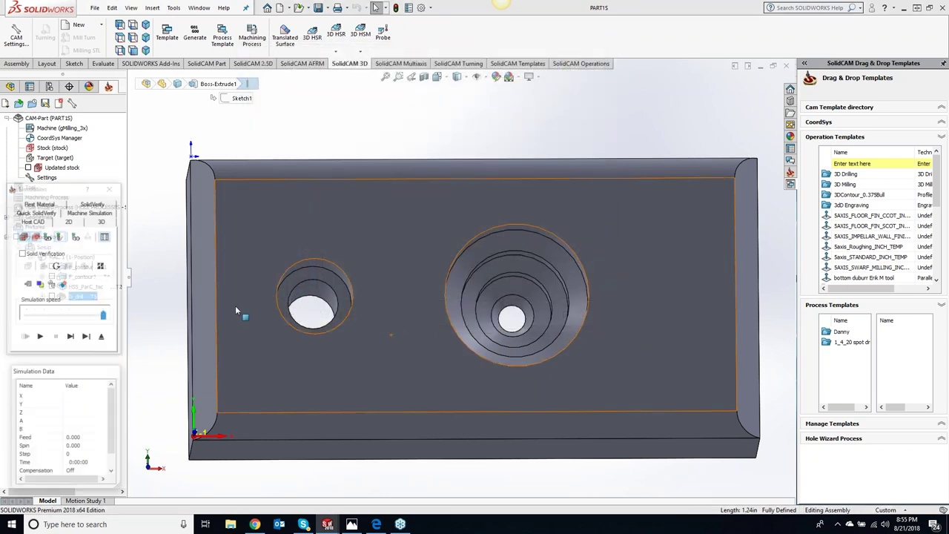
left_click(92, 204)
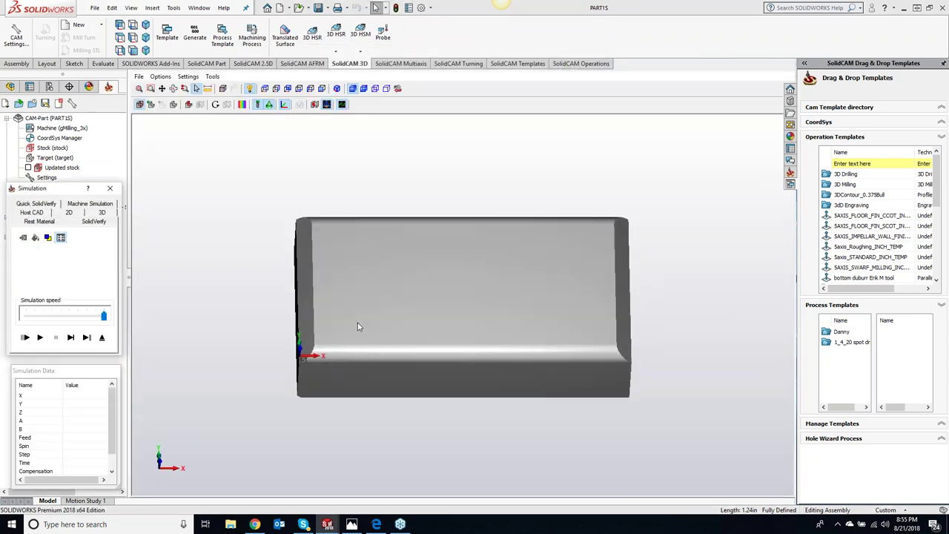
Step through the drilling simulation in SolidVerify to examine how deep the stepped tool plunges into the block, and exit the simulation
left_click(70, 337)
left_click(70, 337)
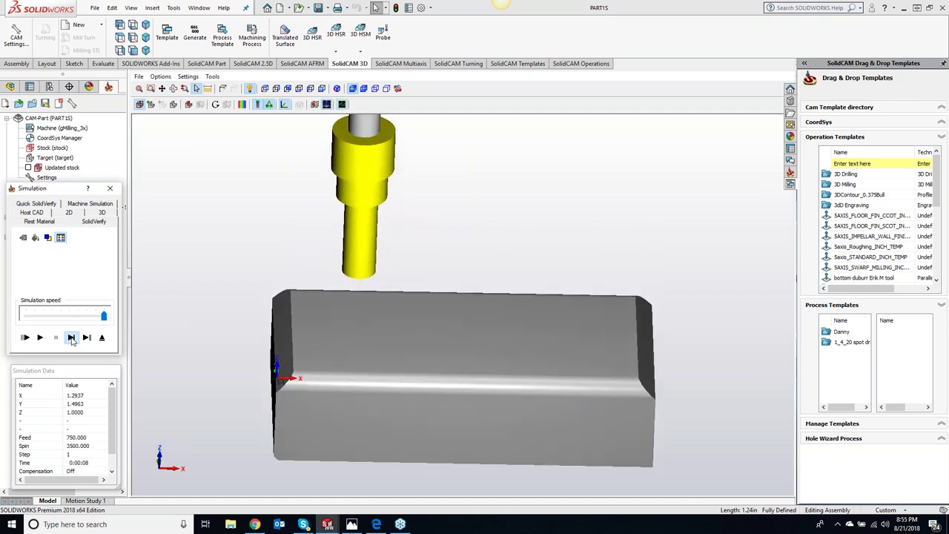
left_click(70, 337)
left_click(71, 338)
left_click(71, 337)
left_click(71, 338)
left_click(71, 337)
left_click(71, 337)
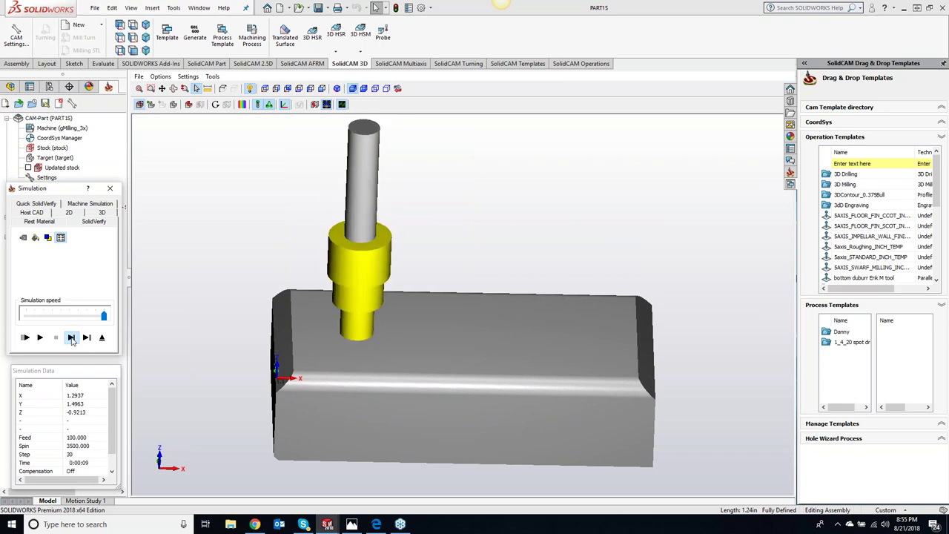
left_click(71, 338)
left_click(71, 338)
left_click(71, 337)
left_click(71, 338)
left_click(71, 337)
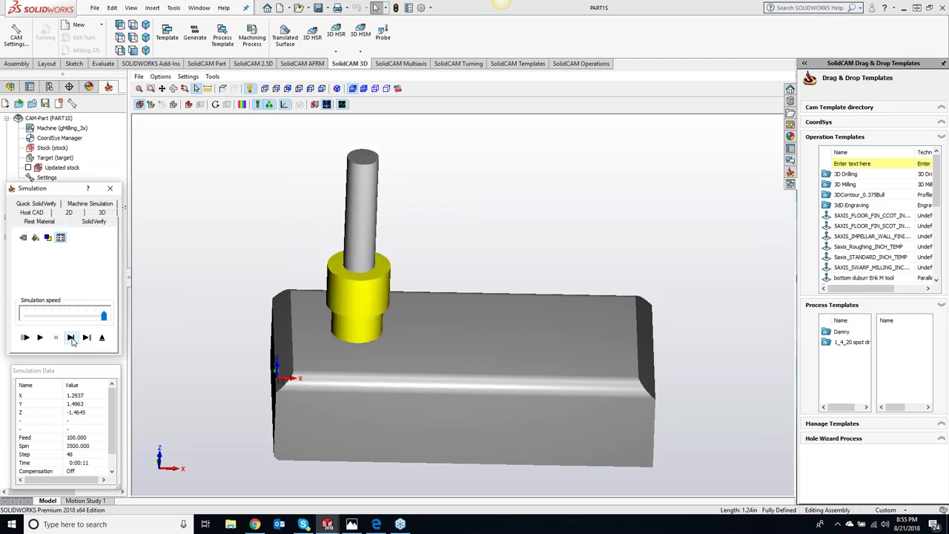
left_click(71, 338)
left_click(71, 337)
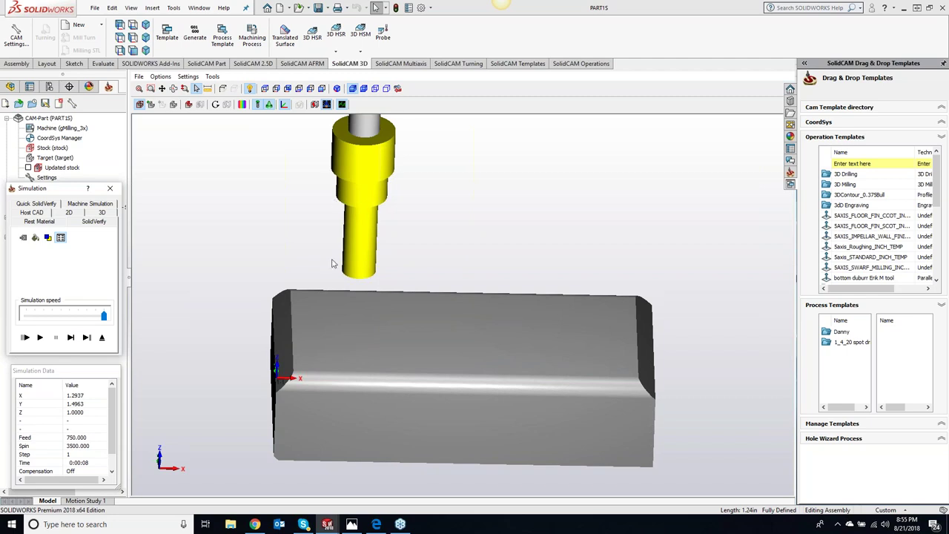
left_click(110, 188)
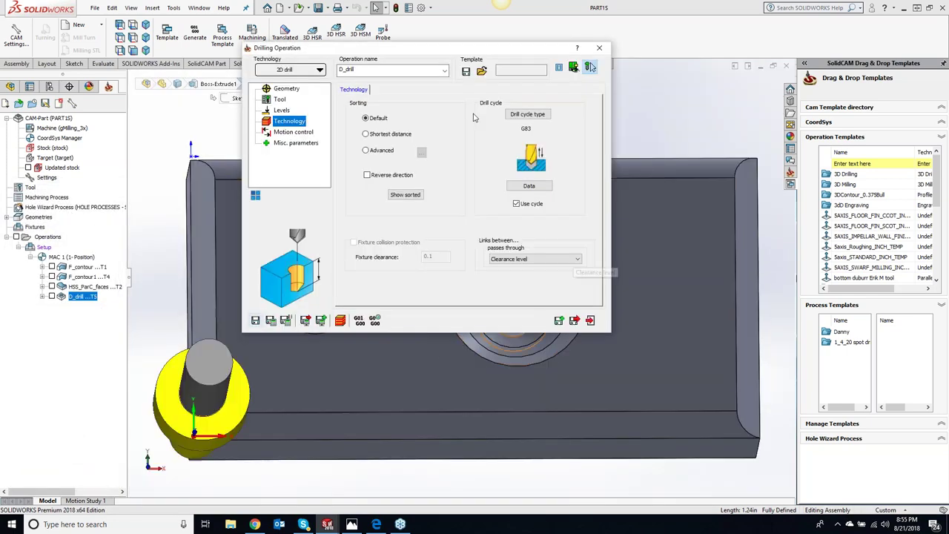
Measure the normal distance between the block's top face and the counterbore floor of the smaller stepped hole
left_click_drag(297, 47, 504, 57)
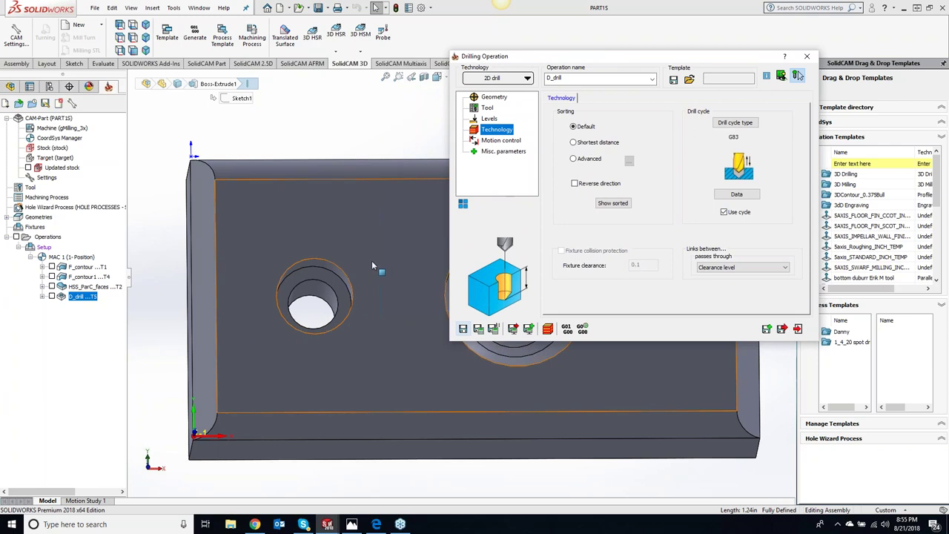
left_click(355, 243)
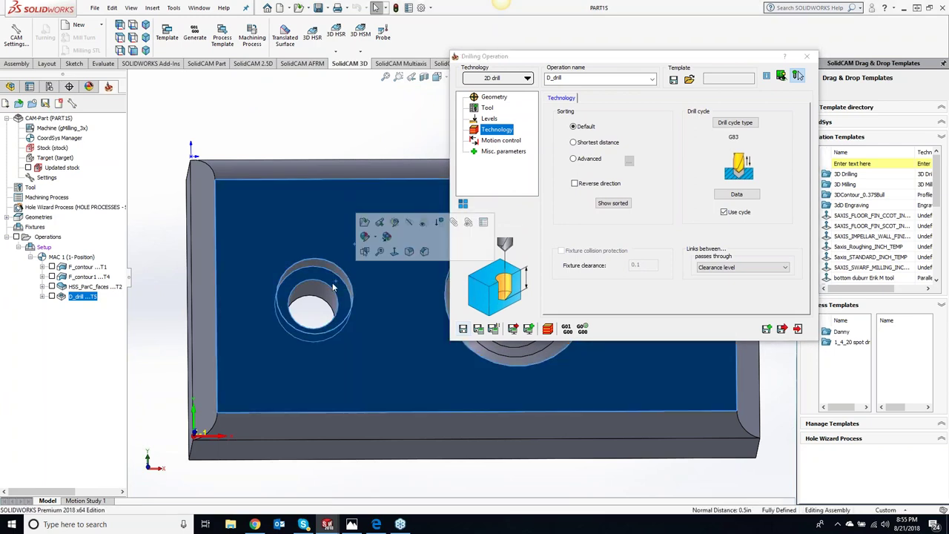
left_click(293, 119)
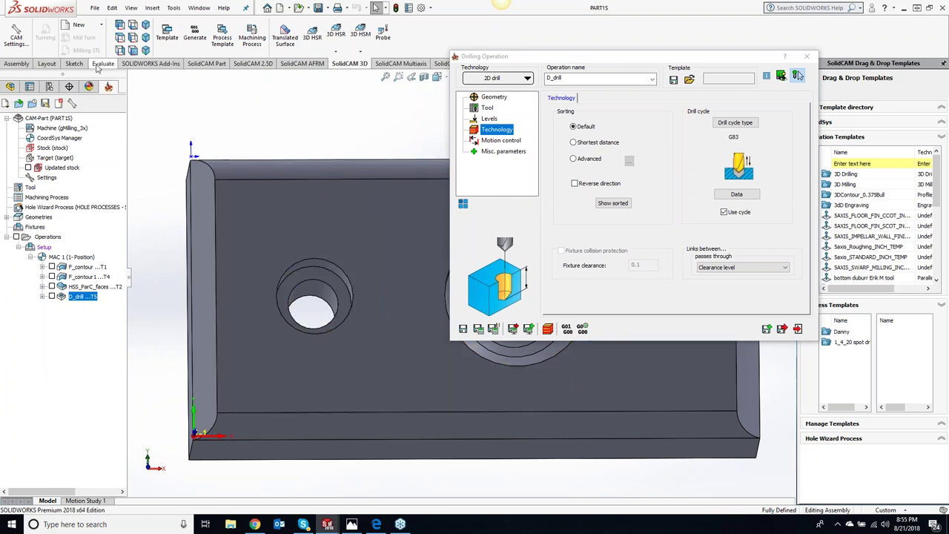
left_click(281, 214)
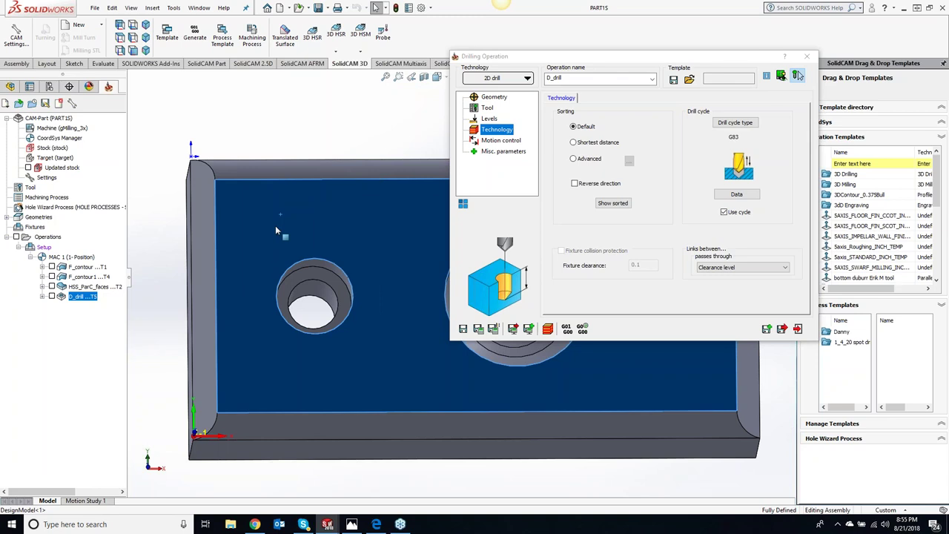
left_click(320, 276, "ctrl")
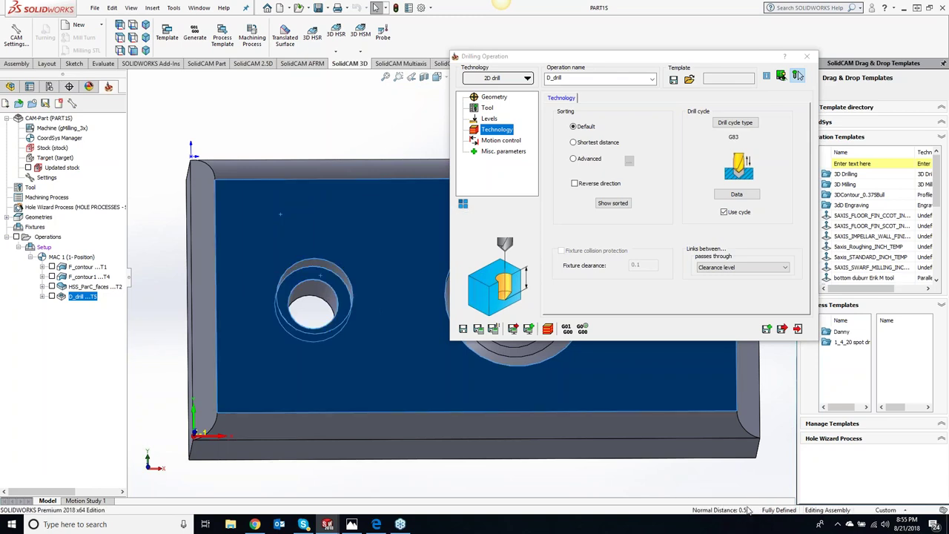
Set the drill depth delta to -0.5 in the operation's levels and recalculate the drilling
left_click(489, 119)
left_click(689, 199)
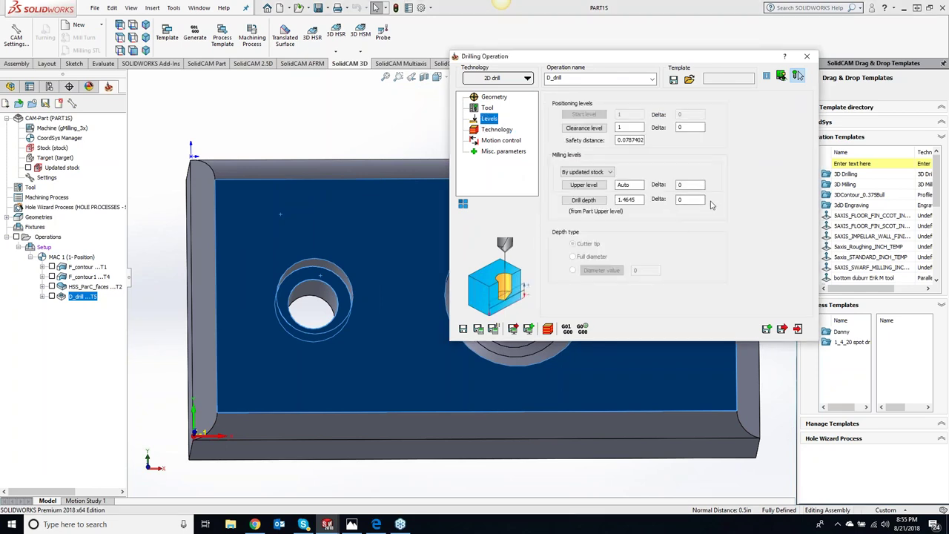
type("-0.5")
left_click(478, 328)
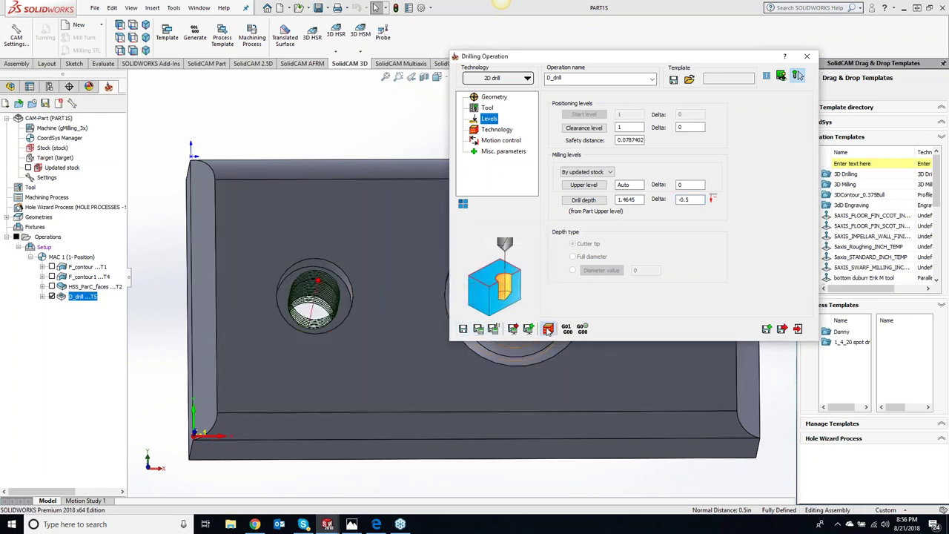
Play the drilling simulation in SolidVerify and close the drilling operation
key("Escape")
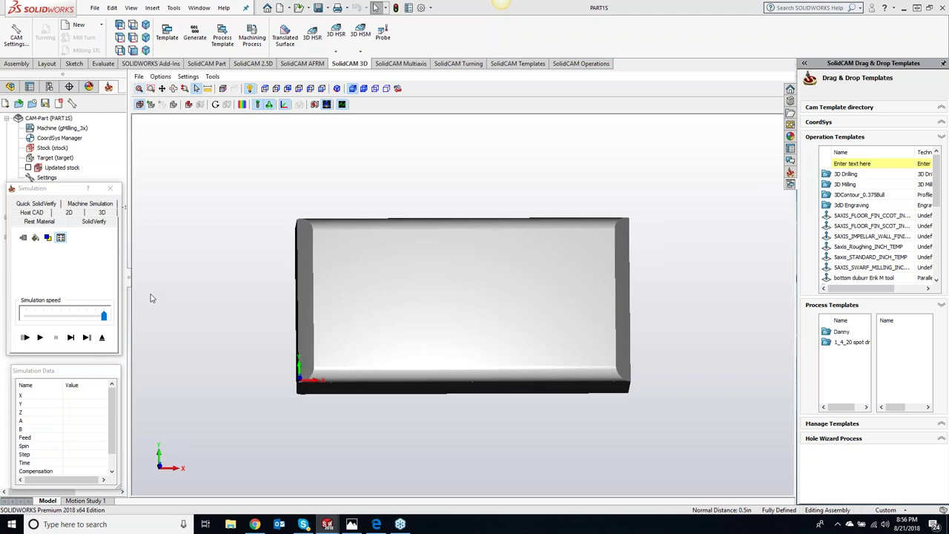
left_click(41, 337)
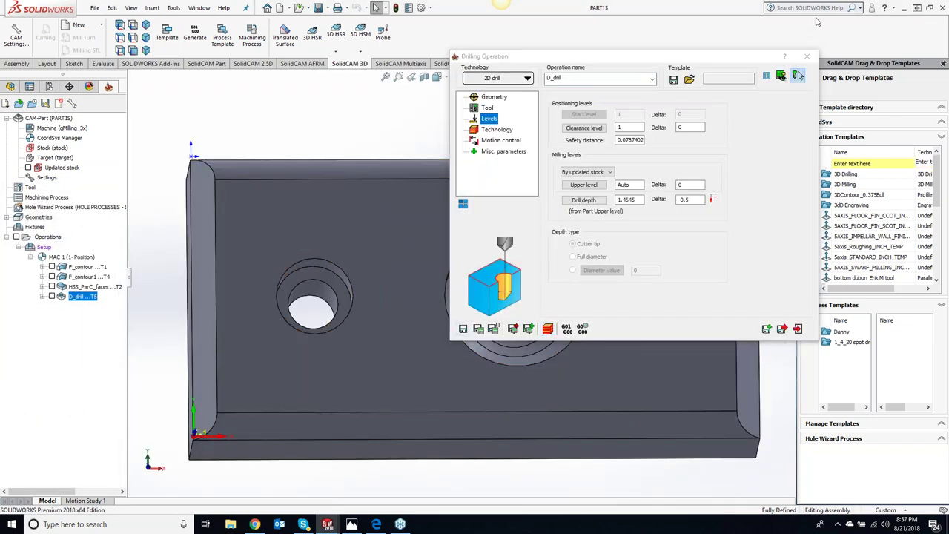
left_click(806, 57)
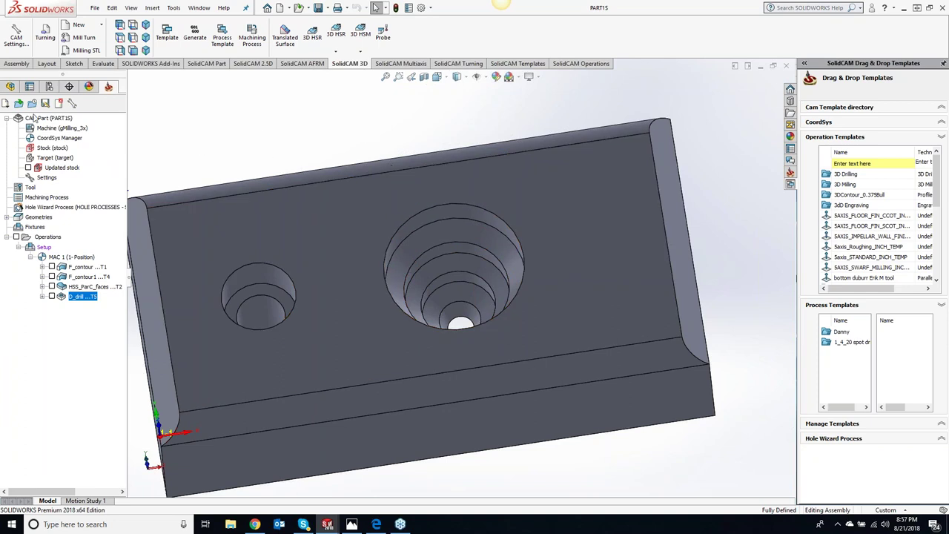
Copy the profile sketch Sketch4 of the Cut-Revolve1 feature that forms the larger stepped hole
left_click(10, 86)
middle_click_drag(272, 149, 177, 325)
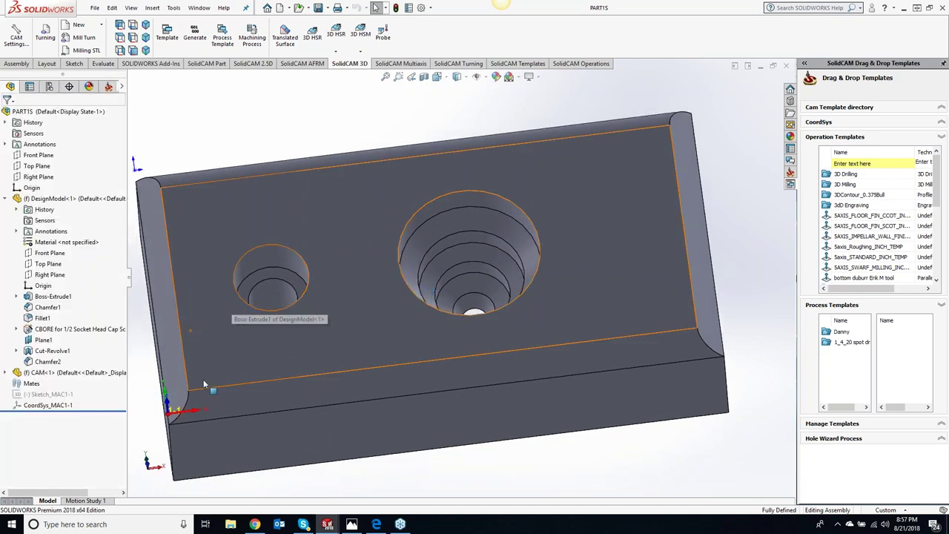
left_click(48, 350)
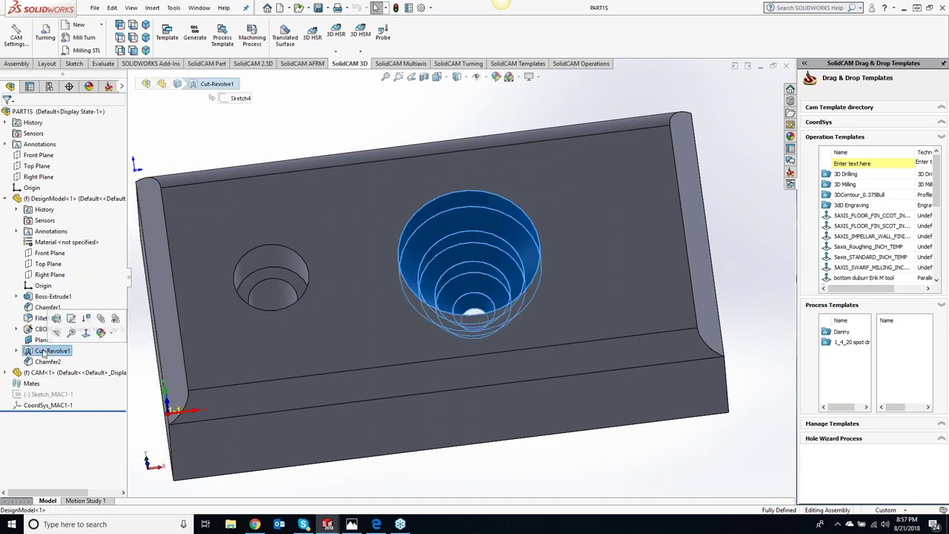
left_click(18, 350)
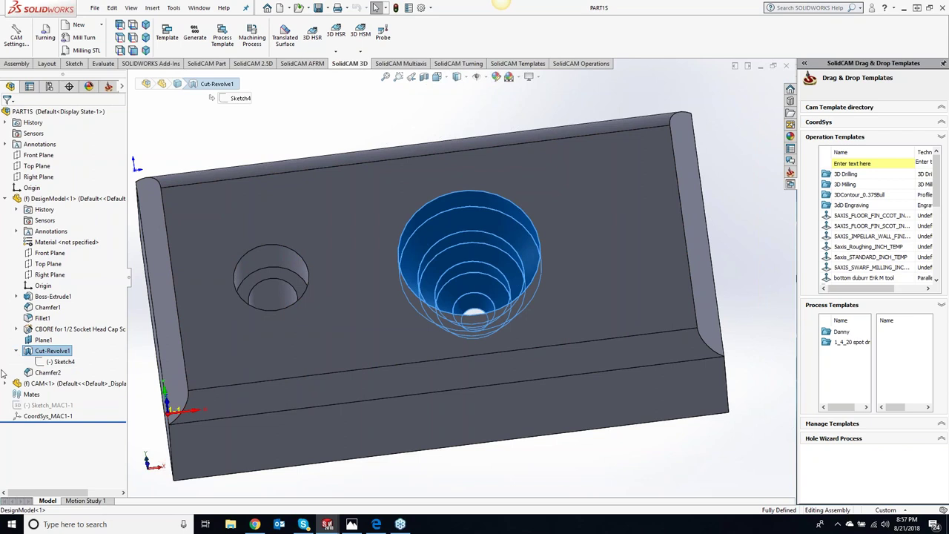
left_click(59, 361)
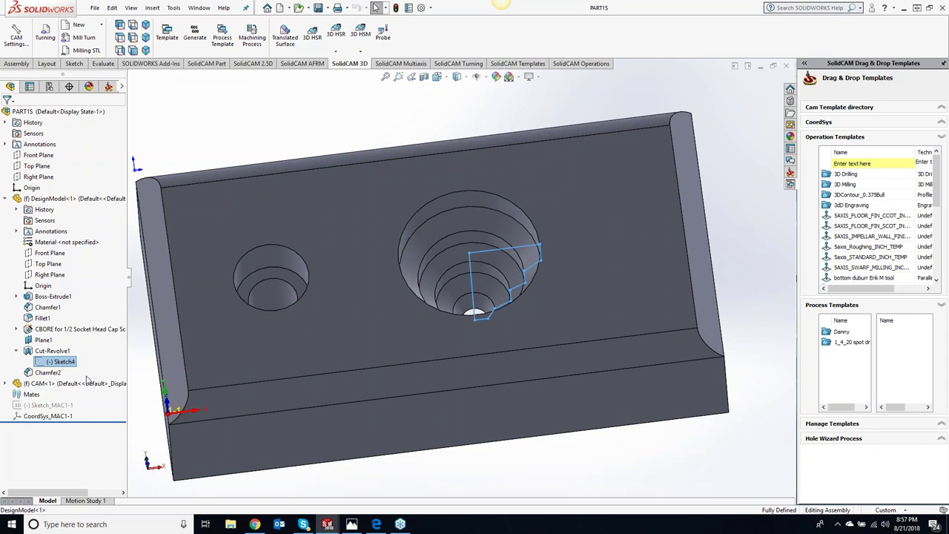
right_click(77, 362)
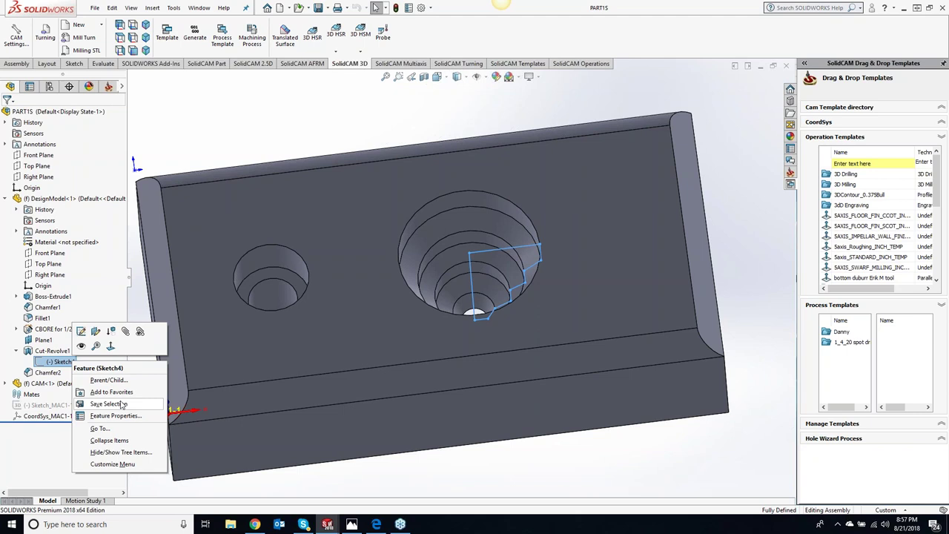
key("Escape")
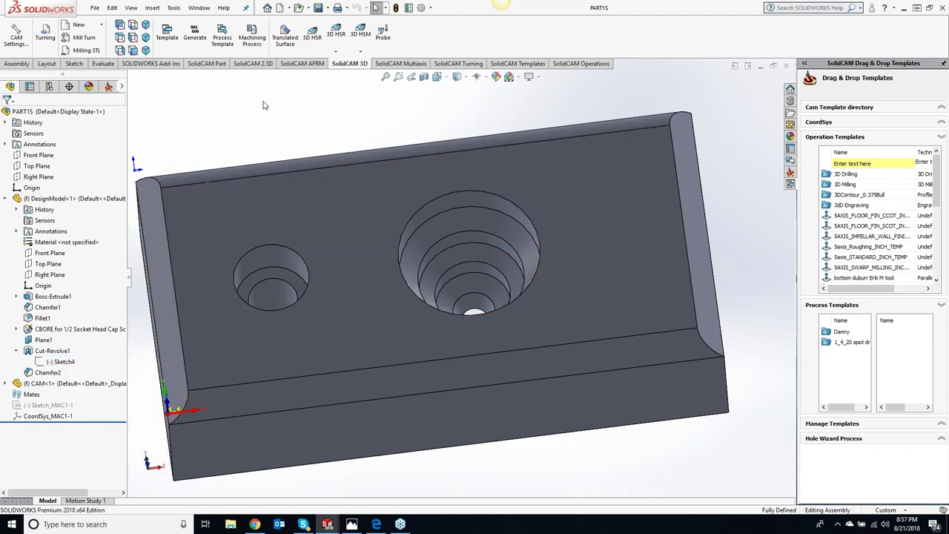
Add a new milling tool shape to the Night Class group of the shaped tools library
left_click(108, 86)
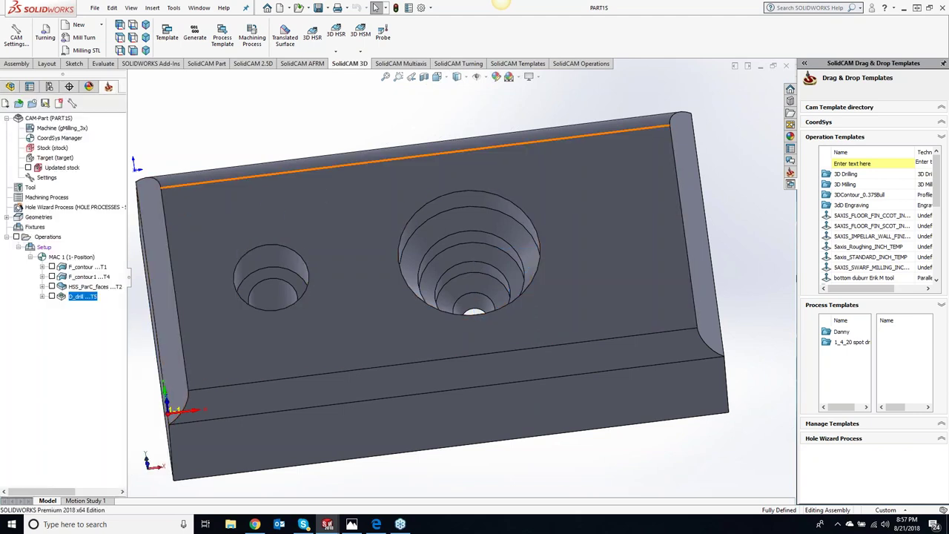
left_click(174, 8)
mouse_move(199, 56)
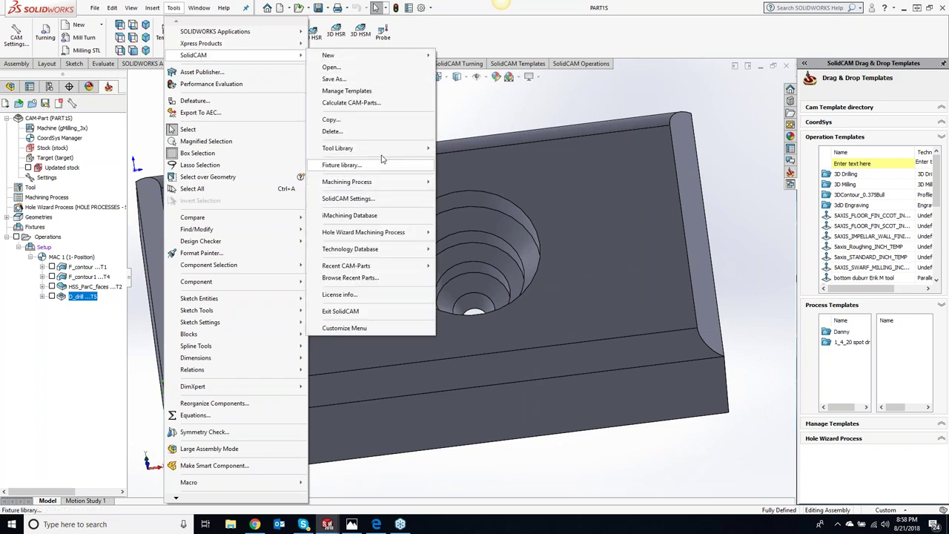
mouse_move(370, 148)
left_click(467, 201)
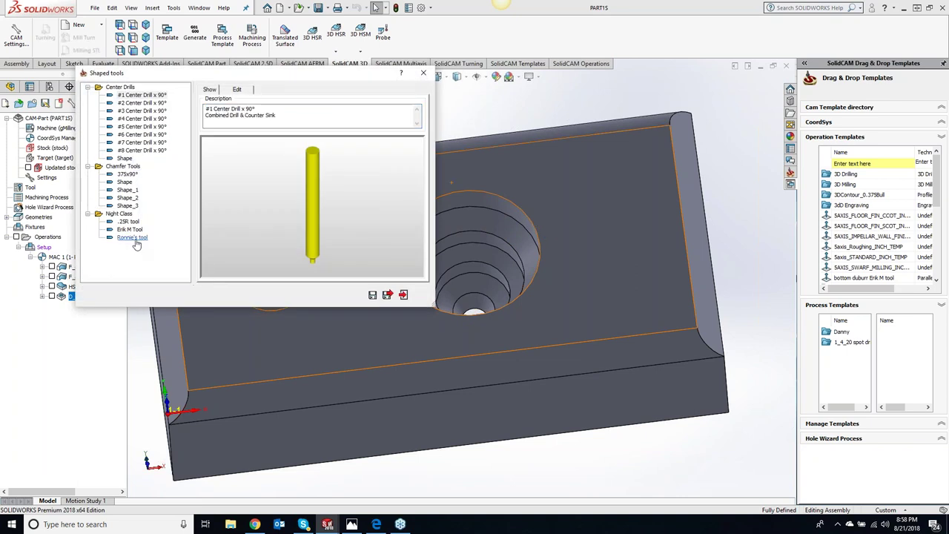
right_click(135, 241)
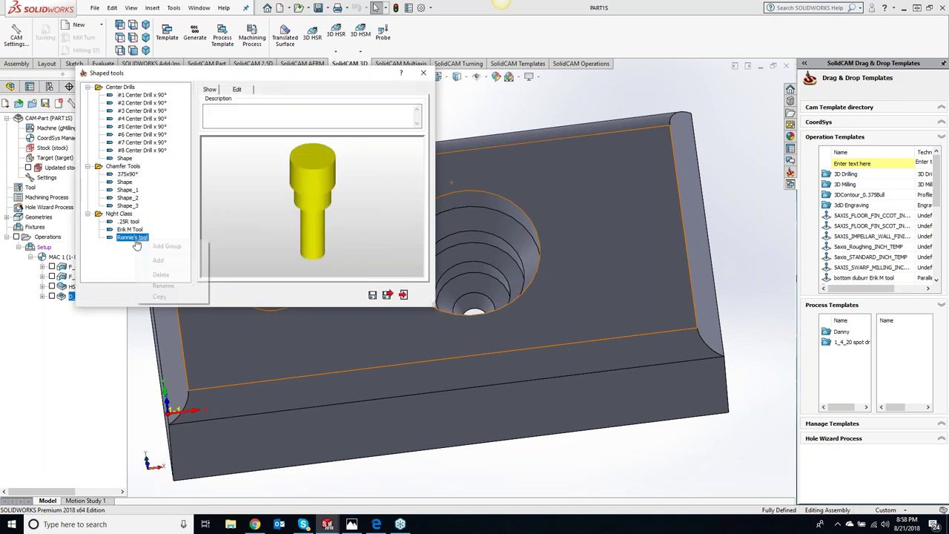
left_click(158, 260)
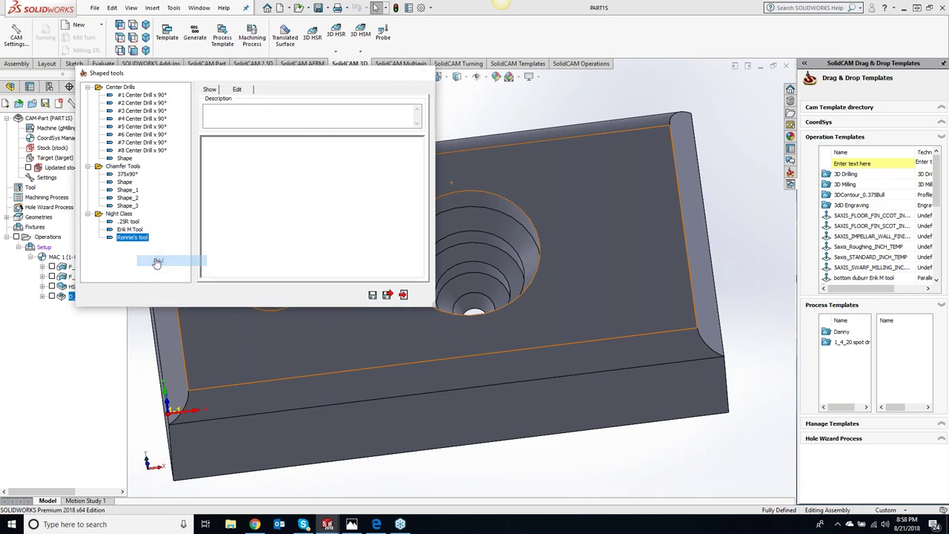
left_click(418, 267)
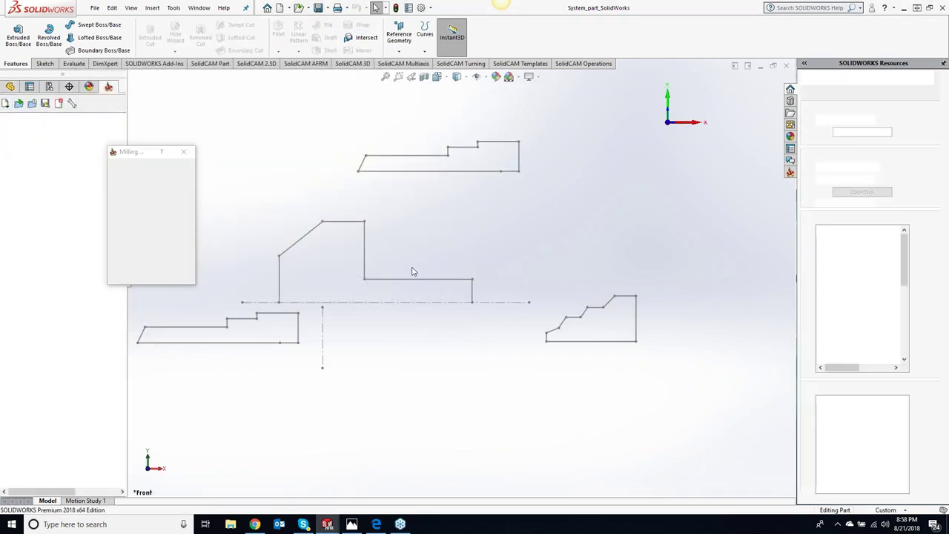
Edit the existing profile sketch in the shape-definition part and paste the copied stepped profile into it
right_click(364, 259)
left_click(373, 227)
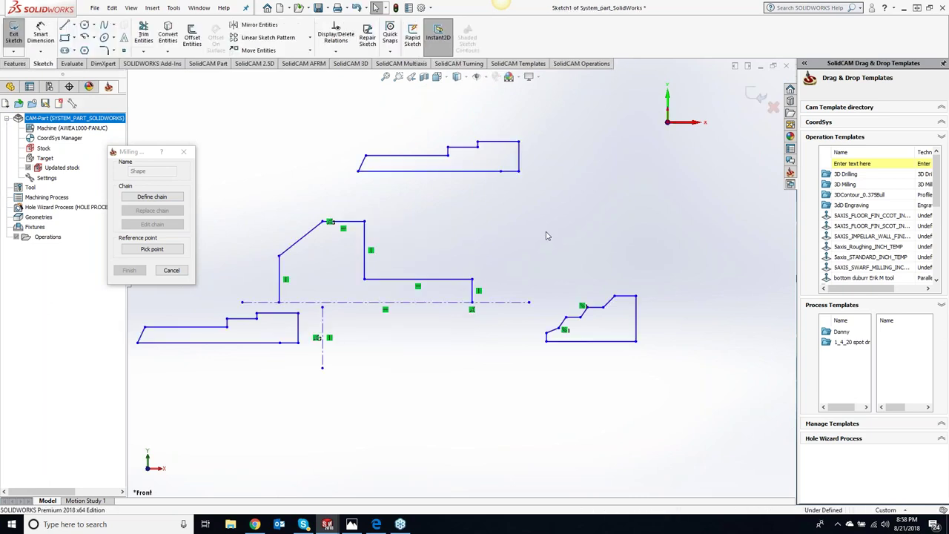
key("ctrl+v")
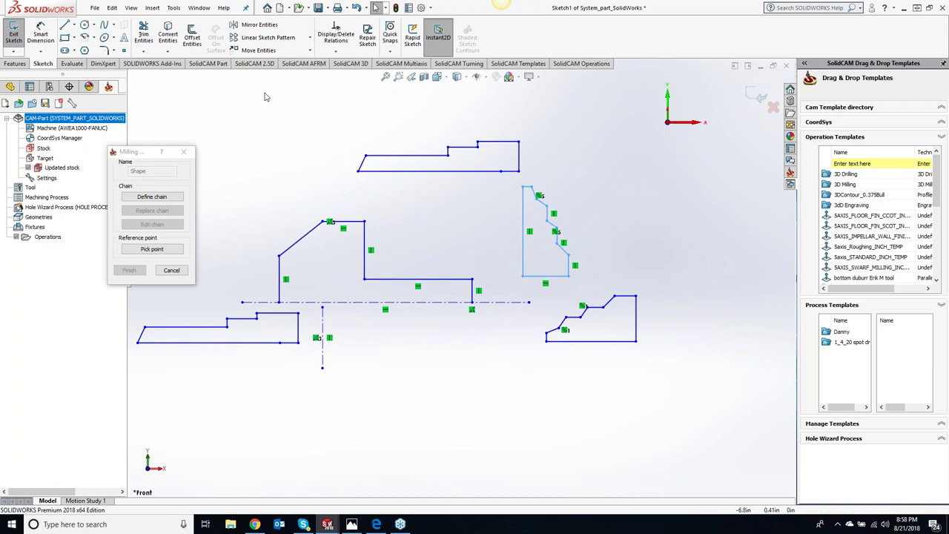
Rotate the pasted stepped profile 90 degrees about its lower-left corner so its axis line lies horizontal
left_click(309, 51)
left_click(284, 88)
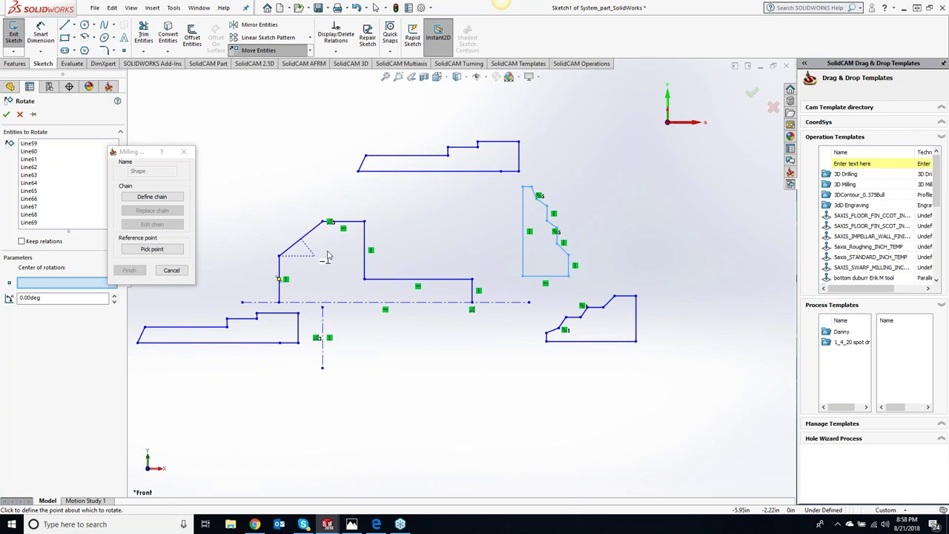
left_click(522, 275)
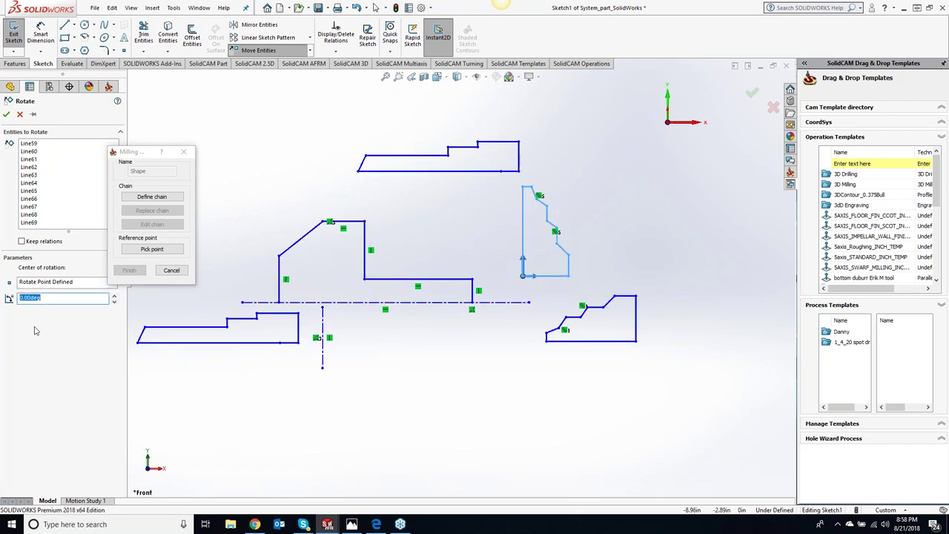
type("90")
key("Return")
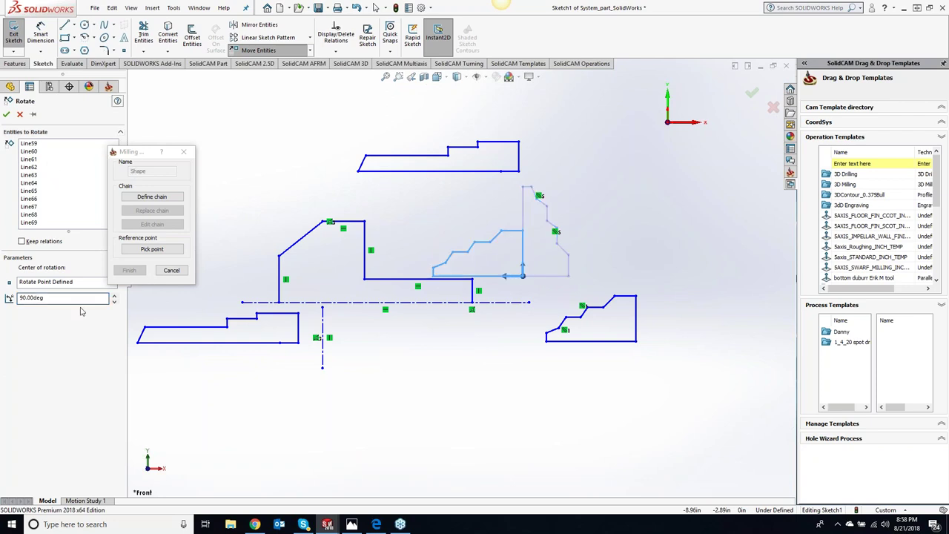
left_click(7, 115)
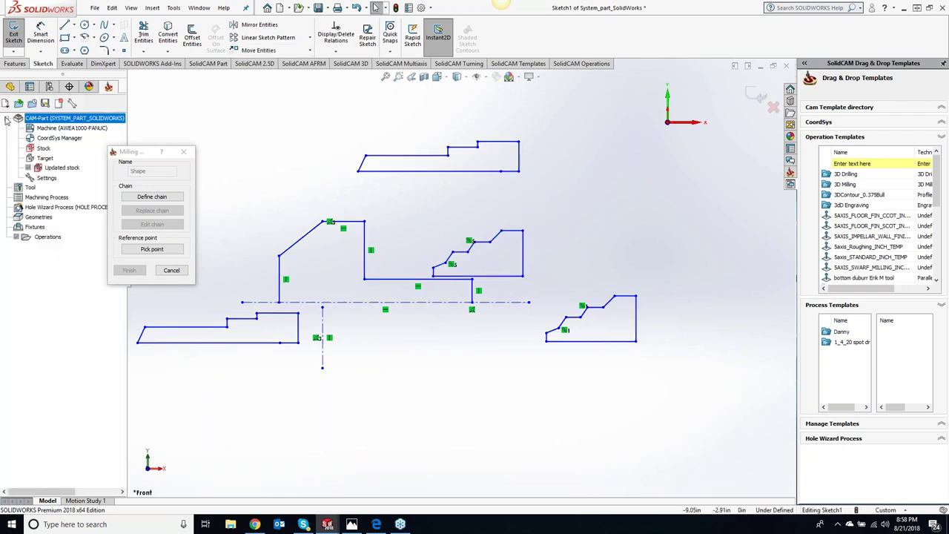
Exit the sketch and define the tool shape's chain around the rotated stepped profile using Constant Z, closing it along the long baseline
left_click(172, 197)
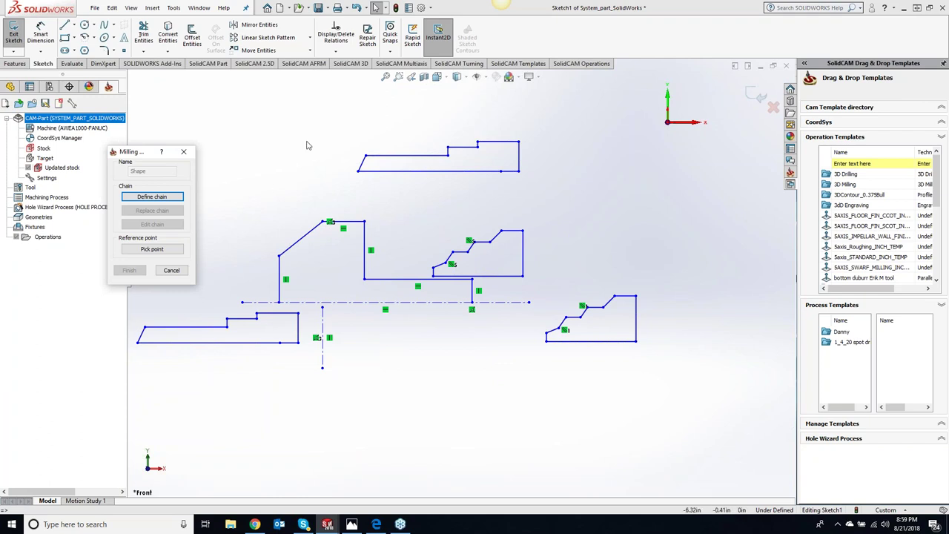
left_click(751, 95)
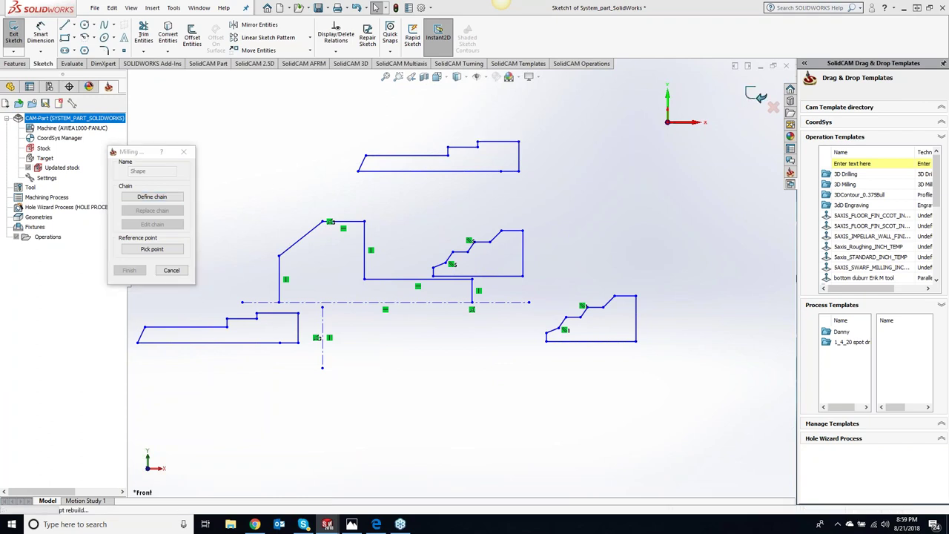
left_click(165, 198)
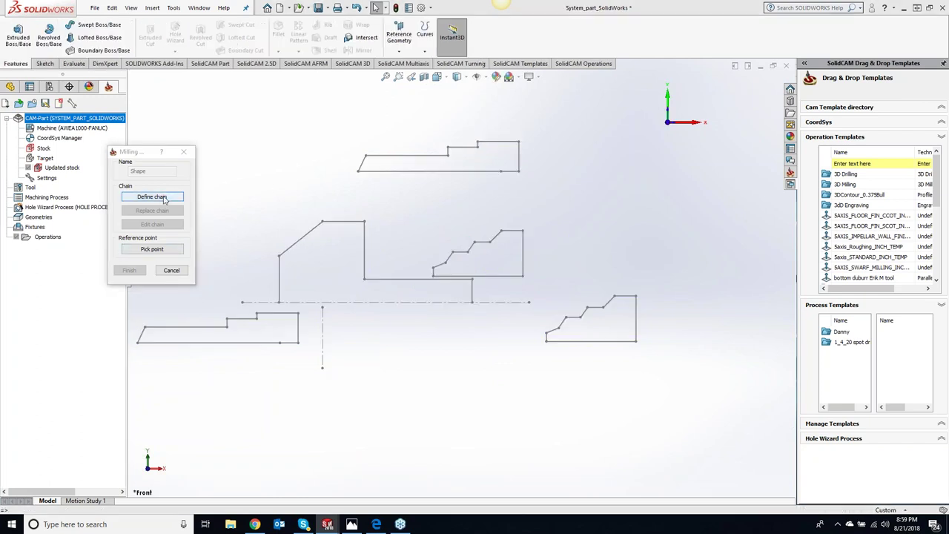
scroll(428, 274, "down", 5)
left_click(426, 265)
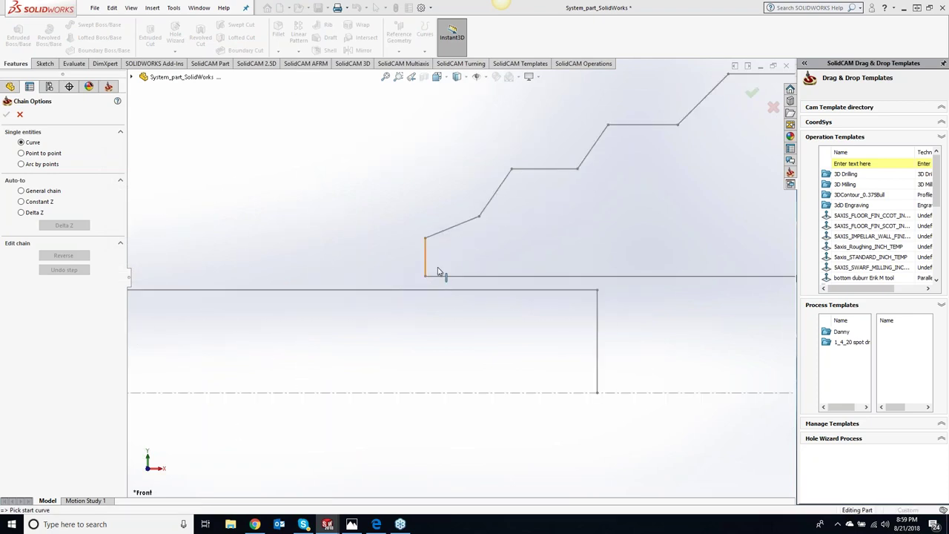
left_click(22, 201)
left_click(455, 224)
scroll(500, 256, "up", 3)
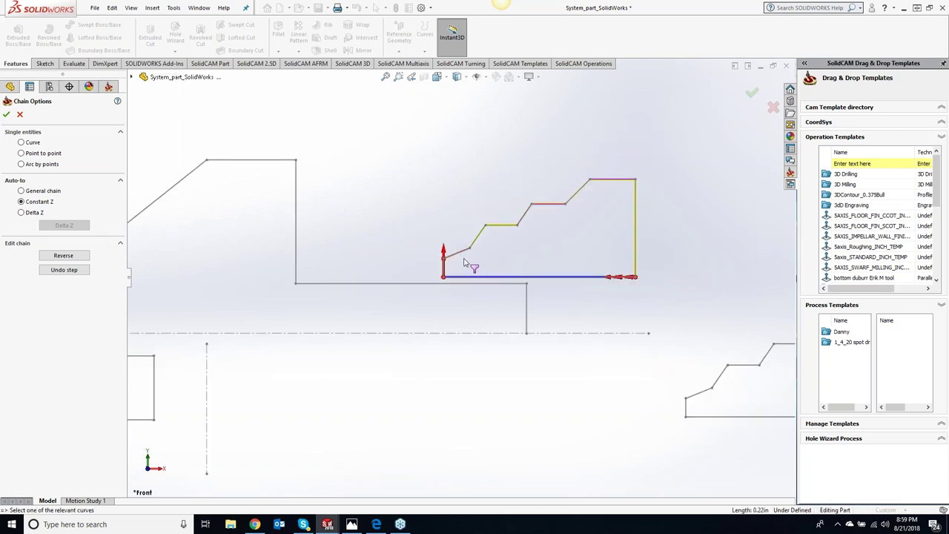
left_click(477, 278)
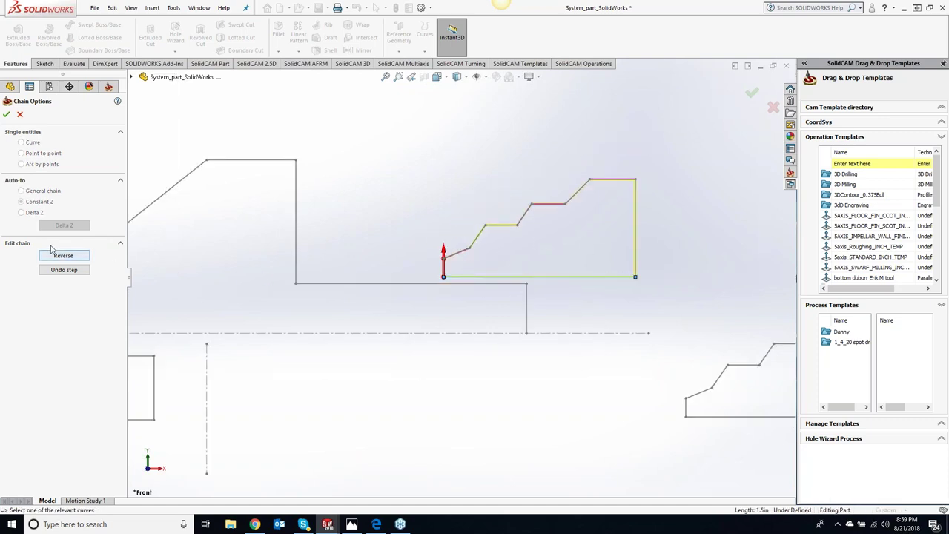
left_click(7, 114)
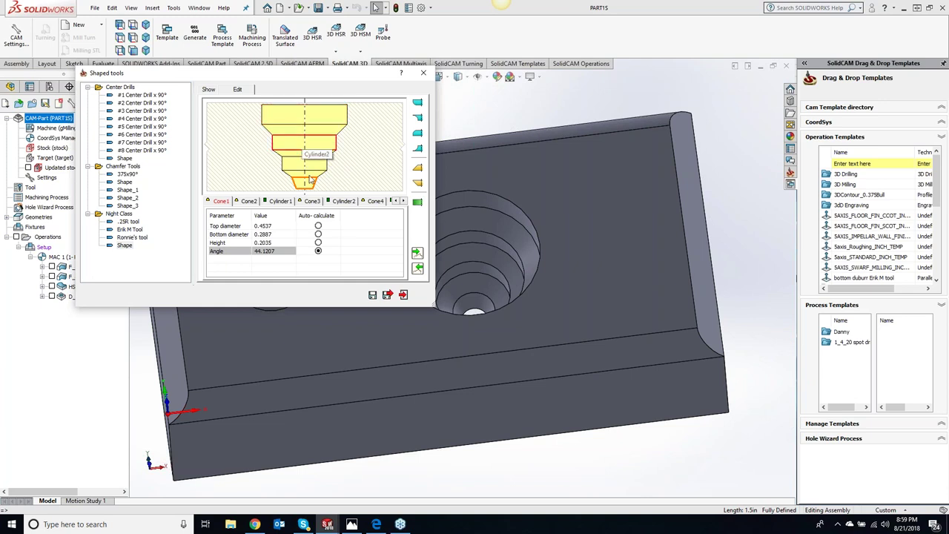
Add a shank cylinder above the uppermost cylinder of the new shape and set its diameter to .75
left_click(404, 201)
left_click(404, 201)
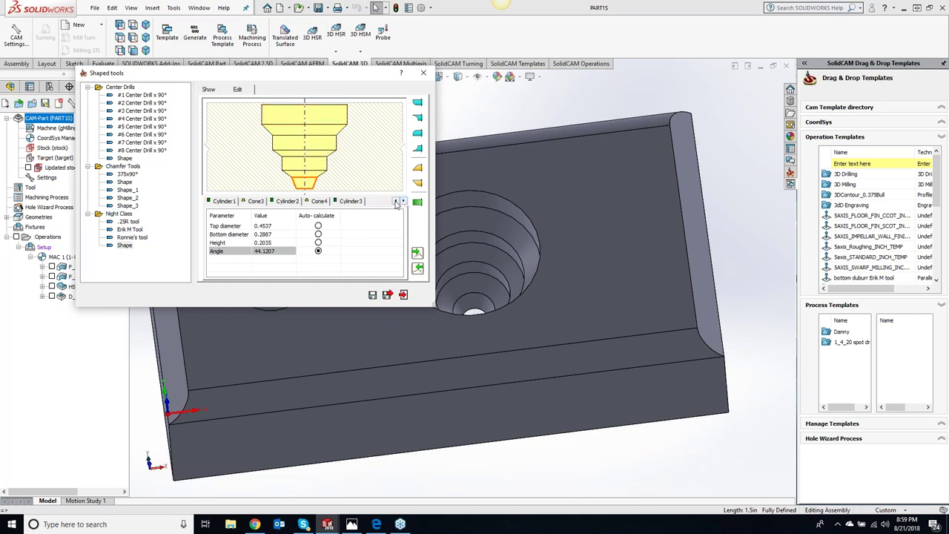
left_click(352, 202)
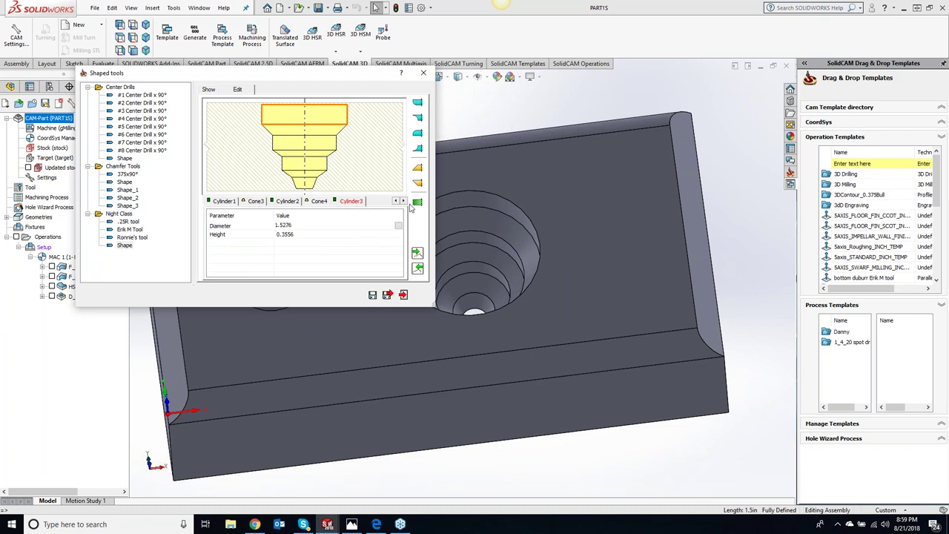
left_click(417, 201)
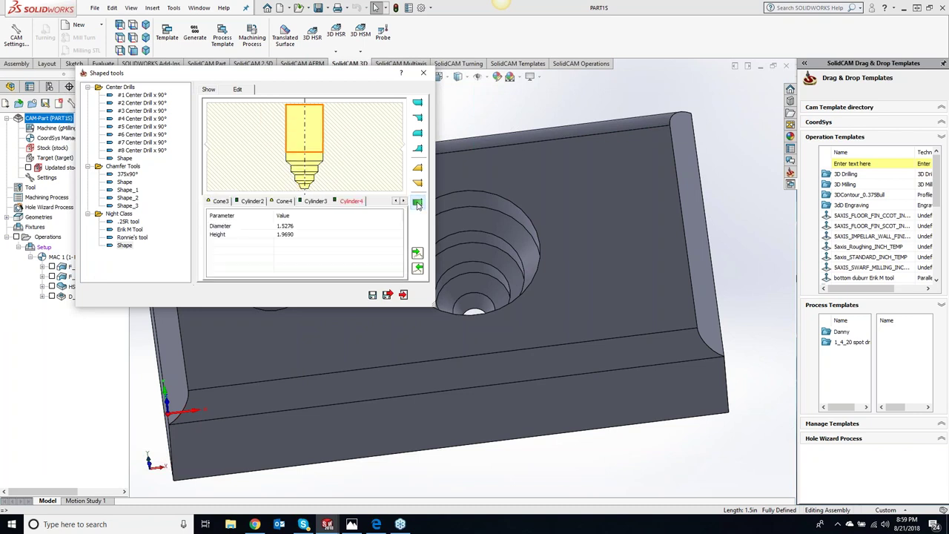
left_click(284, 226)
type(".75")
left_click(299, 234)
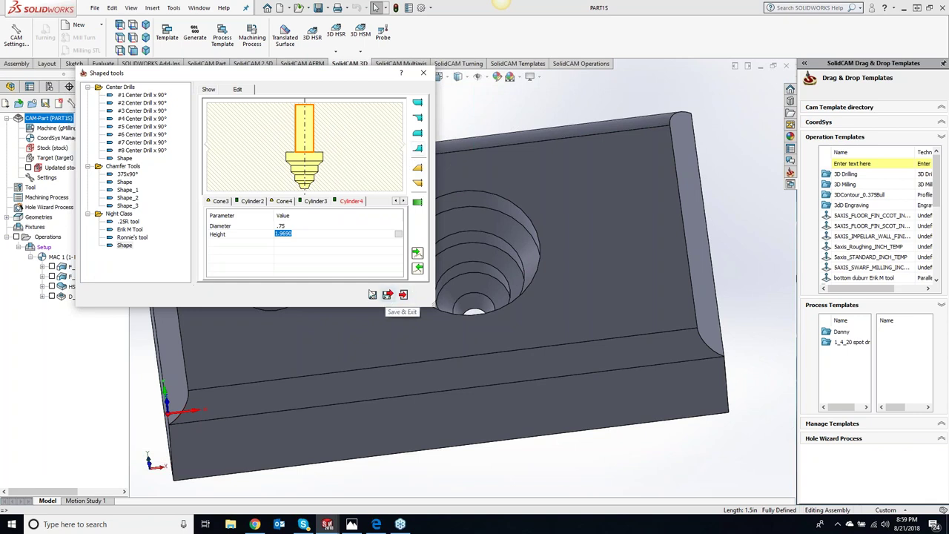
Rename the new Night Class shape to the owner's first name followed by "port tool", and save and close the shaped tools library
left_click(132, 247)
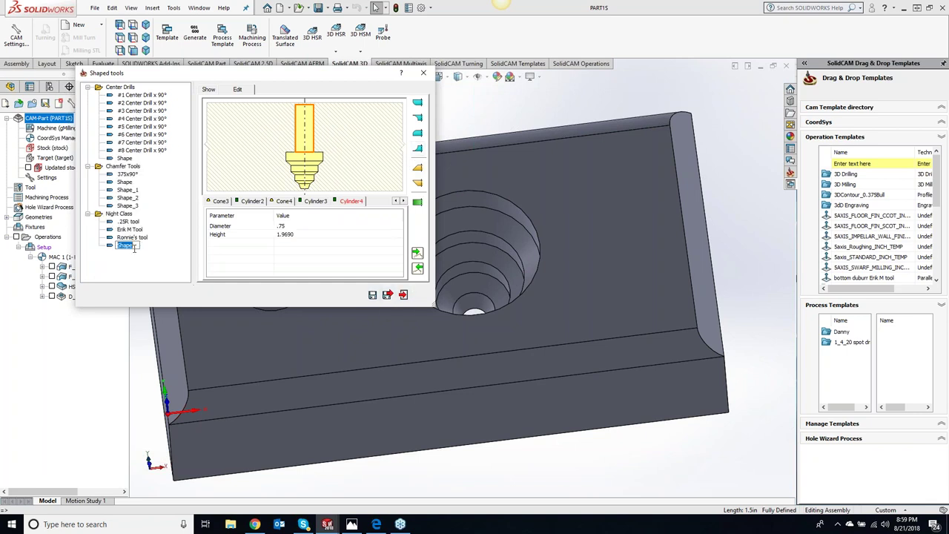
type("Ronnie's shape to")
key("BackSpace")
key("BackSpace")
key("BackSpace")
type("port tool")
left_click(387, 295)
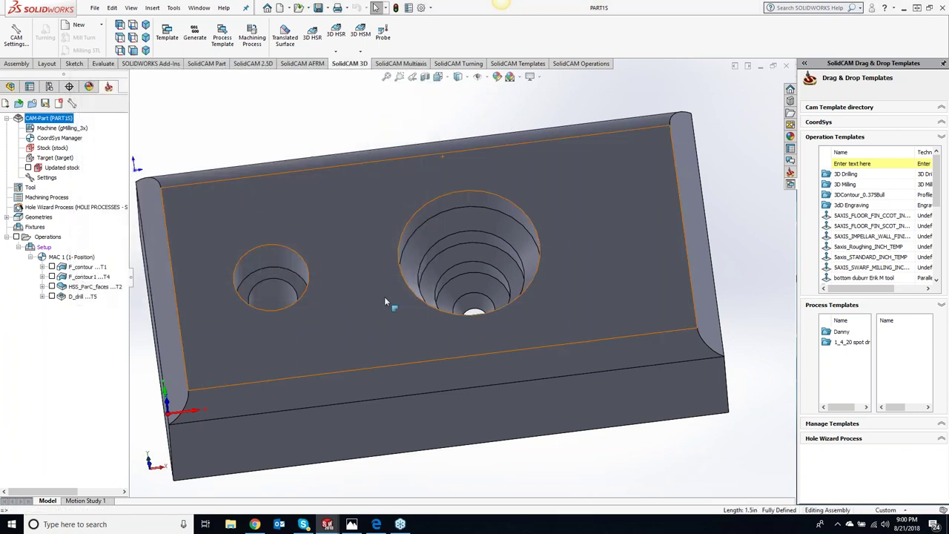
Add a drilling operation after the existing drill operation and pick the larger stepped hole as its geometry, named drill1
right_click(76, 296)
mouse_move(152, 27)
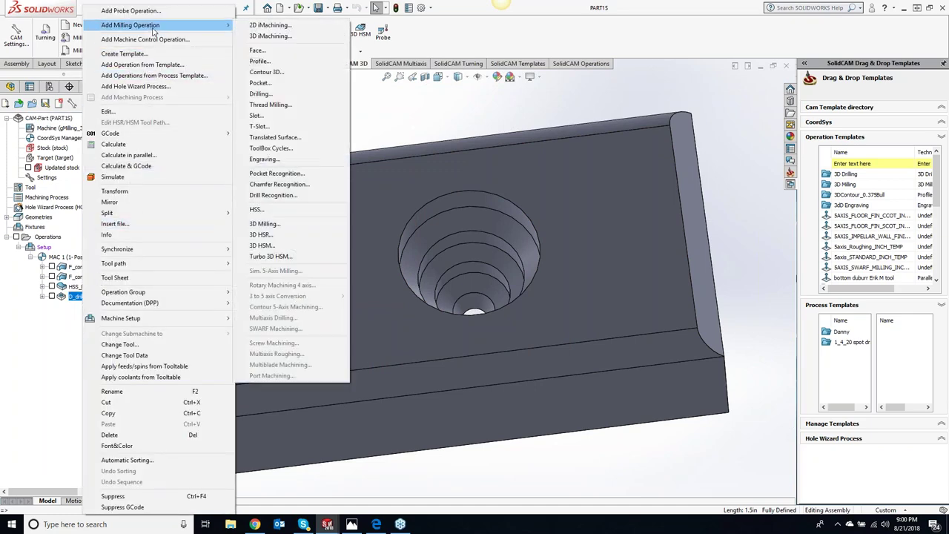
left_click(261, 94)
left_click(574, 121)
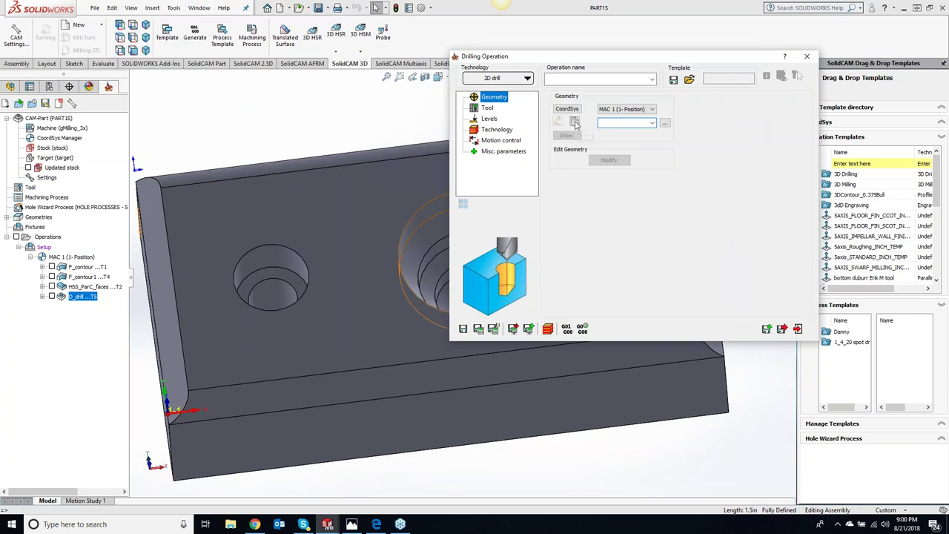
left_click(480, 206)
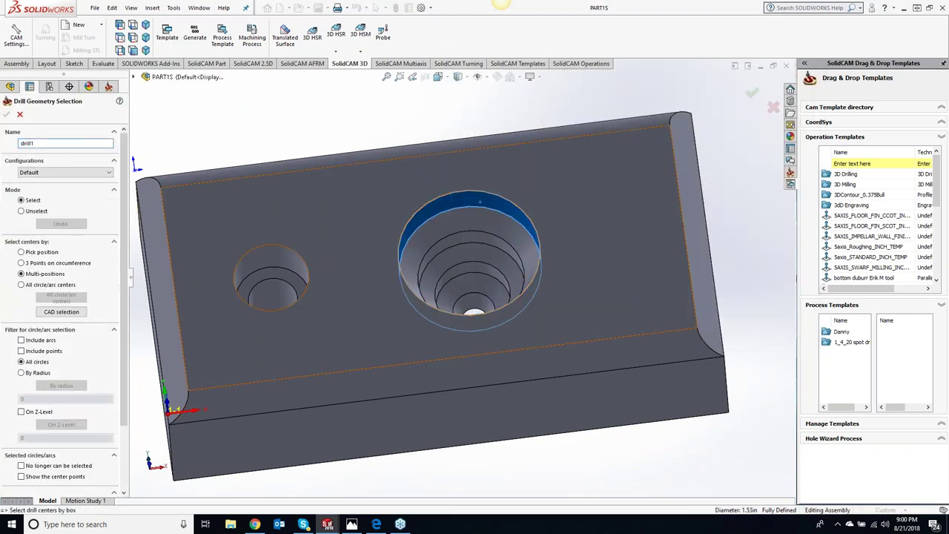
left_click(7, 114)
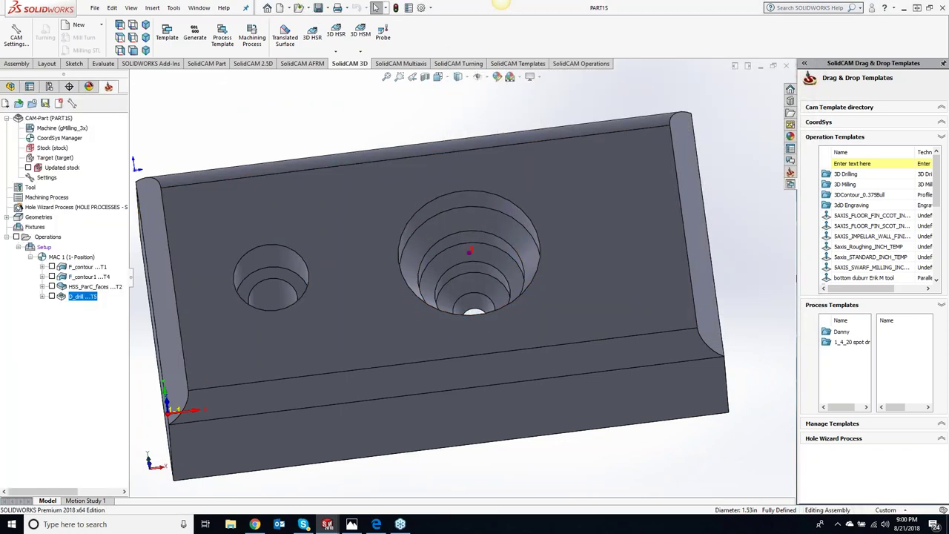
Add a new end mill as tool 6 for the drilling operation
left_click(612, 264)
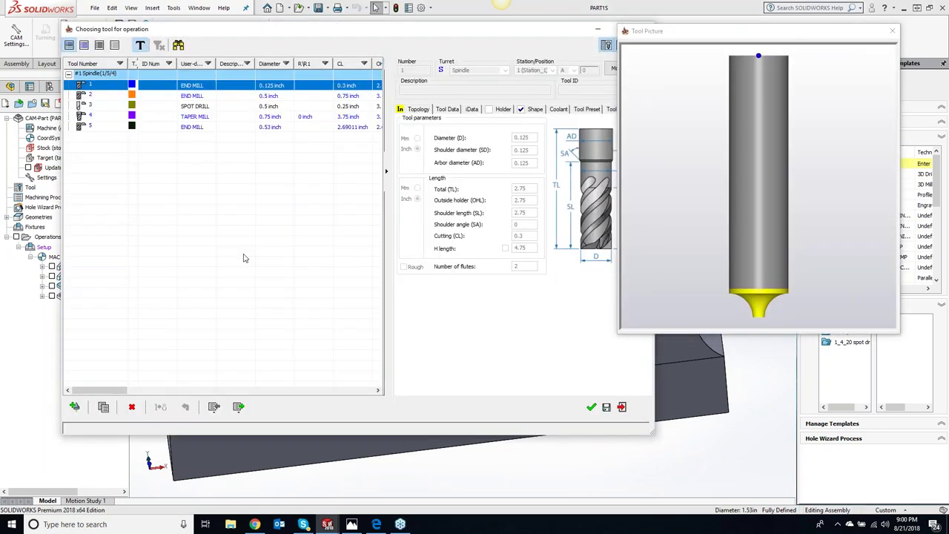
left_click(75, 407)
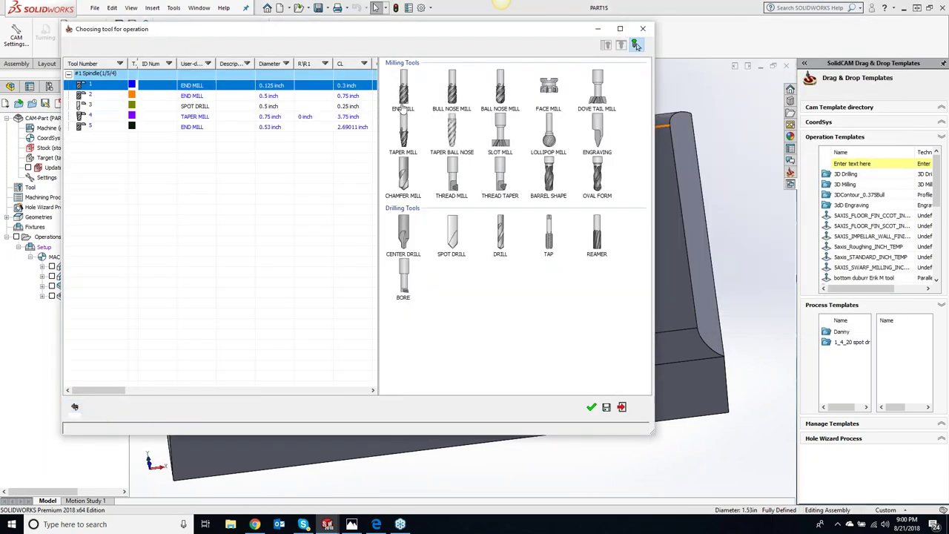
double_click(394, 149)
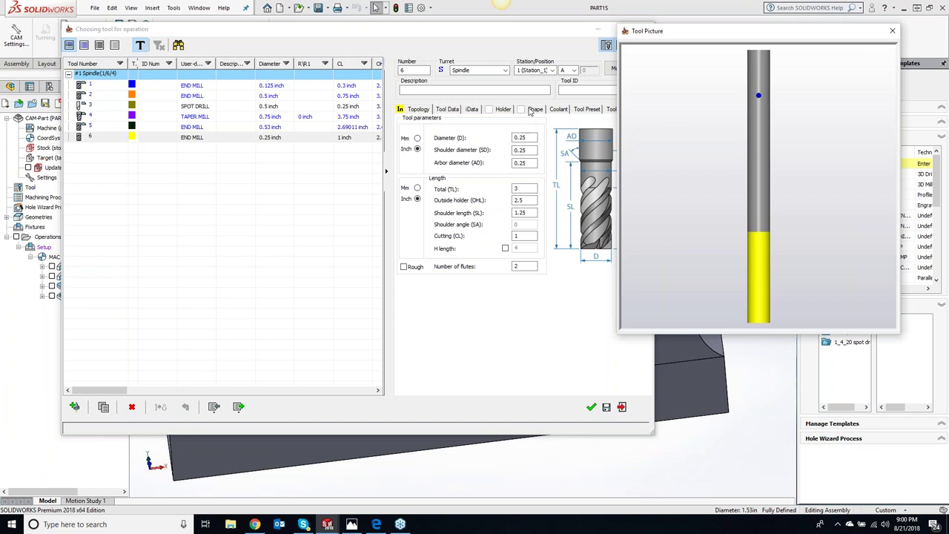
Assign the port tool shape from the global Night Class group to the new end mill
left_click(533, 109)
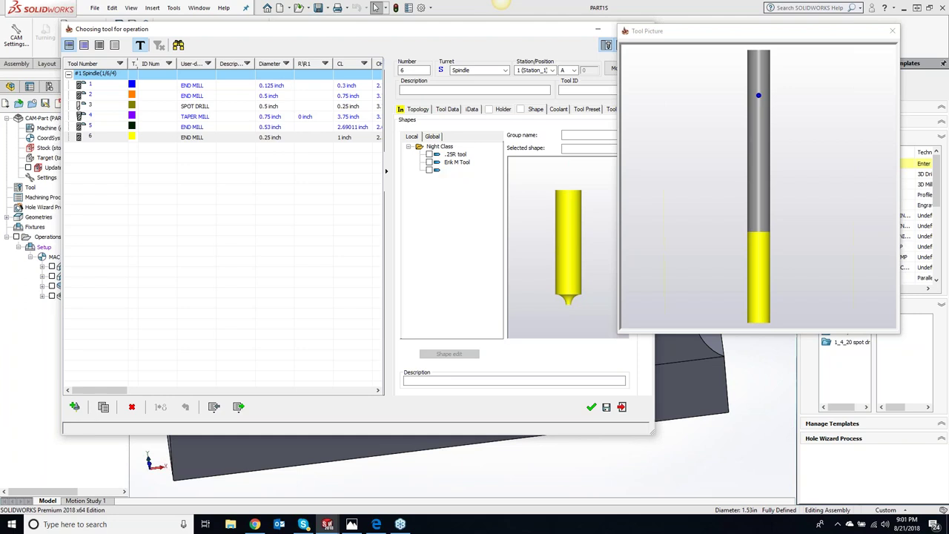
left_click(457, 172)
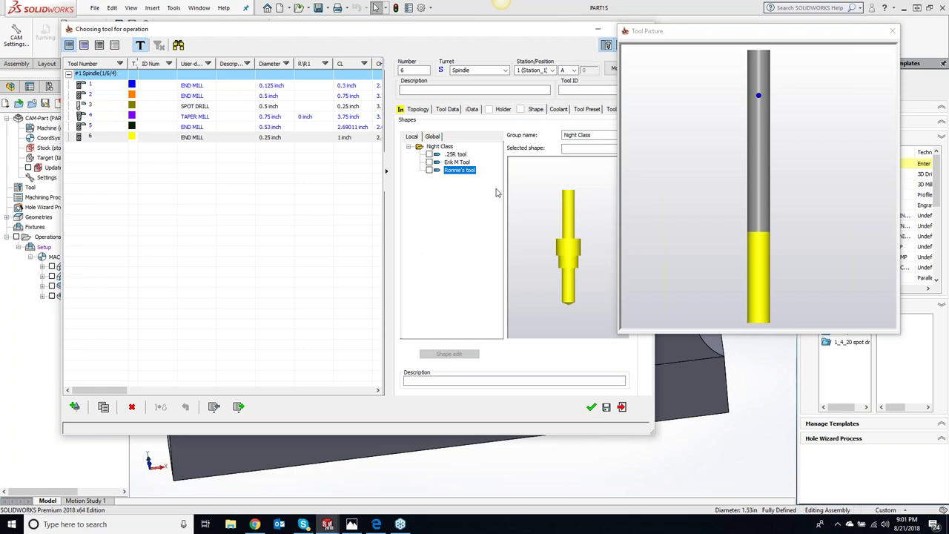
left_click(436, 137)
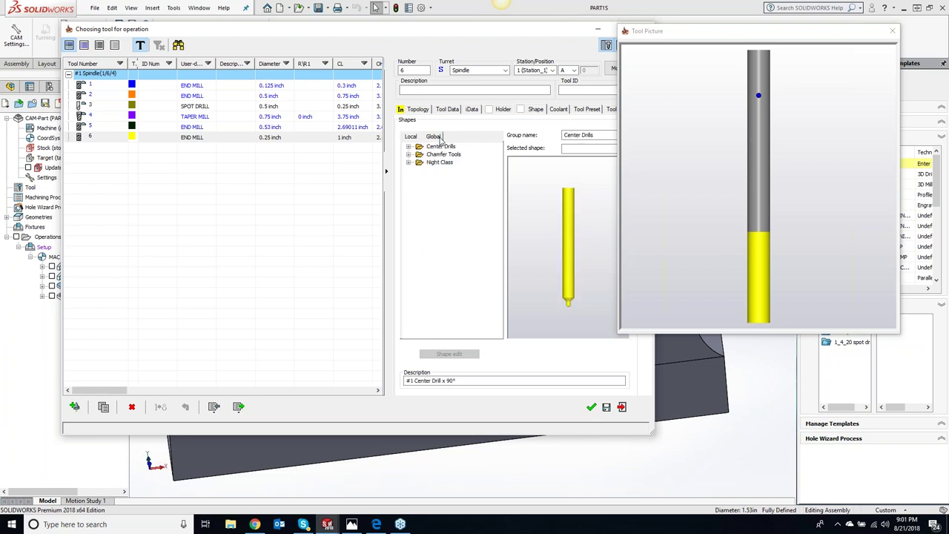
left_click(408, 162)
left_click(431, 195)
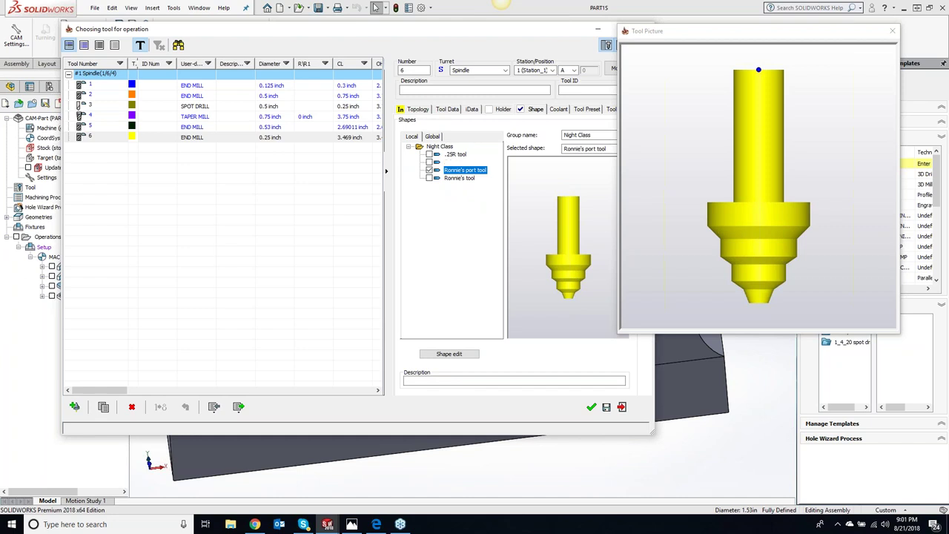
Check the lowest cone's diameter values in the shape editor for the port tool
left_click(479, 353)
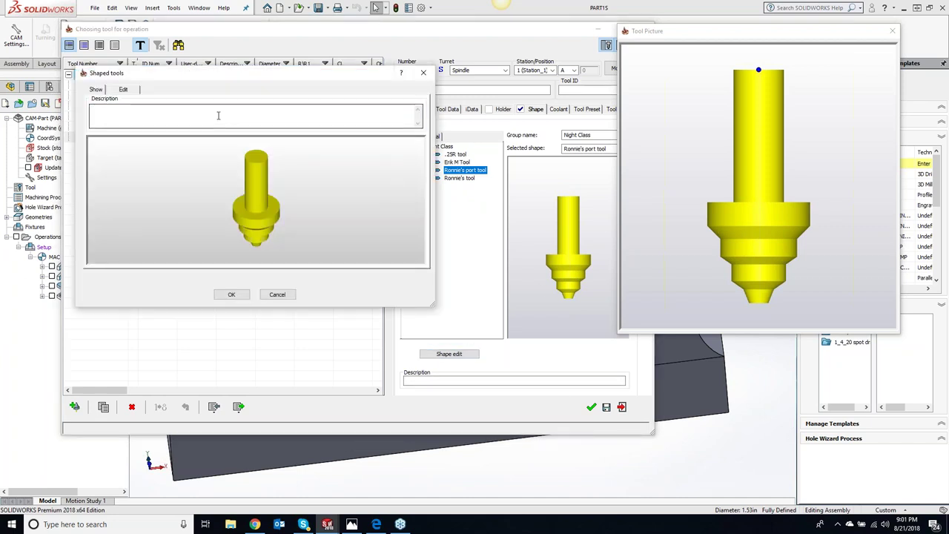
left_click(123, 90)
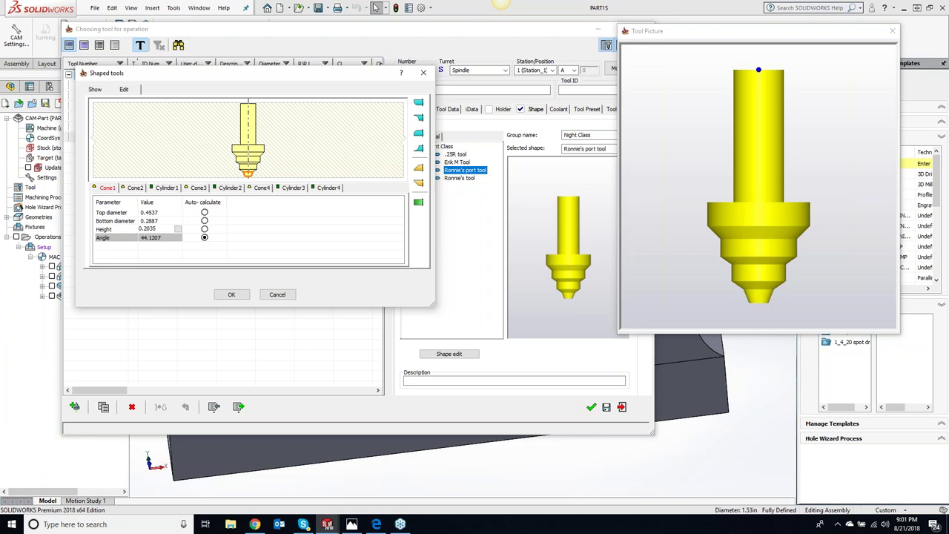
left_click(231, 294)
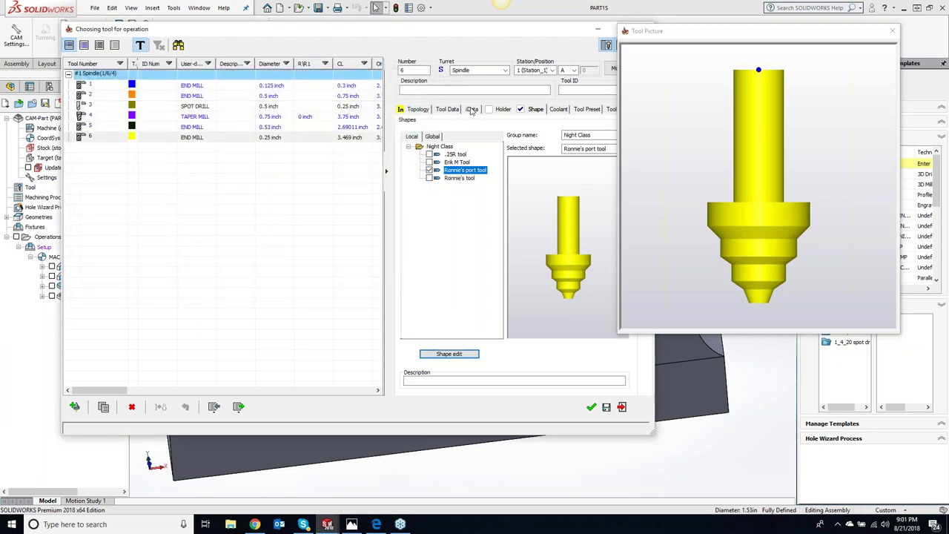
Set the end mill's diameter, shoulder diameter and arbor diameter to 0.288 inch and select the tool for the drilling operation
left_click(417, 110)
left_click(523, 138)
key("BackSpace")
type("8")
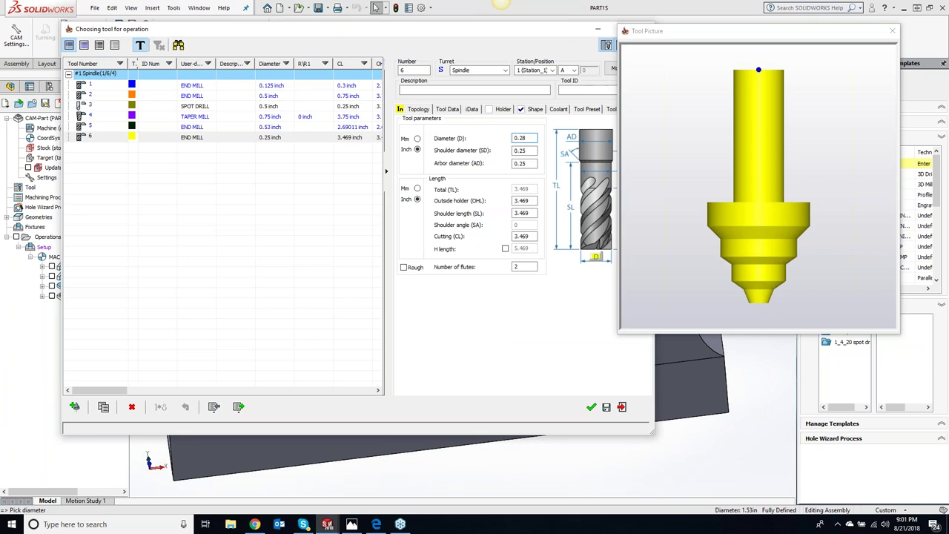
type("8")
left_click(524, 150)
left_click(536, 163)
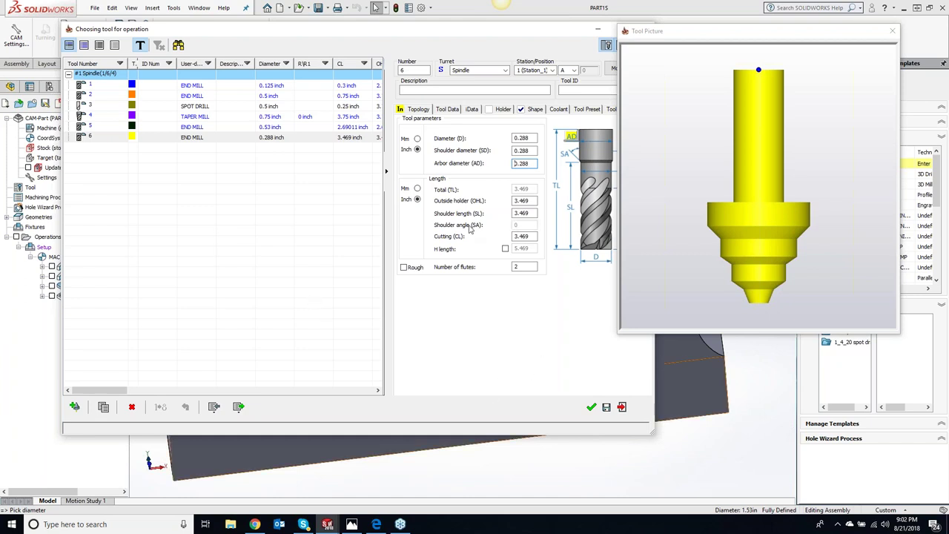
left_click(591, 407)
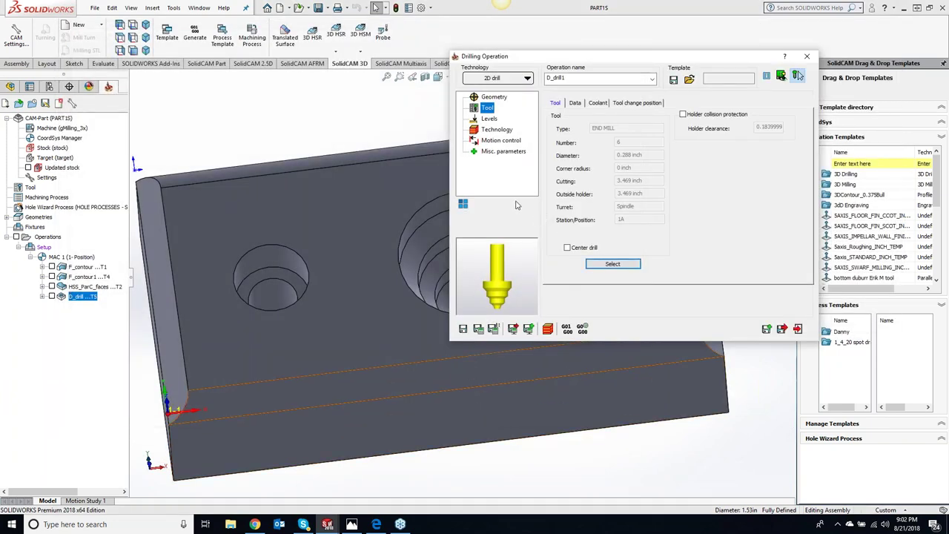
Set the cutting length of end mill 6 to 1.5 inch and confirm it as the drilling operation's tool
left_click(486, 120)
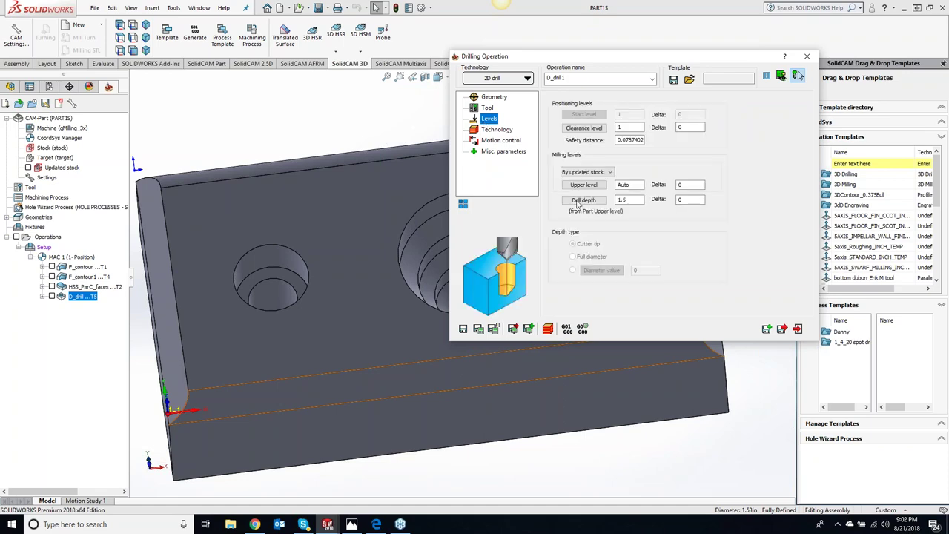
left_click(487, 109)
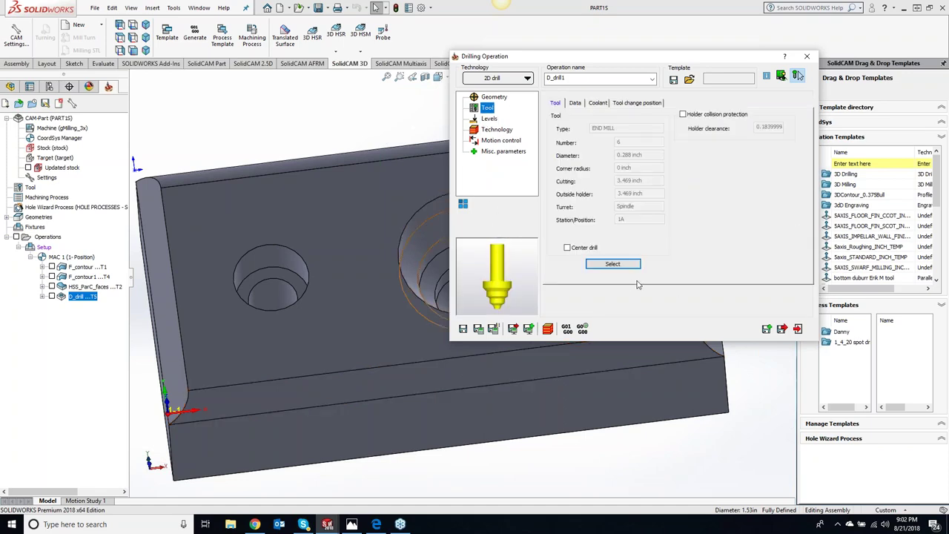
left_click(630, 268)
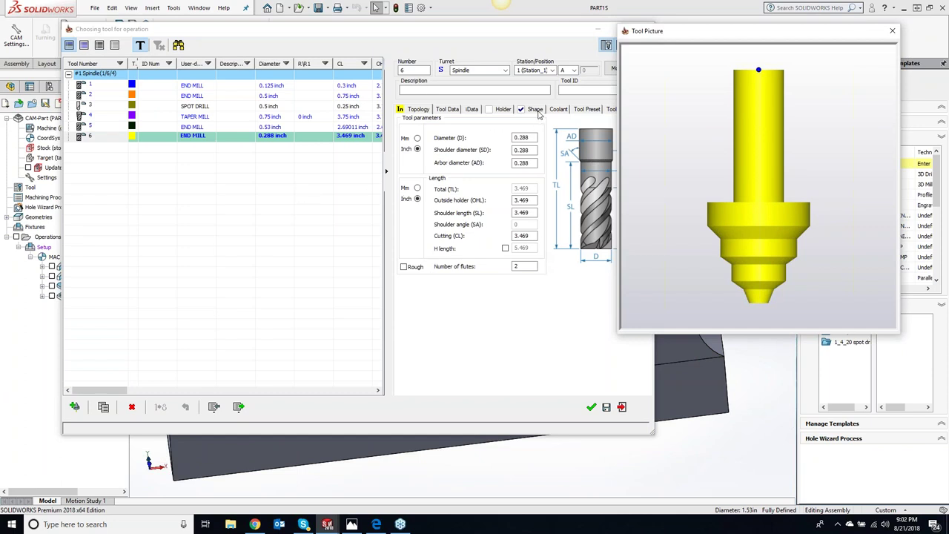
left_click(610, 284)
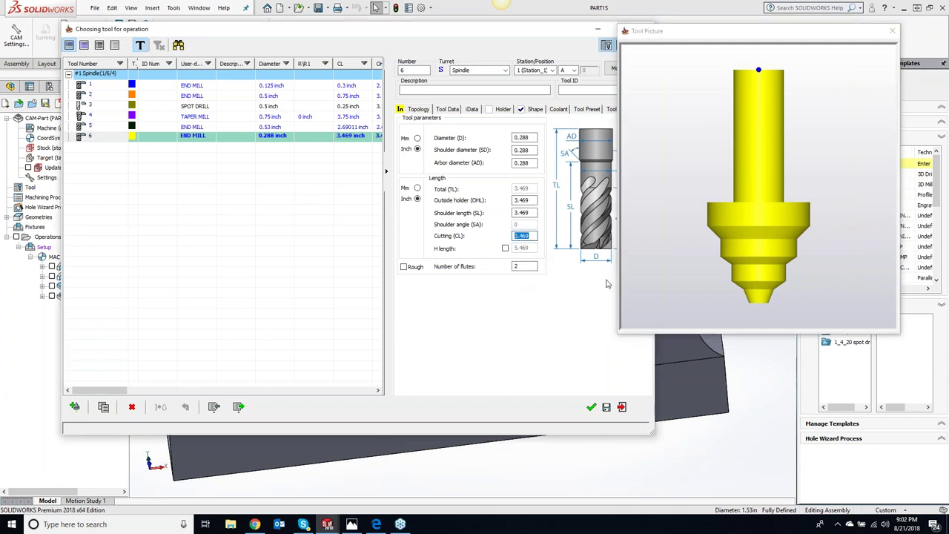
type("2")
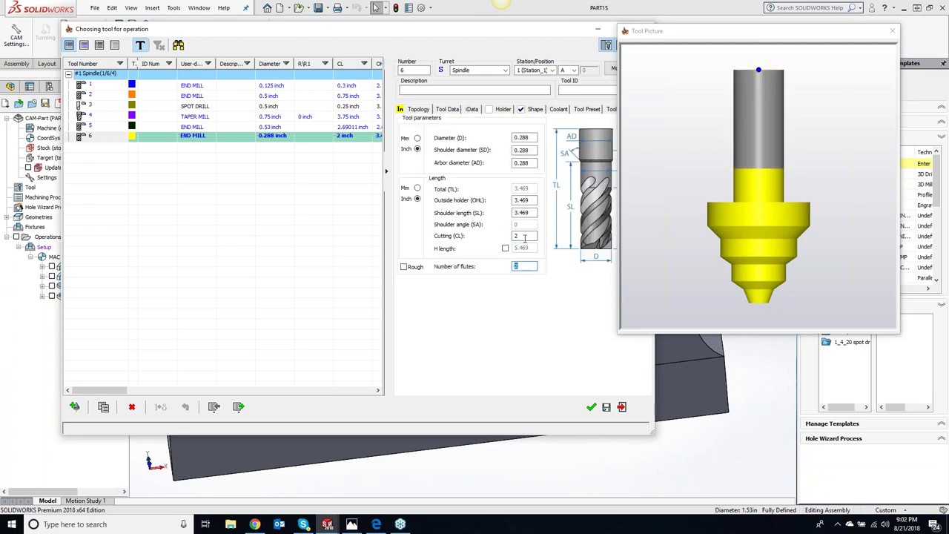
key("BackSpace")
type("1.75")
key("Tab")
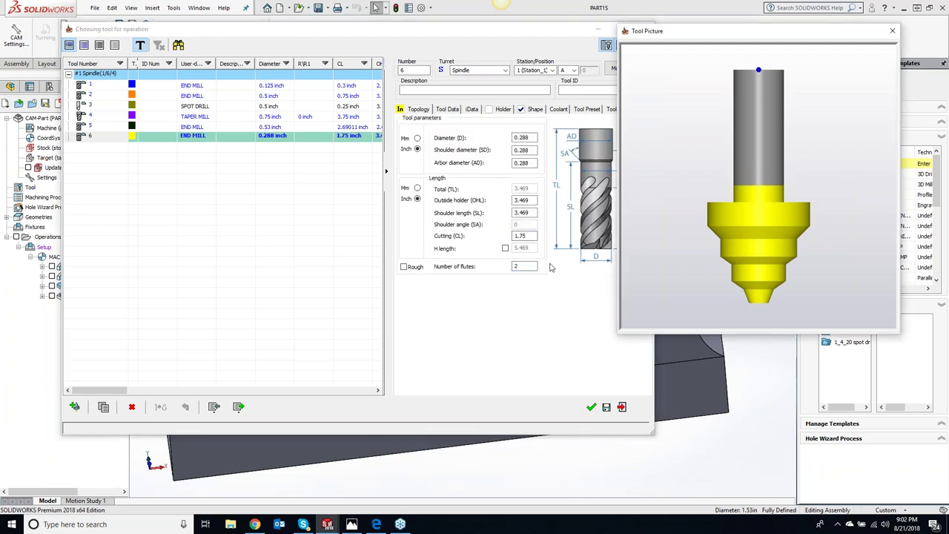
left_click(534, 235)
key("BackSpace")
key("BackSpace")
type("5")
key("Tab")
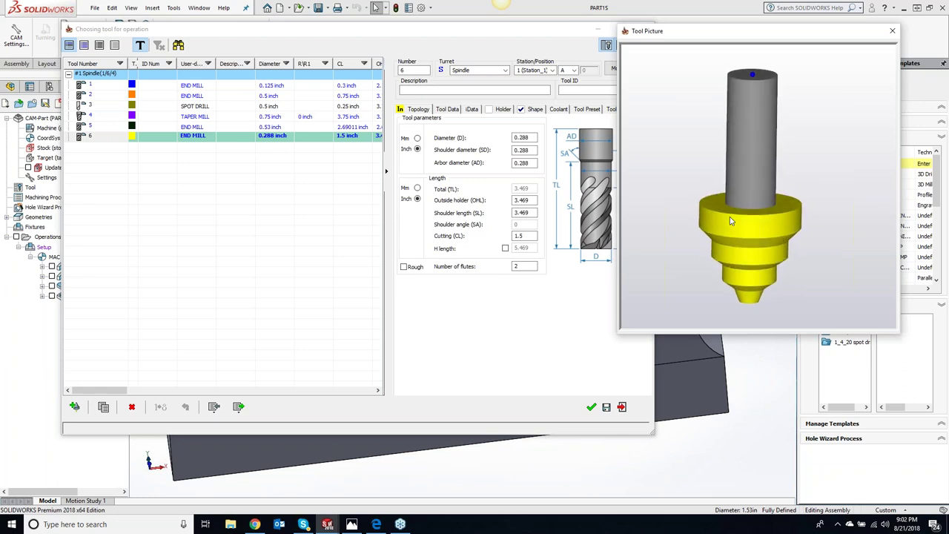
left_click(591, 407)
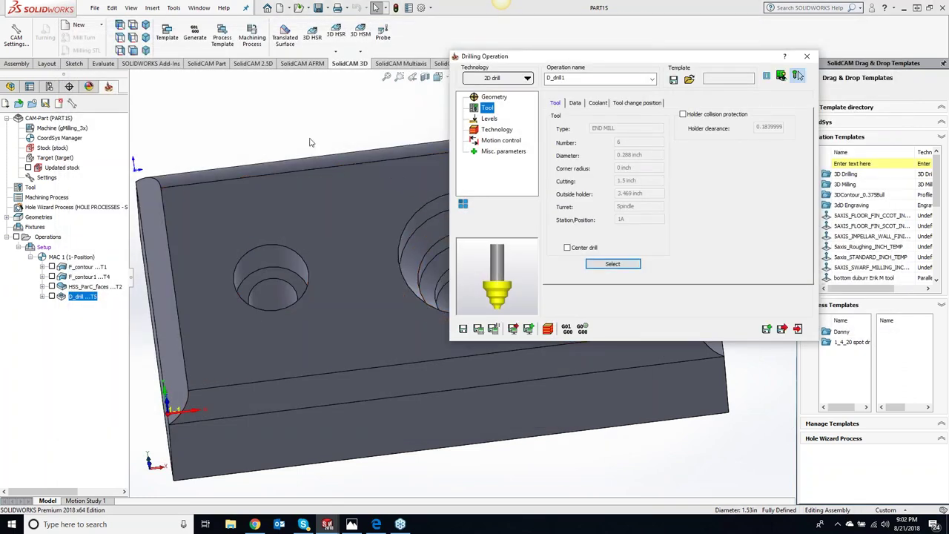
Set the drill cycle to G83 with a 0.1 step down, and save and calculate the drilling operation
left_click(488, 119)
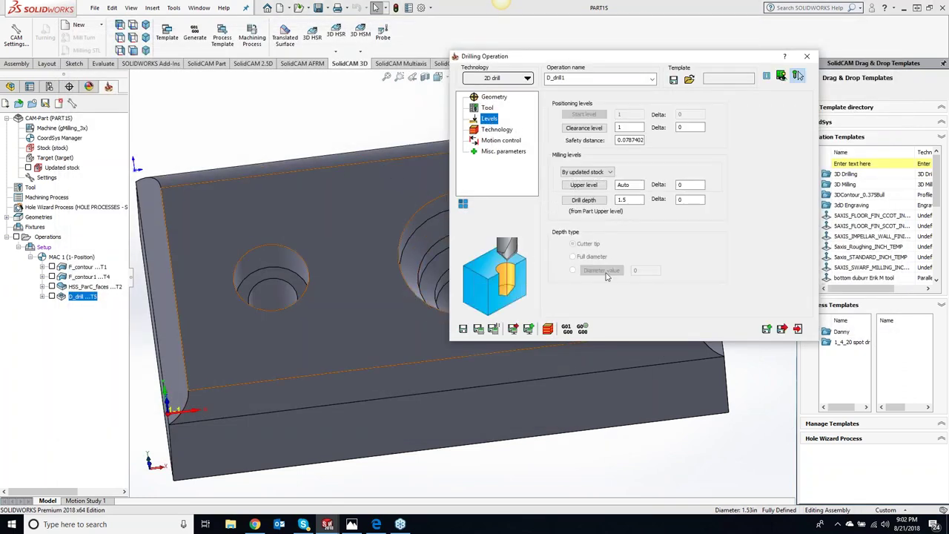
left_click(496, 129)
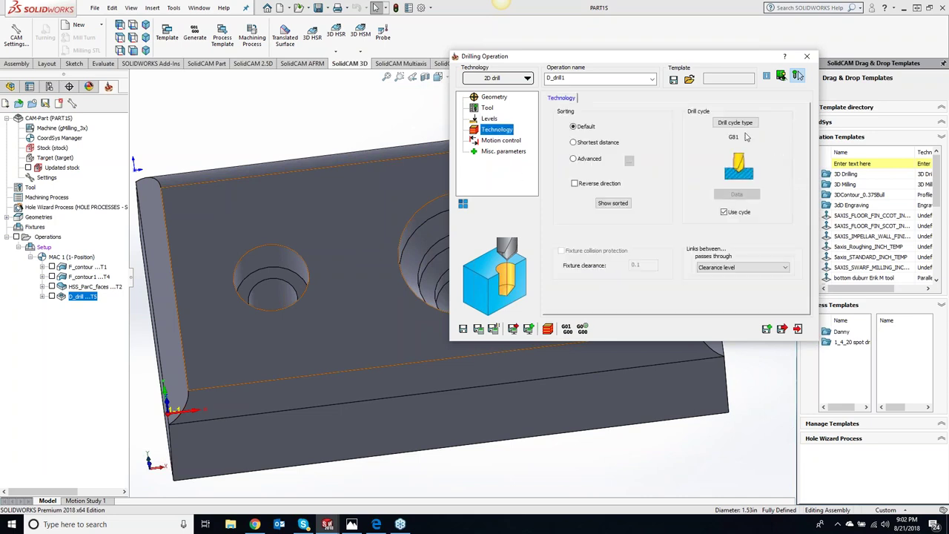
left_click(734, 122)
left_click(648, 149)
left_click(736, 194)
double_click(442, 224)
type(".1")
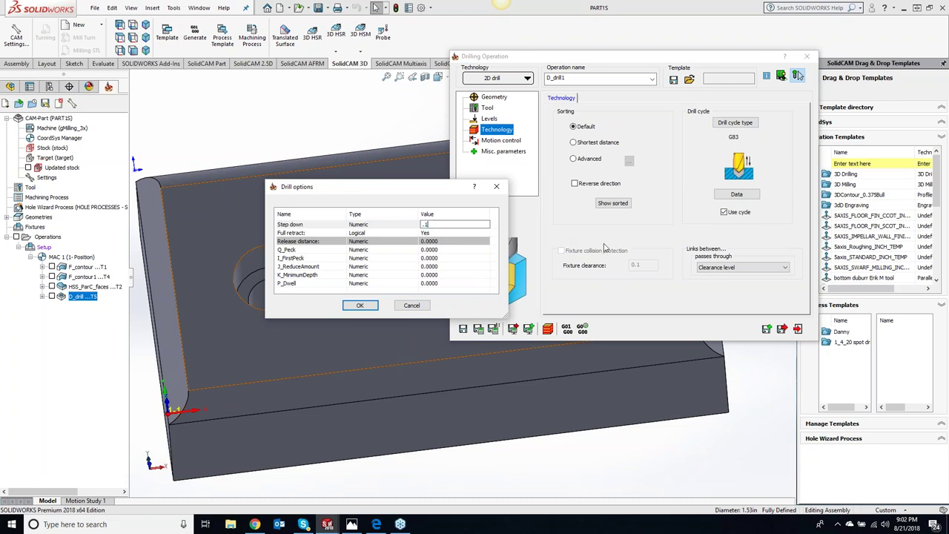
left_click(360, 305)
left_click(478, 328)
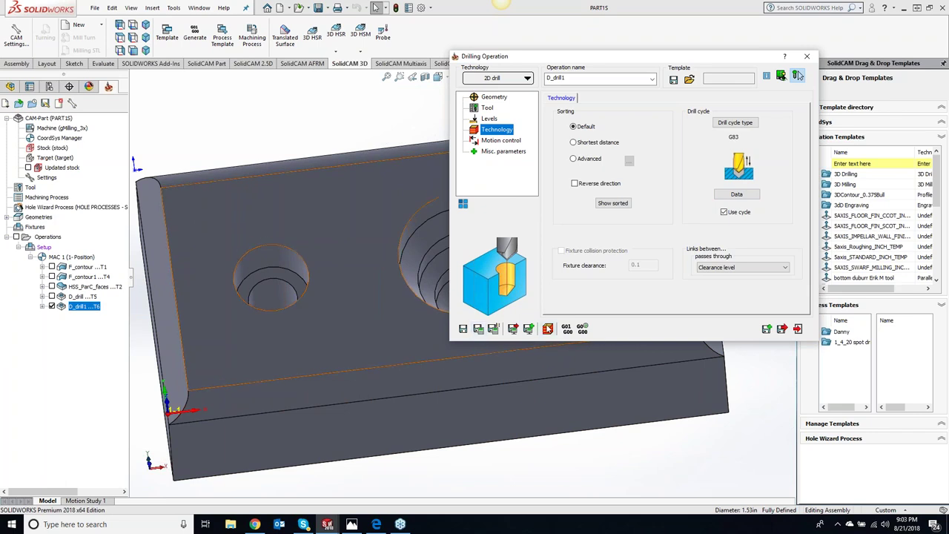
Simulate the larger stepped hole's drilling in SolidVerify, compare the machined stock with the target, and close the operation
left_click(548, 328)
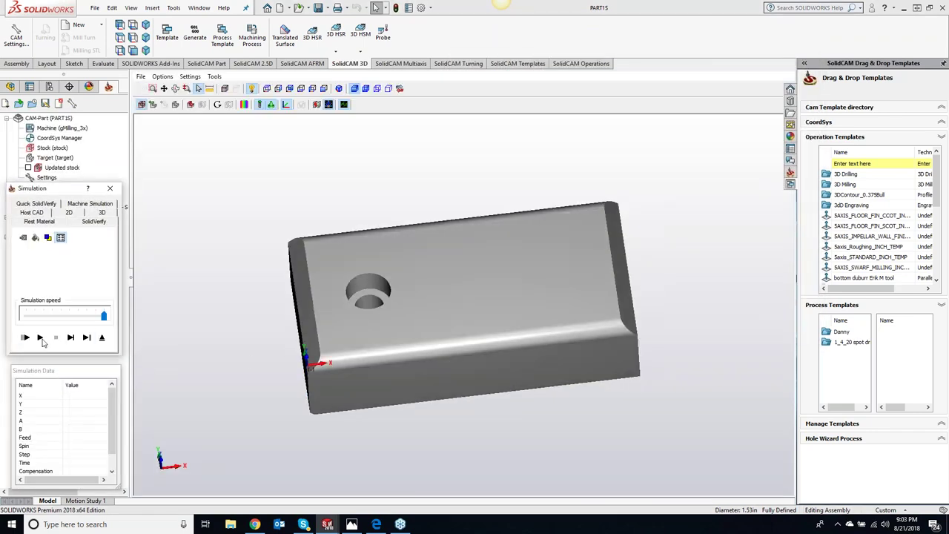
left_click(39, 338)
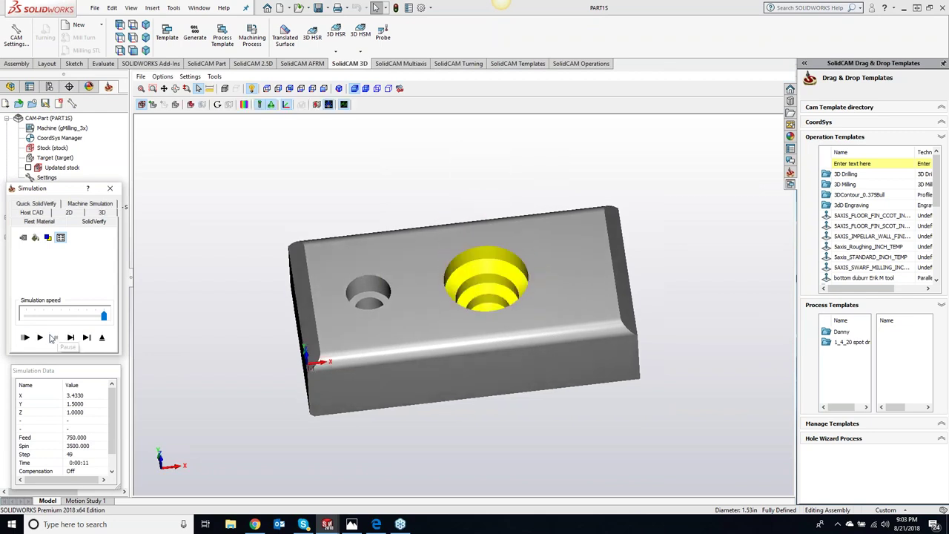
left_click(244, 104)
left_click(606, 105)
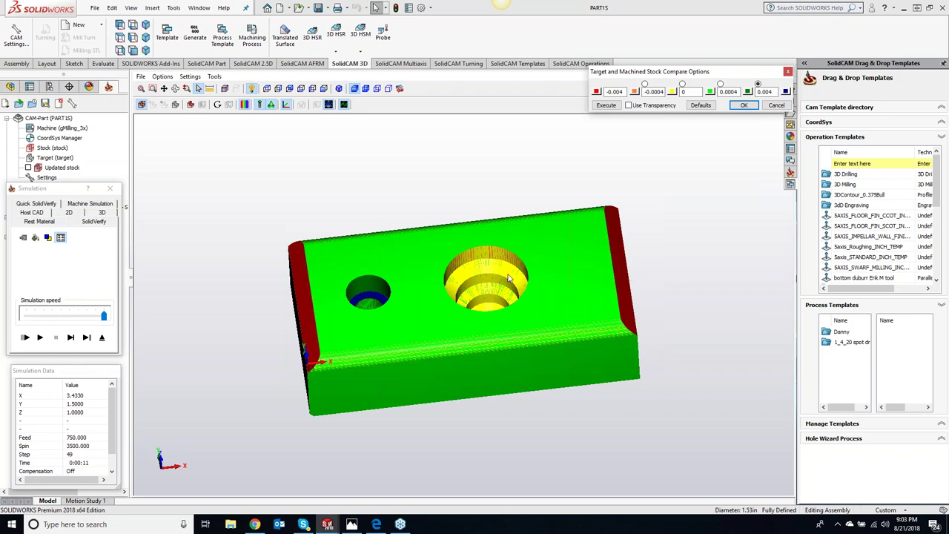
mouse_move(476, 285)
middle_mouse_down()
mouse_move(495, 278)
mouse_move(539, 299)
middle_mouse_up()
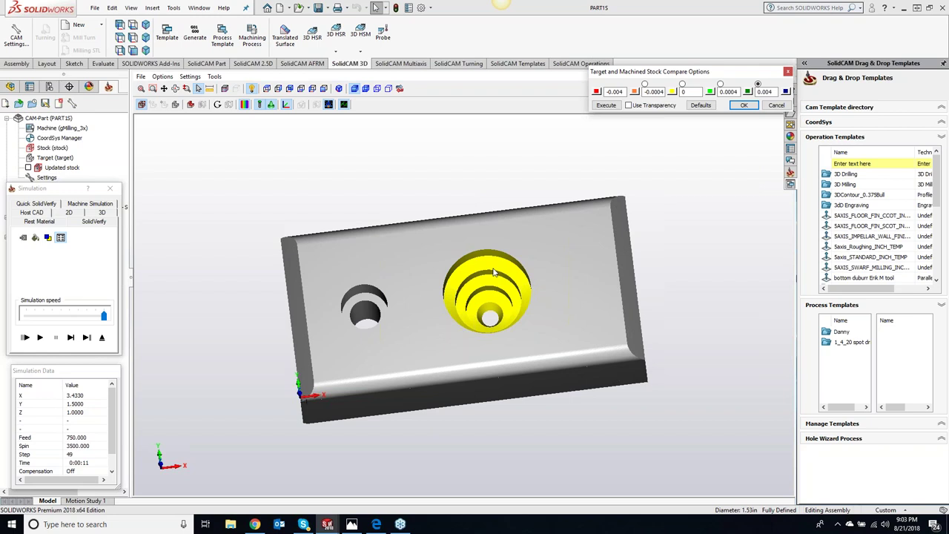
left_click(109, 188)
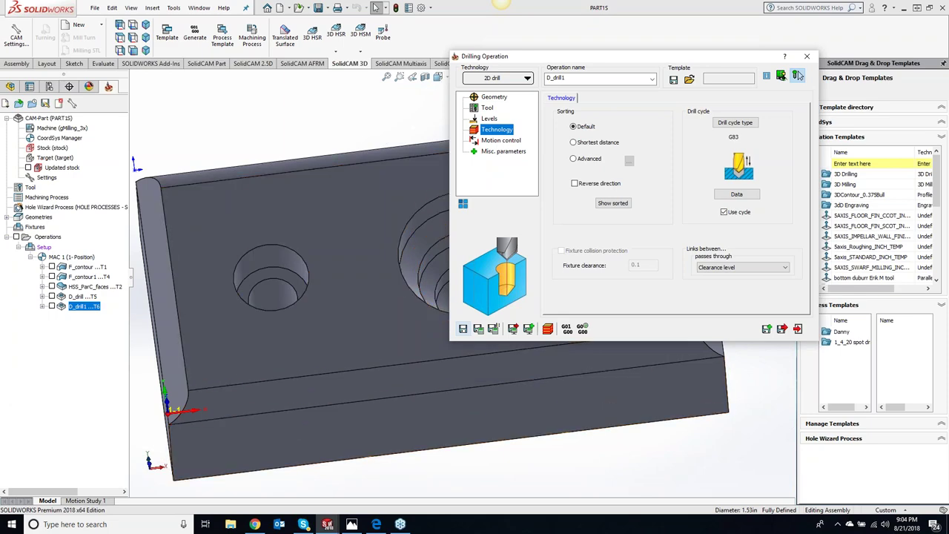
left_click(798, 75)
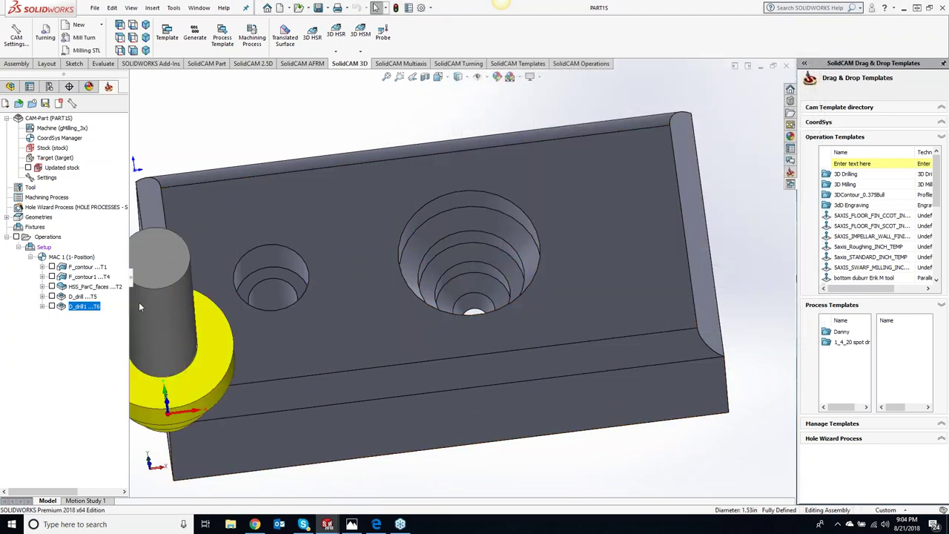
Inspect the first end mill's description field in the part tool table
double_click(30, 187)
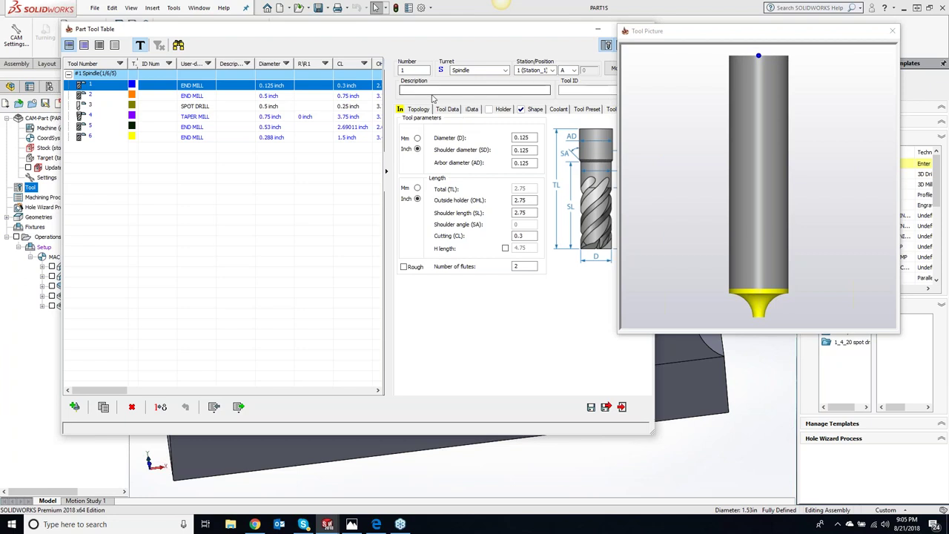
left_click(475, 90)
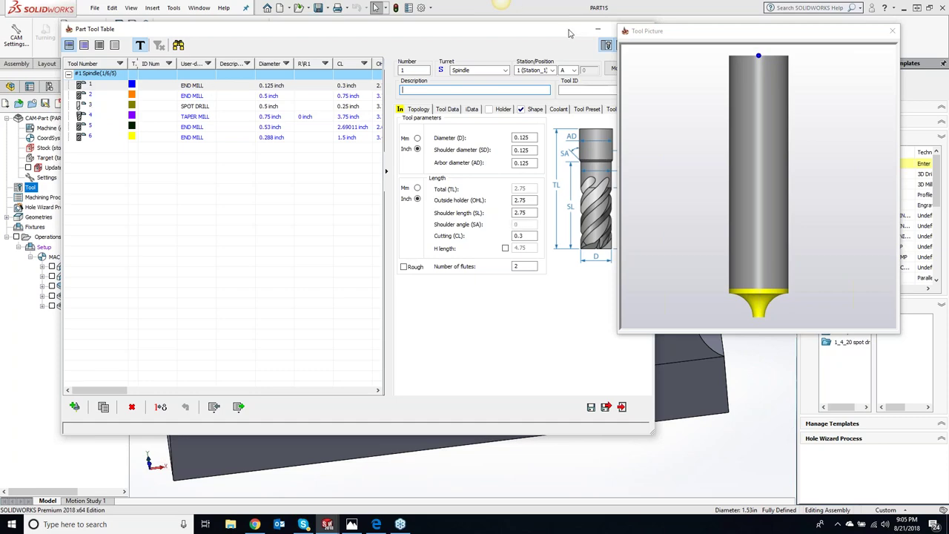
left_click(597, 31)
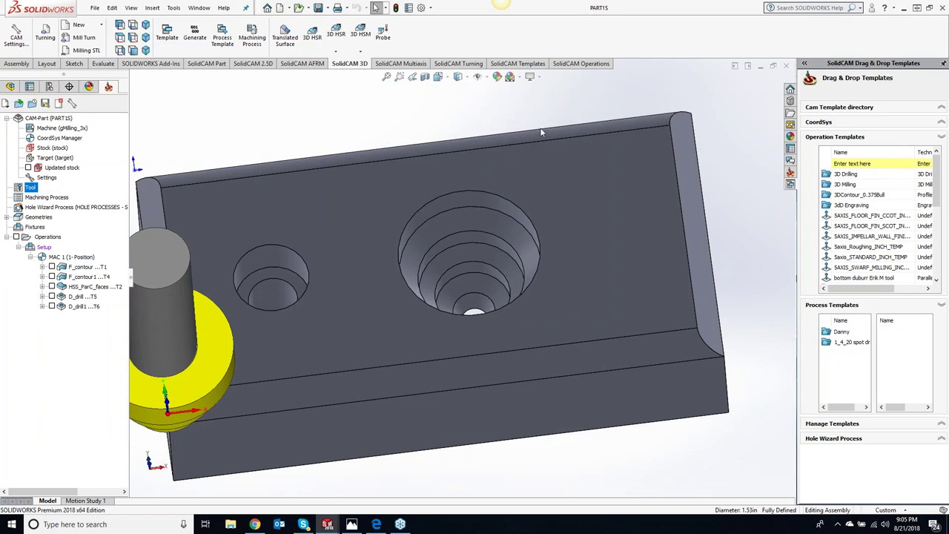